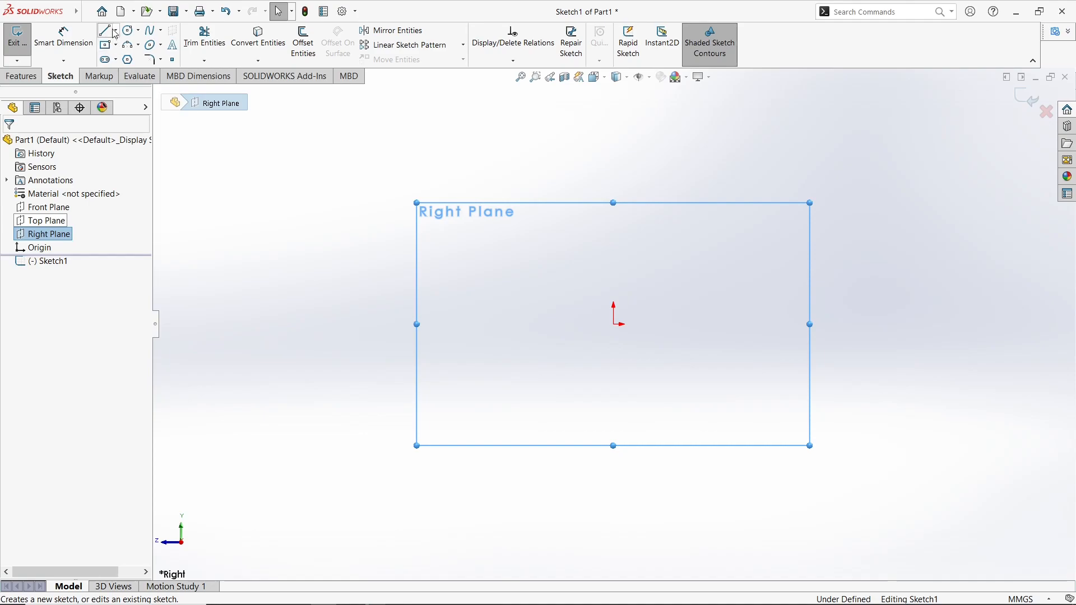
- Sketch a vertical construction centerline about 94 mm long upward from the origin
{"action": "left_click", "coordinate": [120, 58]}
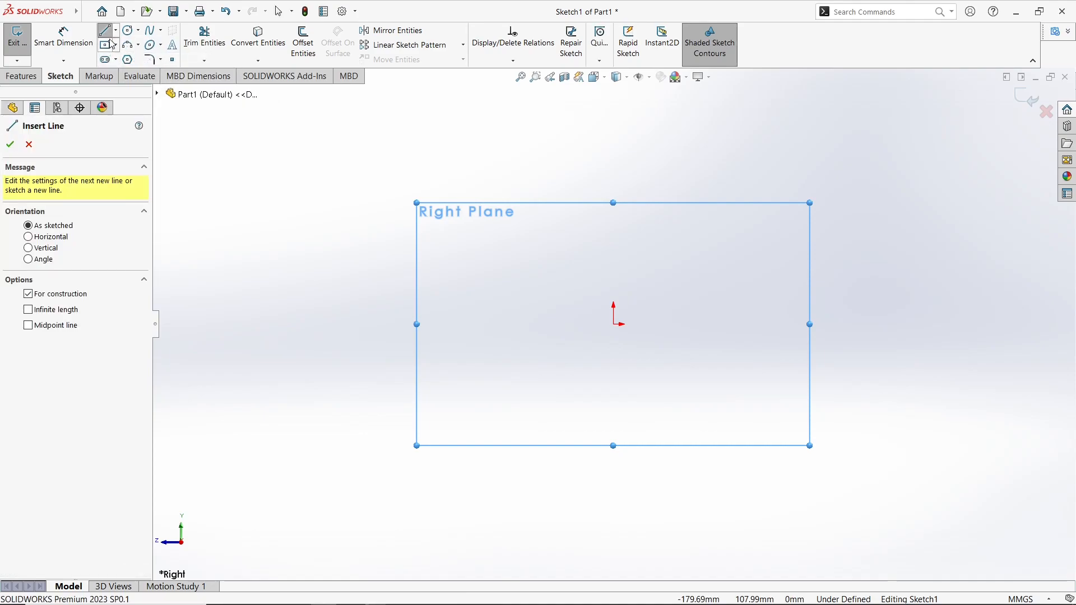
{"action": "left_click", "coordinate": [613, 324]}
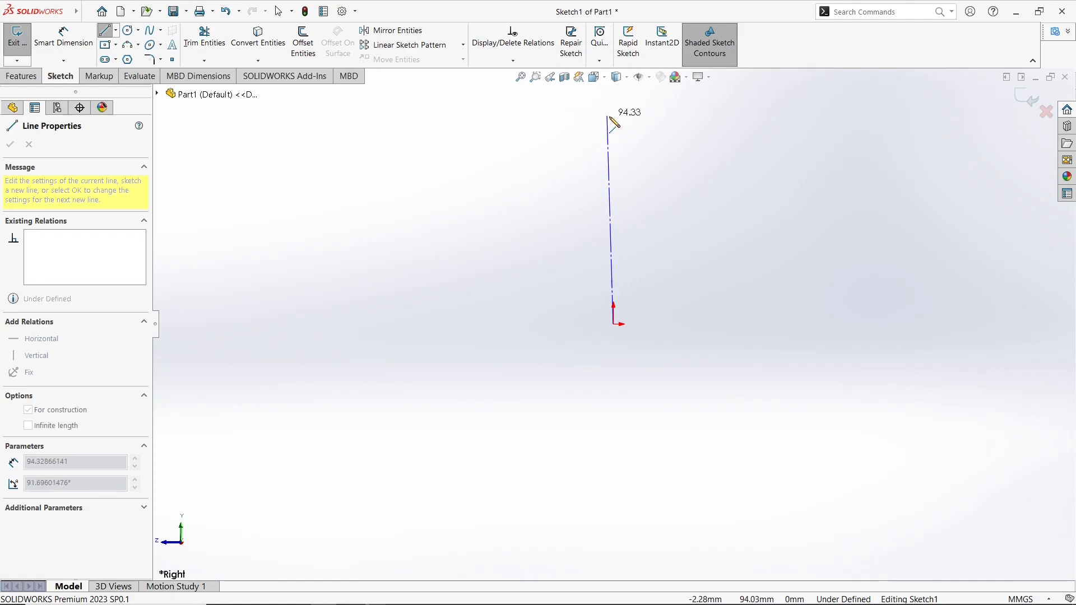
{"action": "left_click", "coordinate": [615, 117]}
{"action": "key", "text": "Escape"}
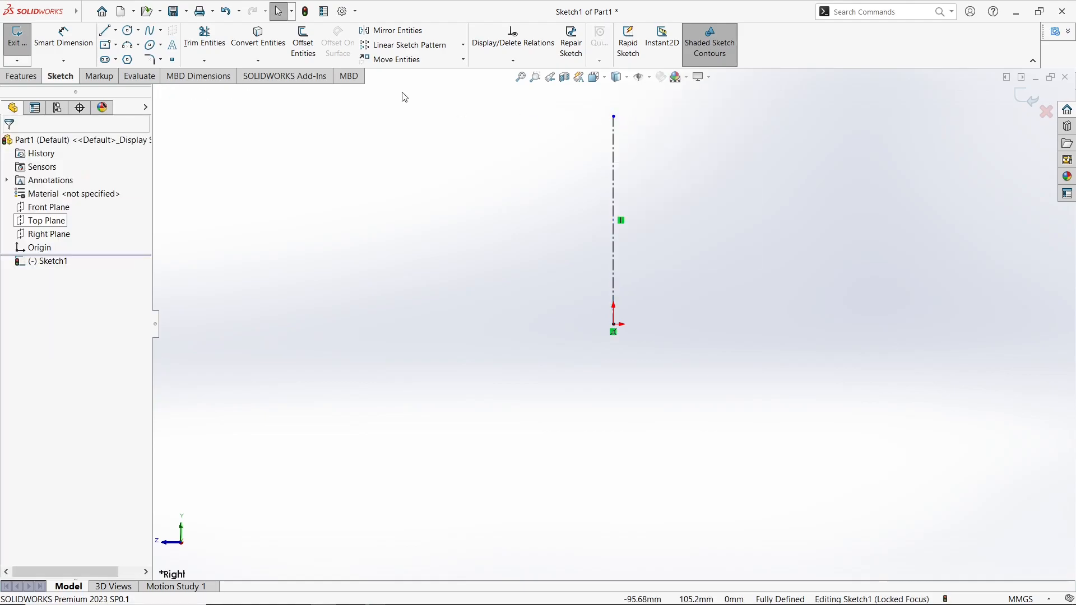
- Start the profile beside the centerline with a bottom edge about 67 mm long level with the origin, a short riser, and the flange's underside and outer edge
{"action": "left_click", "coordinate": [106, 31]}
{"action": "left_click", "coordinate": [614, 324]}
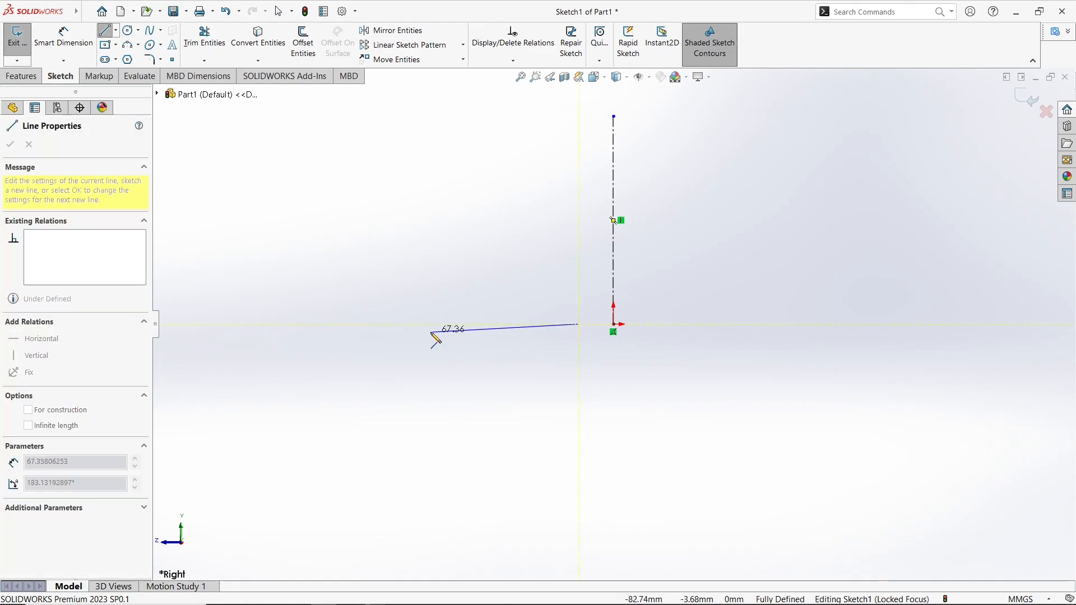
{"action": "left_click", "coordinate": [434, 324]}
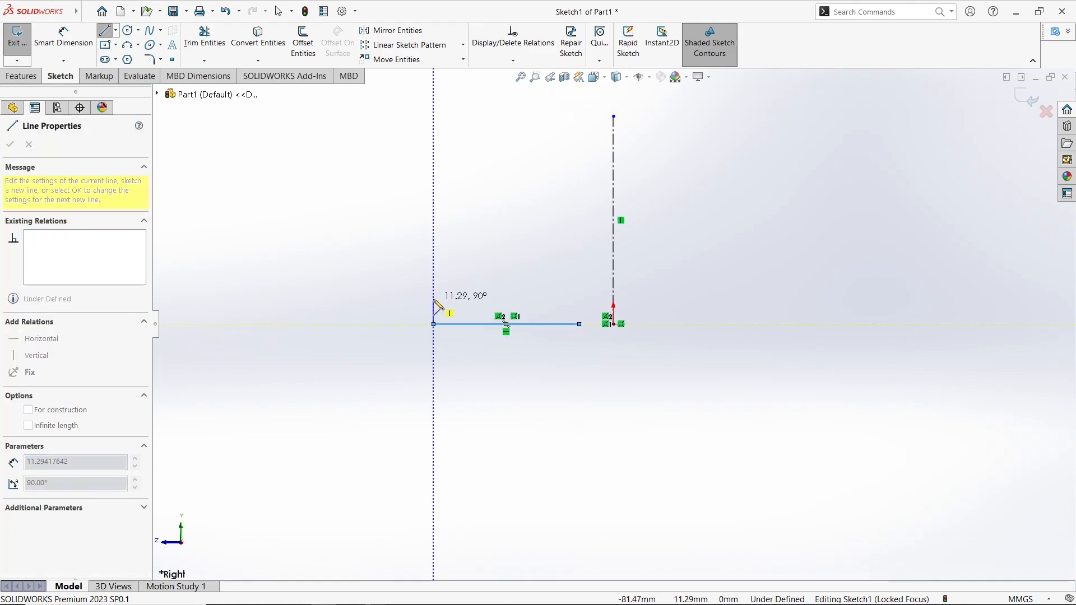
{"action": "left_click", "coordinate": [434, 307]}
{"action": "left_click", "coordinate": [342, 307]}
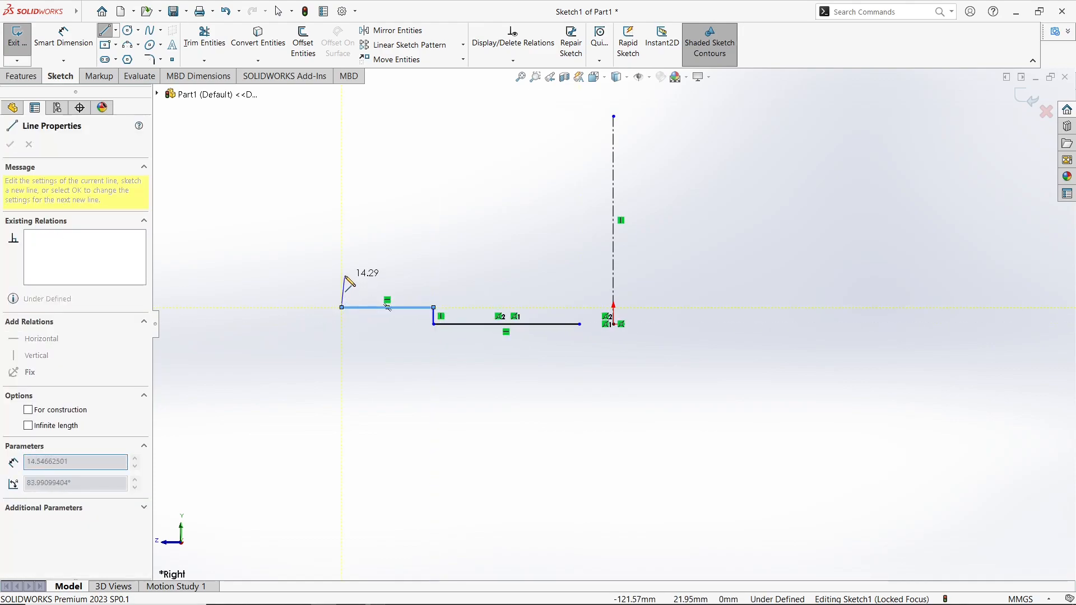
{"action": "left_click", "coordinate": [342, 266]}
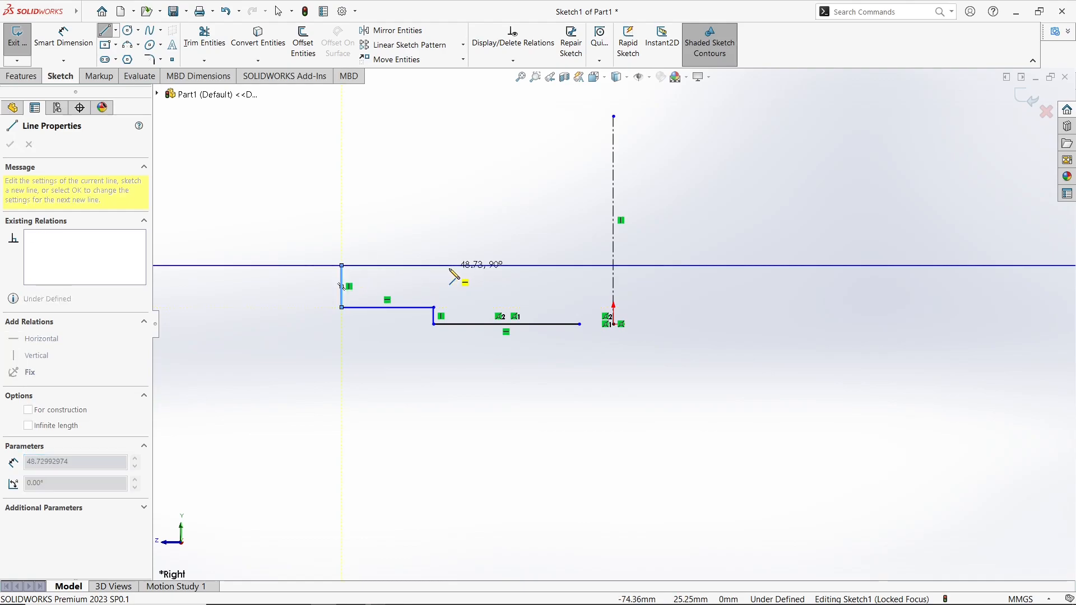
- Continue the profile with the flange's top edge, a vertical neck line and a small rectangular groove stepping toward the centerline
{"action": "left_click", "coordinate": [459, 265]}
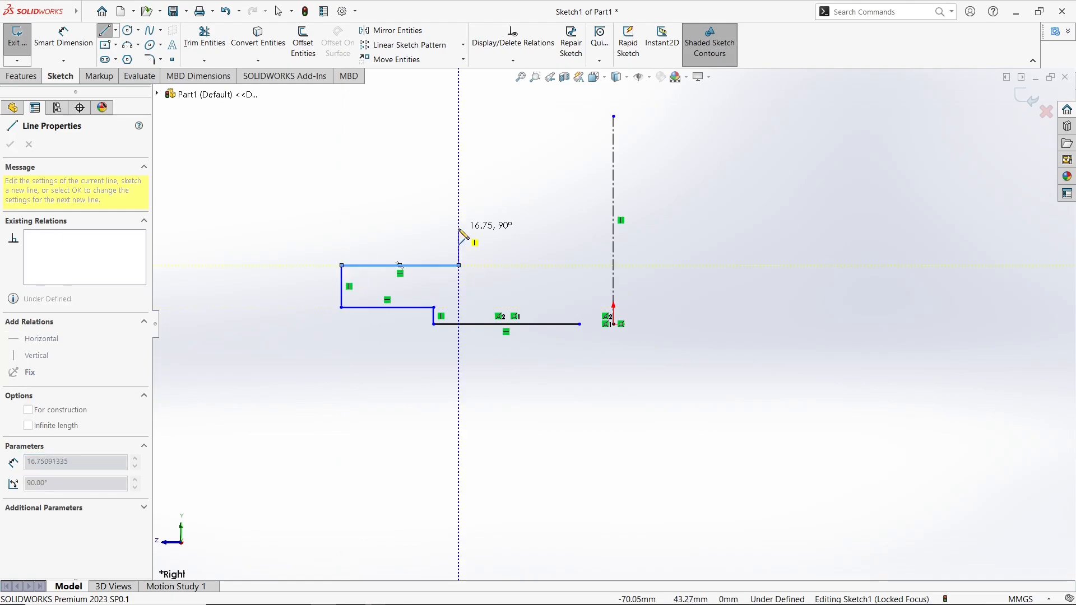
{"action": "left_click", "coordinate": [459, 233]}
{"action": "left_click", "coordinate": [482, 233]}
{"action": "left_click", "coordinate": [483, 213]}
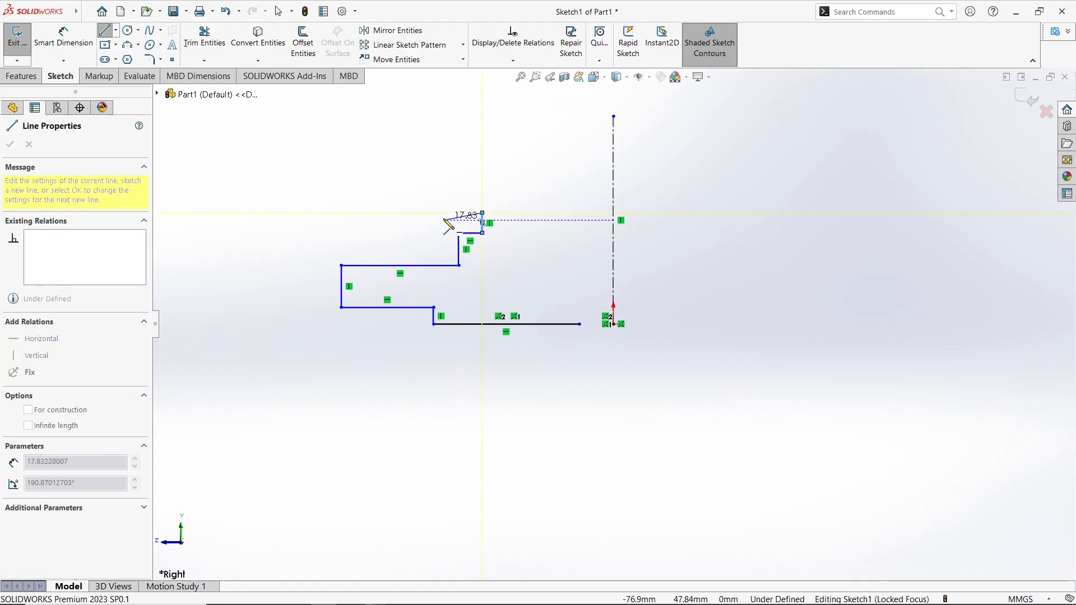
{"action": "left_click", "coordinate": [459, 213]}
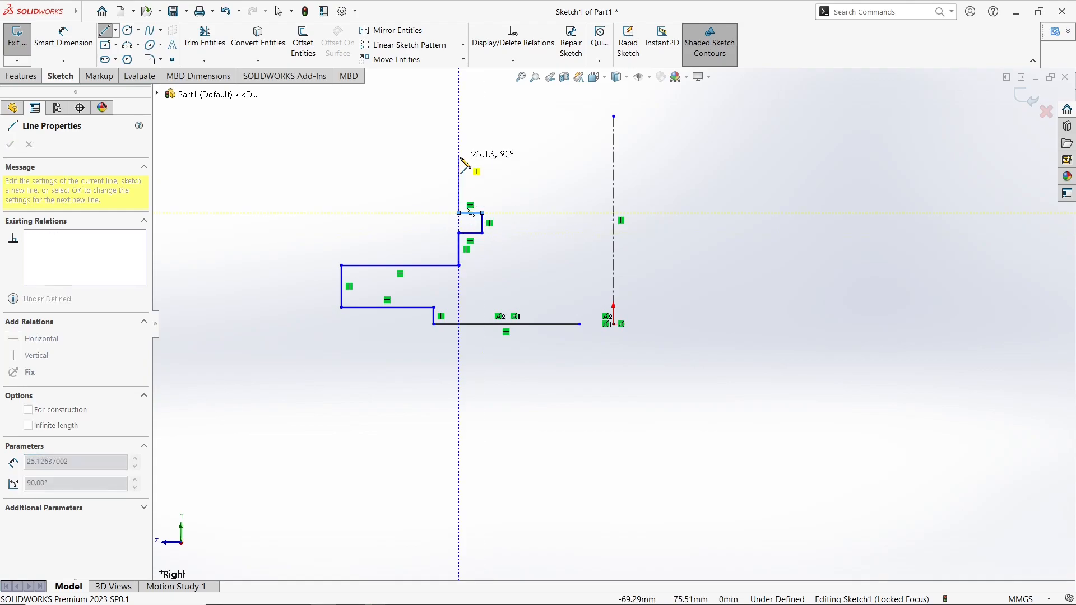
{"action": "key", "text": "Escape"}
- Add three connected tangent arcs forming an S-shaped outer contour upward from the groove's upper edge
{"action": "left_click", "coordinate": [138, 45]}
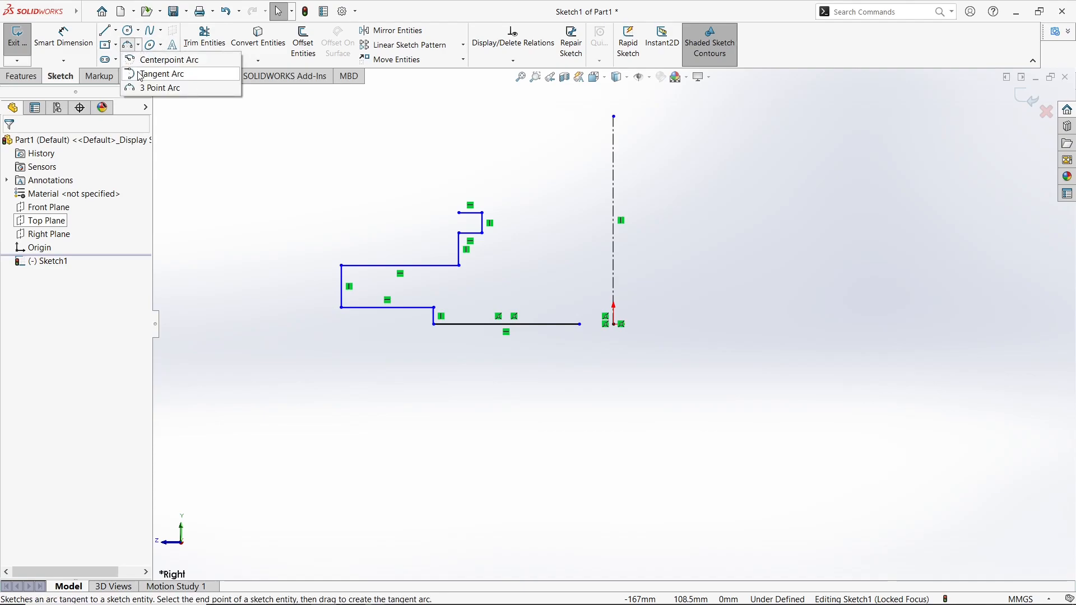
{"action": "left_click", "coordinate": [153, 72]}
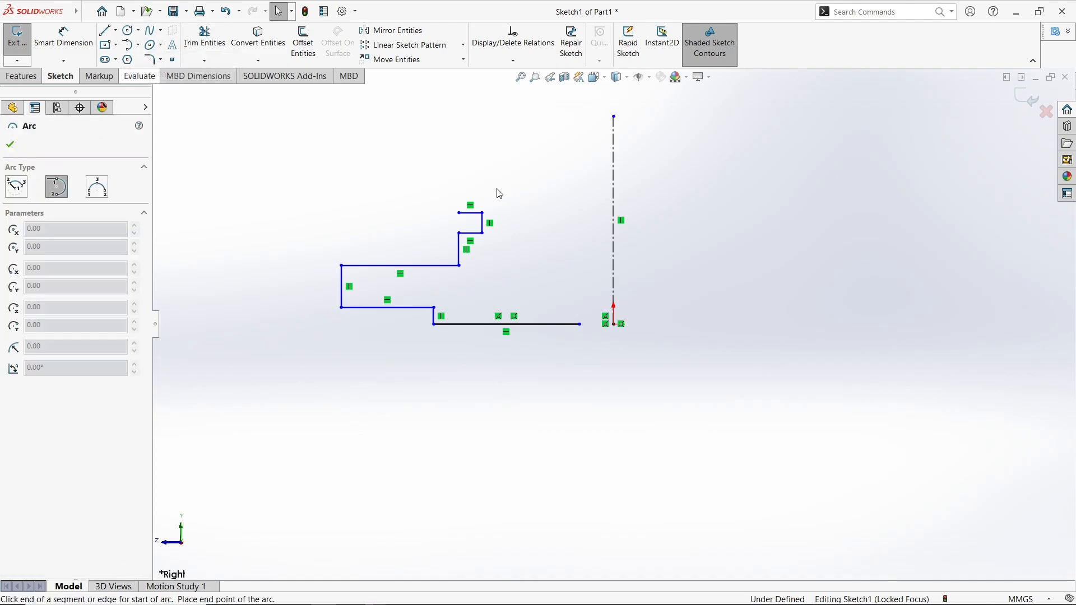
{"action": "left_click", "coordinate": [459, 214]}
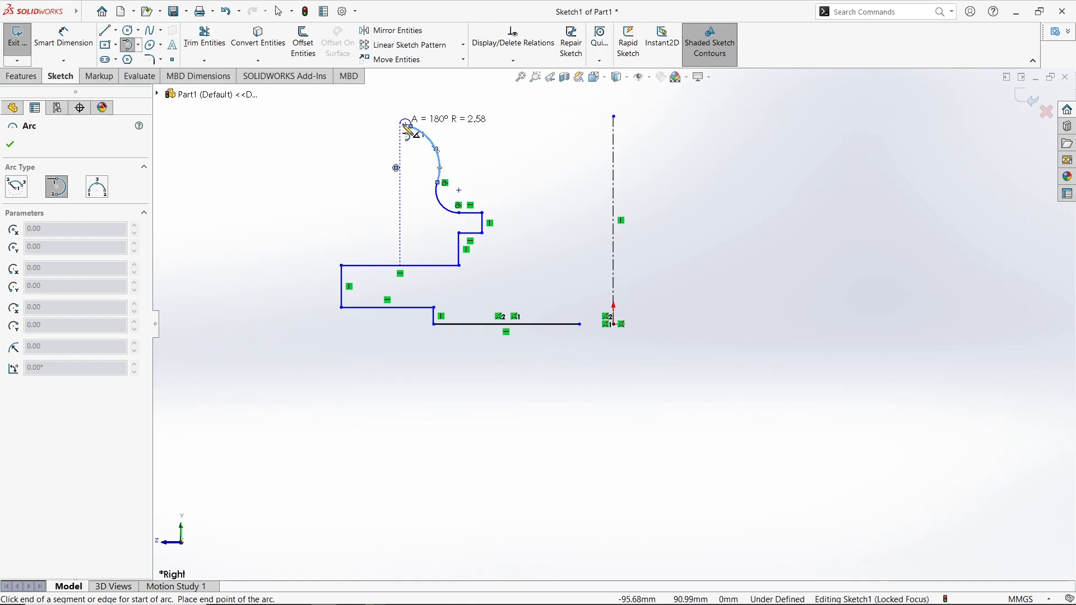
{"action": "key", "text": "Escape"}
{"action": "scroll", "coordinate": [519, 161], "scroll_direction": "up", "scroll_amount": 2}
{"action": "scroll", "coordinate": [519, 161], "scroll_direction": "down", "scroll_amount": 2}
{"action": "scroll", "coordinate": [638, 449], "scroll_direction": "down", "scroll_amount": 1}
{"action": "left_click", "coordinate": [129, 46]}
{"action": "left_click", "coordinate": [465, 244]}
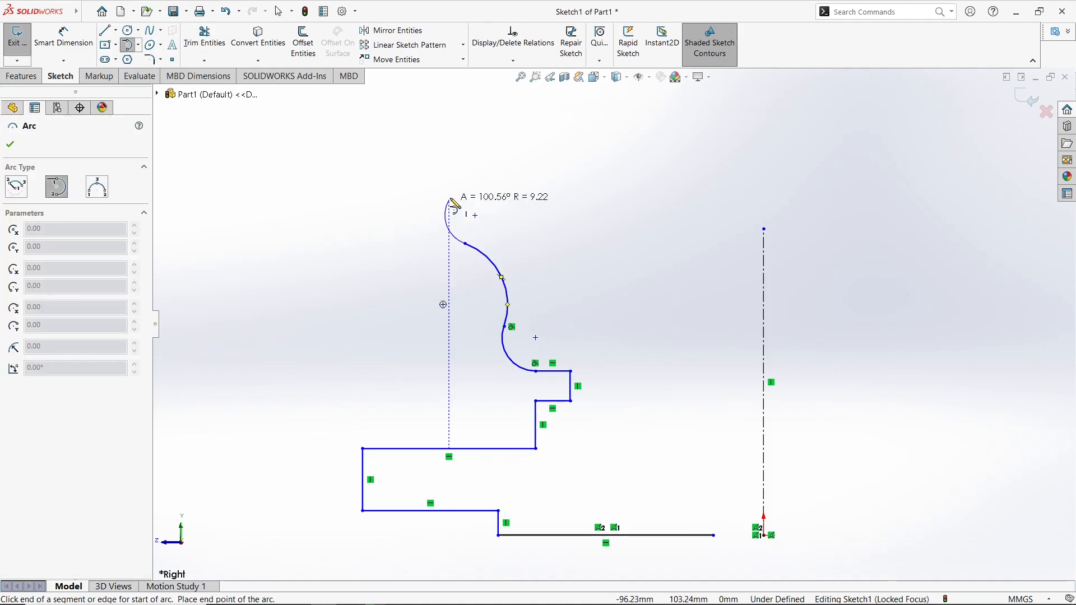
{"action": "left_click", "coordinate": [449, 191]}
- Sketch the upper outer wall, outward rim step and top edge with lines, plus the stepped inner wall running down on the centerline side
{"action": "key", "text": "l"}
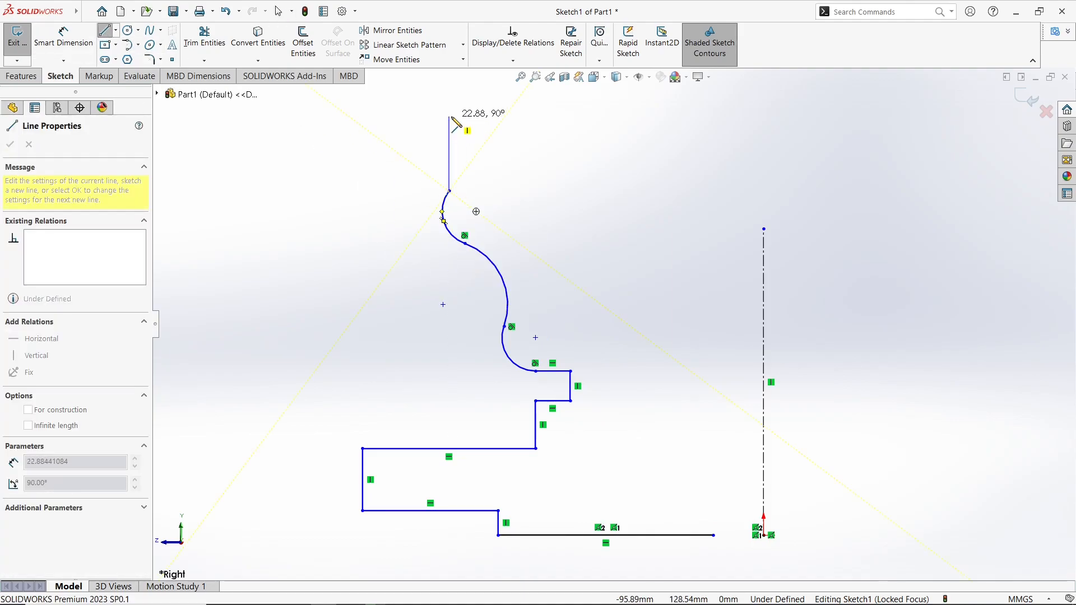
{"action": "left_click", "coordinate": [449, 116]}
{"action": "left_click", "coordinate": [390, 116]}
{"action": "left_click", "coordinate": [389, 81]}
{"action": "left_click", "coordinate": [622, 82]}
{"action": "left_click", "coordinate": [632, 176]}
{"action": "left_click", "coordinate": [661, 176]}
{"action": "left_click", "coordinate": [662, 289]}
- Close the profile with a tangent arc from the inner wall, a short horizontal ledge and a vertical line to the bottom edge
{"action": "scroll", "coordinate": [648, 428], "scroll_direction": "up", "scroll_amount": 1}
{"action": "mouse_move", "coordinate": [654, 294]}
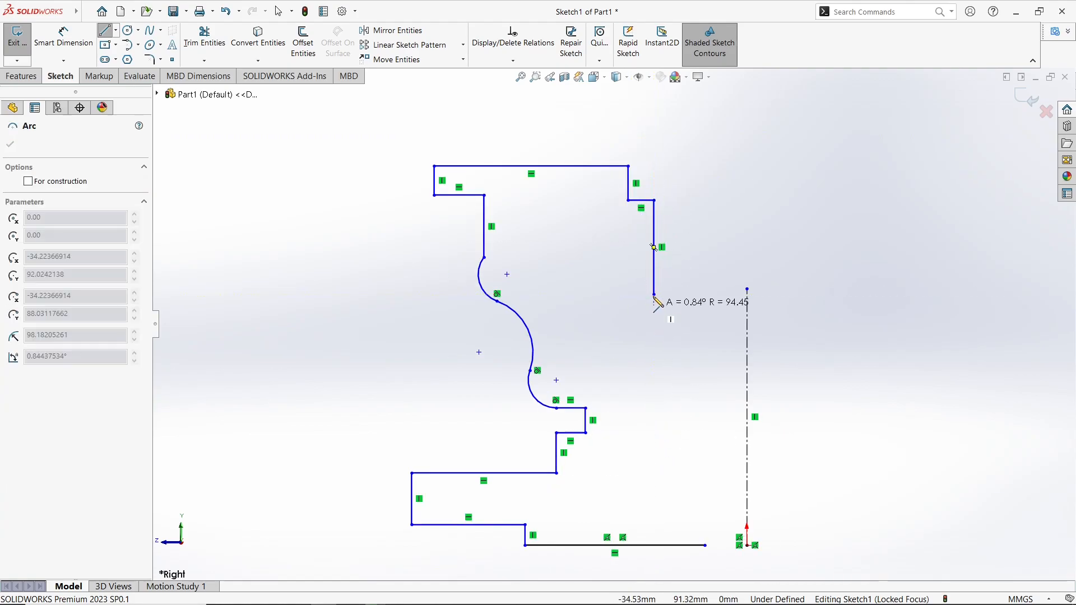
{"action": "left_click", "coordinate": [688, 396]}
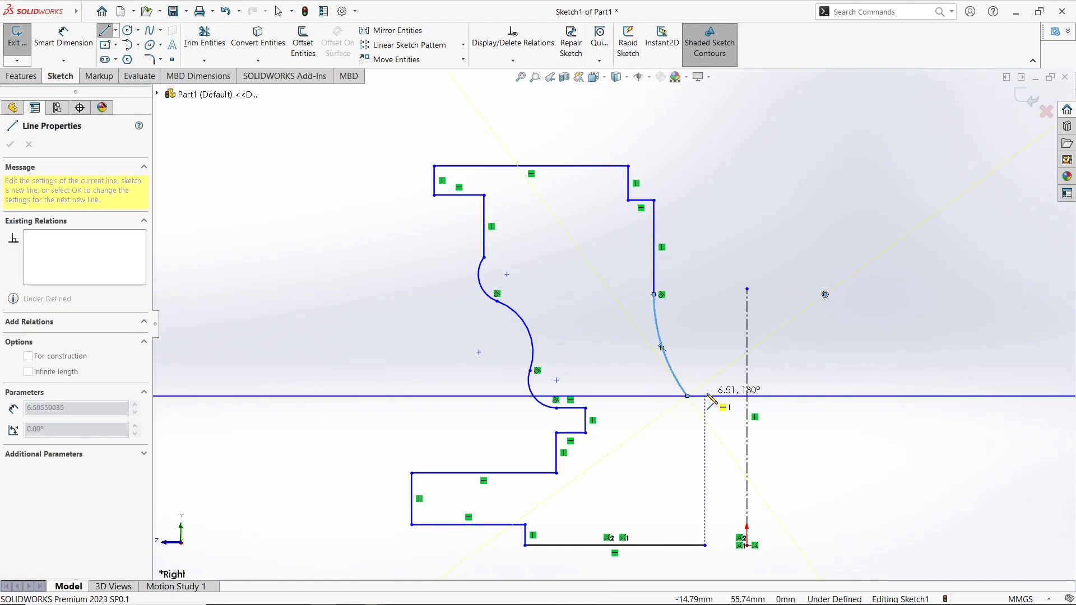
{"action": "left_click", "coordinate": [705, 395]}
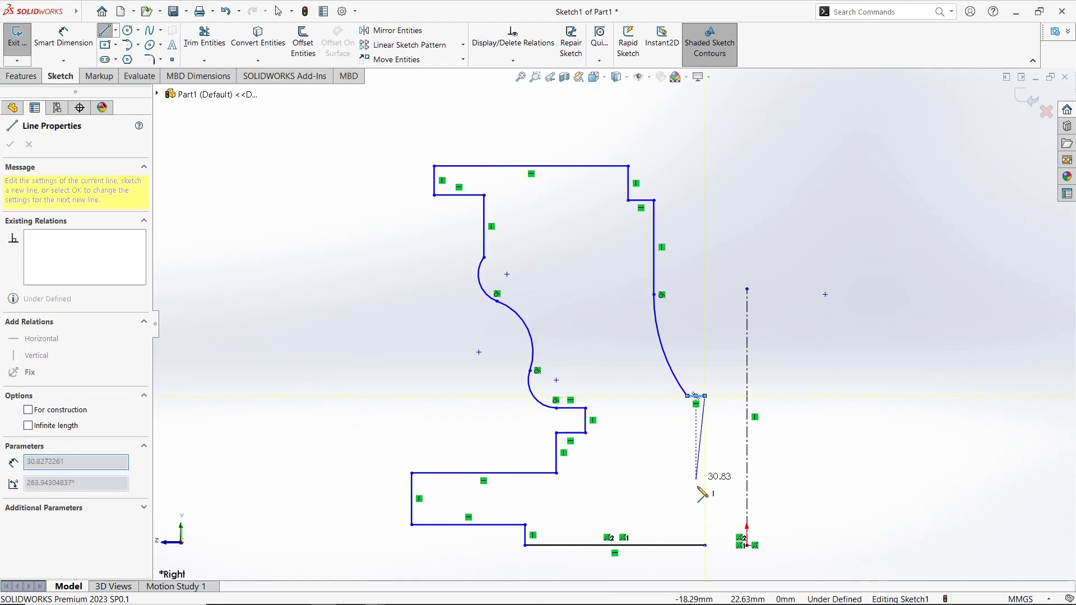
{"action": "left_click", "coordinate": [706, 546]}
{"action": "scroll", "coordinate": [613, 324], "scroll_direction": "up", "scroll_amount": 1}
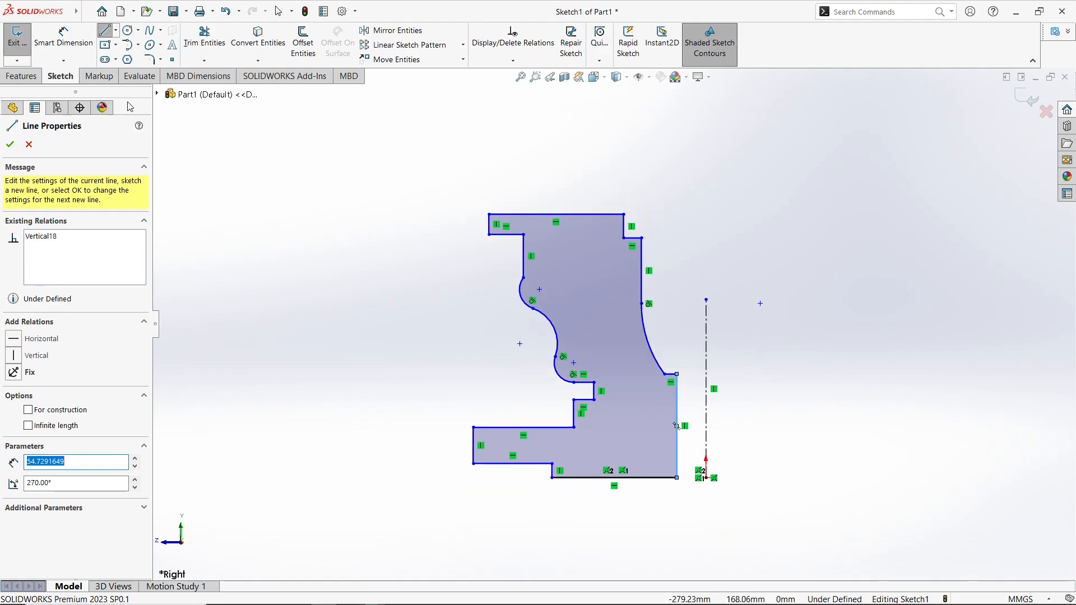
- Add a 150 mm diameter dimension between the profile's lower inner edge and the centerline
{"action": "left_click", "coordinate": [69, 43]}
{"action": "scroll", "coordinate": [662, 447], "scroll_direction": "down", "scroll_amount": 1}
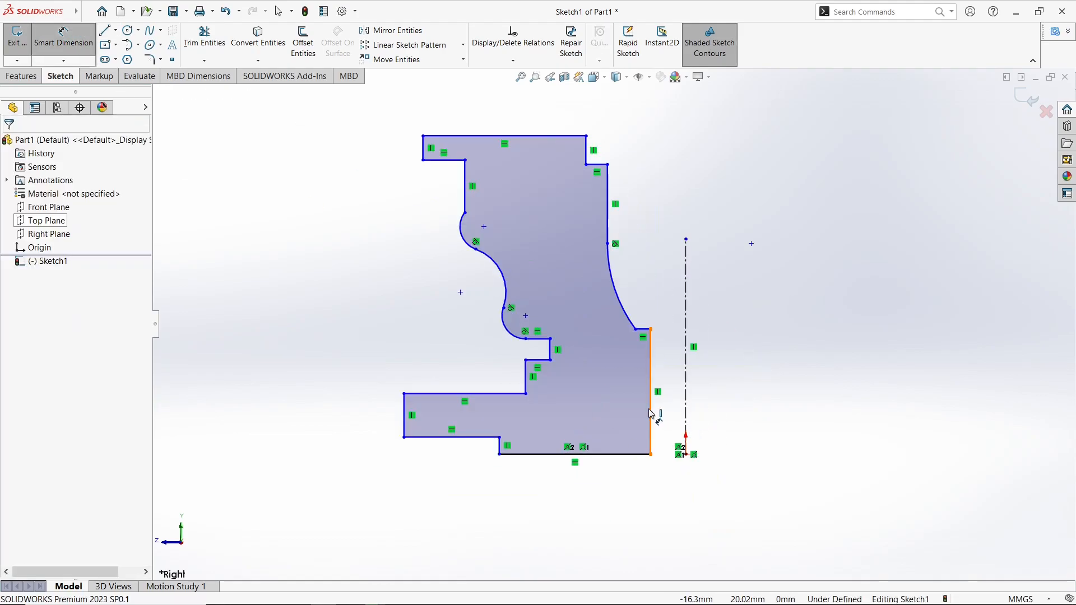
{"action": "left_click", "coordinate": [650, 409]}
{"action": "left_click", "coordinate": [686, 394]}
{"action": "left_click", "coordinate": [760, 537]}
{"action": "type", "text": "150"}
{"action": "key", "text": "Return"}
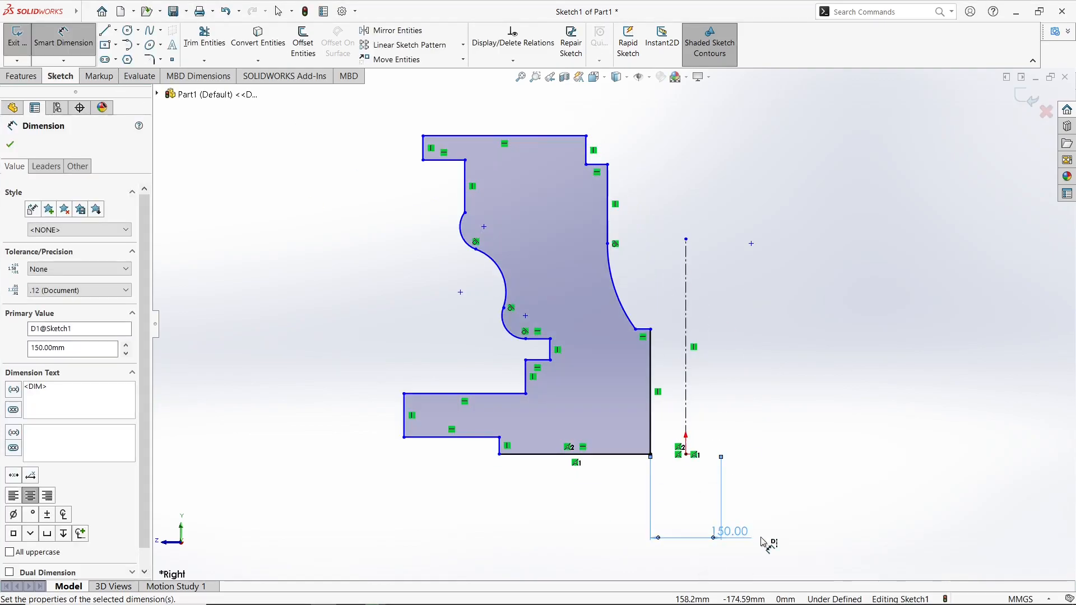
- Try to set a 190 mm diameter dimension between the lower outer riser and the centerline, and remove that dimension
{"action": "left_click", "coordinate": [500, 448]}
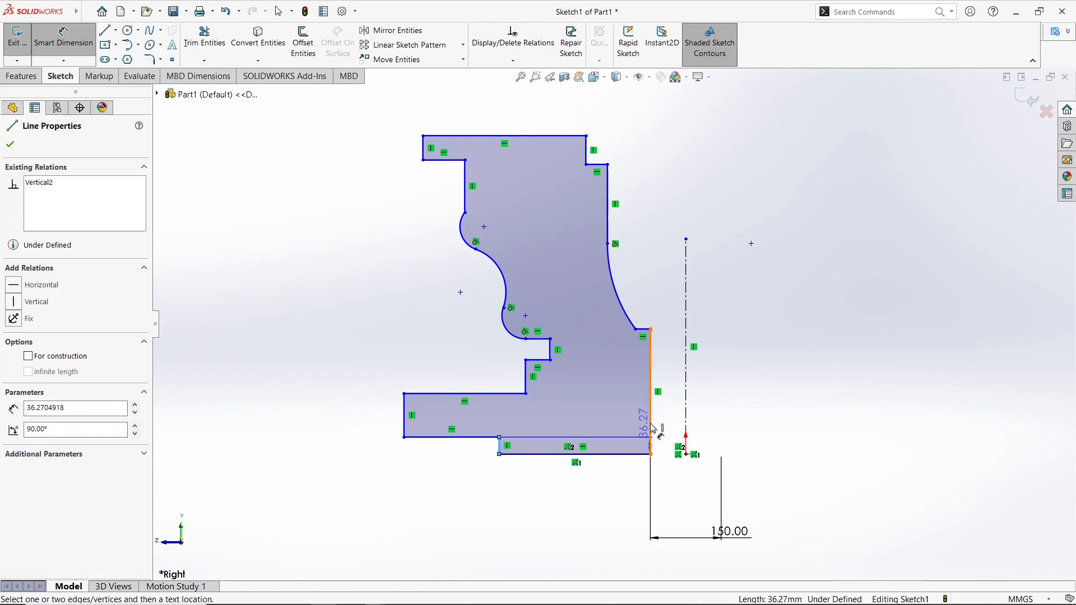
{"action": "left_click", "coordinate": [686, 405]}
{"action": "left_click", "coordinate": [725, 562]}
{"action": "type", "text": "190"}
{"action": "key", "text": "Return"}
{"action": "key", "text": "ctrl+z"}
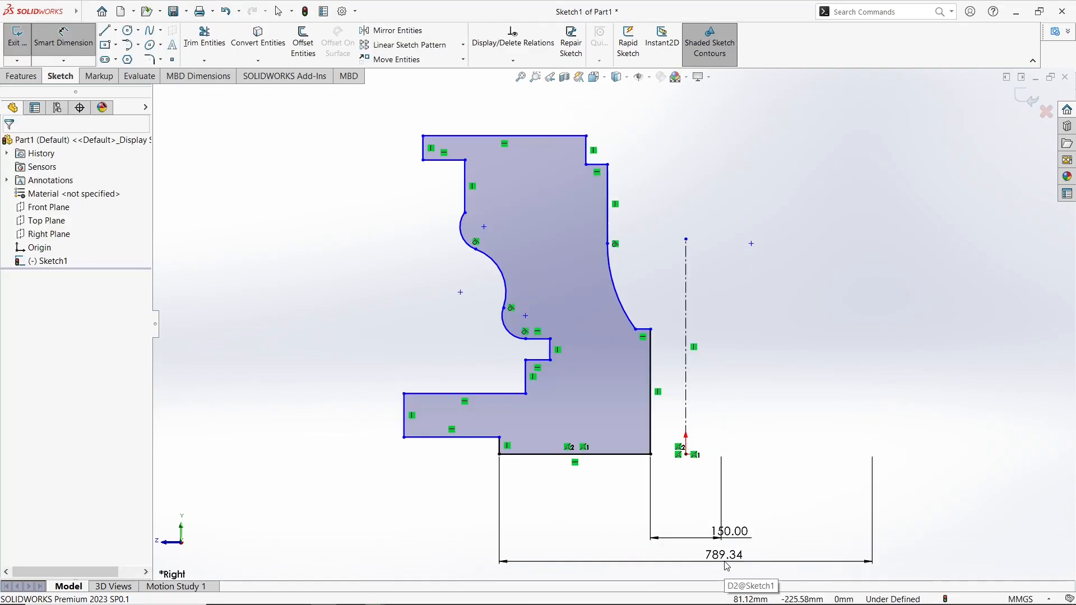
{"action": "right_click", "coordinate": [714, 560]}
{"action": "left_click", "coordinate": [757, 438]}
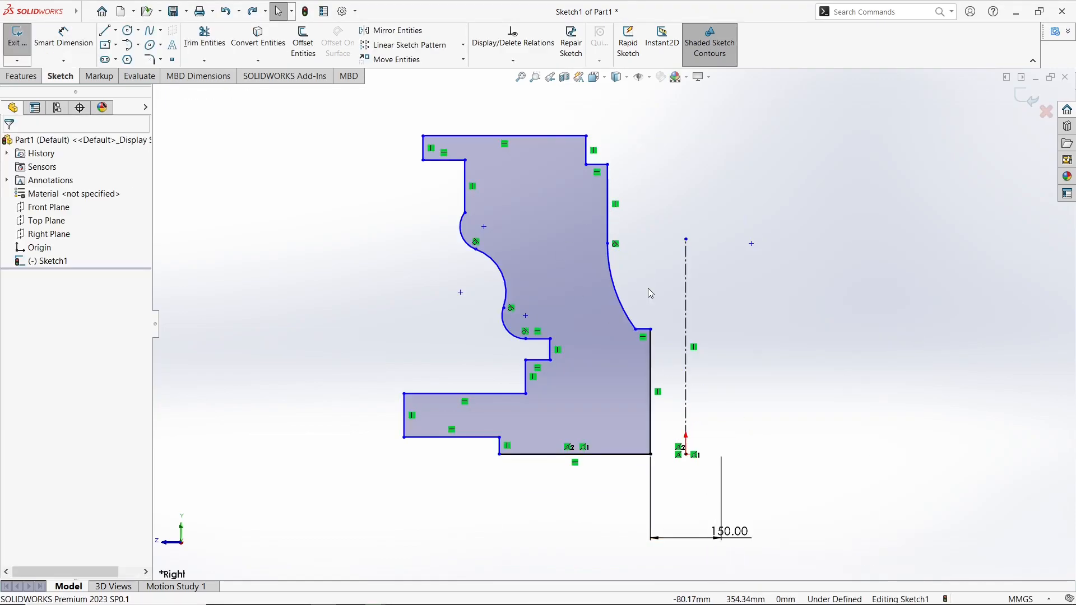
- Undo the 150 mm diameter dimension on the lower inner edge
{"action": "left_click", "coordinate": [65, 39]}
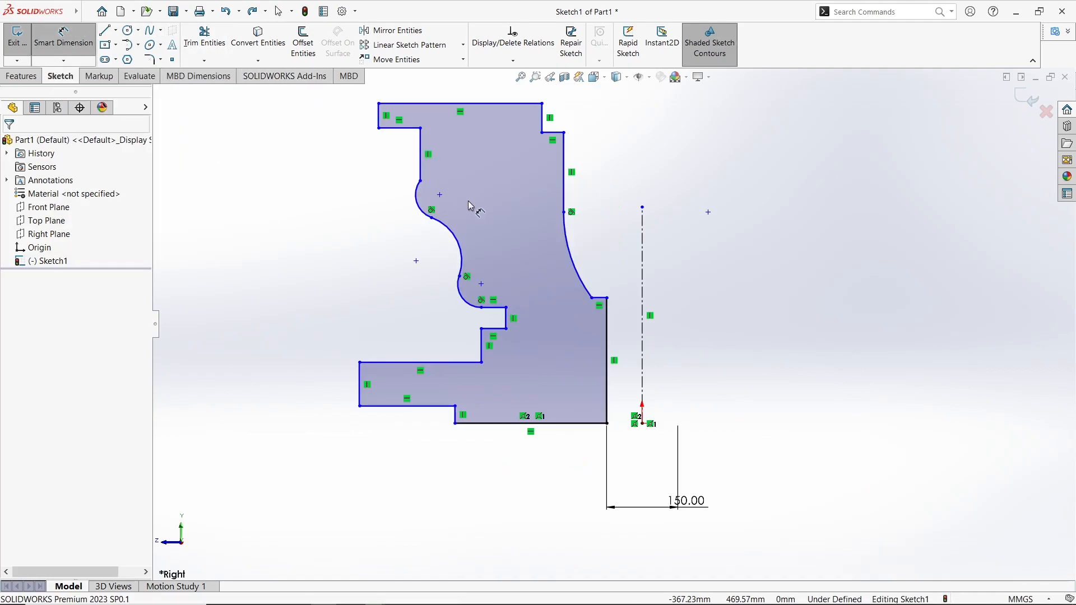
{"action": "scroll", "coordinate": [608, 301], "scroll_direction": "down", "scroll_amount": 3}
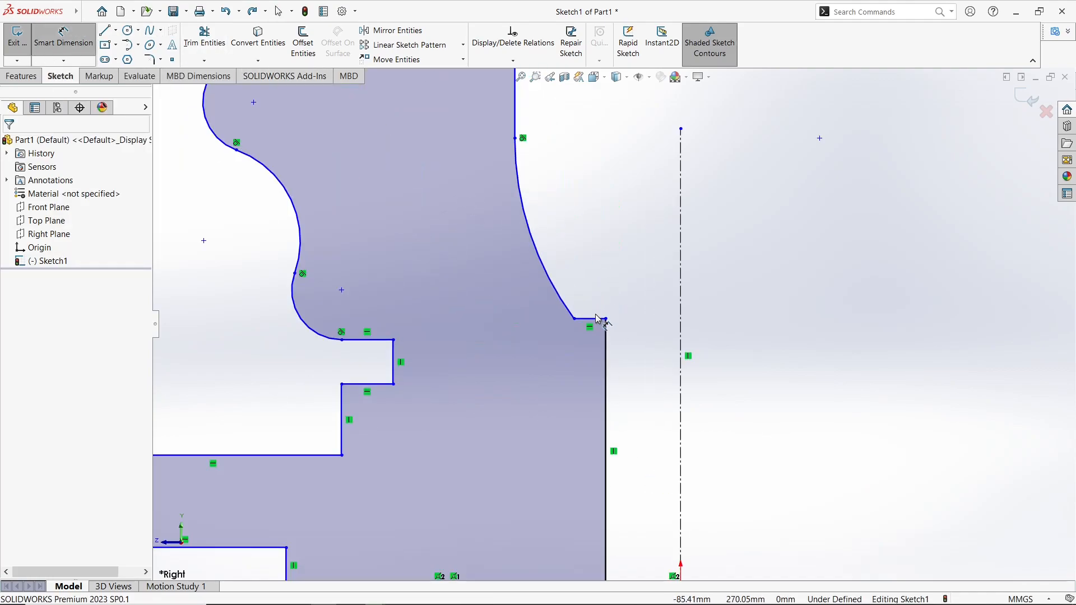
{"action": "scroll", "coordinate": [608, 316], "scroll_direction": "up", "scroll_amount": 2}
{"action": "key", "text": "Escape"}
{"action": "scroll", "coordinate": [667, 393], "scroll_direction": "up", "scroll_amount": 6}
{"action": "scroll", "coordinate": [661, 504], "scroll_direction": "down", "scroll_amount": 5}
{"action": "key", "text": "ctrl+z"}
{"action": "left_click", "coordinate": [760, 360]}
{"action": "scroll", "coordinate": [762, 358], "scroll_direction": "up", "scroll_amount": 1}
{"action": "scroll", "coordinate": [765, 358], "scroll_direction": "down", "scroll_amount": 1}
- Dimension the flange's outer vertical edge as a 318 mm diameter about the centerline
{"action": "left_click", "coordinate": [80, 45]}
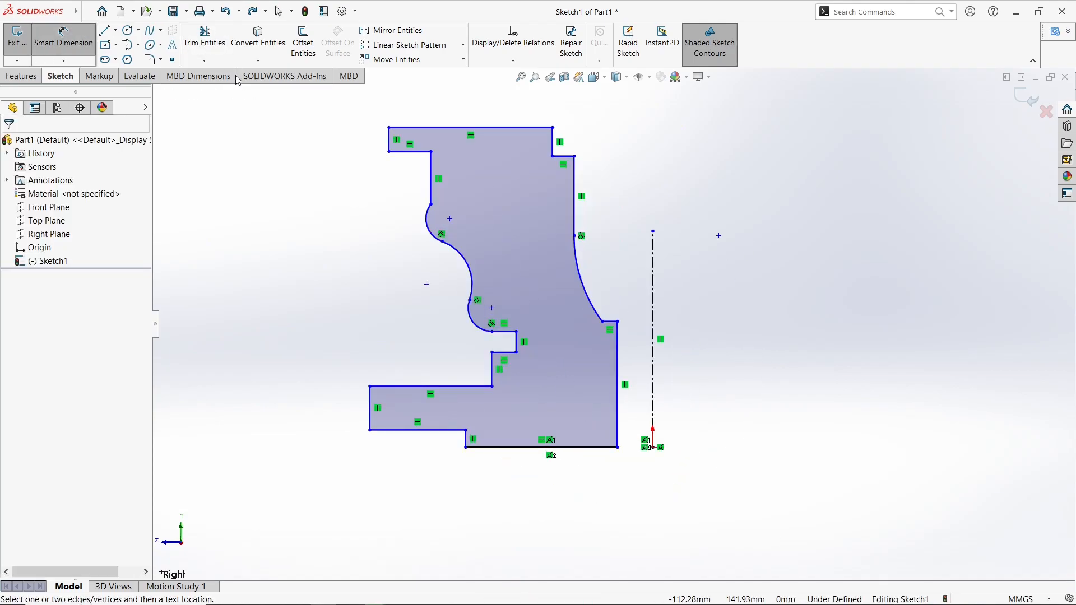
{"action": "left_click", "coordinate": [370, 409]}
{"action": "left_click", "coordinate": [652, 386]}
{"action": "left_click", "coordinate": [745, 556]}
{"action": "type", "text": "318"}
{"action": "key", "text": "Return"}
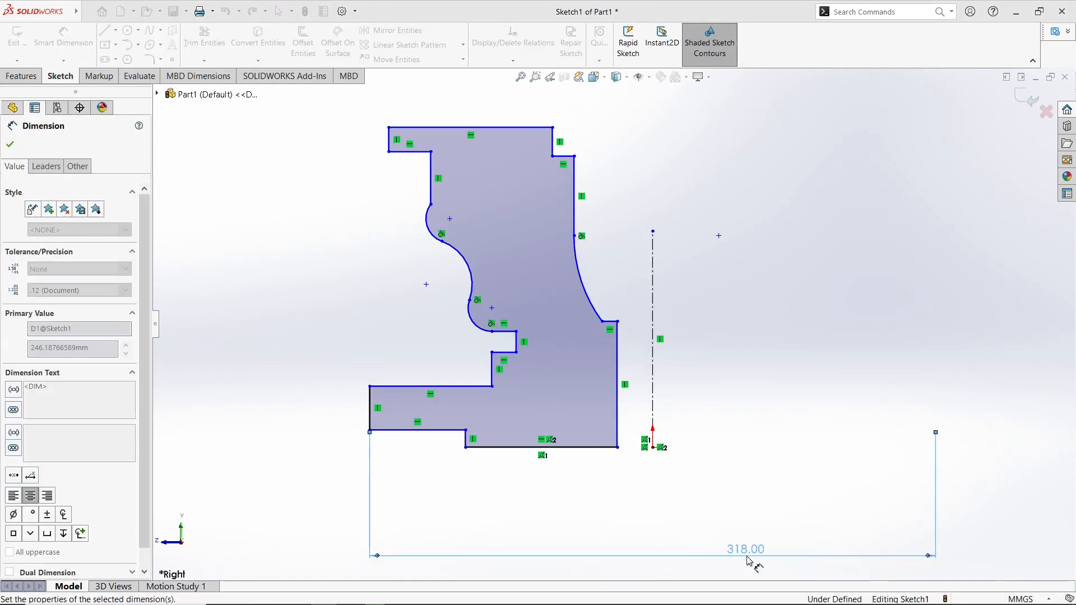
- Dimension the short riser below the flange as a 190 mm diameter about the centerline
{"action": "left_click", "coordinate": [466, 441]}
{"action": "left_click", "coordinate": [653, 403]}
{"action": "left_click", "coordinate": [785, 533]}
{"action": "type", "text": "190"}
{"action": "key", "text": "Return"}
- Dimension the profile's lower inner vertical edge as a 150 mm diameter about the centerline
{"action": "left_click", "coordinate": [617, 423]}
{"action": "left_click", "coordinate": [653, 417]}
{"action": "left_click", "coordinate": [754, 503]}
{"action": "type", "text": "150"}
{"action": "key", "text": "Return"}
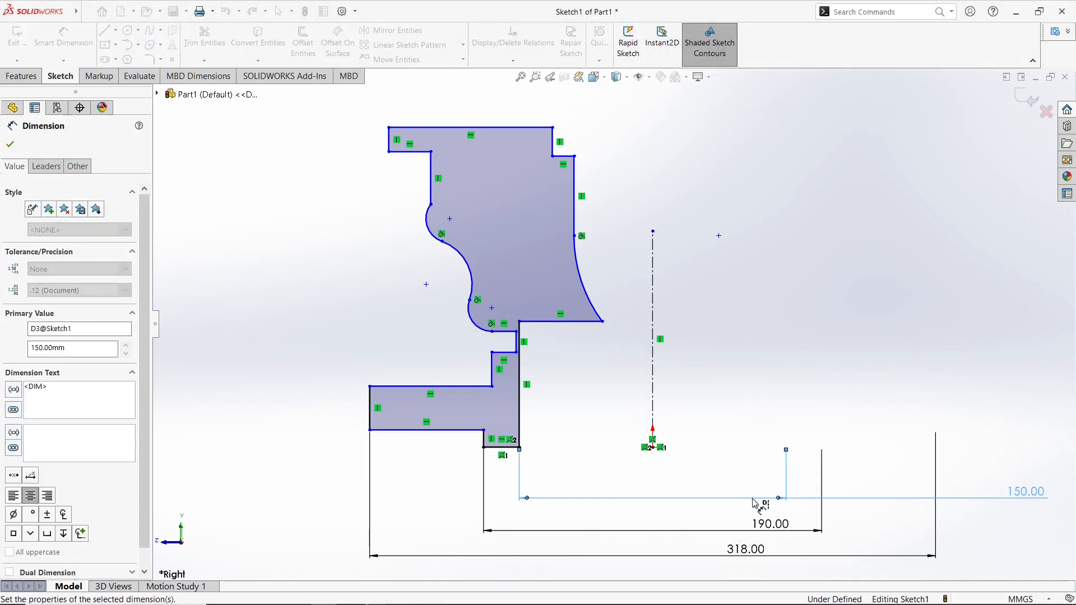
{"action": "key", "text": "Escape"}
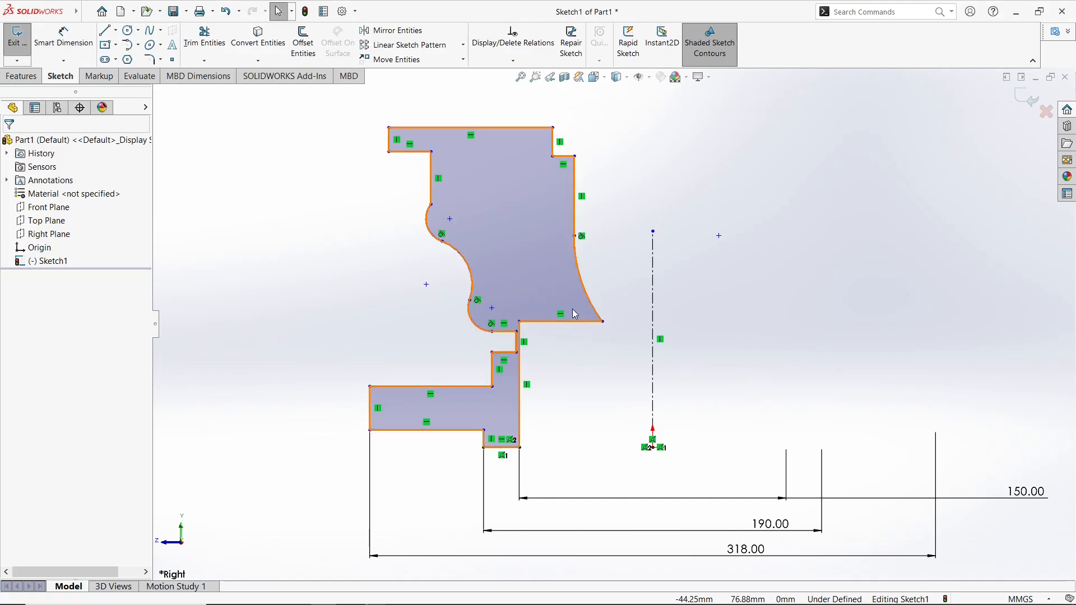
- Delete the 190 mm diameter dimension from the short riser below the flange
{"action": "scroll", "coordinate": [566, 303], "scroll_direction": "down", "scroll_amount": 2}
{"action": "scroll", "coordinate": [482, 410], "scroll_direction": "up", "scroll_amount": 2}
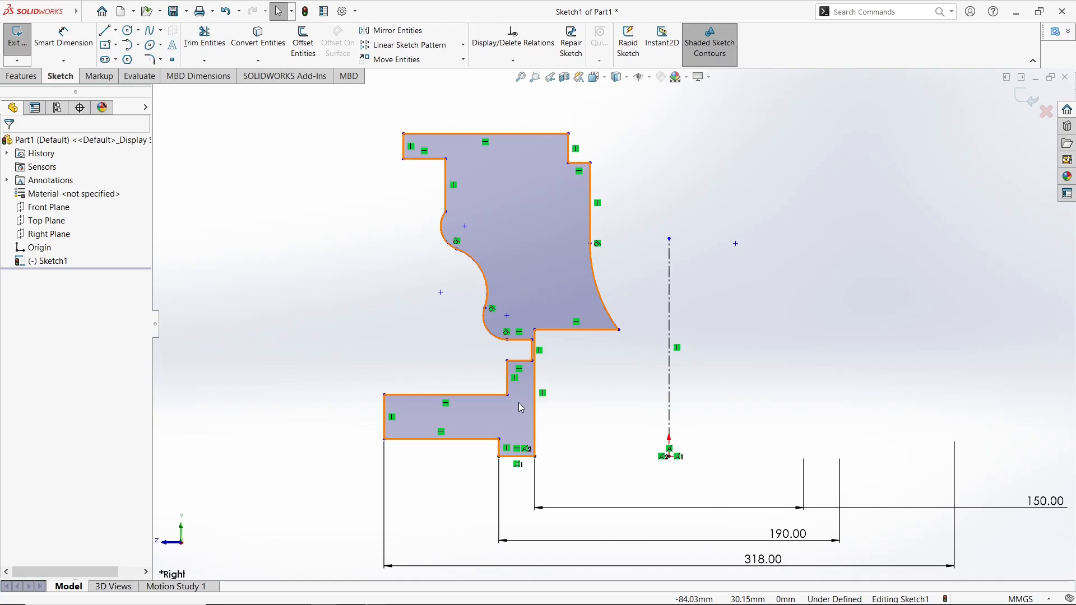
{"action": "left_click", "coordinate": [793, 542]}
{"action": "key", "text": "Delete"}
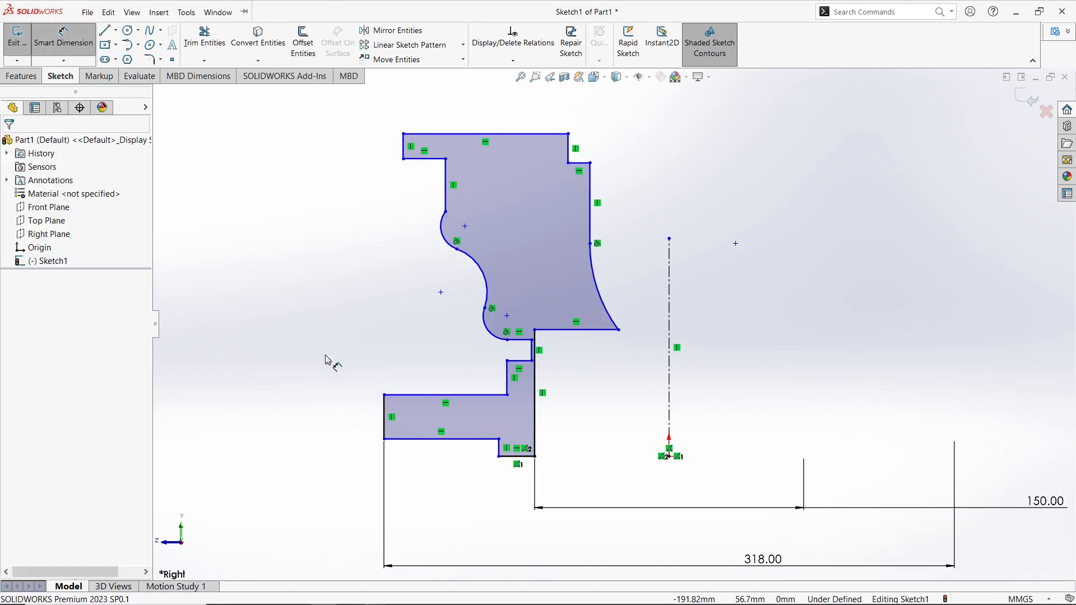
- Dimension the groove's short vertical edge above the neck as a 190 mm diameter about the centerline
{"action": "left_click", "coordinate": [538, 354]}
{"action": "left_click", "coordinate": [668, 371]}
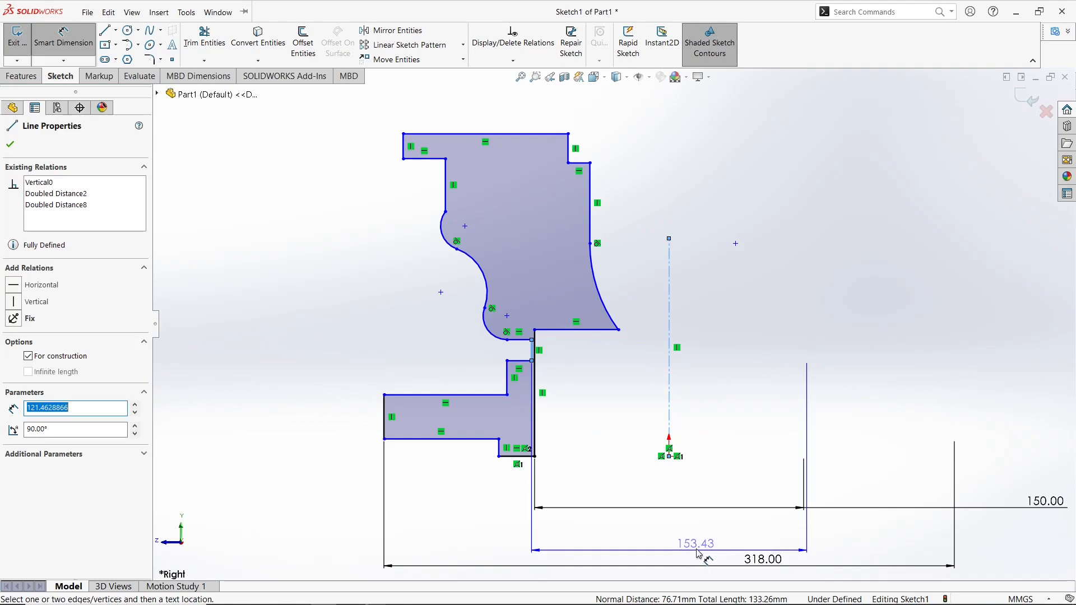
{"action": "left_click", "coordinate": [699, 547]}
{"action": "type", "text": "190"}
{"action": "key", "text": "Return"}
{"action": "left_click", "coordinate": [619, 436]}
{"action": "scroll", "coordinate": [618, 436], "scroll_direction": "up", "scroll_amount": 1}
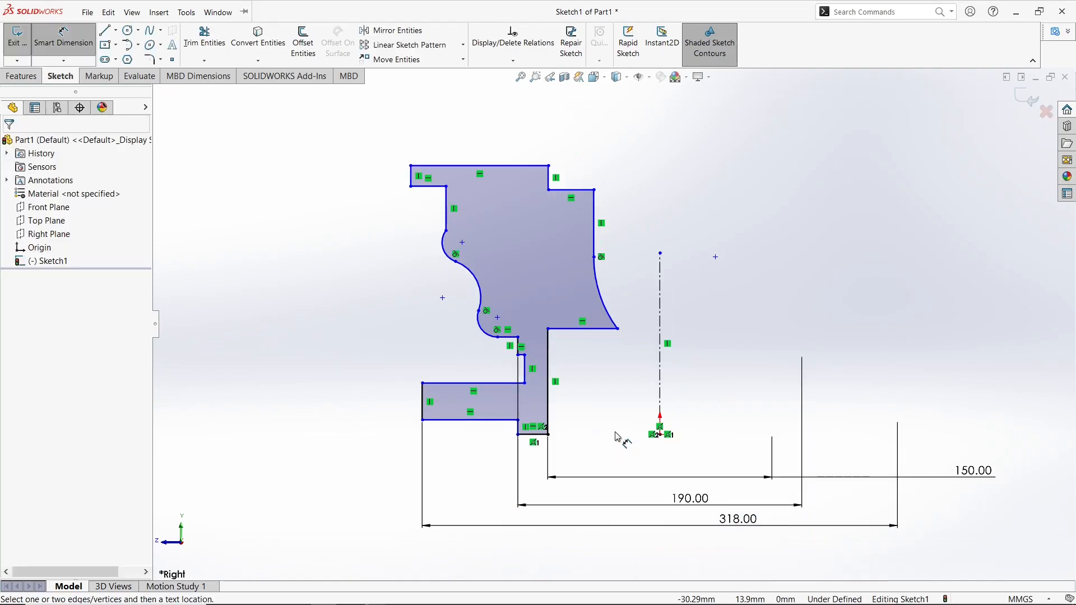
{"action": "scroll", "coordinate": [621, 442], "scroll_direction": "down", "scroll_amount": 1}
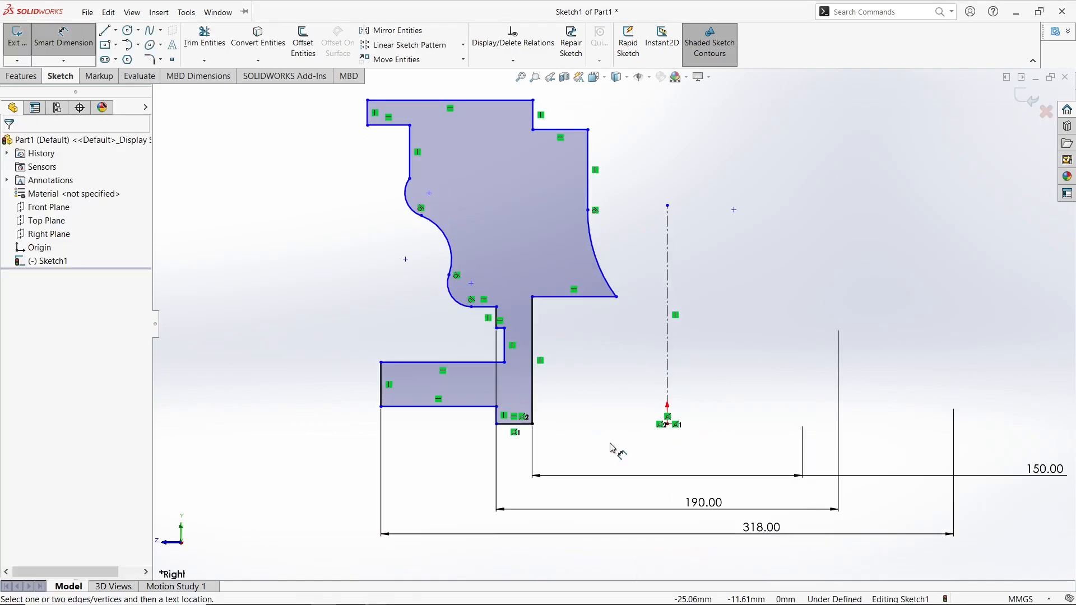
- Move the short vertical step edge above the lower flange outward, past the neck's outer face
{"action": "key", "text": "Escape"}
{"action": "left_click_drag", "start_coordinate": [504, 351], "coordinate": [470, 349]}
{"action": "left_click", "coordinate": [443, 348]}
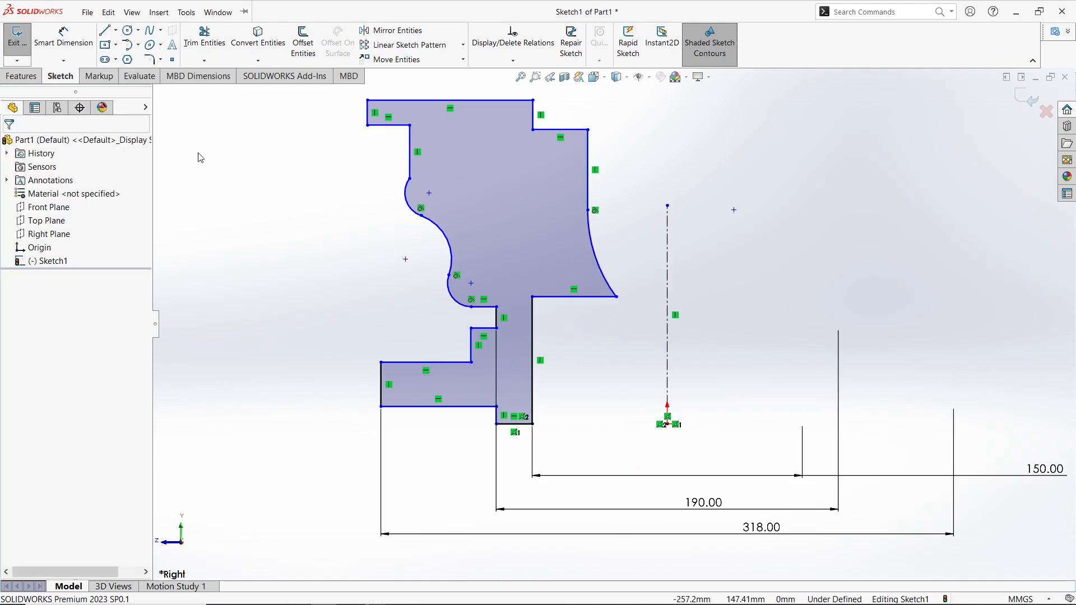
- Dimension the lower flange's top horizontal edge as 60 mm
{"action": "key", "text": "d"}
{"action": "left_click", "coordinate": [426, 362]}
{"action": "left_click", "coordinate": [285, 348]}
{"action": "type", "text": "60"}
{"action": "key", "text": "Return"}
- Try to dimension the upper profile's overall width between its outer and inner top corners as 42 mm, and remove that dimension
{"action": "scroll", "coordinate": [586, 371], "scroll_direction": "up", "scroll_amount": 2}
{"action": "scroll", "coordinate": [586, 371], "scroll_direction": "up", "scroll_amount": 1}
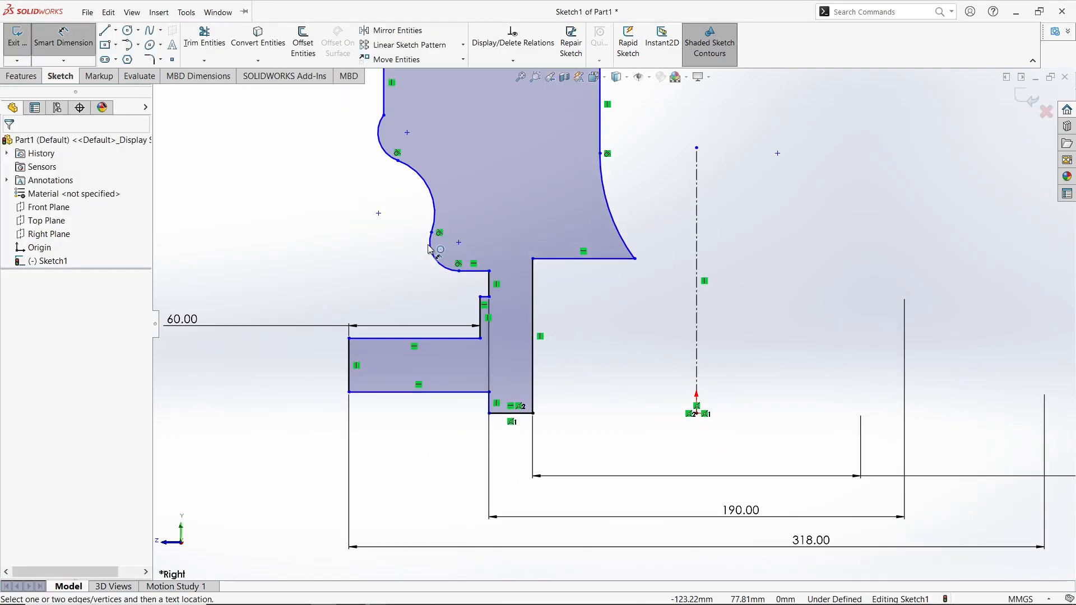
{"action": "scroll", "coordinate": [463, 207], "scroll_direction": "up", "scroll_amount": 2}
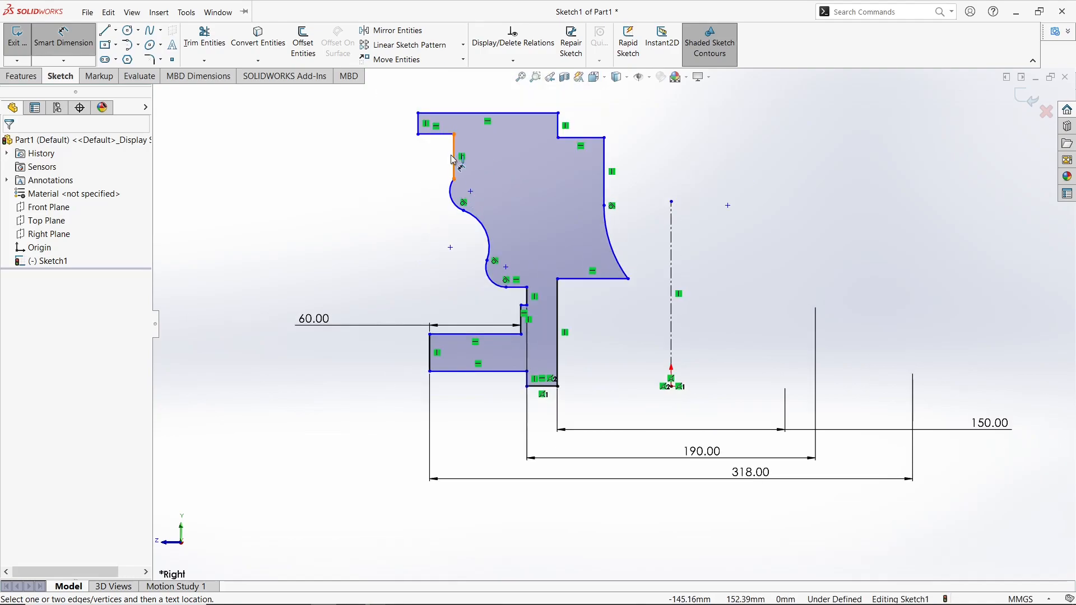
{"action": "scroll", "coordinate": [487, 129], "scroll_direction": "up", "scroll_amount": 2}
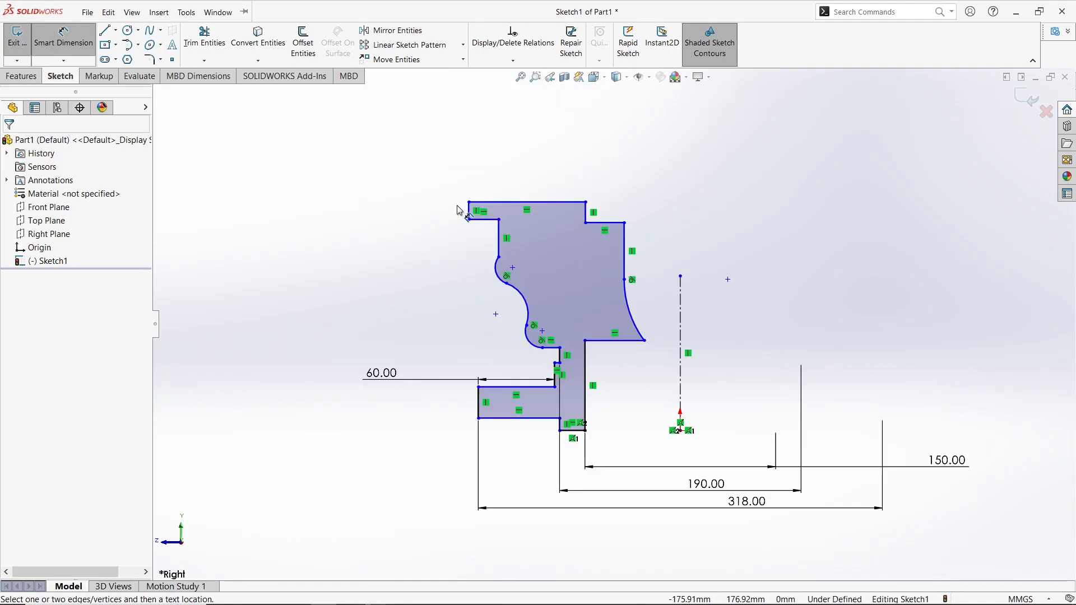
{"action": "left_click", "coordinate": [469, 201]}
{"action": "left_click", "coordinate": [623, 222]}
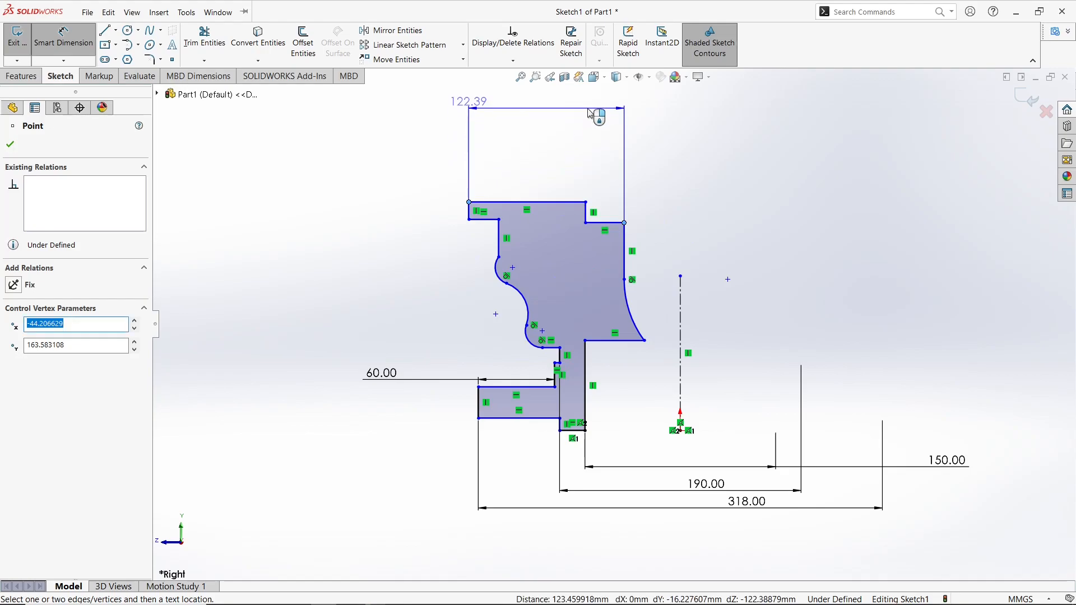
{"action": "left_click", "coordinate": [588, 110]}
{"action": "type", "text": "42"}
{"action": "key", "text": "Return"}
{"action": "key", "text": "ctrl+z"}
{"action": "left_click", "coordinate": [582, 102]}
{"action": "key", "text": "Delete"}
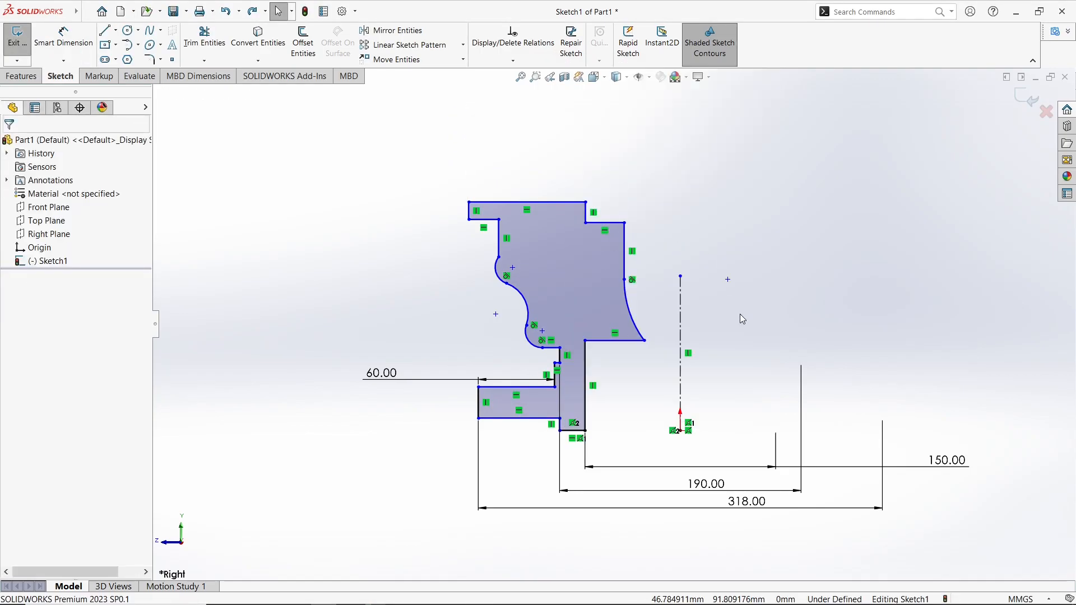
- Thin the upper profile by moving its top step edge, inner wall and the large inner arc's lower endpoint away from the centerline
{"action": "left_click_drag", "start_coordinate": [625, 254], "coordinate": [519, 214]}
{"action": "left_click_drag", "start_coordinate": [610, 236], "coordinate": [563, 232]}
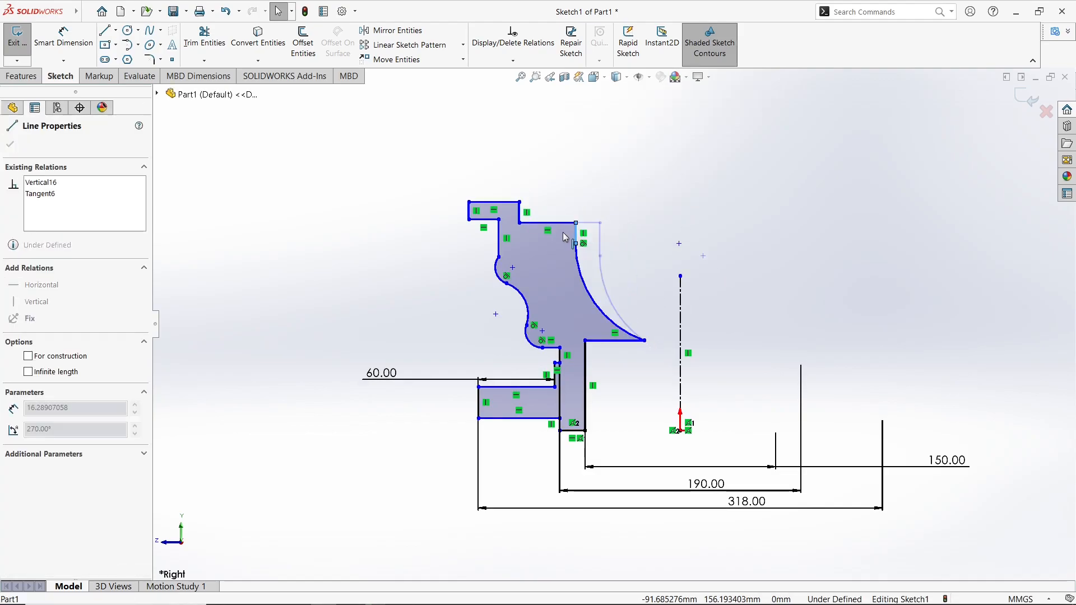
{"action": "key", "text": "Escape"}
{"action": "left_click_drag", "start_coordinate": [644, 340], "coordinate": [574, 335]}
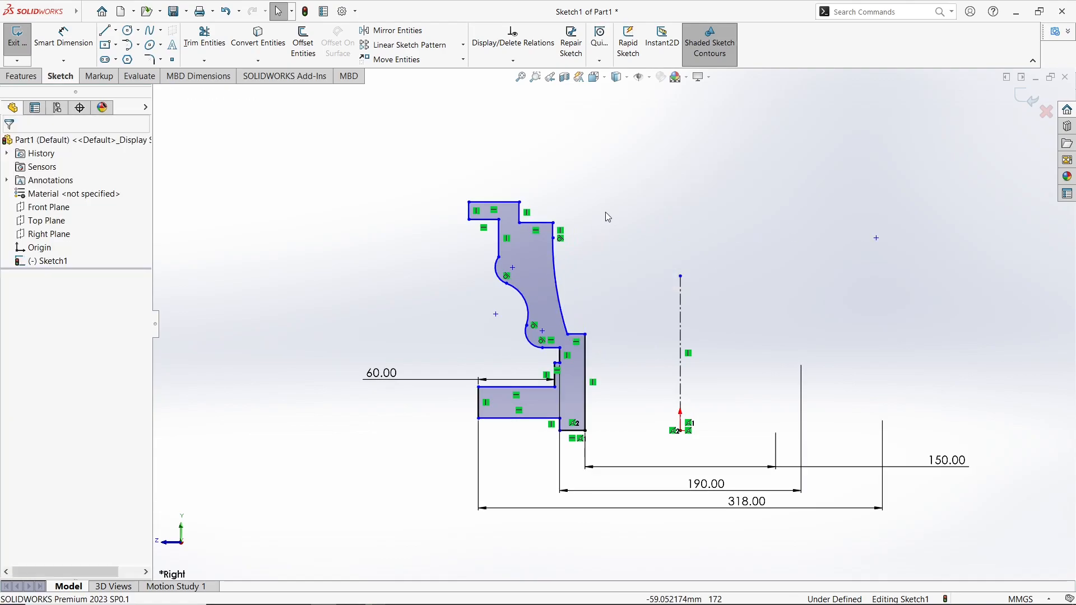
- Dimension the distance between the upper rim's outer edge and the inner vertical wall as 42 mm
{"action": "left_click", "coordinate": [82, 54]}
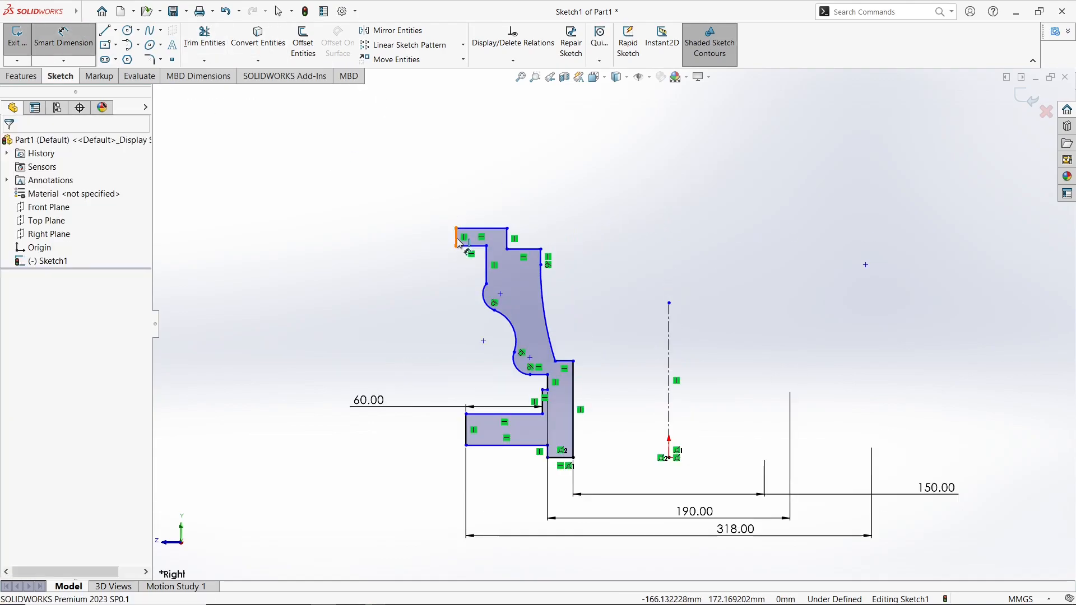
{"action": "left_click", "coordinate": [455, 236]}
{"action": "left_click", "coordinate": [541, 260]}
{"action": "left_click", "coordinate": [504, 140]}
{"action": "type", "text": "42"}
{"action": "key", "text": "Return"}
{"action": "left_click", "coordinate": [520, 190]}
- Dimension the width of the small step at the inner top of the profile as 5 mm
{"action": "scroll", "coordinate": [521, 206], "scroll_direction": "down", "scroll_amount": 4}
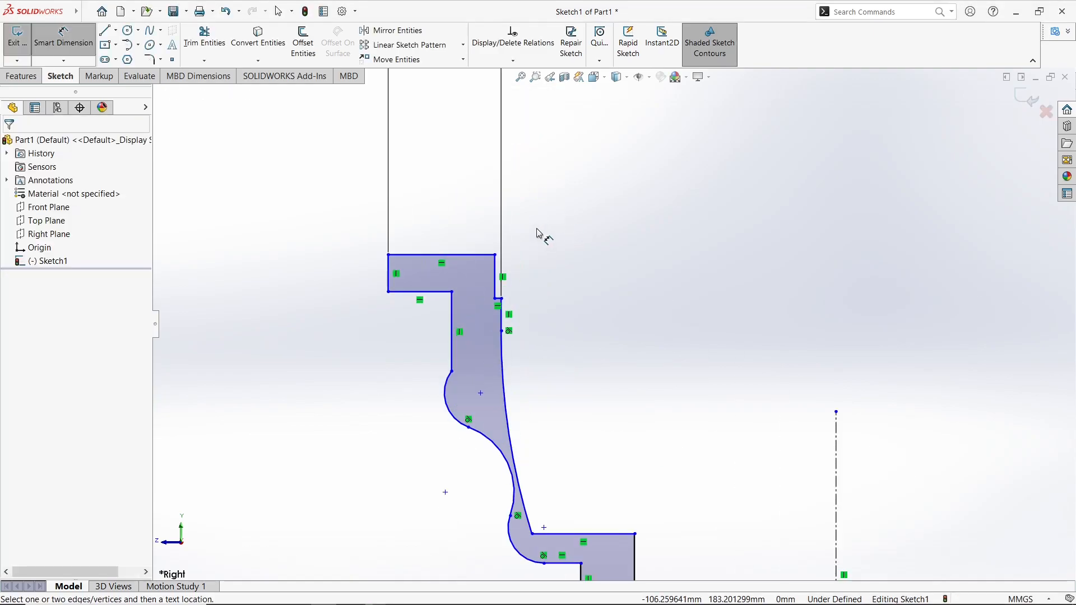
{"action": "scroll", "coordinate": [483, 242], "scroll_direction": "down", "scroll_amount": 3}
{"action": "left_click", "coordinate": [505, 314]}
{"action": "left_click", "coordinate": [515, 364]}
{"action": "left_click", "coordinate": [586, 167]}
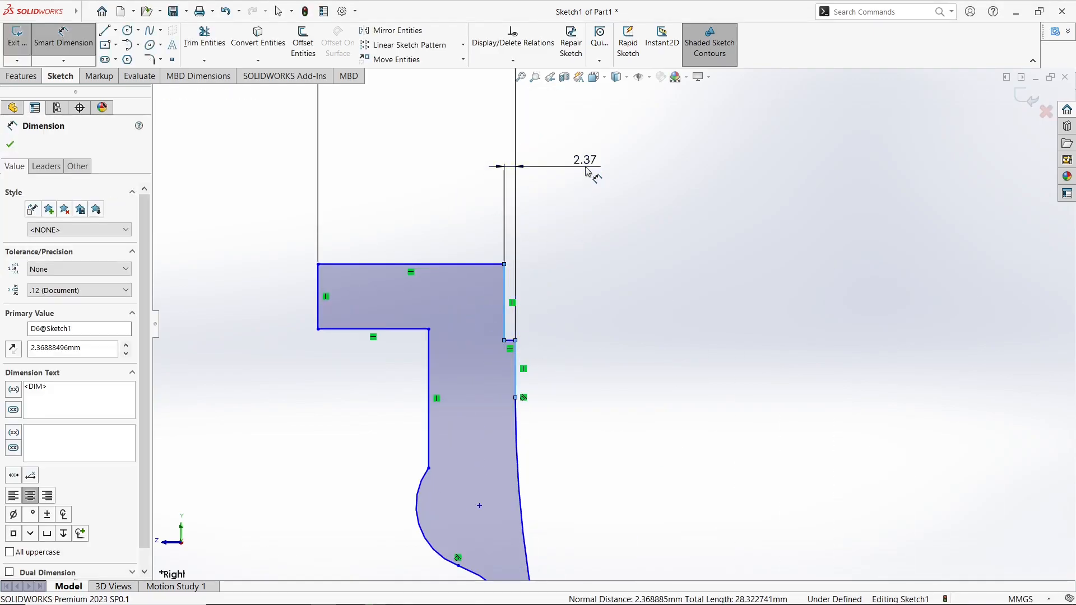
{"action": "type", "text": "5"}
{"action": "key", "text": "Return"}
{"action": "left_click", "coordinate": [576, 241]}
- Dimension the horizontal ledge at the lower end of the large inner arc as 7 mm
{"action": "scroll", "coordinate": [726, 432], "scroll_direction": "up", "scroll_amount": 4}
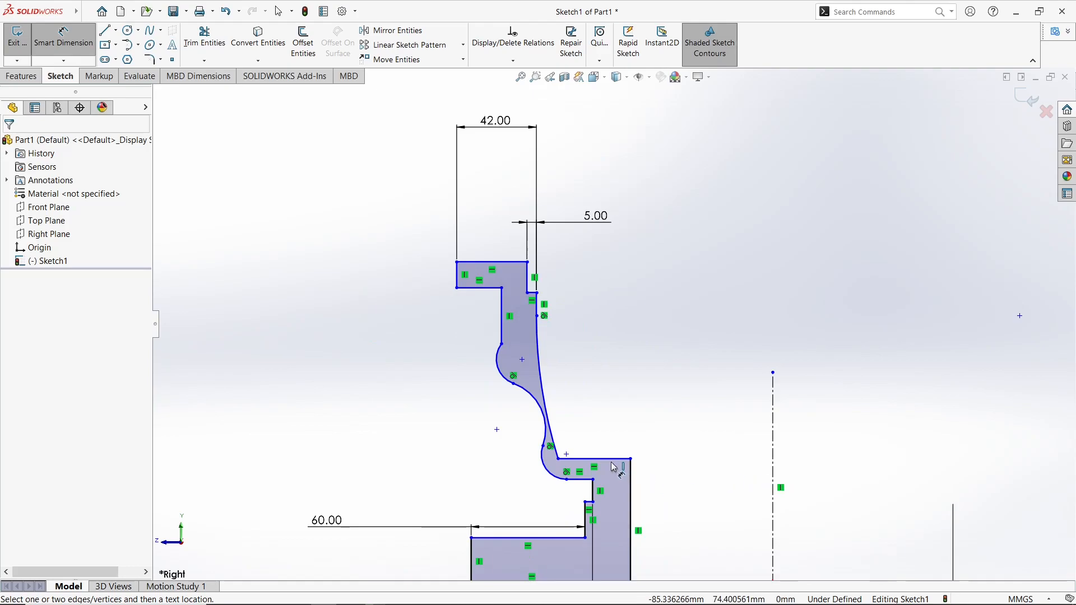
{"action": "left_click", "coordinate": [612, 459]}
{"action": "left_click", "coordinate": [701, 412]}
{"action": "type", "text": "7"}
{"action": "key", "text": "Return"}
{"action": "left_click", "coordinate": [711, 464]}
- Dimension the outer vertical edge below the upper rim as a 255 mm diameter about the centerline
{"action": "scroll", "coordinate": [710, 463], "scroll_direction": "up", "scroll_amount": 1}
{"action": "scroll", "coordinate": [709, 461], "scroll_direction": "down", "scroll_amount": 1}
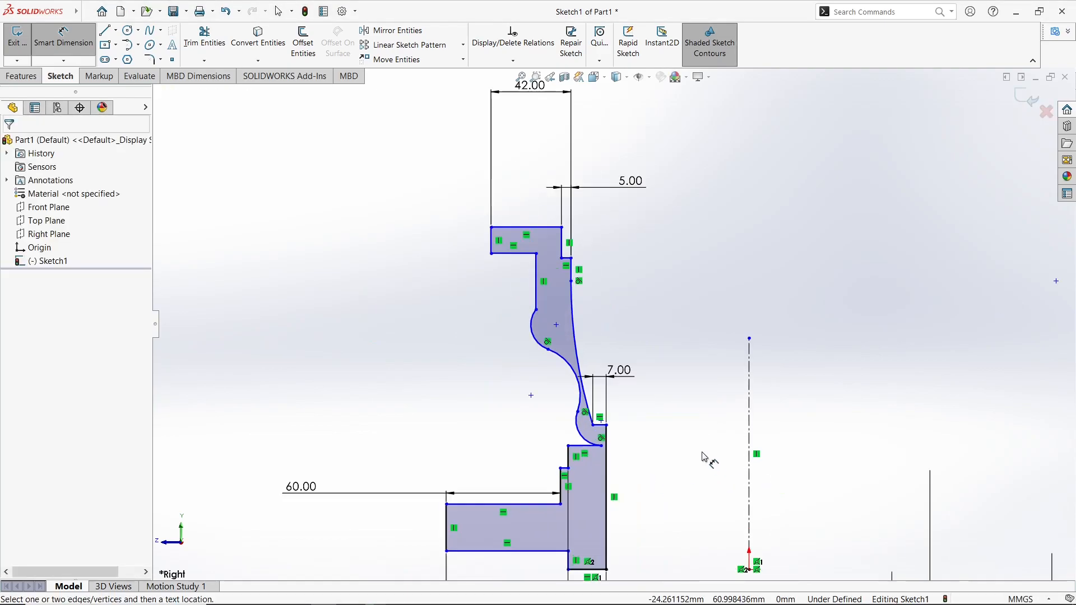
{"action": "left_click", "coordinate": [535, 289]}
{"action": "left_click", "coordinate": [750, 359]}
{"action": "left_click", "coordinate": [871, 306]}
{"action": "type", "text": "255"}
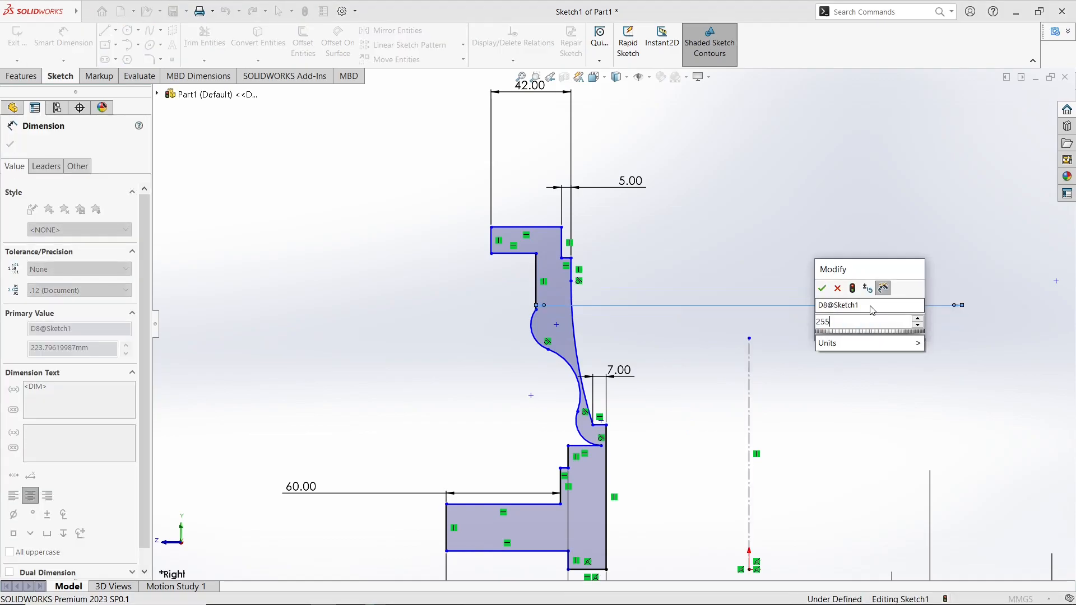
{"action": "key", "text": "Return"}
{"action": "left_click", "coordinate": [650, 261]}
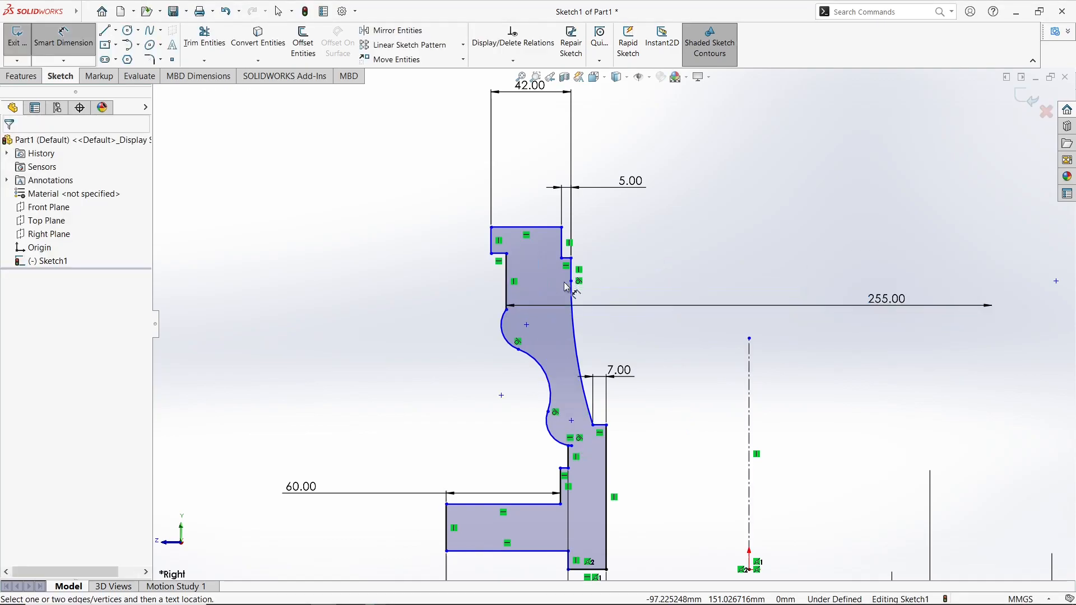
- Dimension the underside of the upper rim as 30 mm
{"action": "left_click", "coordinate": [503, 256]}
{"action": "left_click", "coordinate": [327, 289]}
{"action": "type", "text": "30"}
{"action": "key", "text": "Return"}
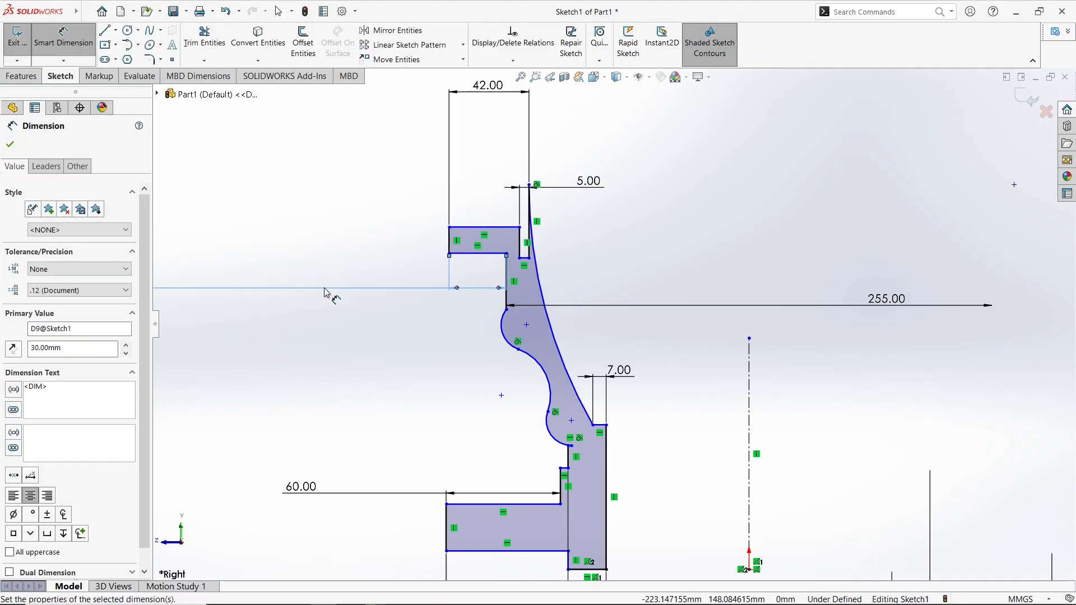
{"action": "left_click", "coordinate": [603, 250]}
- Move the large inner arc's upper endpoint down the inner wall, below the small top step
{"action": "key", "text": "Escape"}
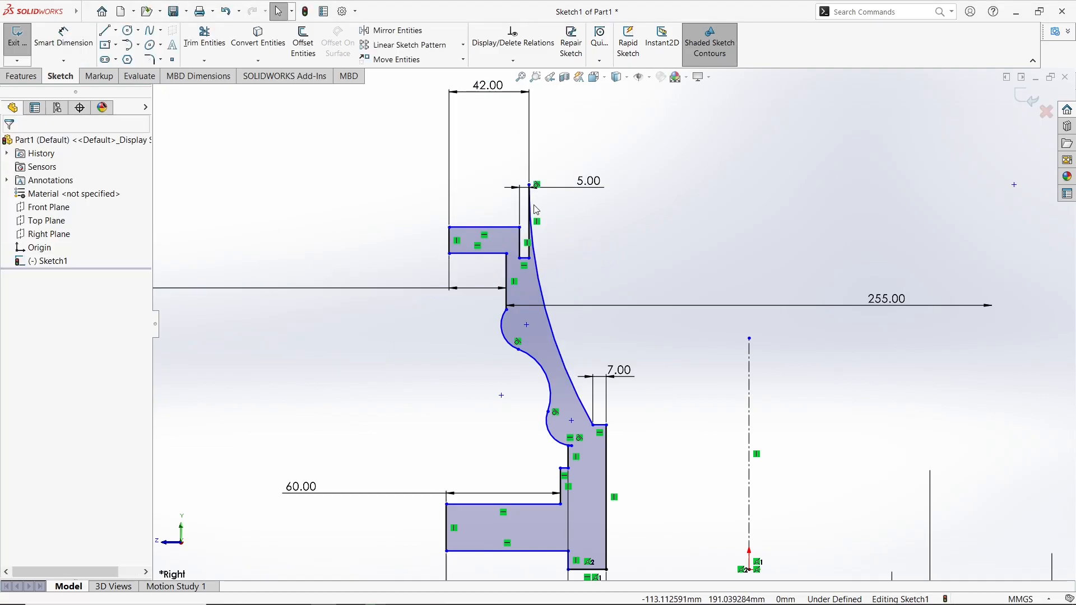
{"action": "left_click_drag", "start_coordinate": [529, 184], "coordinate": [535, 291]}
{"action": "left_click", "coordinate": [713, 203]}
{"action": "scroll", "coordinate": [614, 324], "scroll_direction": "up", "scroll_amount": 2}
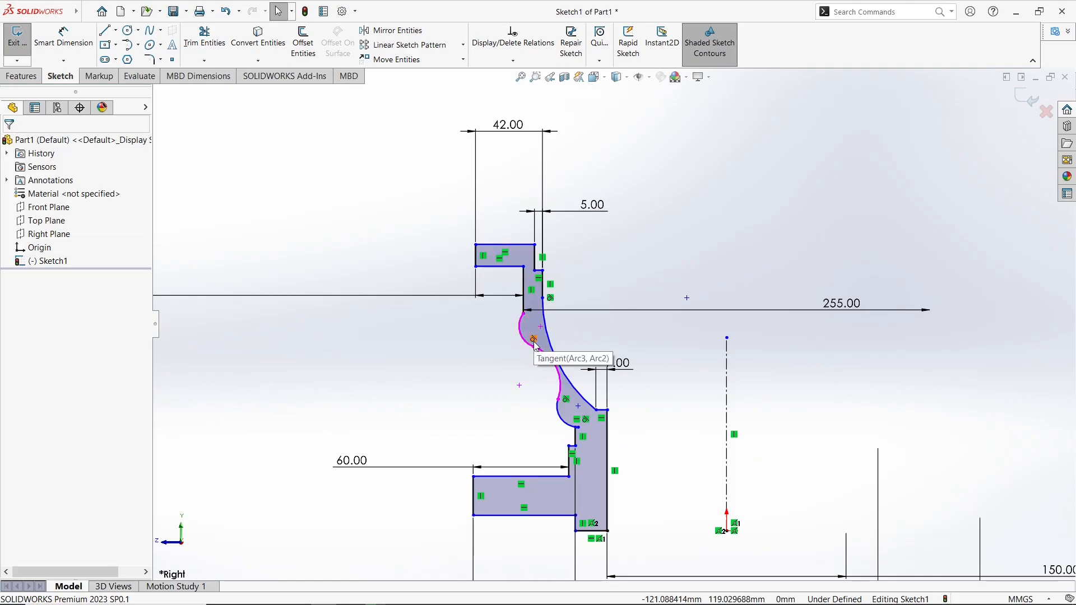
- Dimension the inner vertical wall above the large arc as 72 mm
{"action": "left_click", "coordinate": [64, 39]}
{"action": "left_click", "coordinate": [542, 285]}
{"action": "left_click", "coordinate": [698, 276]}
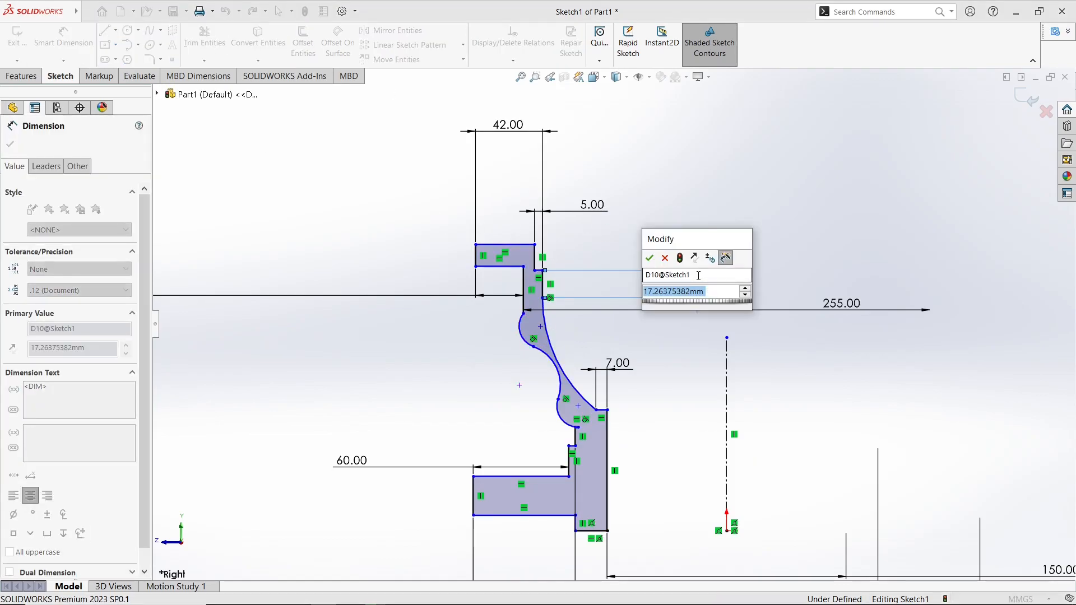
{"action": "type", "text": "72"}
{"action": "key", "text": "Return"}
{"action": "key", "text": "Escape"}
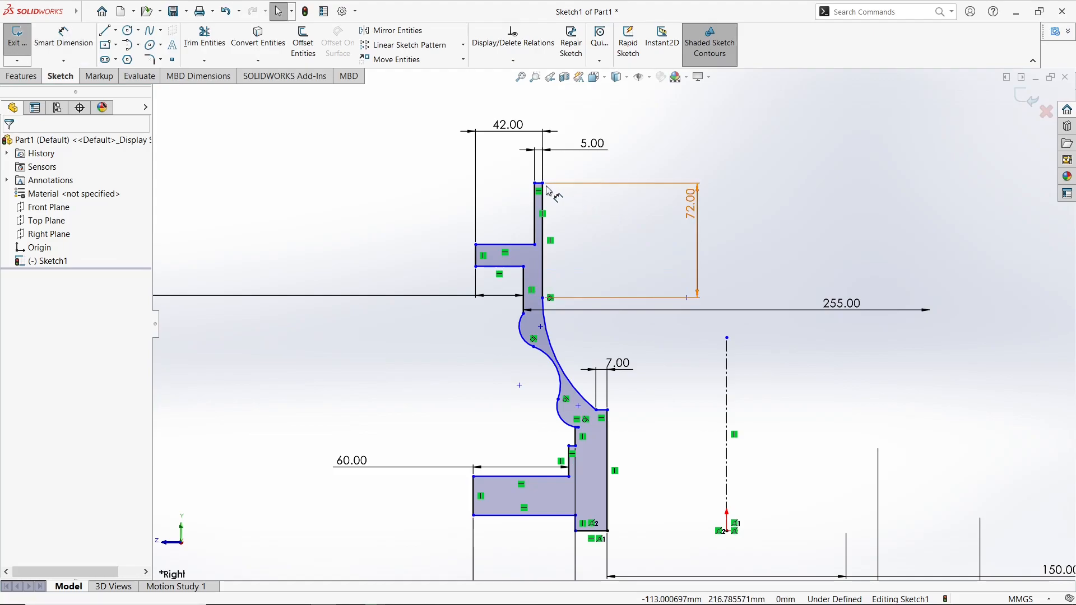
- Move the 5 mm top ledge down below the top edge of the upper rim
{"action": "scroll", "coordinate": [534, 166], "scroll_direction": "down", "scroll_amount": 5}
{"action": "left_click_drag", "start_coordinate": [547, 214], "coordinate": [547, 454]}
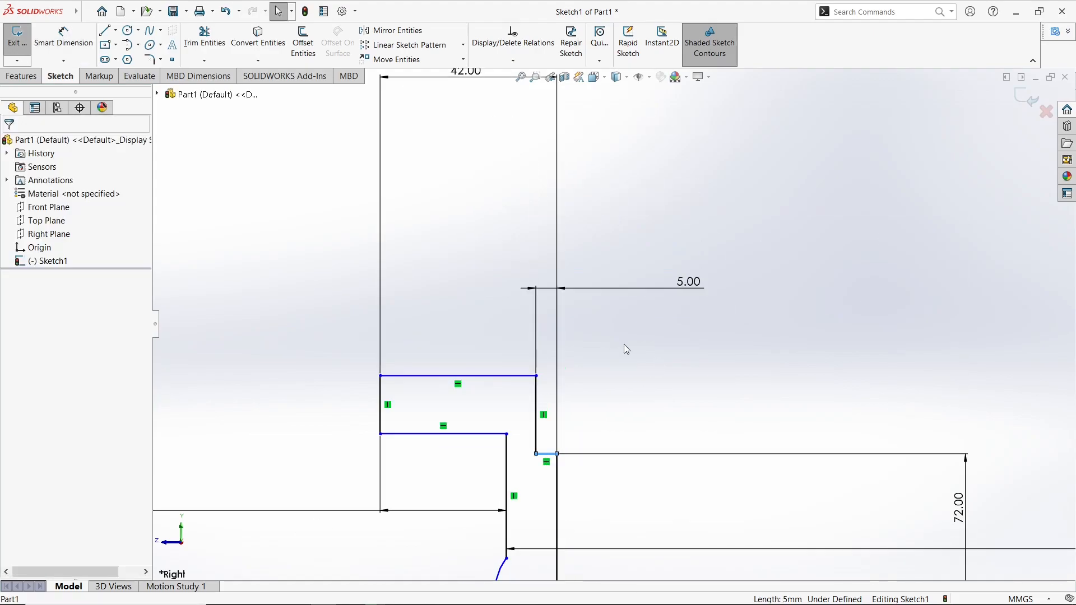
{"action": "left_click", "coordinate": [655, 360]}
- Dimension the height of the small step at the inner top of the profile as 1.5 mm
{"action": "left_click", "coordinate": [63, 39]}
{"action": "left_click", "coordinate": [536, 395]}
{"action": "left_click", "coordinate": [857, 401]}
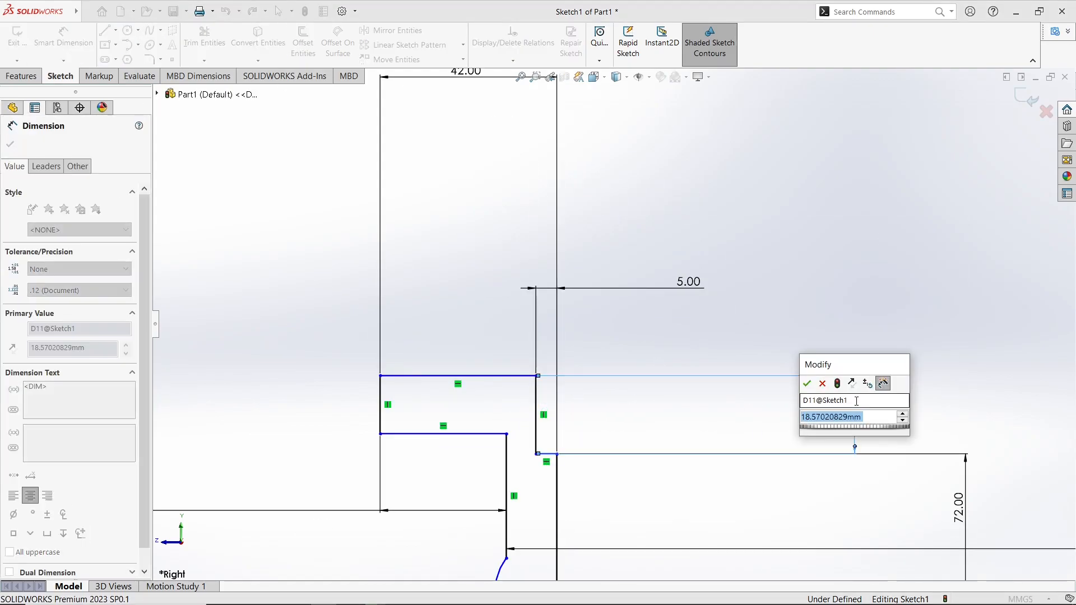
{"action": "type", "text": "1.5"}
{"action": "key", "text": "Return"}
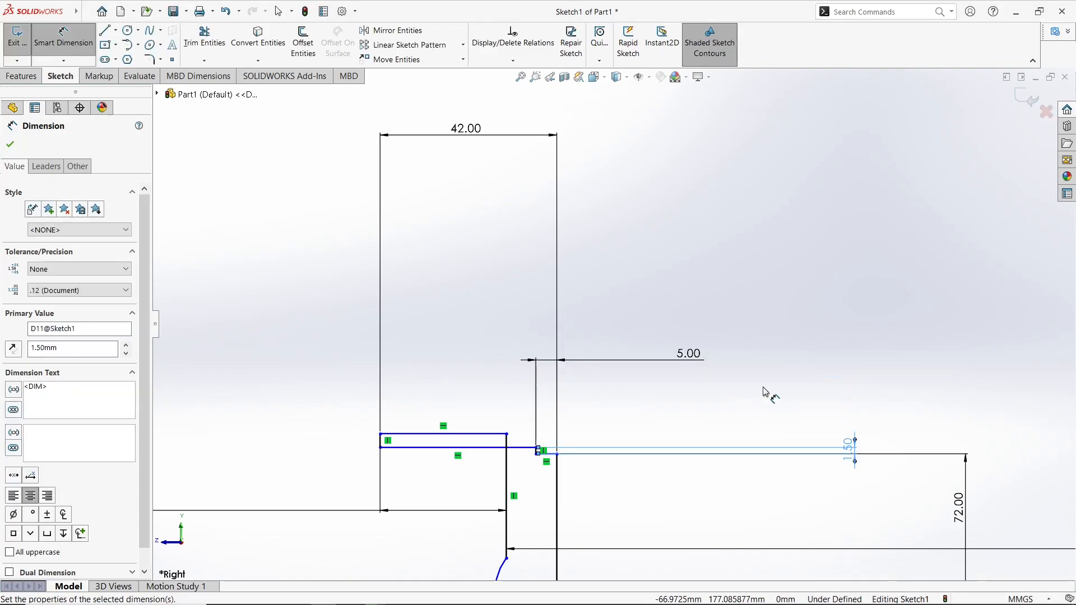
- Move the upper rim's underside edge down below its top edge
{"action": "key", "text": "Escape"}
{"action": "left_click_drag", "start_coordinate": [458, 437], "coordinate": [461, 480]}
{"action": "left_click", "coordinate": [622, 492]}
- Dimension the upper rim's outer vertical edge as 37 mm
{"action": "scroll", "coordinate": [657, 495], "scroll_direction": "up", "scroll_amount": 3}
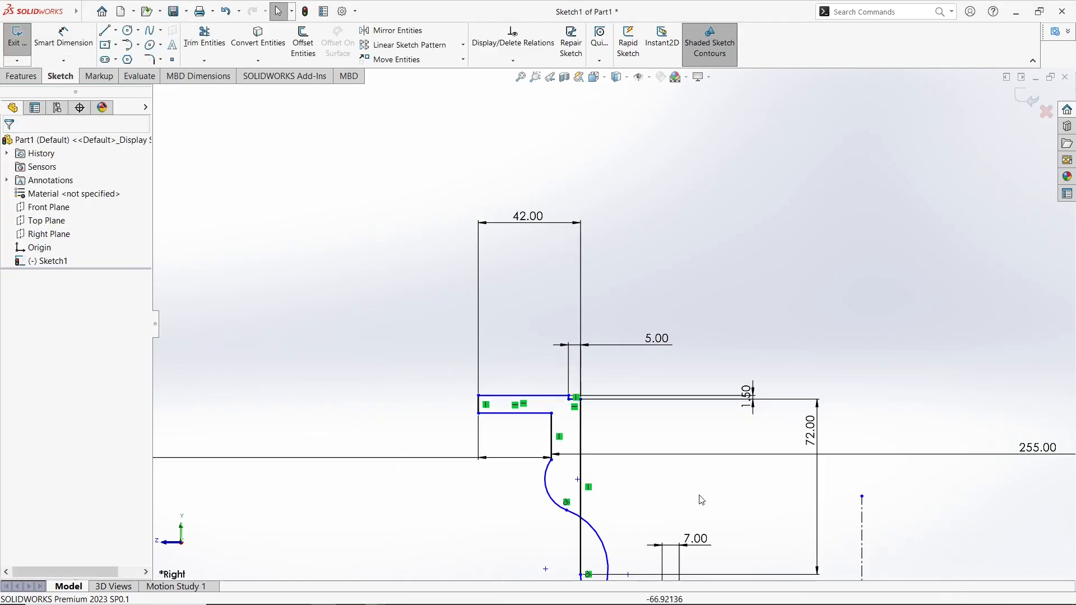
{"action": "scroll", "coordinate": [693, 495], "scroll_direction": "down", "scroll_amount": 2}
{"action": "scroll", "coordinate": [675, 497], "scroll_direction": "up", "scroll_amount": 2}
{"action": "left_click", "coordinate": [64, 40]}
{"action": "left_click", "coordinate": [449, 355]}
{"action": "left_click", "coordinate": [348, 298]}
{"action": "type", "text": "37"}
{"action": "key", "text": "Return"}
{"action": "left_click", "coordinate": [412, 227]}
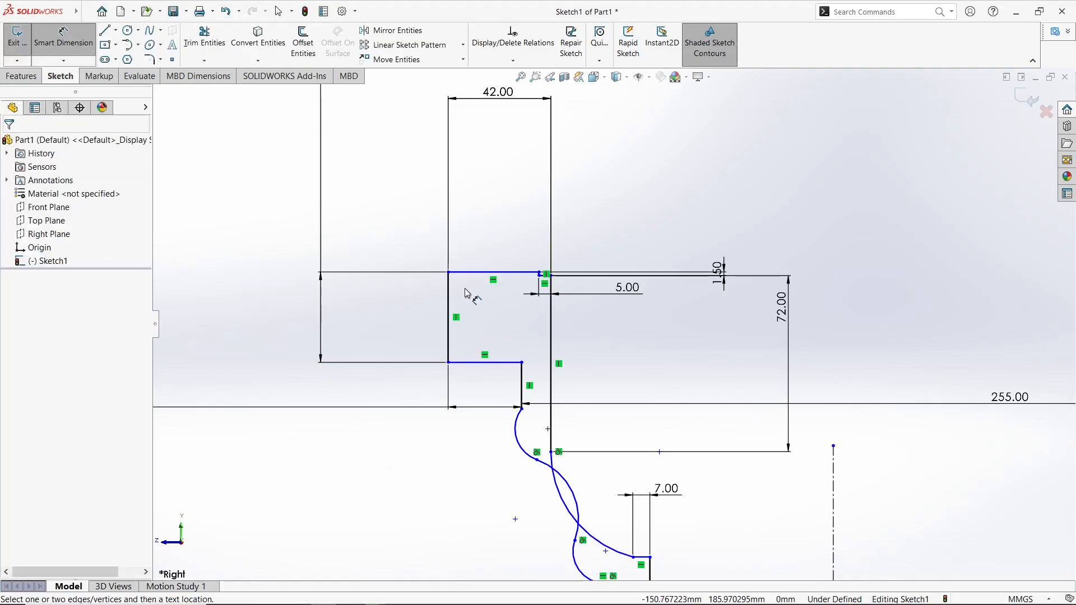
- Reshape the outer curves by moving the middle arc's center and the upper arc away from the large inner arc
{"action": "scroll", "coordinate": [572, 349], "scroll_direction": "up", "scroll_amount": 2}
{"action": "scroll", "coordinate": [580, 373], "scroll_direction": "down", "scroll_amount": 1}
{"action": "key", "text": "Escape"}
{"action": "left_click", "coordinate": [569, 434]}
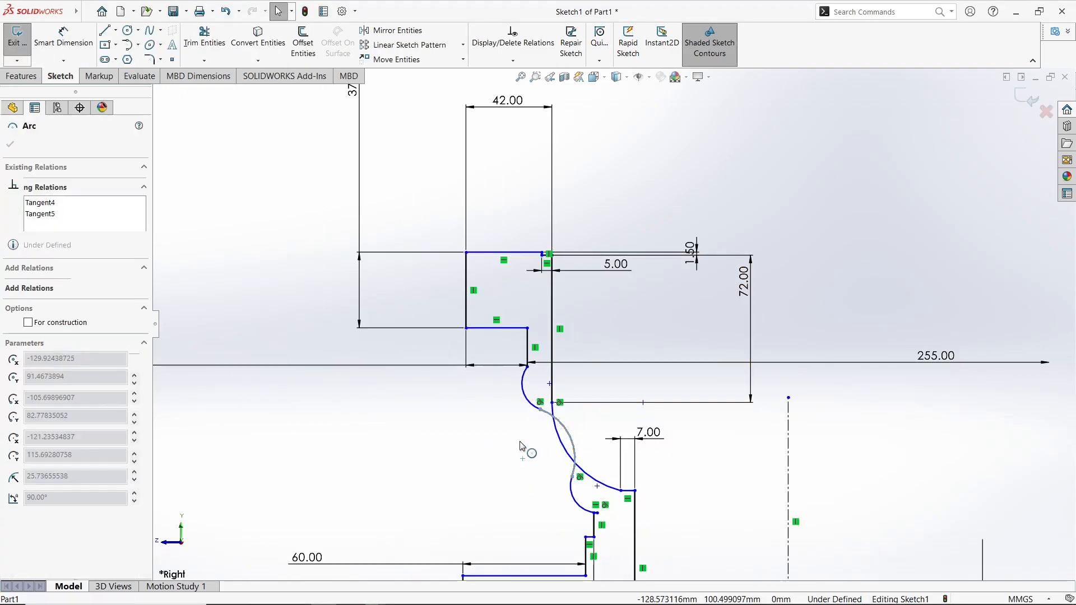
{"action": "left_click", "coordinate": [524, 460]}
{"action": "left_click", "coordinate": [523, 460]}
{"action": "scroll", "coordinate": [504, 337], "scroll_direction": "up", "scroll_amount": 3}
{"action": "scroll", "coordinate": [495, 286], "scroll_direction": "down", "scroll_amount": 4}
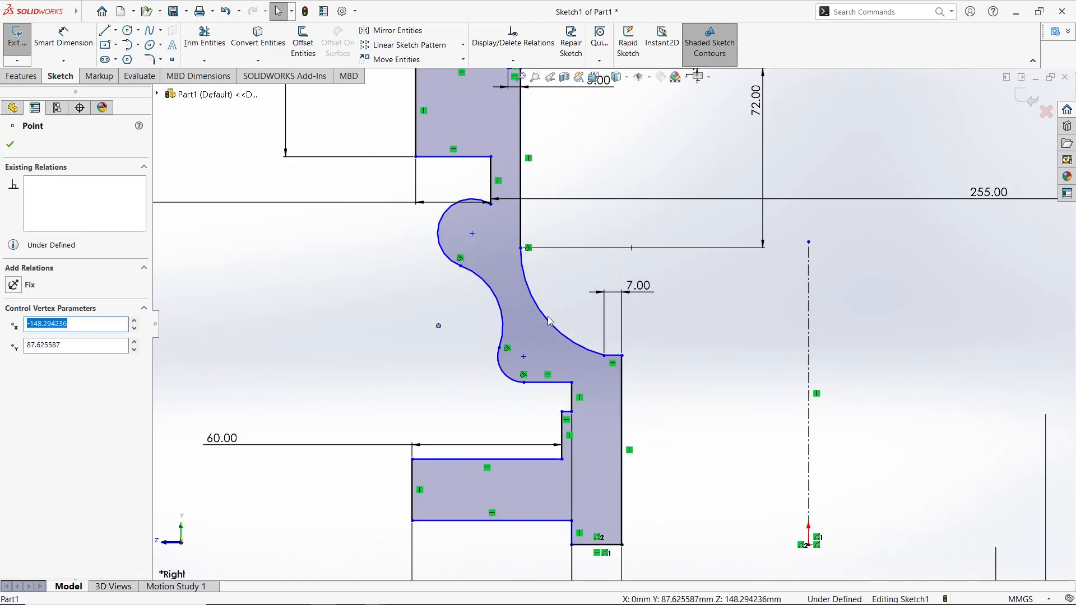
{"action": "key", "text": "Escape"}
{"action": "left_click_drag", "start_coordinate": [442, 220], "coordinate": [462, 261]}
- Make the outer vertical edge below the upper rim tangent to the adjoining upper arc
{"action": "left_click", "coordinate": [491, 191]}
{"action": "left_click", "coordinate": [476, 224], "text": "ctrl"}
{"action": "left_click", "coordinate": [509, 177]}
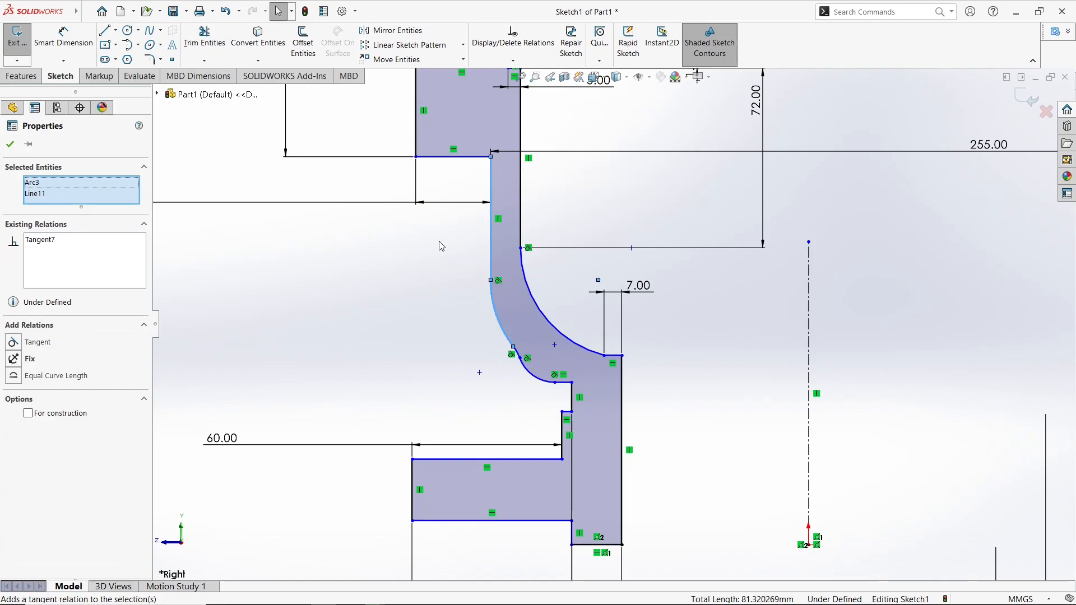
{"action": "left_click", "coordinate": [440, 245]}
{"action": "scroll", "coordinate": [527, 378], "scroll_direction": "down", "scroll_amount": 5}
{"action": "left_click", "coordinate": [518, 313]}
{"action": "left_click", "coordinate": [486, 263], "text": "ctrl"}
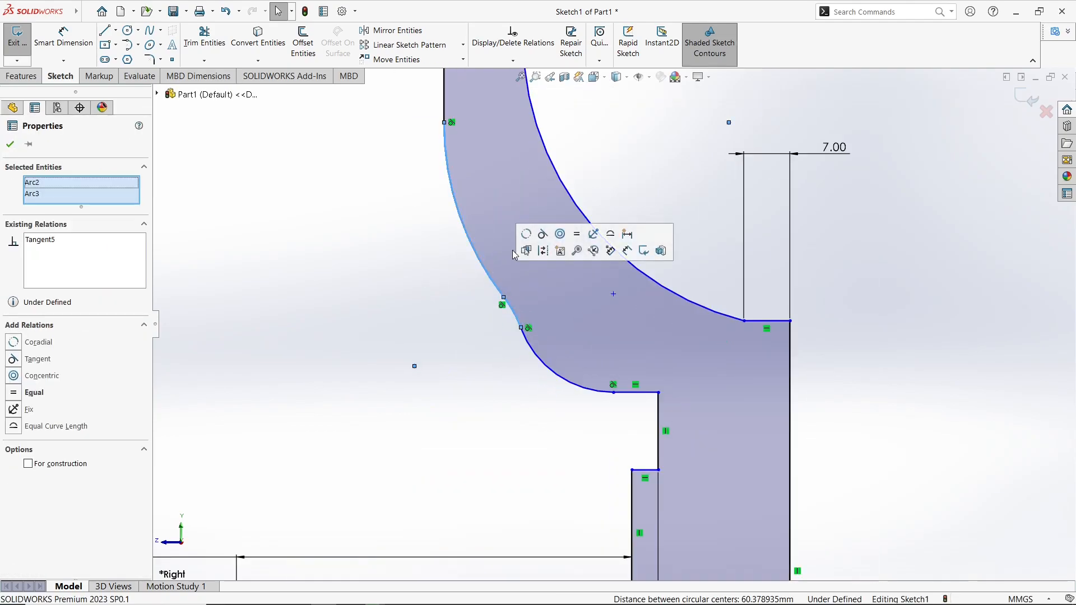
{"action": "left_click", "coordinate": [443, 272]}
{"action": "scroll", "coordinate": [784, 405], "scroll_direction": "up", "scroll_amount": 6}
{"action": "scroll", "coordinate": [807, 404], "scroll_direction": "down", "scroll_amount": 1}
{"action": "scroll", "coordinate": [603, 363], "scroll_direction": "down", "scroll_amount": 2}
{"action": "scroll", "coordinate": [603, 362], "scroll_direction": "up", "scroll_amount": 2}
{"action": "left_click_drag", "start_coordinate": [532, 294], "coordinate": [535, 302]}
{"action": "key", "text": "ctrl+z"}
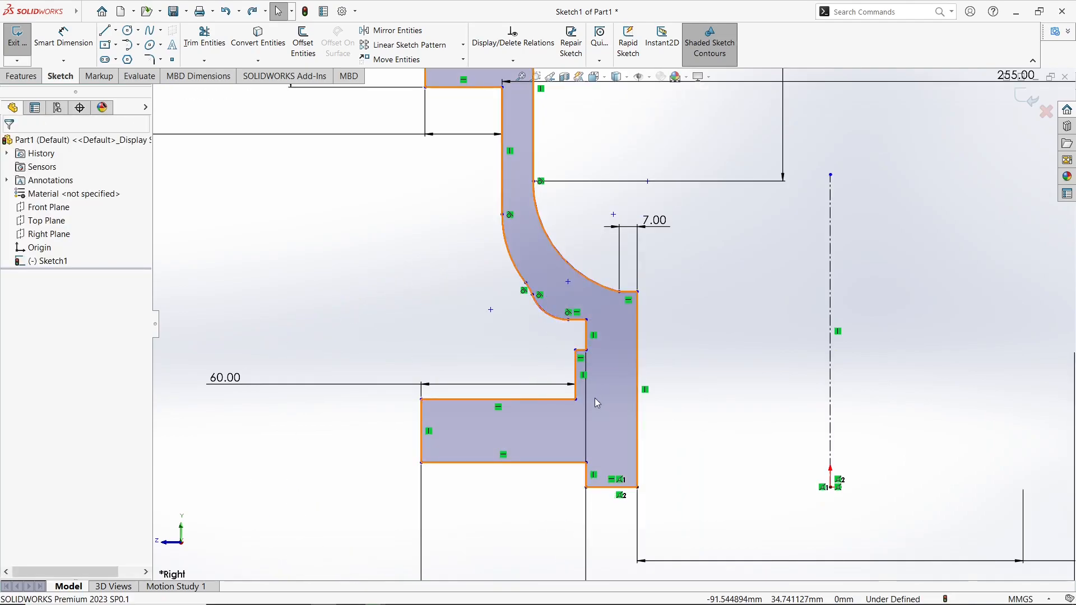
- Dimension the height of the short step above the lower flange as 2 mm
{"action": "left_click", "coordinate": [65, 39]}
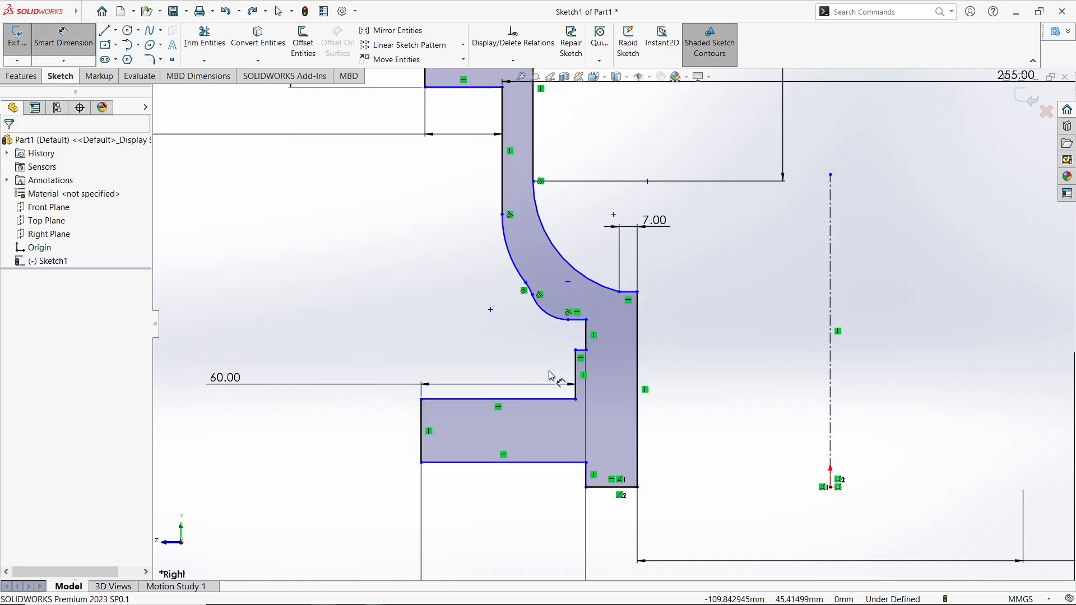
{"action": "left_click", "coordinate": [576, 365]}
{"action": "left_click", "coordinate": [294, 323]}
{"action": "type", "text": "2"}
{"action": "key", "text": "Return"}
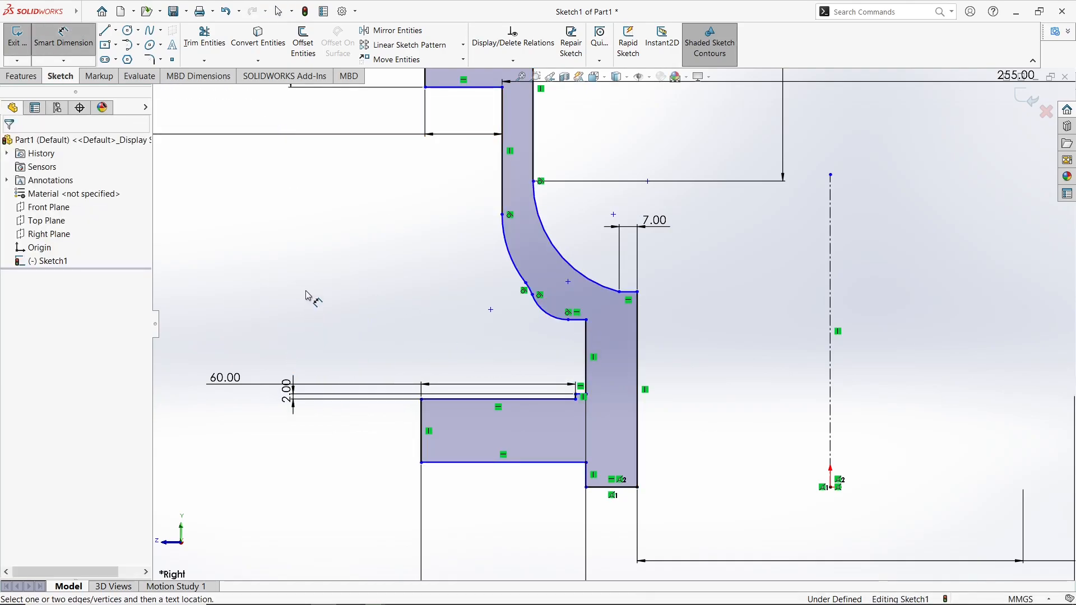
- Dimension the lower flange's outer vertical edge as 35 mm and the short step beneath the flange as 2 mm
{"action": "left_click", "coordinate": [423, 444]}
{"action": "left_click", "coordinate": [306, 438]}
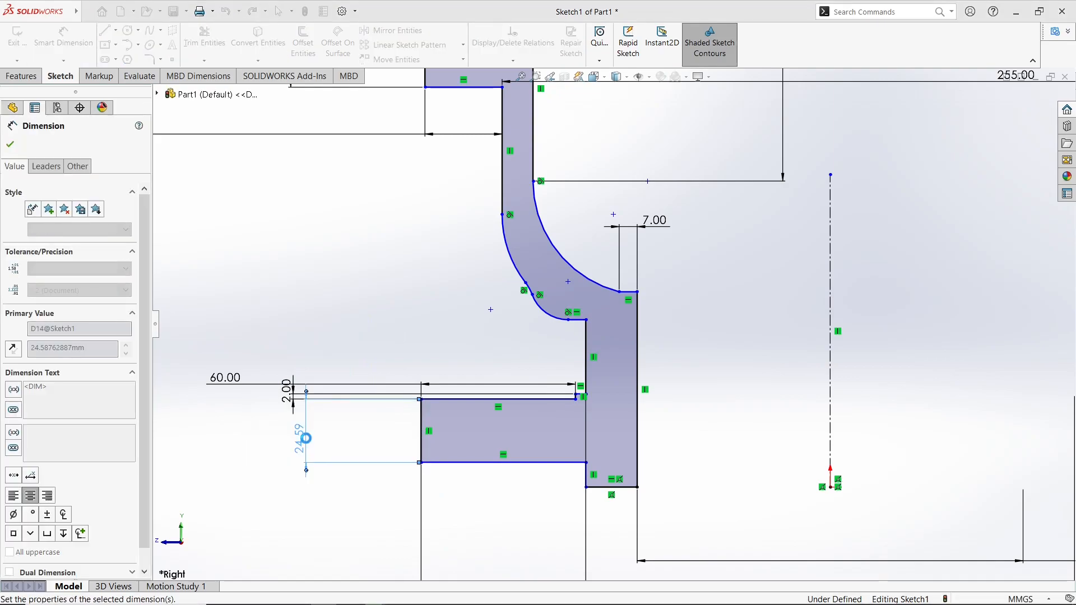
{"action": "left_click", "coordinate": [587, 473]}
{"action": "left_click", "coordinate": [264, 485]}
{"action": "type", "text": "2"}
{"action": "key", "text": "Return"}
{"action": "left_click", "coordinate": [349, 355]}
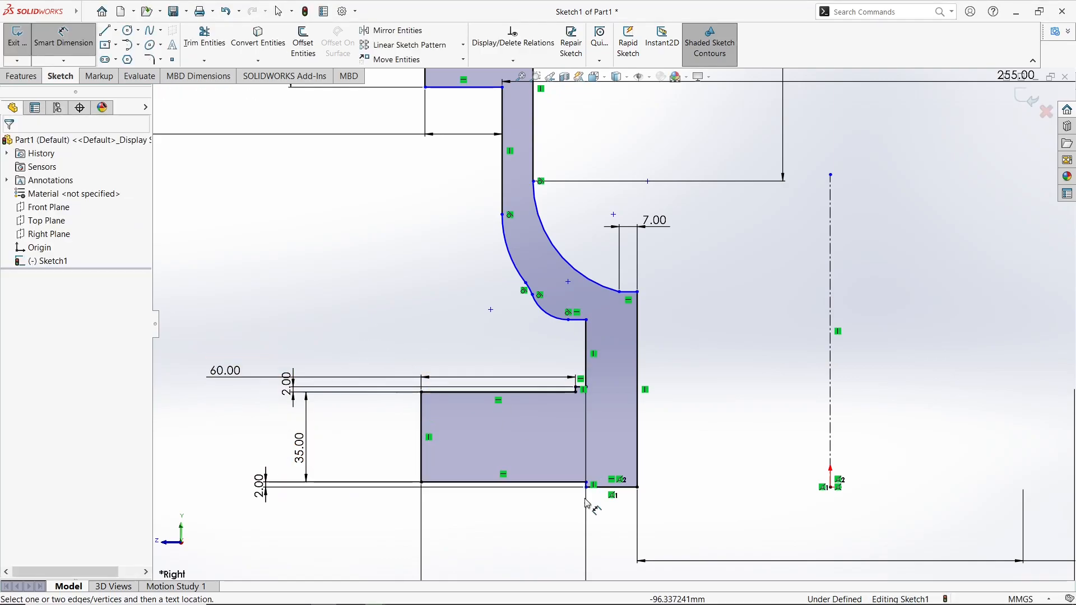
{"action": "scroll", "coordinate": [624, 485], "scroll_direction": "down", "scroll_amount": 5}
{"action": "scroll", "coordinate": [628, 440], "scroll_direction": "up", "scroll_amount": 8}
{"action": "scroll", "coordinate": [545, 234], "scroll_direction": "down", "scroll_amount": 6}
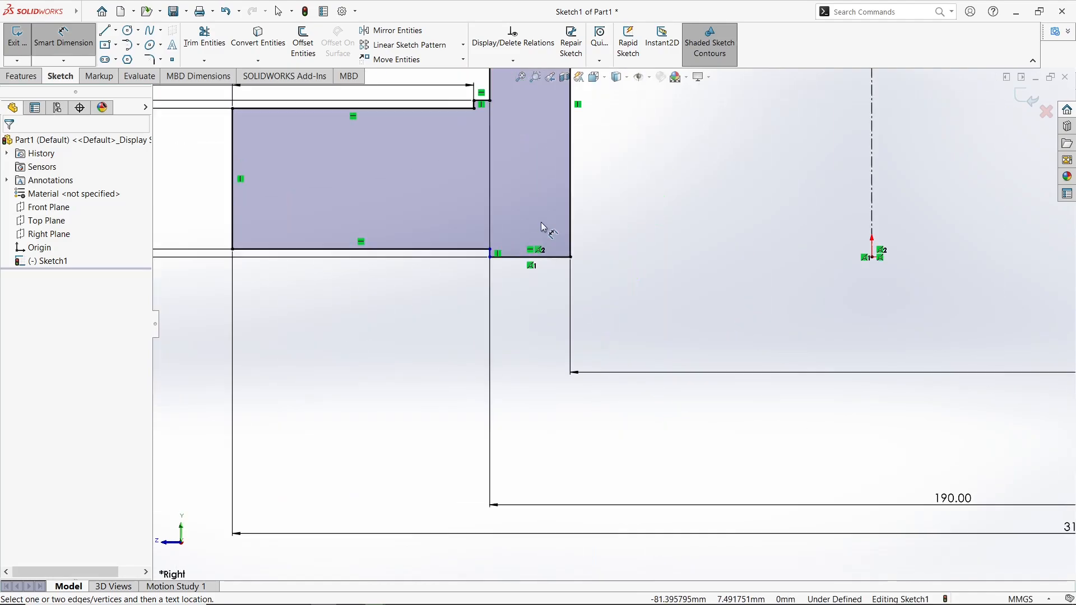
- Dimension the large inner arc's radius as 107.5 mm
{"action": "scroll", "coordinate": [510, 281], "scroll_direction": "up", "scroll_amount": 5}
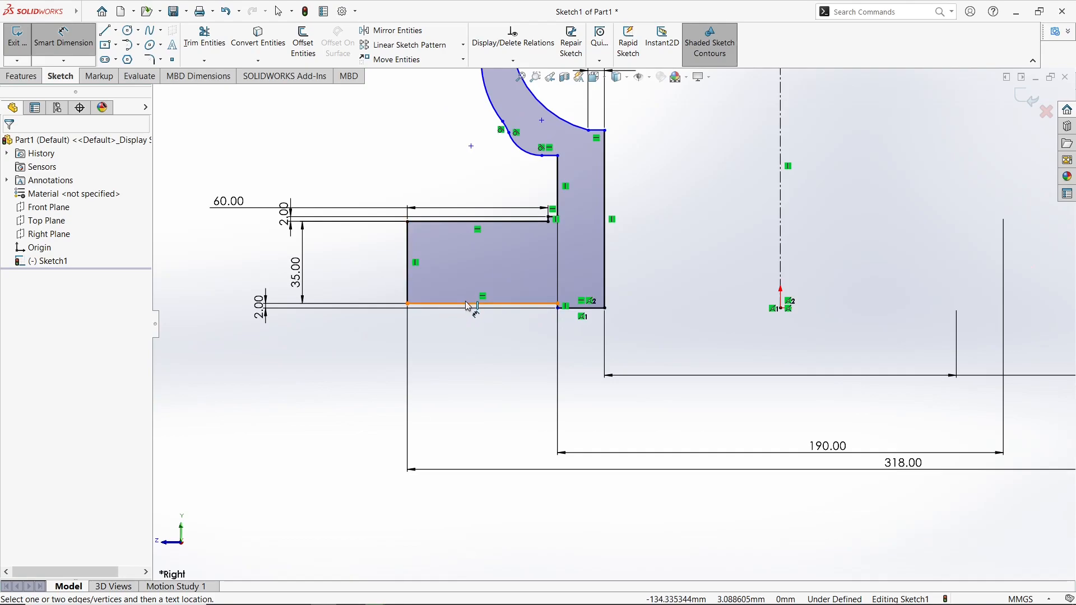
{"action": "scroll", "coordinate": [621, 317], "scroll_direction": "up", "scroll_amount": 3}
{"action": "scroll", "coordinate": [617, 268], "scroll_direction": "down", "scroll_amount": 5}
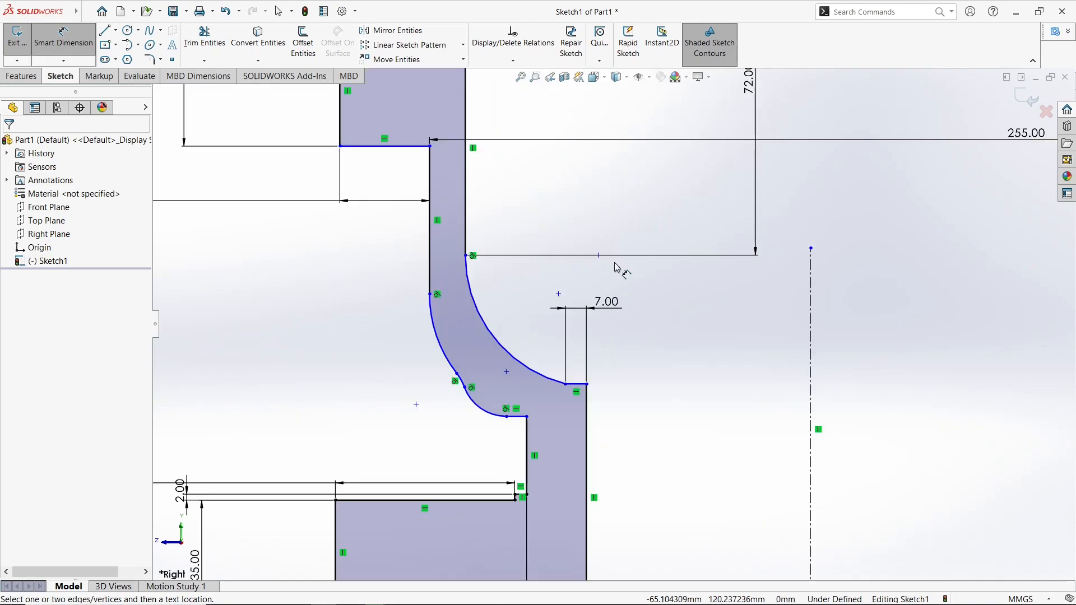
{"action": "left_click", "coordinate": [508, 324]}
{"action": "left_click", "coordinate": [622, 219]}
{"action": "type", "text": "107.5"}
{"action": "key", "text": "Return"}
{"action": "scroll", "coordinate": [656, 500], "scroll_direction": "up", "scroll_amount": 4}
{"action": "scroll", "coordinate": [526, 324], "scroll_direction": "down", "scroll_amount": 4}
{"action": "key", "text": "Escape"}
{"action": "scroll", "coordinate": [495, 326], "scroll_direction": "down", "scroll_amount": 2}
{"action": "left_click", "coordinate": [495, 331]}
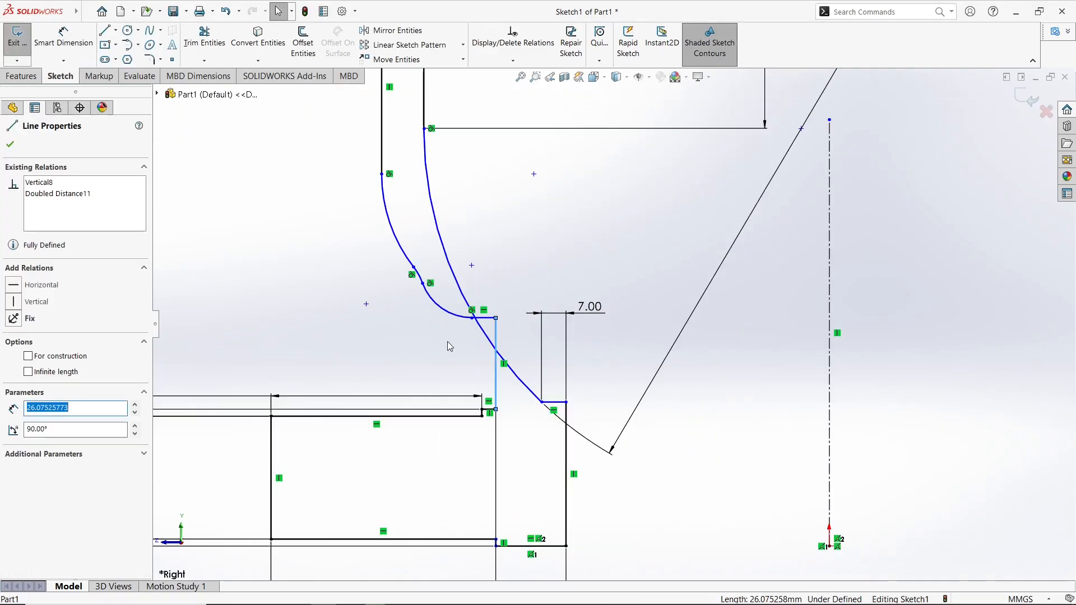
{"action": "key", "text": "Escape"}
- Move the 7 mm ledge at the inner arc's lower end upward and dimension the inner vertical edge beneath it as 115 mm
{"action": "scroll", "coordinate": [538, 314], "scroll_direction": "up", "scroll_amount": 5}
{"action": "scroll", "coordinate": [582, 365], "scroll_direction": "down", "scroll_amount": 2}
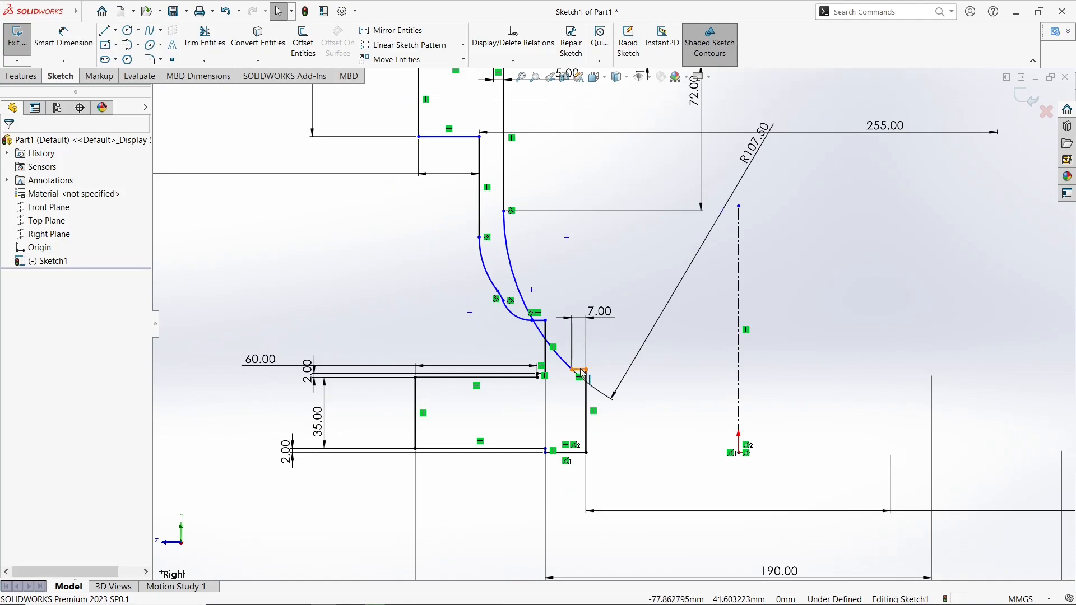
{"action": "left_click_drag", "start_coordinate": [581, 369], "coordinate": [581, 298]}
{"action": "left_click", "coordinate": [67, 43]}
{"action": "left_click", "coordinate": [586, 354]}
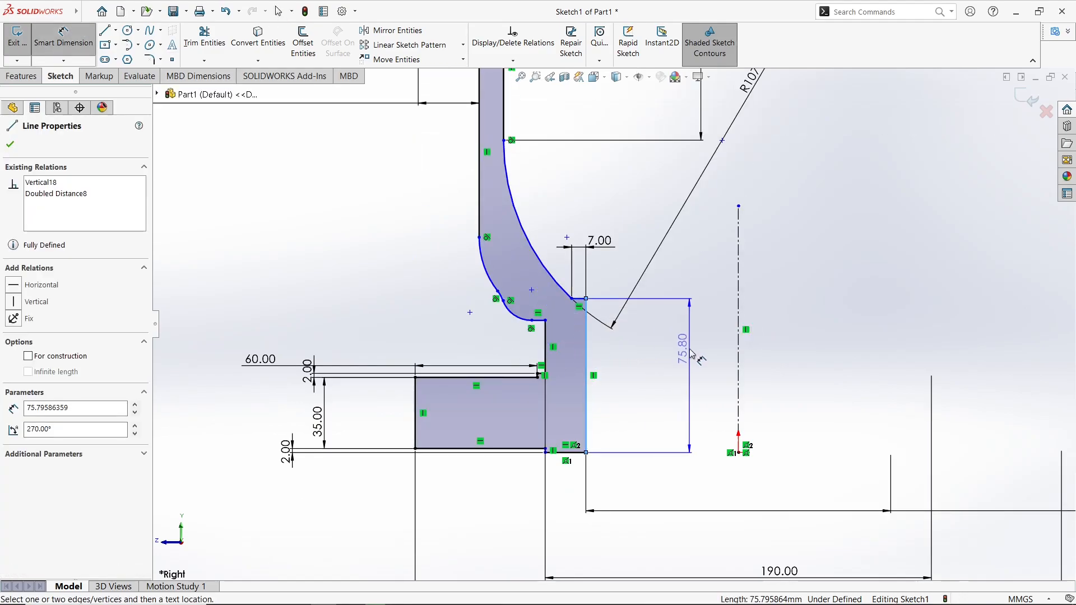
{"action": "left_click", "coordinate": [690, 350]}
{"action": "type", "text": "115"}
{"action": "key", "text": "Return"}
{"action": "left_click", "coordinate": [688, 308]}
{"action": "scroll", "coordinate": [668, 258], "scroll_direction": "up", "scroll_amount": 4}
{"action": "scroll", "coordinate": [655, 259], "scroll_direction": "down", "scroll_amount": 2}
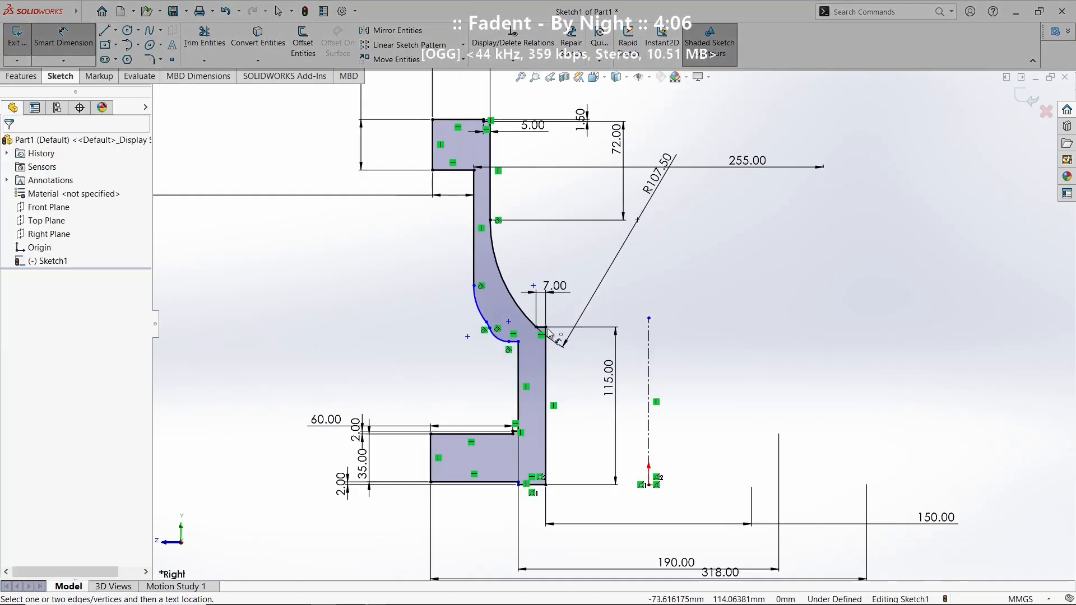
{"action": "scroll", "coordinate": [517, 481], "scroll_direction": "down", "scroll_amount": 5}
{"action": "scroll", "coordinate": [538, 364], "scroll_direction": "up", "scroll_amount": 2}
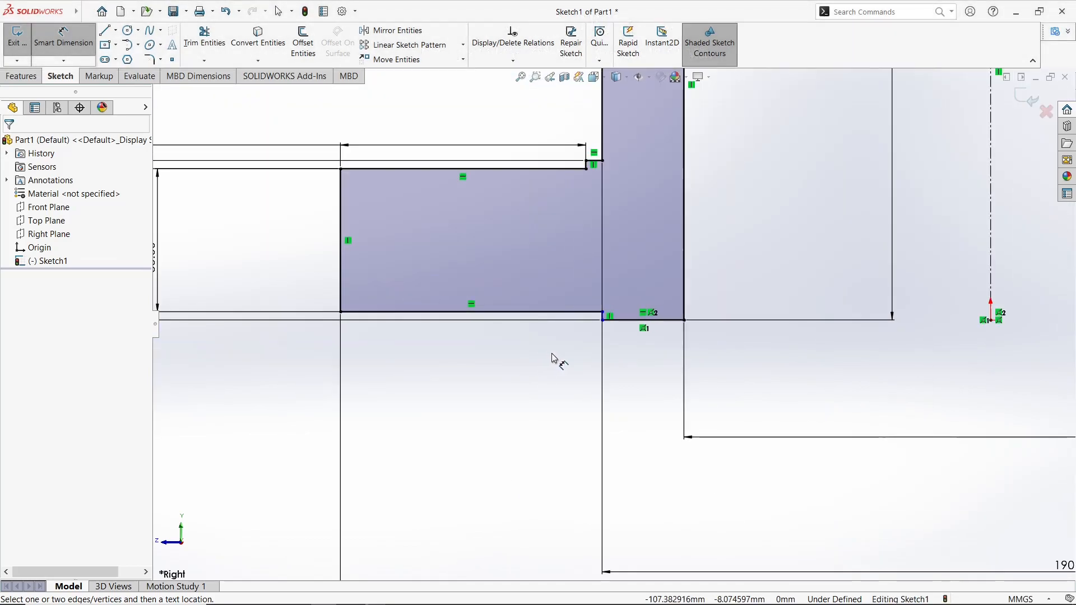
{"action": "scroll", "coordinate": [612, 325], "scroll_direction": "up", "scroll_amount": 3}
{"action": "left_click", "coordinate": [630, 321]}
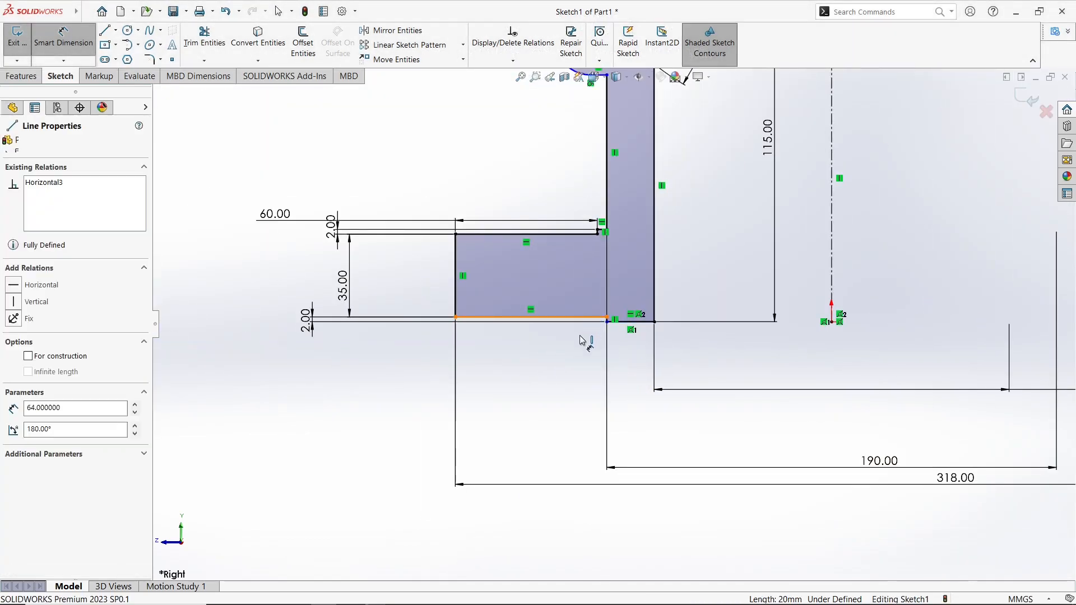
{"action": "left_click", "coordinate": [628, 393]}
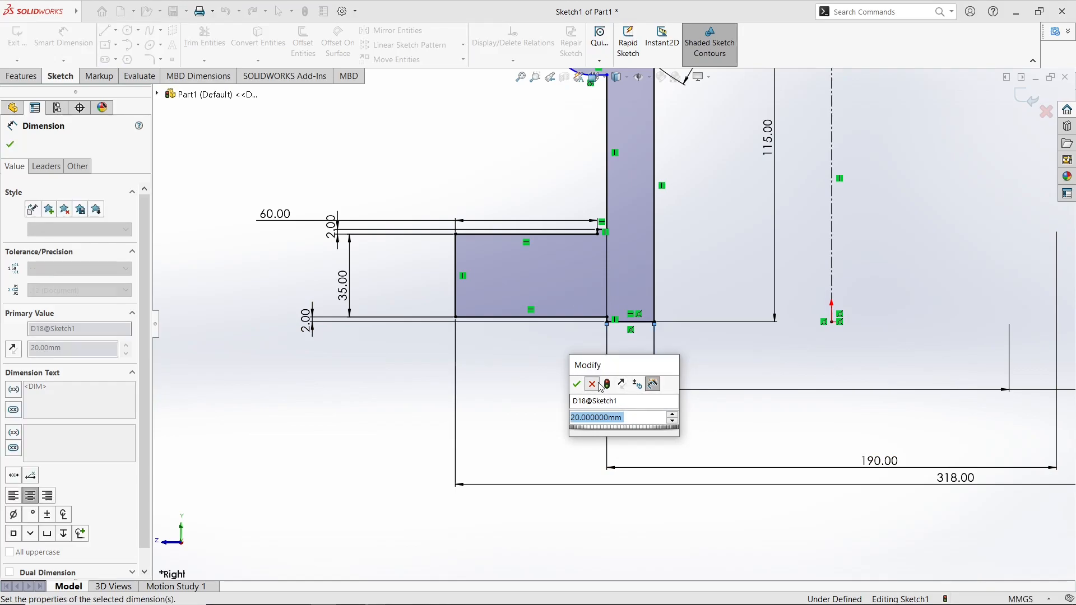
{"action": "key", "text": "Return"}
{"action": "scroll", "coordinate": [630, 388], "scroll_direction": "up", "scroll_amount": 5}
{"action": "key", "text": "Escape"}
{"action": "right_click", "coordinate": [613, 351]}
{"action": "left_click", "coordinate": [649, 439]}
- Reshape the outer curves by moving the junction between the upper outer arc and the middle arc upward
{"action": "scroll", "coordinate": [644, 336], "scroll_direction": "up", "scroll_amount": 4}
{"action": "scroll", "coordinate": [615, 289], "scroll_direction": "down", "scroll_amount": 2}
{"action": "scroll", "coordinate": [552, 277], "scroll_direction": "down", "scroll_amount": 6}
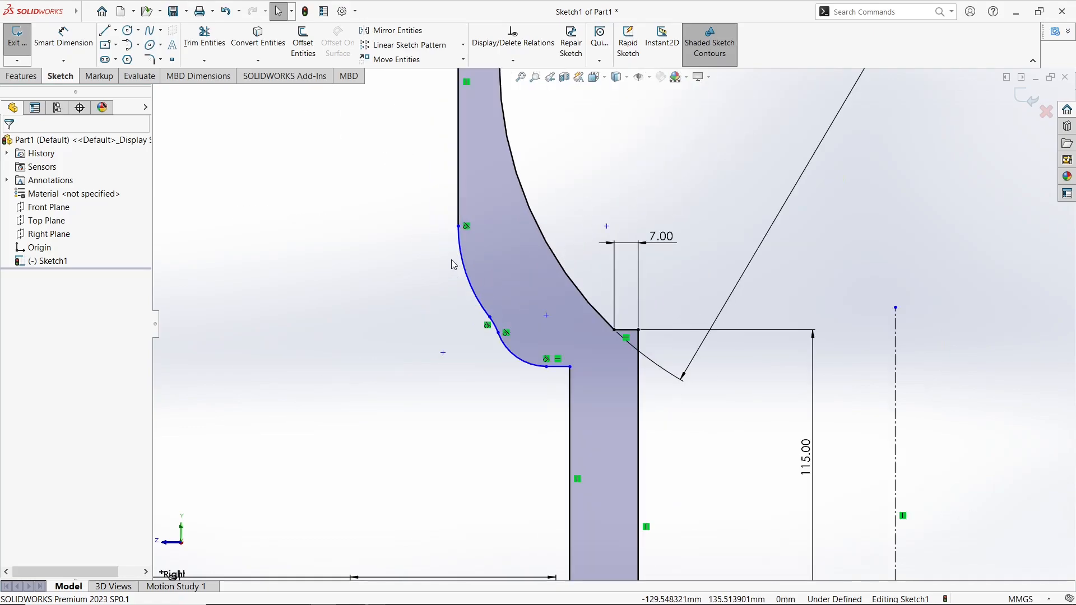
{"action": "scroll", "coordinate": [569, 338], "scroll_direction": "up", "scroll_amount": 2}
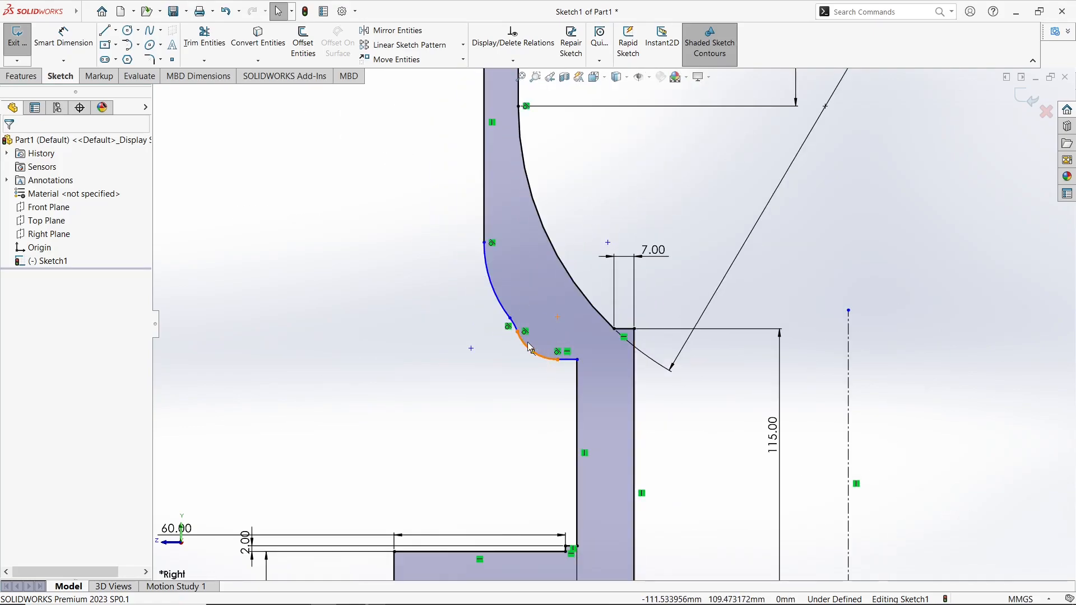
{"action": "left_click_drag", "start_coordinate": [510, 318], "coordinate": [498, 280]}
{"action": "left_click", "coordinate": [475, 328]}
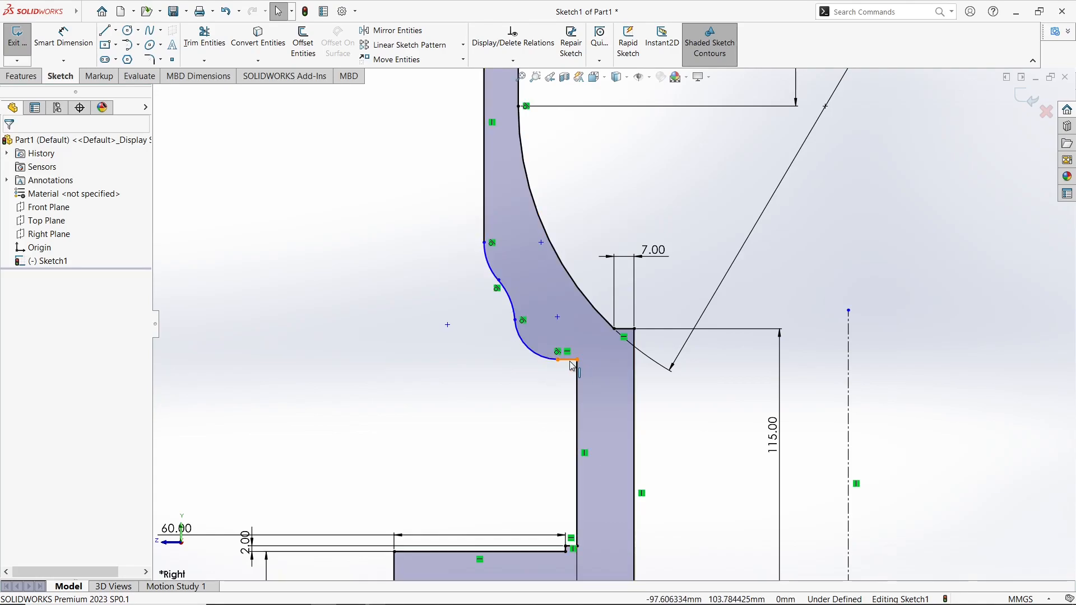
- Delete the outer vertical line above the lower flange and the short horizontal line joining it to the outer arc
{"action": "scroll", "coordinate": [569, 388], "scroll_direction": "up", "scroll_amount": 5}
{"action": "left_click", "coordinate": [597, 386]}
{"action": "key", "text": "Delete"}
{"action": "key", "text": "Return"}
{"action": "scroll", "coordinate": [614, 388], "scroll_direction": "down", "scroll_amount": 3}
{"action": "left_click", "coordinate": [583, 243]}
{"action": "key", "text": "Delete"}
- Draw a tangent half-circle arc bulging inward from the free end of the short horizontal line above the lower flange
{"action": "scroll", "coordinate": [583, 402], "scroll_direction": "down", "scroll_amount": 2}
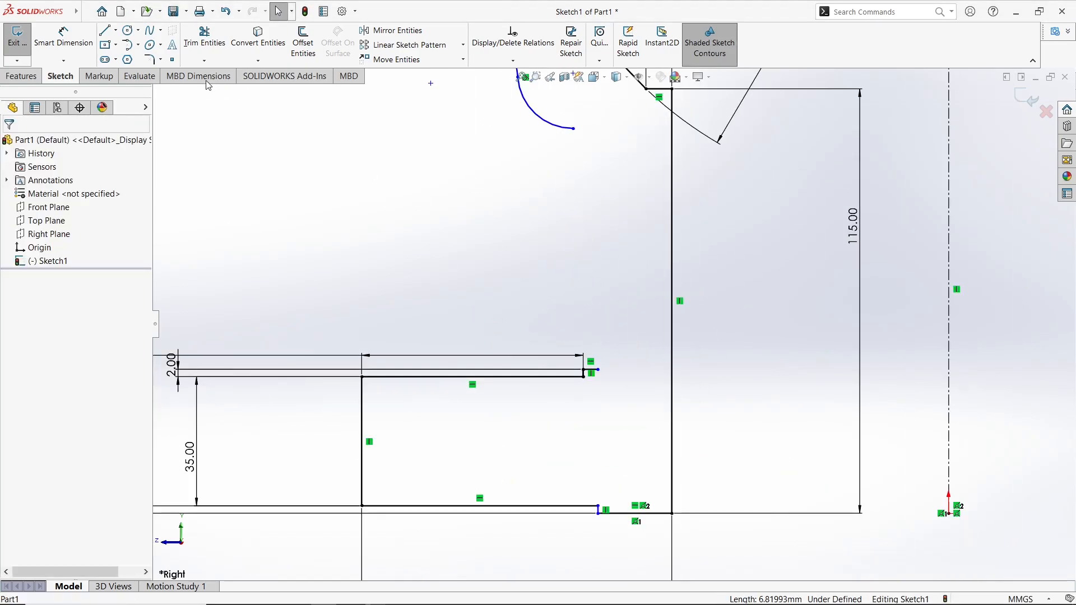
{"action": "left_click", "coordinate": [598, 370]}
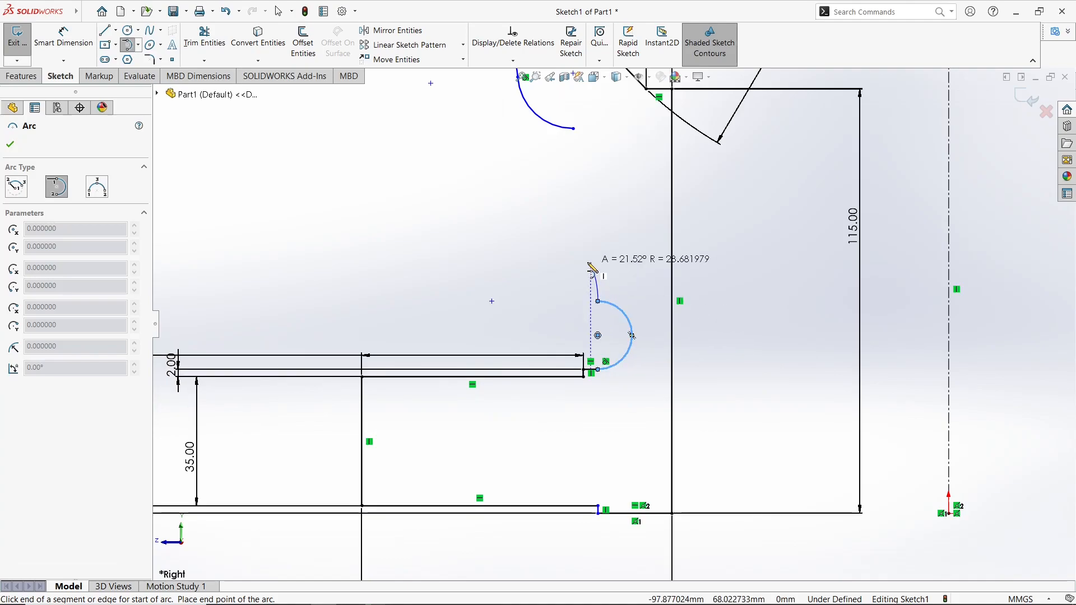
{"action": "key", "text": "Escape"}
{"action": "left_click", "coordinate": [129, 45]}
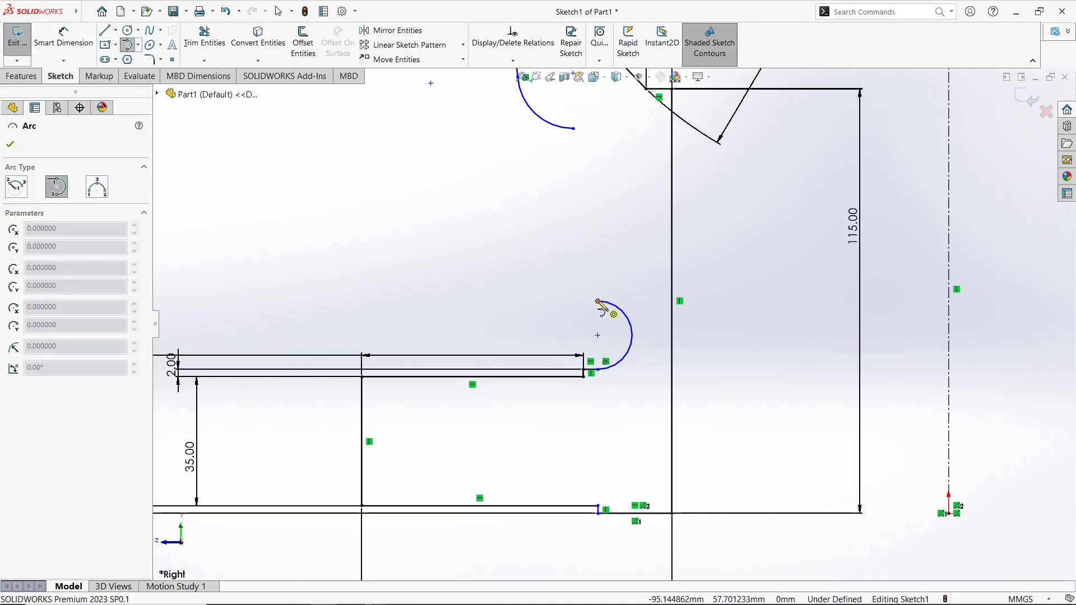
{"action": "left_click", "coordinate": [598, 301]}
{"action": "key", "text": "Escape"}
{"action": "left_click", "coordinate": [88, 12]}
{"action": "left_click", "coordinate": [526, 271]}
{"action": "left_click", "coordinate": [130, 46]}
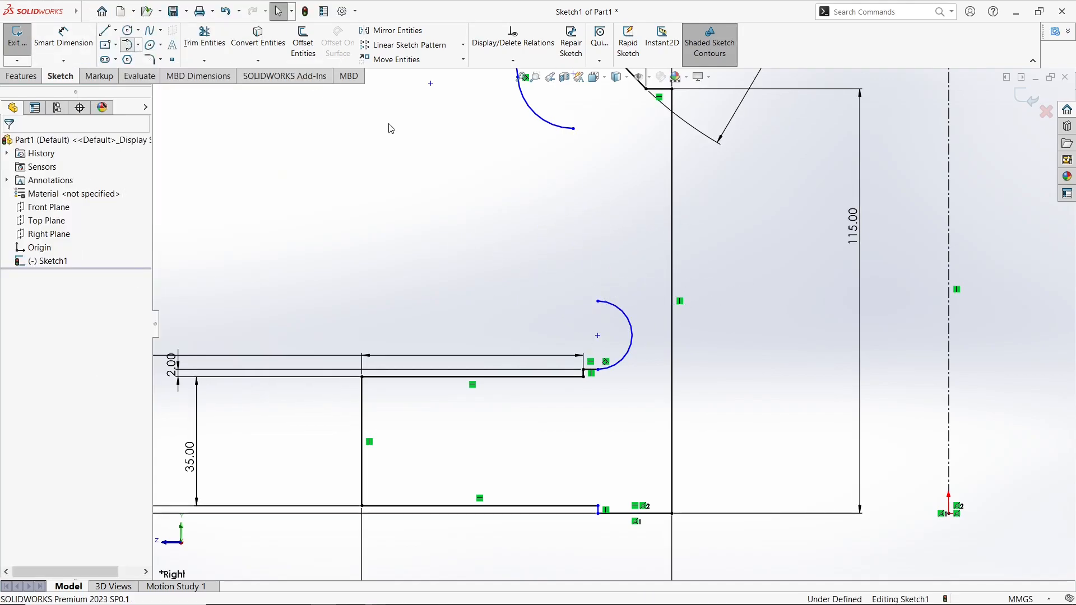
{"action": "left_click", "coordinate": [574, 130]}
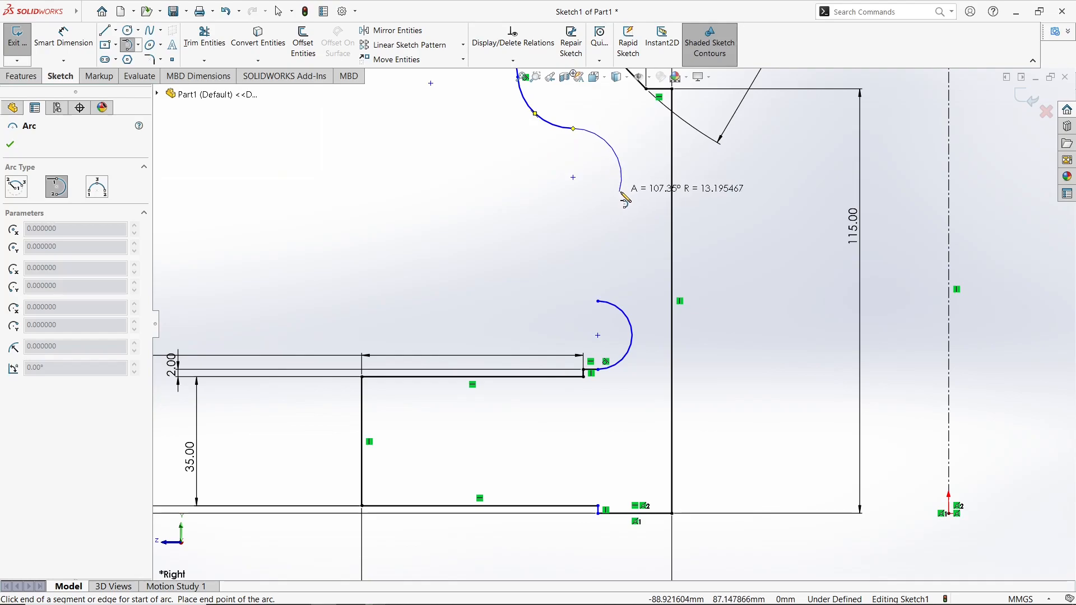
{"action": "key", "text": "Escape"}
{"action": "key", "text": "l"}
{"action": "left_click", "coordinate": [598, 302]}
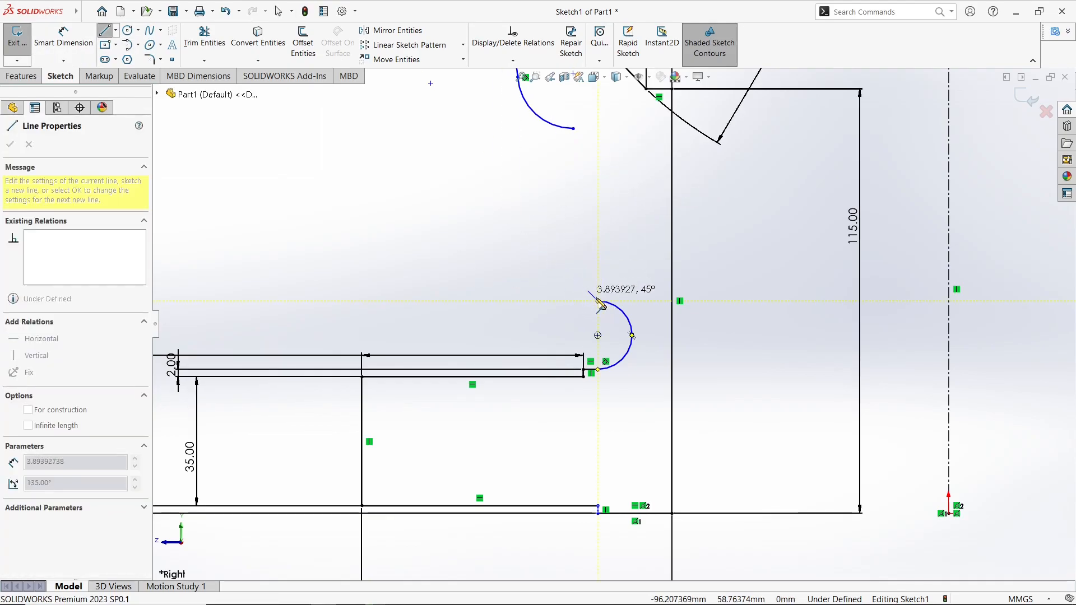
{"action": "key", "text": "Escape"}
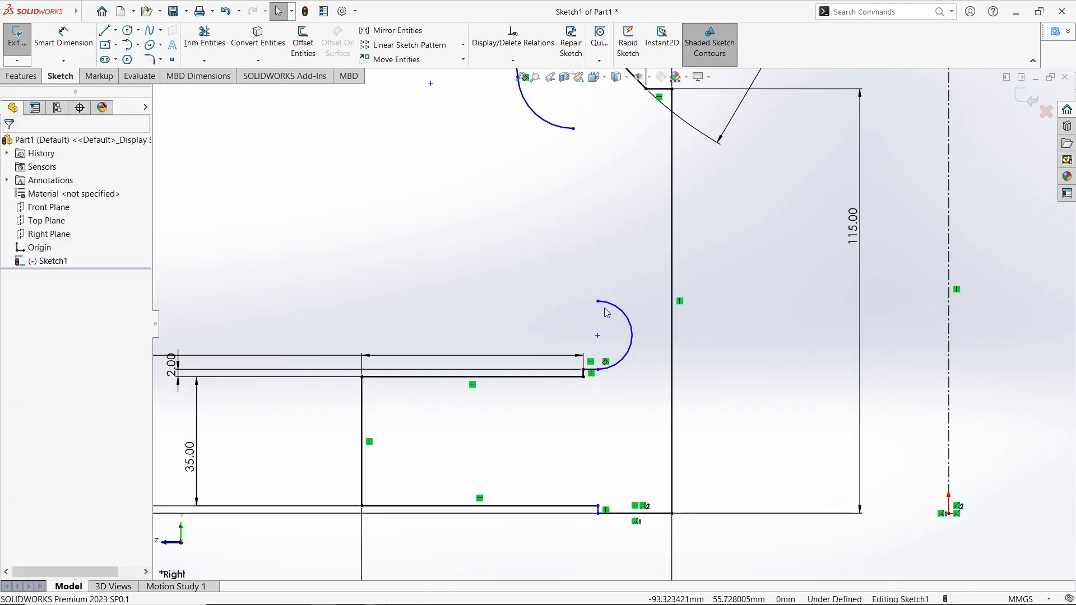
- Join the open end of the outer curves to the small arc above the lower flange and make the two arcs tangent
{"action": "scroll", "coordinate": [607, 313], "scroll_direction": "up", "scroll_amount": 5}
{"action": "scroll", "coordinate": [661, 216], "scroll_direction": "down", "scroll_amount": 3}
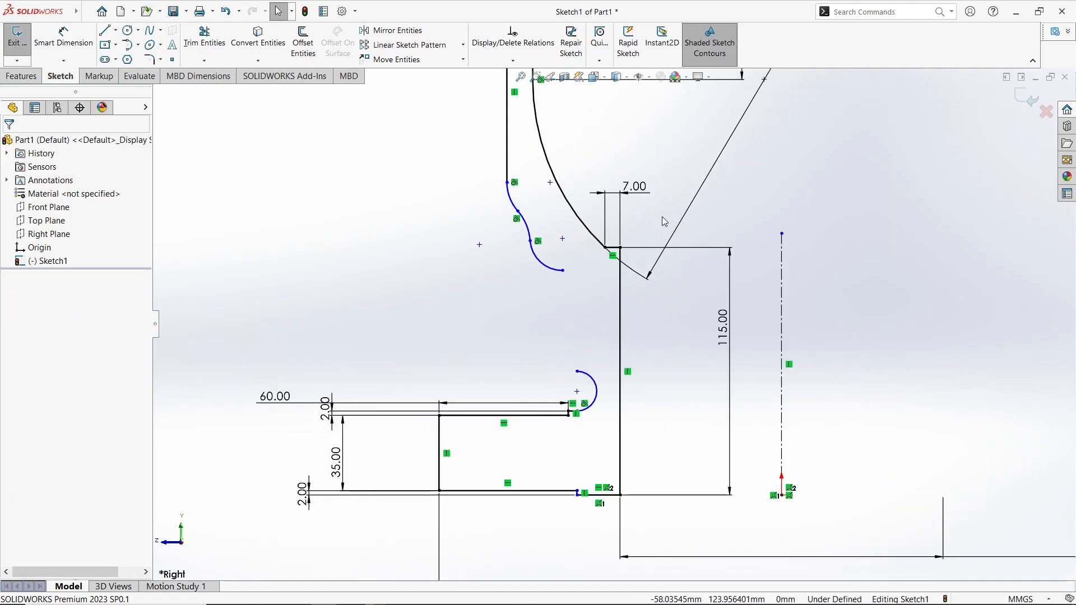
{"action": "left_click_drag", "start_coordinate": [562, 269], "coordinate": [573, 367]}
{"action": "left_click", "coordinate": [564, 352], "text": "ctrl"}
{"action": "left_click", "coordinate": [610, 293]}
{"action": "left_click", "coordinate": [509, 331]}
{"action": "scroll", "coordinate": [659, 388], "scroll_direction": "up", "scroll_amount": 1}
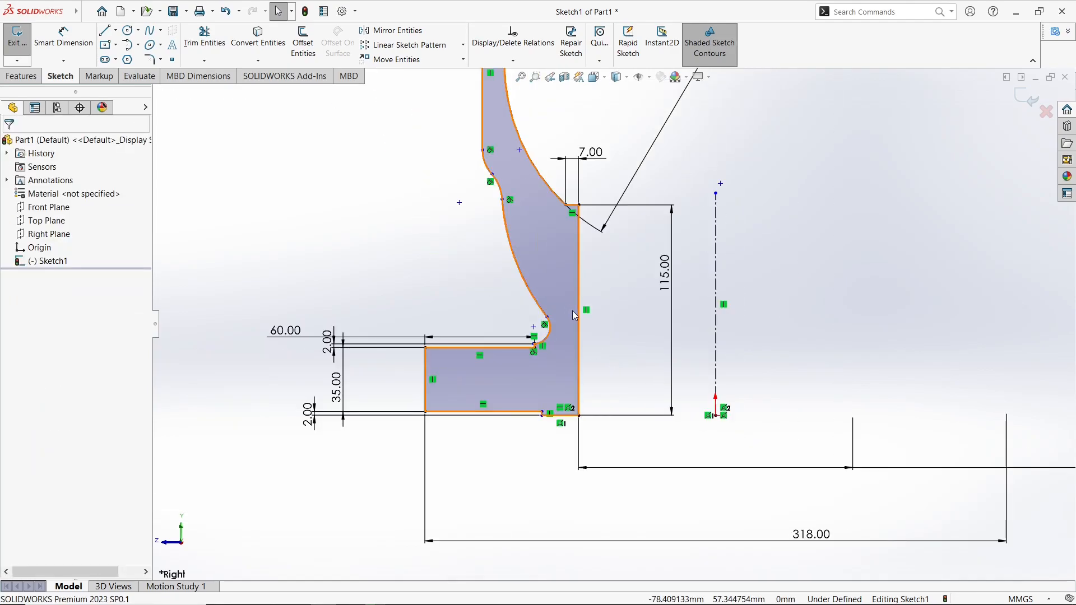
- Enlarge the small arc above the lower flange by moving its upper junction up and inward
{"action": "scroll", "coordinate": [574, 322], "scroll_direction": "down", "scroll_amount": 4}
{"action": "left_click_drag", "start_coordinate": [530, 321], "coordinate": [549, 301]}
{"action": "left_click", "coordinate": [541, 343]}
- Delete the short horizontal line above the lower flange and attach the small arc's lower end to the top of the flange step
{"action": "scroll", "coordinate": [515, 380], "scroll_direction": "down", "scroll_amount": 7}
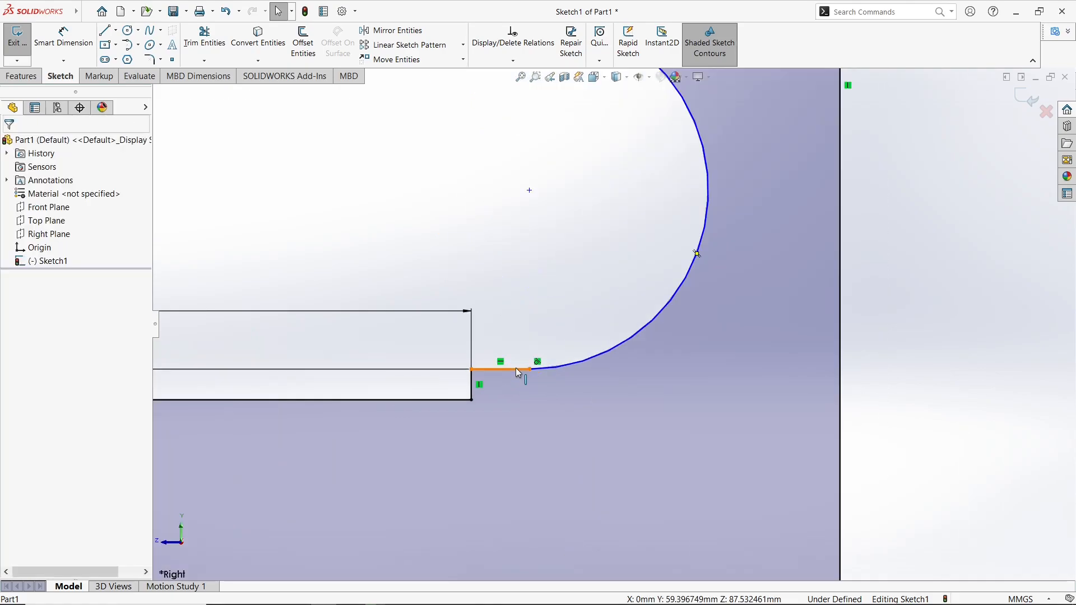
{"action": "left_click", "coordinate": [518, 370]}
{"action": "key", "text": "Delete"}
{"action": "left_click_drag", "start_coordinate": [530, 369], "coordinate": [471, 370]}
{"action": "left_click", "coordinate": [482, 326]}
- Move the junction between the small lower arc and the long outer arc up and outward
{"action": "scroll", "coordinate": [482, 326], "scroll_direction": "up", "scroll_amount": 8}
{"action": "left_click_drag", "start_coordinate": [619, 283], "coordinate": [584, 243]}
{"action": "left_click", "coordinate": [532, 279]}
{"action": "scroll", "coordinate": [532, 279], "scroll_direction": "up", "scroll_amount": 5}
{"action": "scroll", "coordinate": [635, 265], "scroll_direction": "down", "scroll_amount": 3}
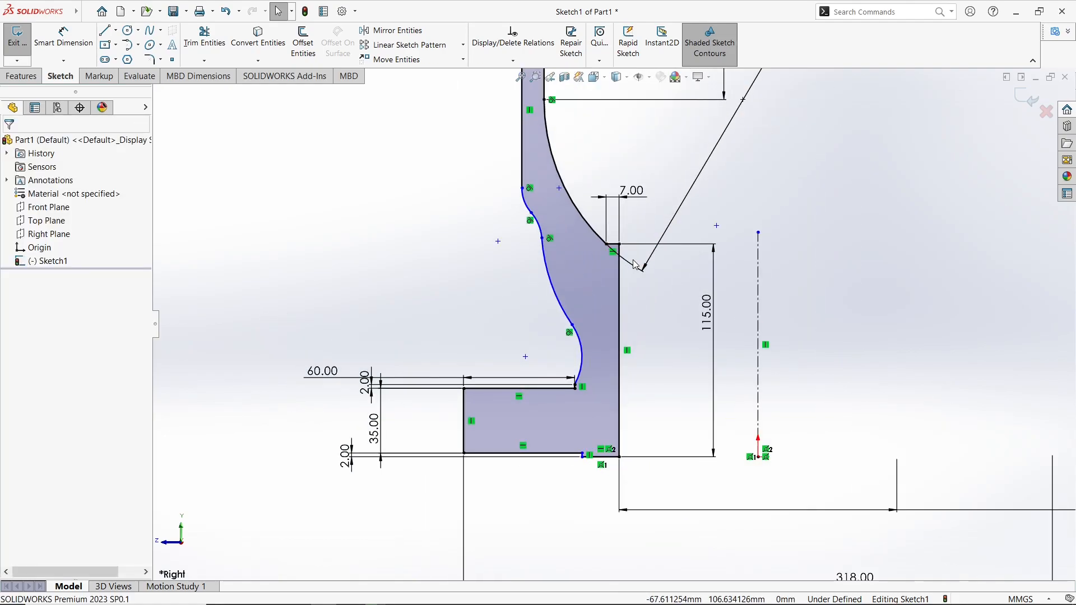
- Dimension the diameter across the centerline to the midpoint of the long middle outer arc as 200 mm
{"action": "left_click_drag", "start_coordinate": [550, 286], "coordinate": [540, 288]}
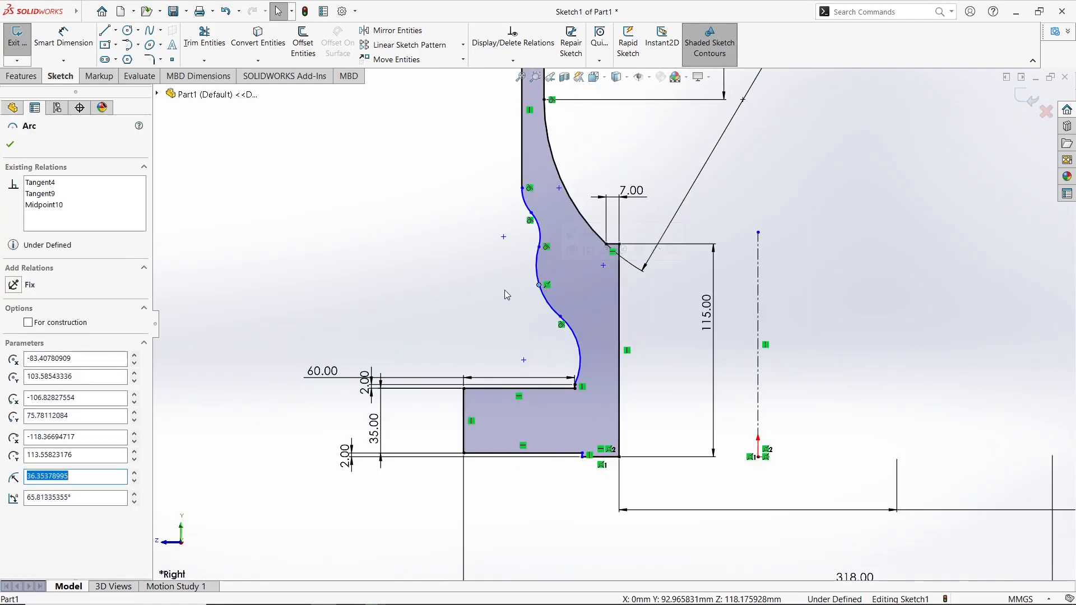
{"action": "left_click", "coordinate": [510, 294]}
{"action": "left_click", "coordinate": [73, 42]}
{"action": "left_click", "coordinate": [539, 280]}
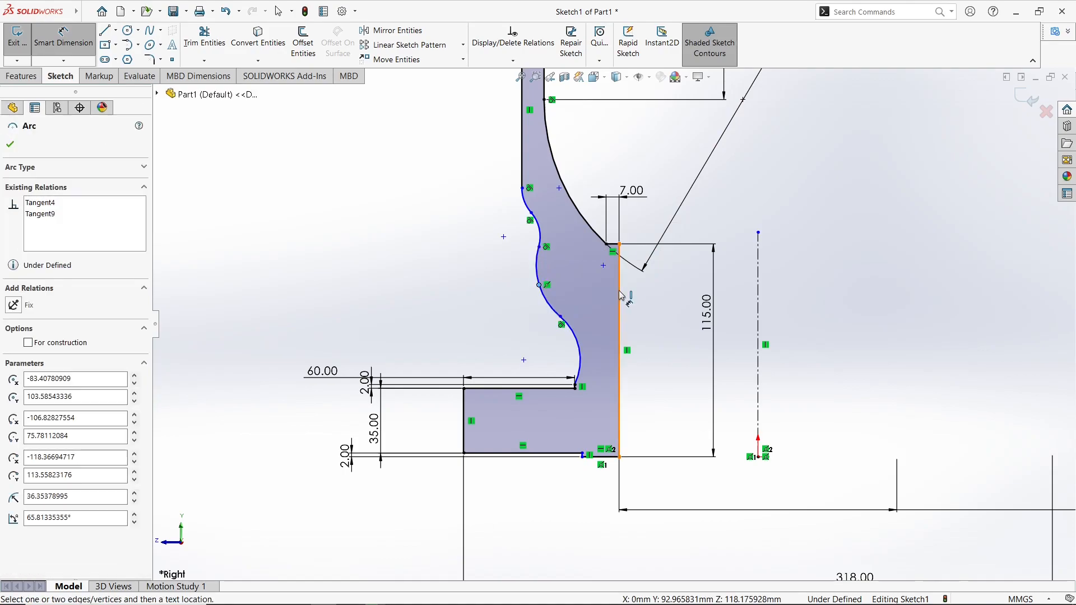
{"action": "left_click", "coordinate": [760, 323]}
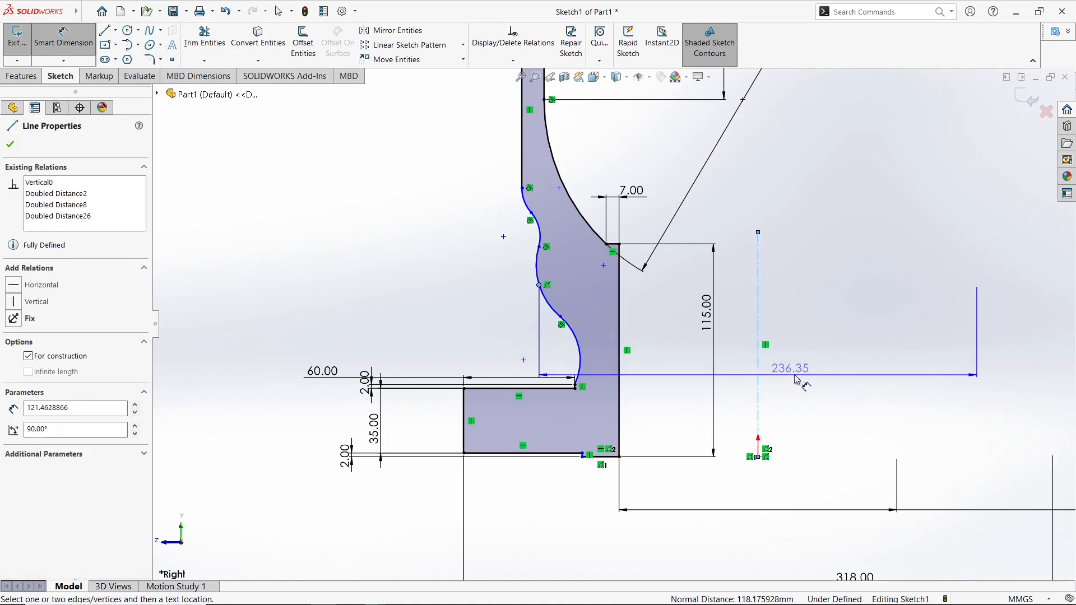
{"action": "left_click", "coordinate": [828, 377]}
{"action": "type", "text": "200"}
{"action": "key", "text": "Return"}
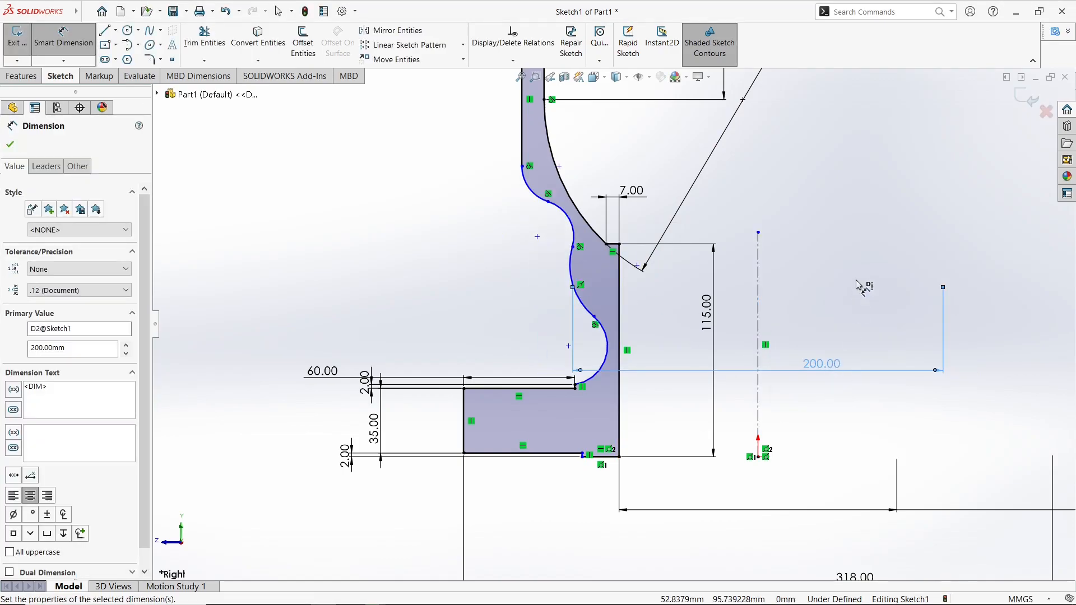
{"action": "key", "text": "Escape"}
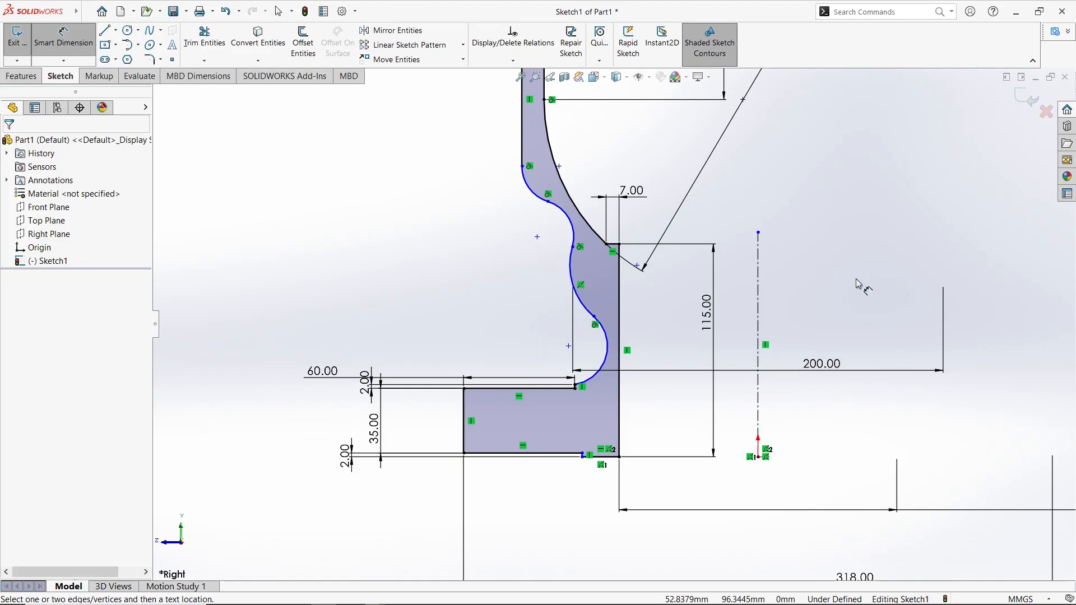
{"action": "key", "text": "f"}
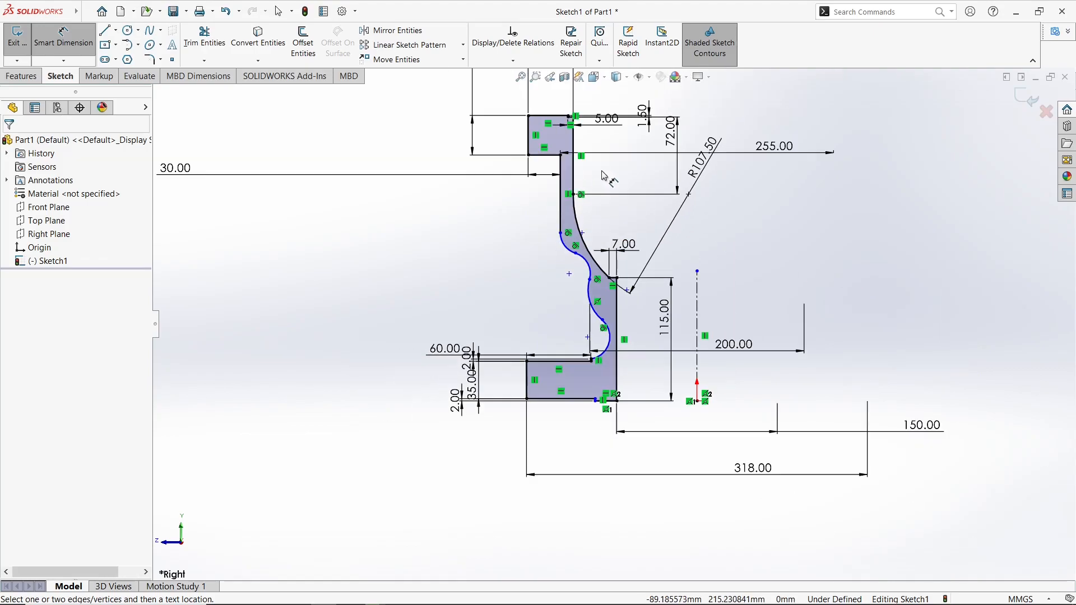
- Smooth the wavy outer curve by repositioning its arcs and junctions so the upper arc forms one long sweep
{"action": "key", "text": "Escape"}
{"action": "scroll", "coordinate": [588, 271], "scroll_direction": "down", "scroll_amount": 3}
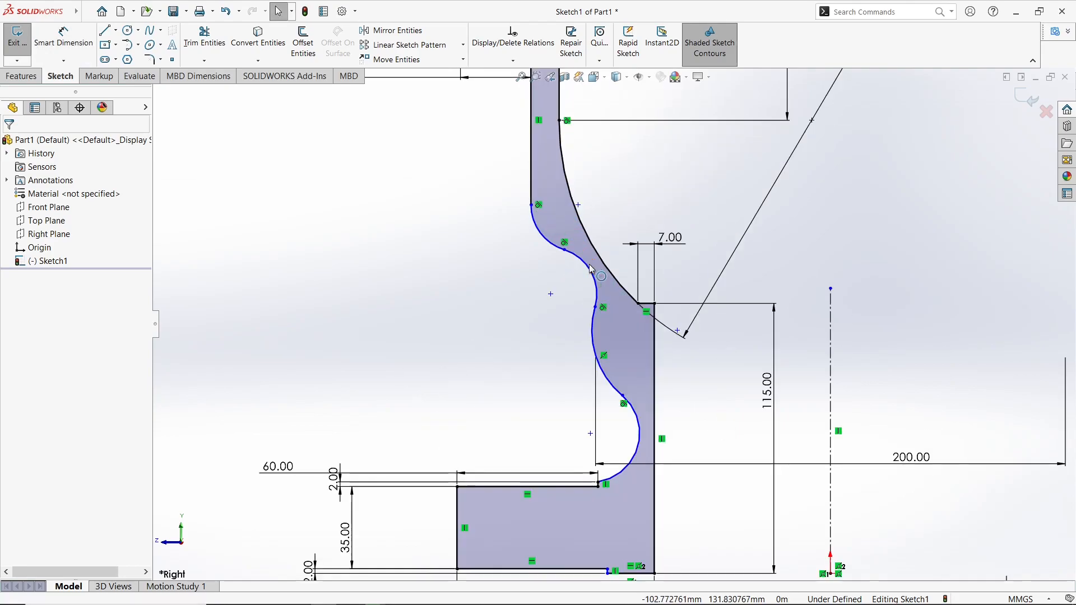
{"action": "left_click_drag", "start_coordinate": [591, 272], "coordinate": [516, 276]}
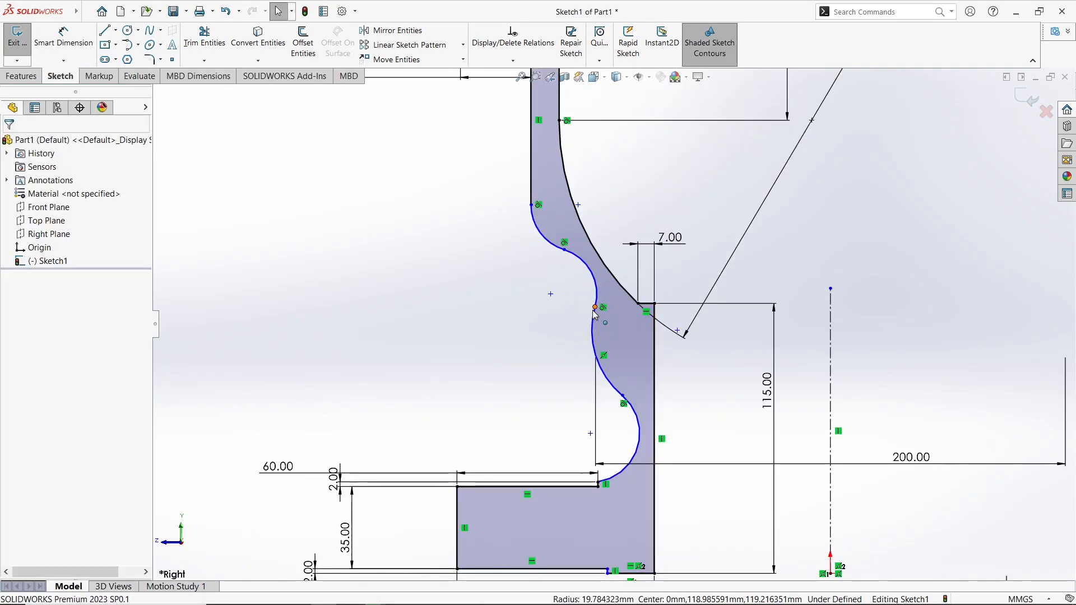
{"action": "left_click_drag", "start_coordinate": [623, 395], "coordinate": [608, 412]}
{"action": "scroll", "coordinate": [489, 351], "scroll_direction": "up", "scroll_amount": 1}
{"action": "scroll", "coordinate": [605, 370], "scroll_direction": "up", "scroll_amount": 3}
{"action": "scroll", "coordinate": [720, 302], "scroll_direction": "down", "scroll_amount": 3}
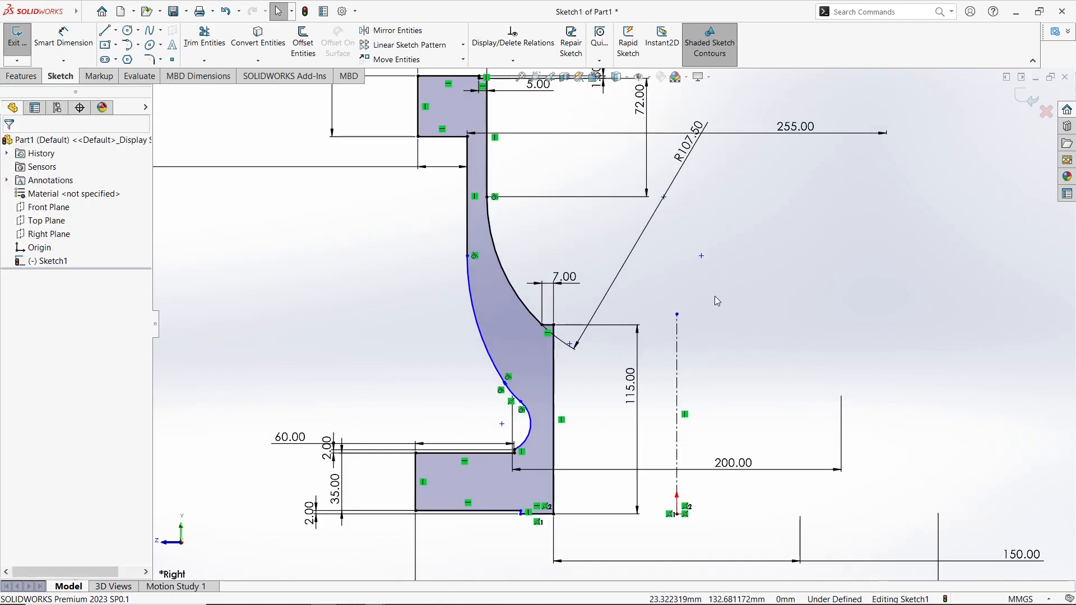
- Refine the outer curve by moving the junction below the long upper arc upward and slightly outward
{"action": "scroll", "coordinate": [519, 375], "scroll_direction": "down", "scroll_amount": 3}
{"action": "left_click_drag", "start_coordinate": [486, 395], "coordinate": [476, 347]}
{"action": "left_click", "coordinate": [413, 354]}
- Try to add a relation between the two endpoints of the small arc above the lower flange, and undo it
{"action": "scroll", "coordinate": [482, 373], "scroll_direction": "up", "scroll_amount": 4}
{"action": "scroll", "coordinate": [588, 399], "scroll_direction": "down", "scroll_amount": 4}
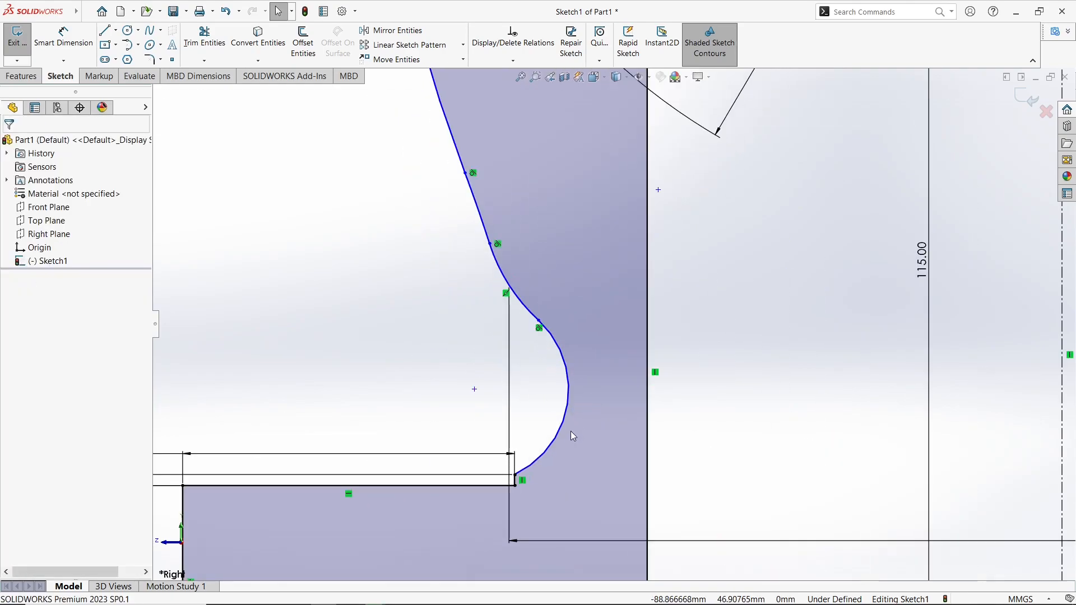
{"action": "left_click", "coordinate": [539, 322]}
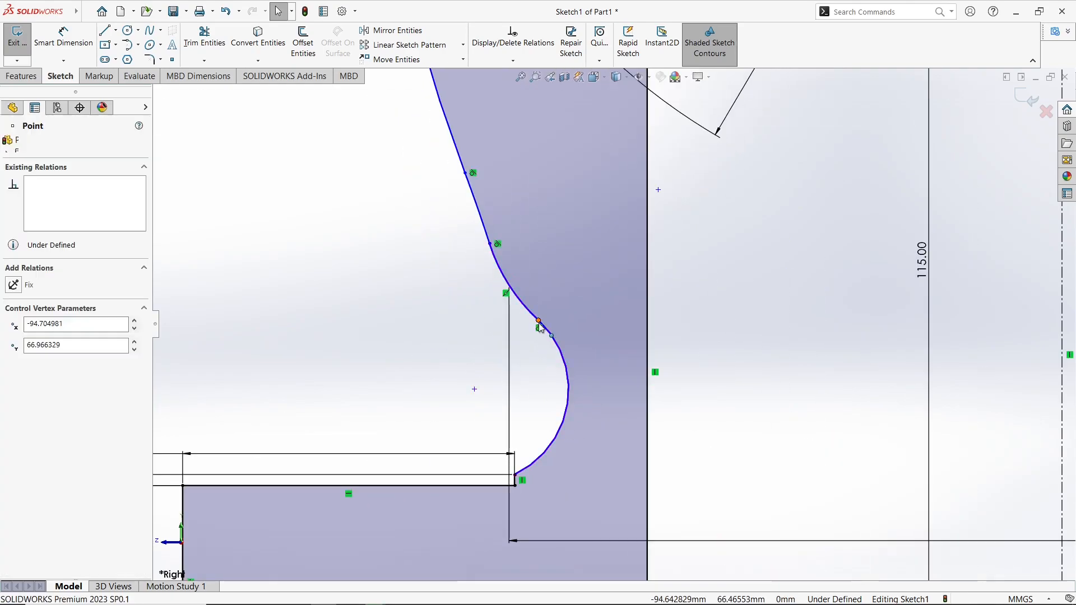
{"action": "left_click", "coordinate": [515, 475], "text": "ctrl"}
{"action": "left_click", "coordinate": [566, 424]}
{"action": "scroll", "coordinate": [504, 342], "scroll_direction": "up", "scroll_amount": 4}
{"action": "scroll", "coordinate": [538, 326], "scroll_direction": "up", "scroll_amount": 5}
{"action": "key", "text": "ctrl+z"}
{"action": "left_click", "coordinate": [769, 261]}
{"action": "scroll", "coordinate": [769, 261], "scroll_direction": "up", "scroll_amount": 3}
{"action": "scroll", "coordinate": [769, 259], "scroll_direction": "down", "scroll_amount": 3}
{"action": "scroll", "coordinate": [545, 173], "scroll_direction": "down", "scroll_amount": 2}
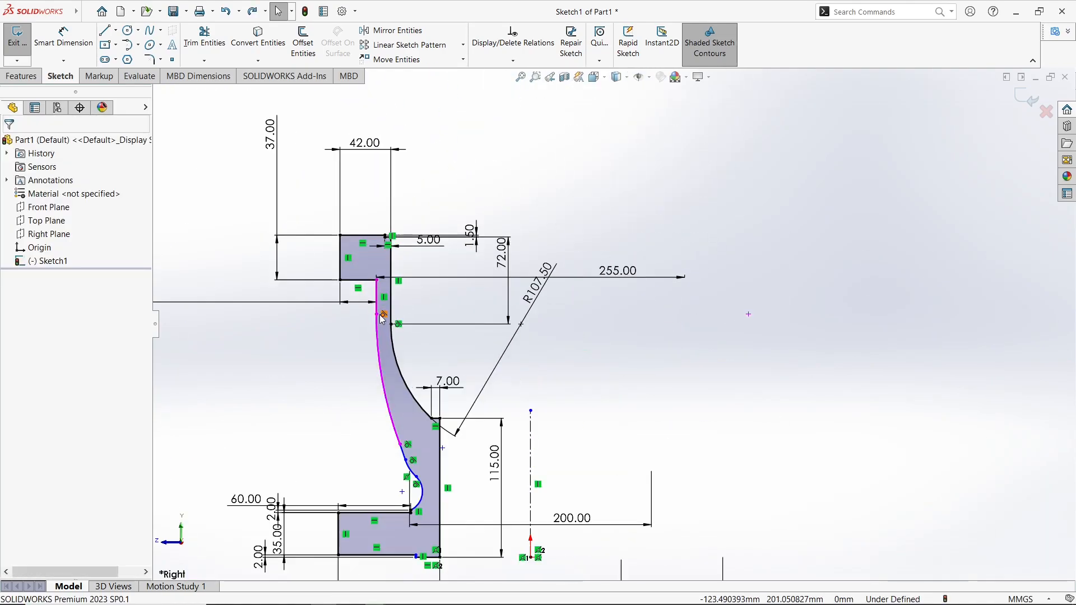
- Move the tangent junction between the straight outer wall and the upper arc further down the profile
{"action": "left_click", "coordinate": [376, 353]}
{"action": "left_click", "coordinate": [353, 397]}
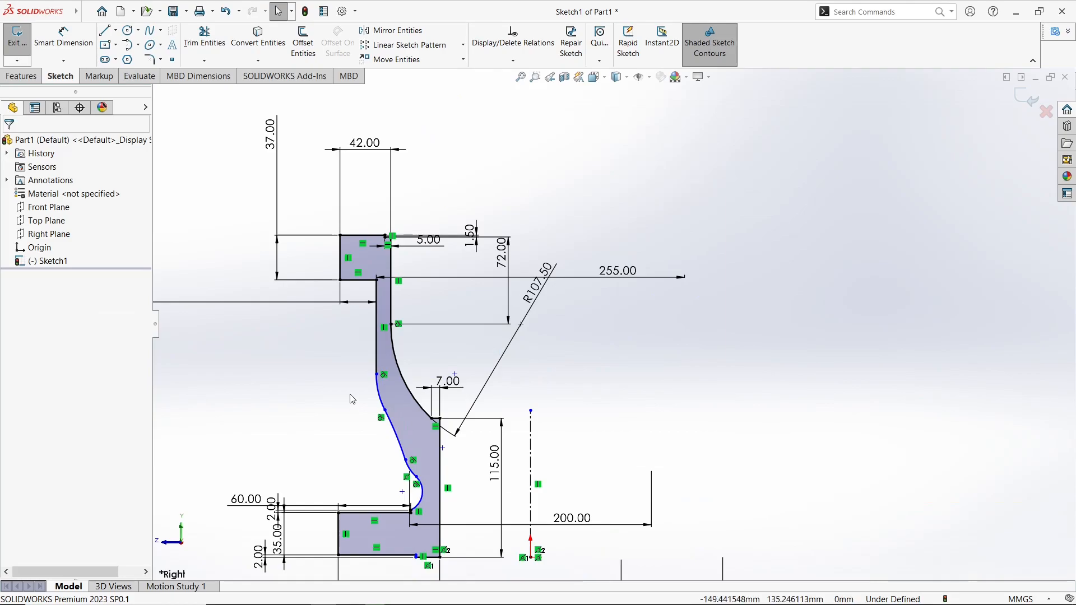
{"action": "scroll", "coordinate": [616, 400], "scroll_direction": "up", "scroll_amount": 3}
{"action": "scroll", "coordinate": [615, 400], "scroll_direction": "down", "scroll_amount": 4}
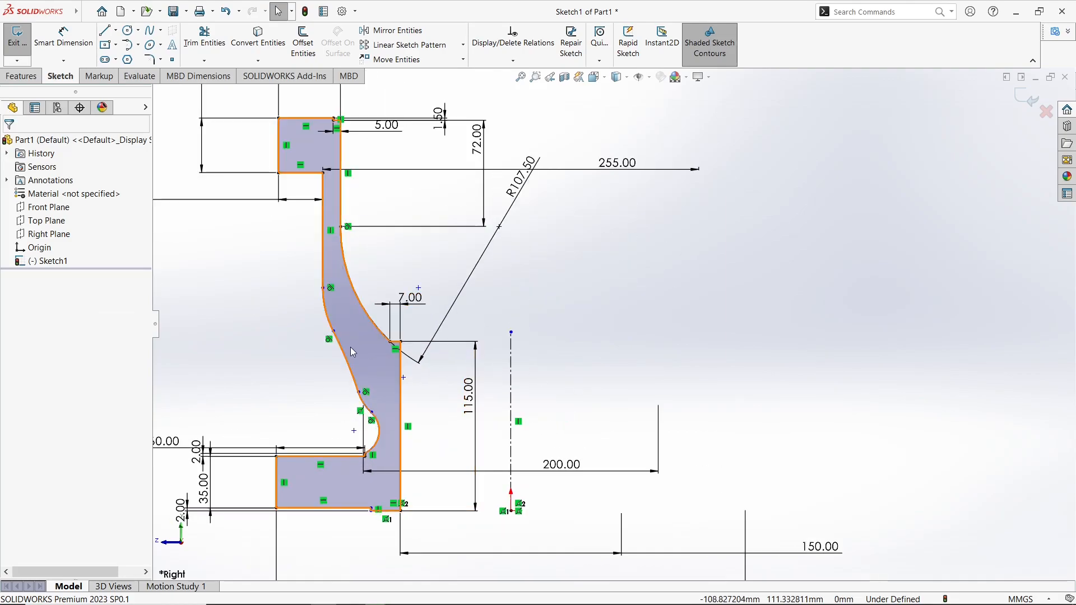
- Dimension the diameter across the centerline to the midpoint of the small arc above the lower flange as 190 mm
{"action": "left_click", "coordinate": [69, 45]}
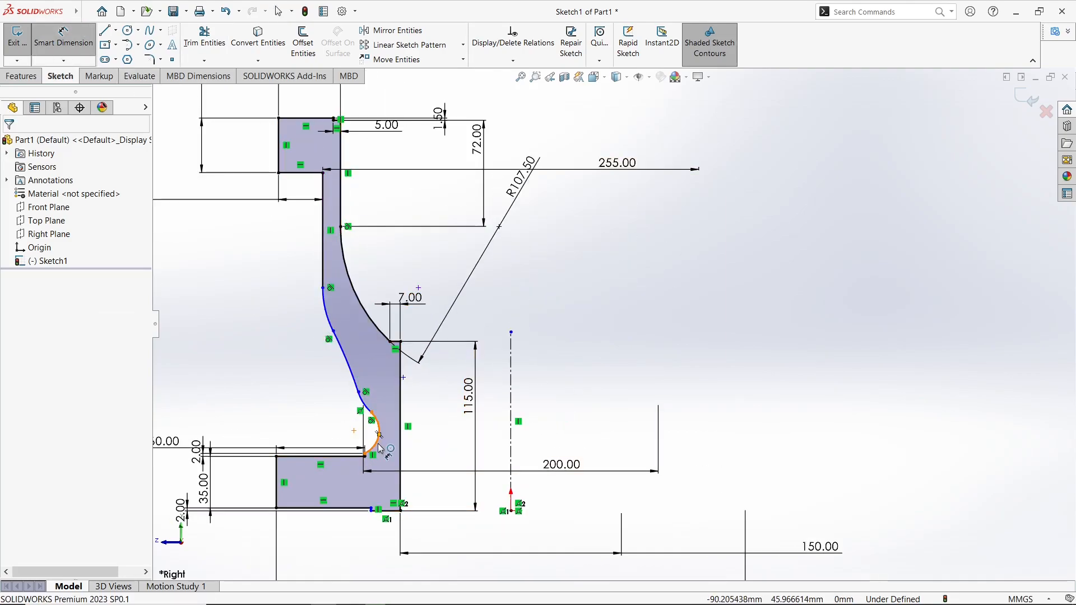
{"action": "scroll", "coordinate": [395, 446], "scroll_direction": "up", "scroll_amount": 2}
{"action": "scroll", "coordinate": [443, 432], "scroll_direction": "down", "scroll_amount": 5}
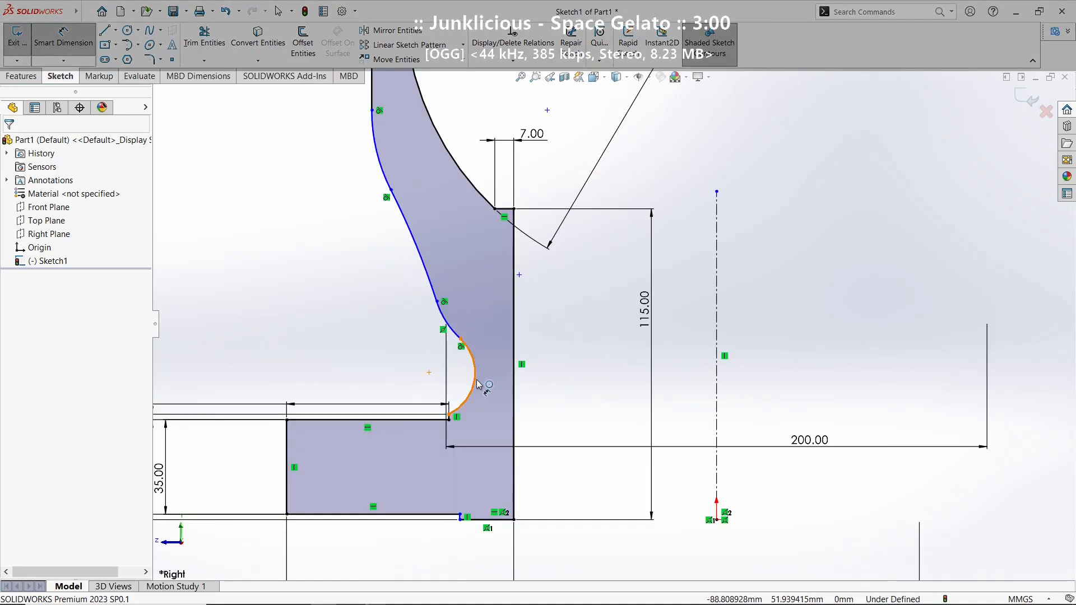
{"action": "left_click", "coordinate": [379, 432]}
{"action": "left_click", "coordinate": [718, 388]}
{"action": "scroll", "coordinate": [718, 388], "scroll_direction": "up", "scroll_amount": 2}
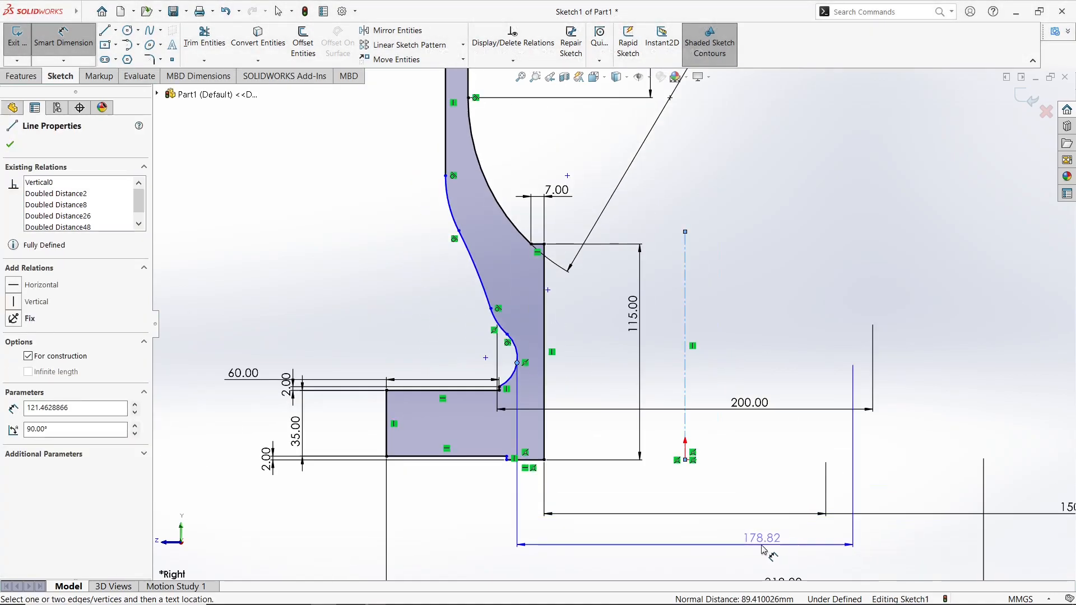
{"action": "left_click", "coordinate": [763, 550]}
{"action": "type", "text": "190"}
{"action": "key", "text": "Return"}
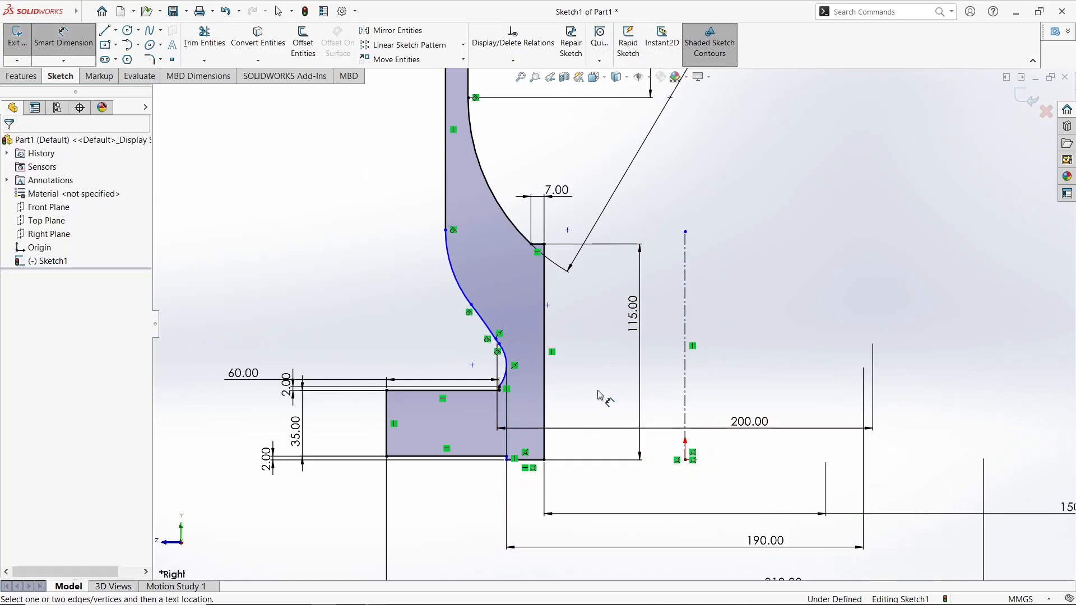
- Reshape the lower outer curve by shifting the junctions between its middle arcs so the upper arc extends further down
{"action": "scroll", "coordinate": [600, 395], "scroll_direction": "up", "scroll_amount": 2}
{"action": "scroll", "coordinate": [596, 350], "scroll_direction": "down", "scroll_amount": 5}
{"action": "scroll", "coordinate": [586, 336], "scroll_direction": "up", "scroll_amount": 1}
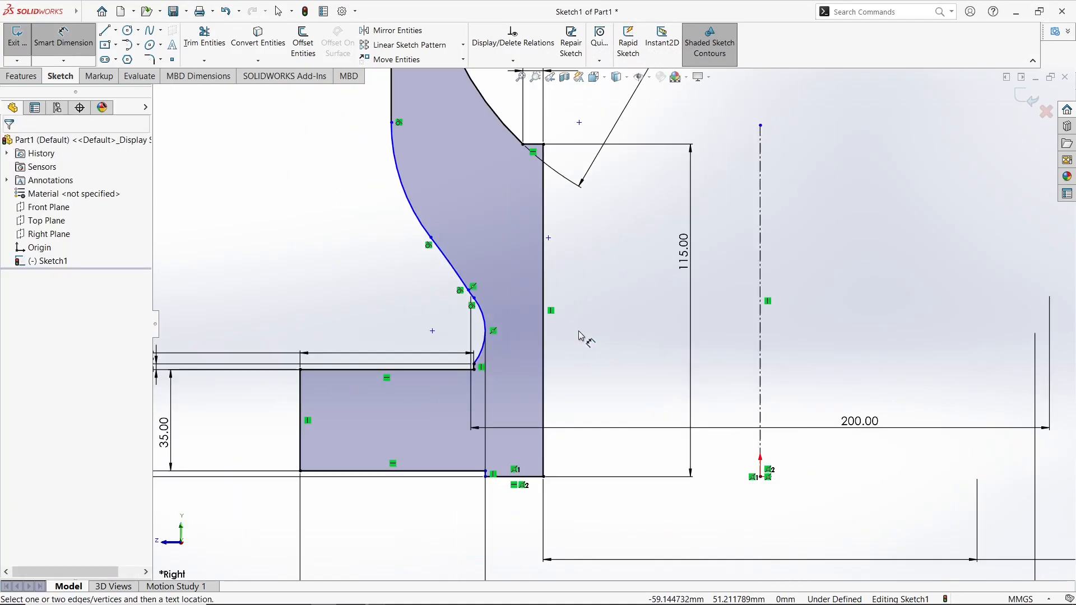
{"action": "key", "text": "Escape"}
{"action": "left_click_drag", "start_coordinate": [469, 291], "coordinate": [465, 283]}
{"action": "left_click", "coordinate": [369, 254]}
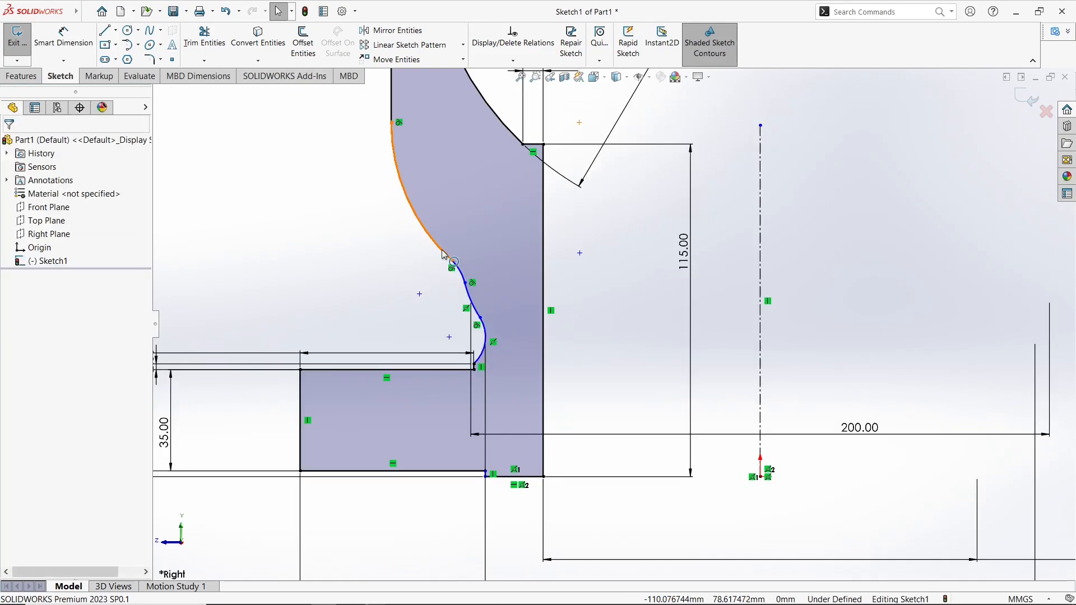
- Try to delete the short connecting arc in the outer curve and join the upper arc to the arc below with a tangent relation
{"action": "scroll", "coordinate": [477, 311], "scroll_direction": "down", "scroll_amount": 3}
{"action": "scroll", "coordinate": [493, 330], "scroll_direction": "up", "scroll_amount": 3}
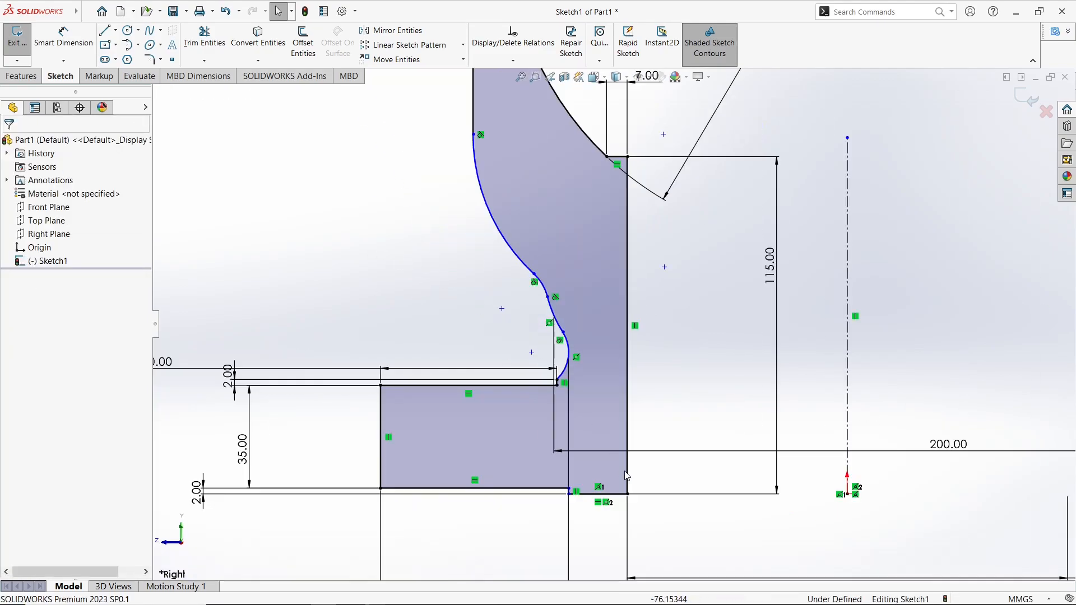
{"action": "left_click", "coordinate": [548, 296]}
{"action": "left_click", "coordinate": [478, 283]}
{"action": "left_click", "coordinate": [540, 282]}
{"action": "key", "text": "Delete"}
{"action": "left_click_drag", "start_coordinate": [534, 273], "coordinate": [548, 297]}
{"action": "left_click", "coordinate": [500, 306]}
{"action": "left_click", "coordinate": [550, 305]}
{"action": "left_click", "coordinate": [543, 292], "text": "ctrl"}
{"action": "left_click", "coordinate": [594, 243]}
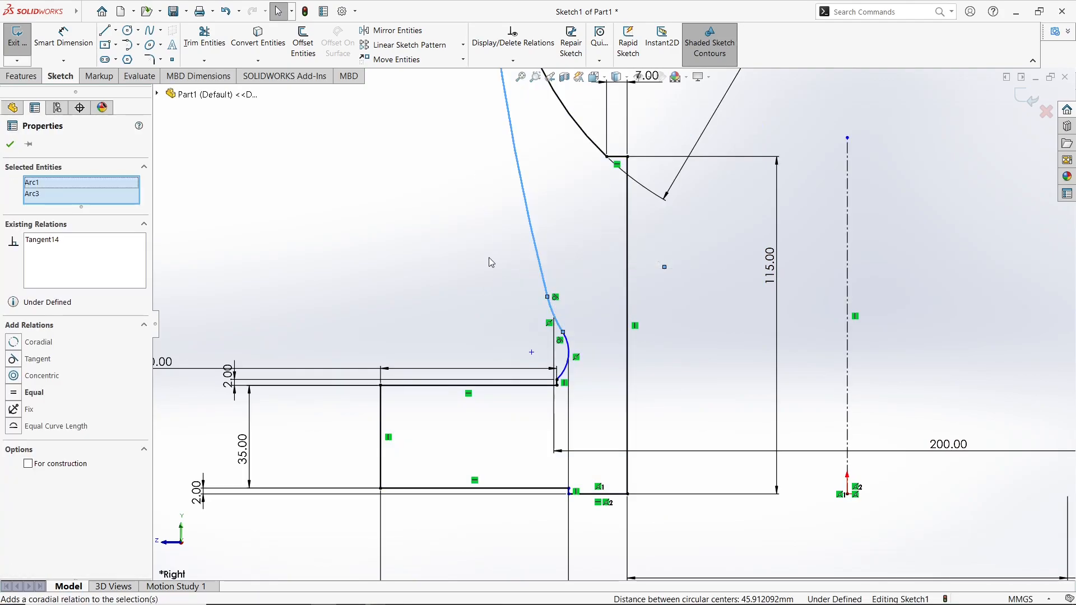
- Try to reposition the lower end of the upper arc, and undo the edits back to the original connecting arc
{"action": "left_click", "coordinate": [486, 261]}
{"action": "scroll", "coordinate": [485, 261], "scroll_direction": "up", "scroll_amount": 5}
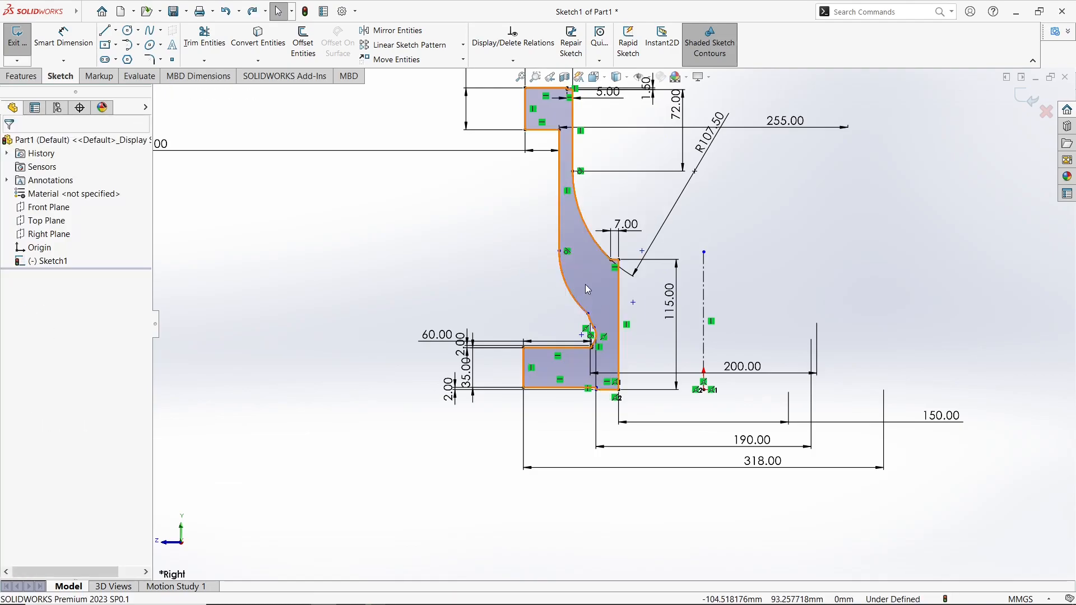
{"action": "scroll", "coordinate": [550, 203], "scroll_direction": "down", "scroll_amount": 5}
{"action": "left_click_drag", "start_coordinate": [617, 396], "coordinate": [617, 378]}
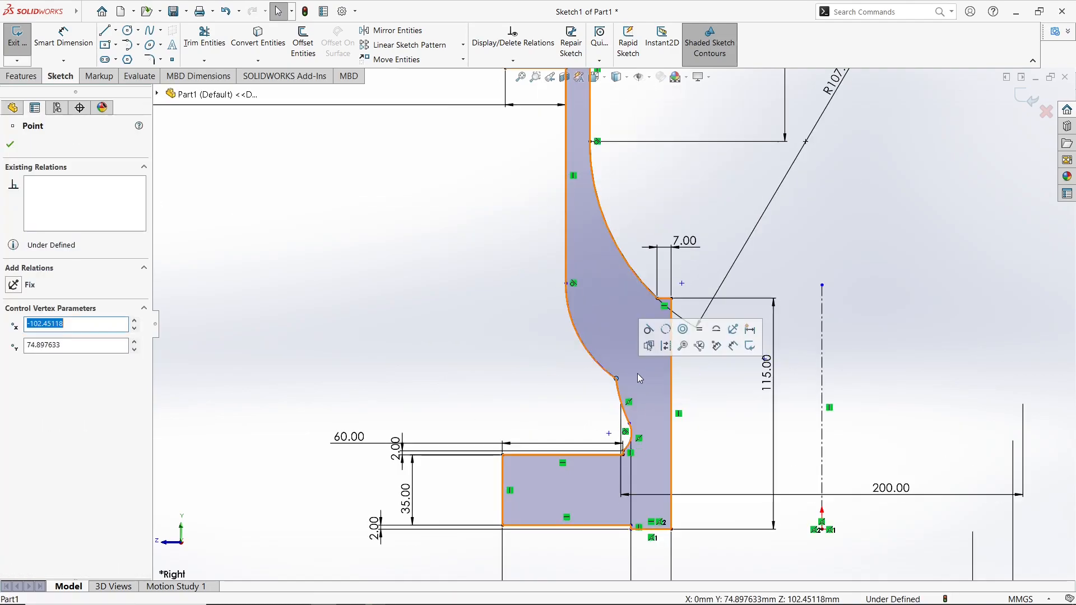
{"action": "key", "text": "ctrl+z"}
{"action": "key", "text": "ctrl+z"}
{"action": "key", "text": "ctrl+z"}
{"action": "key", "text": "ctrl+y"}
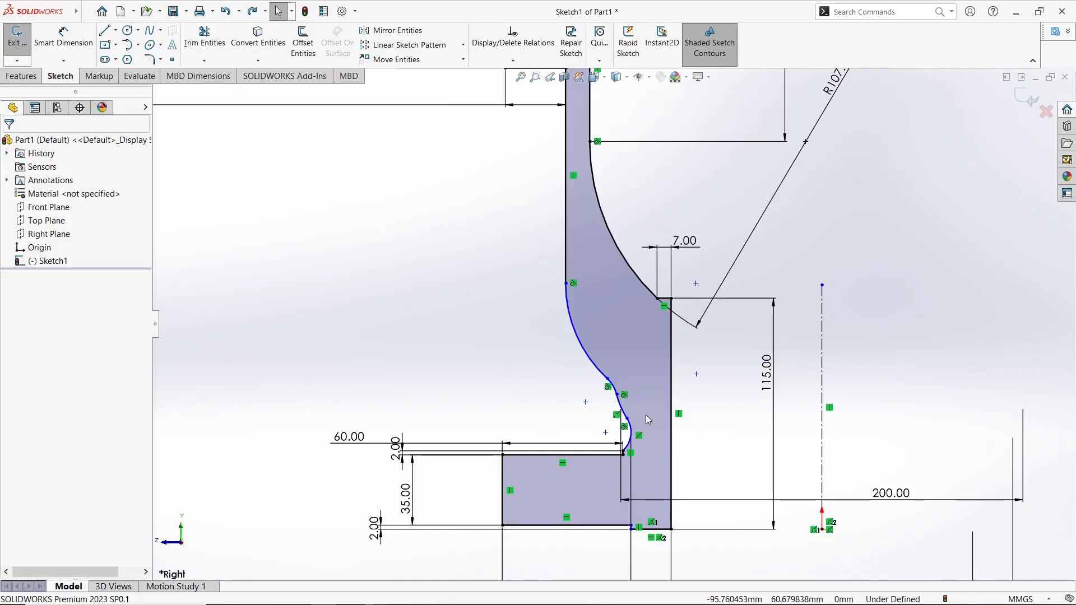
- Examine the profile's dimensions, the outer curve and the lower flange for correctness
{"action": "scroll", "coordinate": [620, 401], "scroll_direction": "down", "scroll_amount": 4}
{"action": "scroll", "coordinate": [574, 358], "scroll_direction": "up", "scroll_amount": 8}
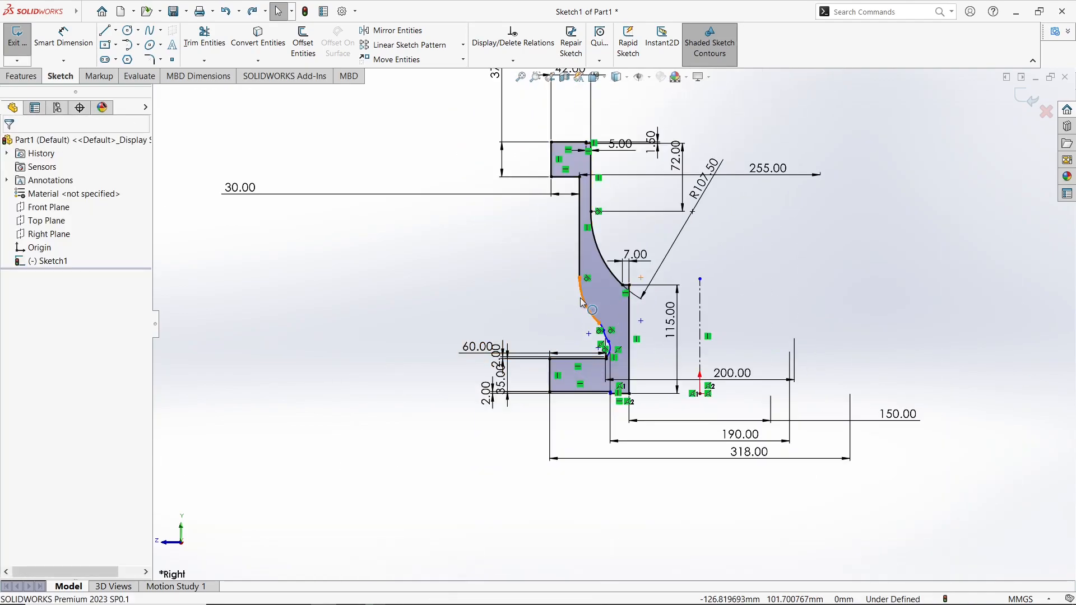
{"action": "scroll", "coordinate": [616, 351], "scroll_direction": "up", "scroll_amount": 2}
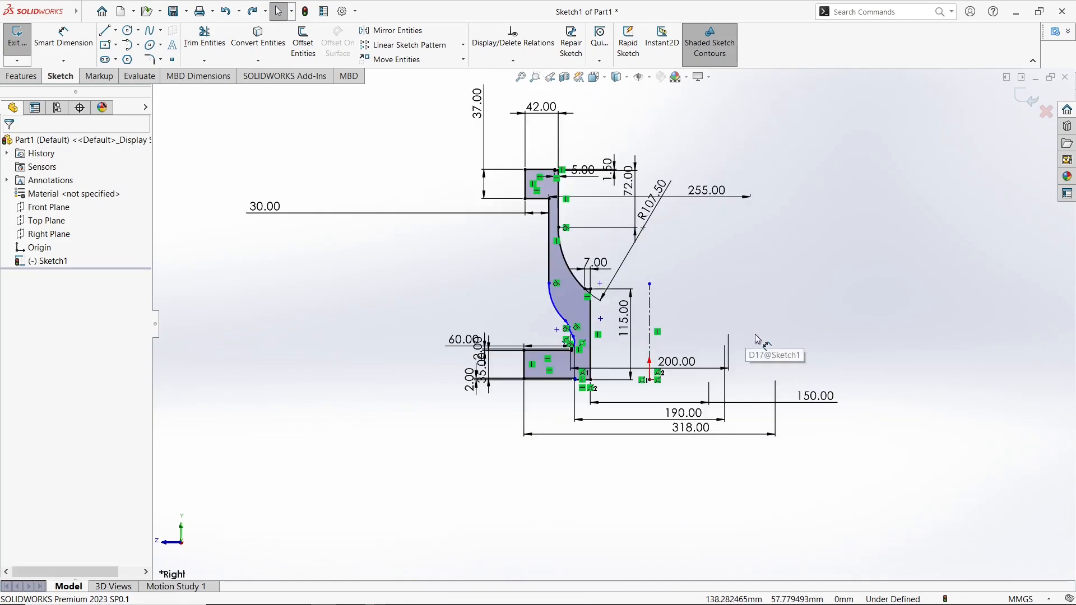
{"action": "scroll", "coordinate": [701, 365], "scroll_direction": "down", "scroll_amount": 7}
{"action": "scroll", "coordinate": [327, 445], "scroll_direction": "up", "scroll_amount": 2}
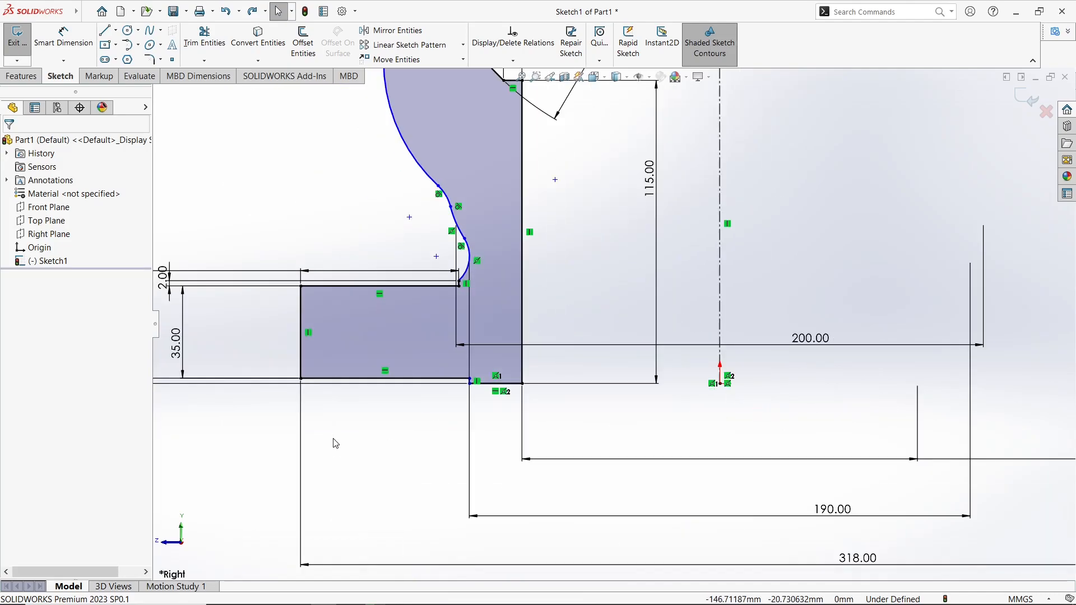
{"action": "scroll", "coordinate": [470, 386], "scroll_direction": "down", "scroll_amount": 3}
{"action": "scroll", "coordinate": [486, 381], "scroll_direction": "up", "scroll_amount": 5}
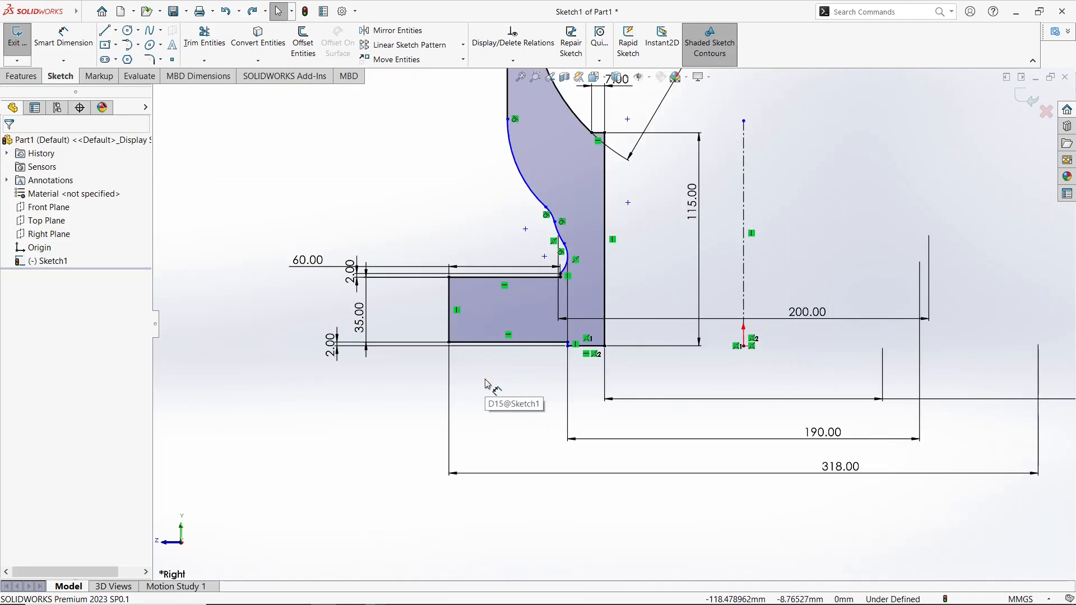
{"action": "scroll", "coordinate": [707, 297], "scroll_direction": "up", "scroll_amount": 2}
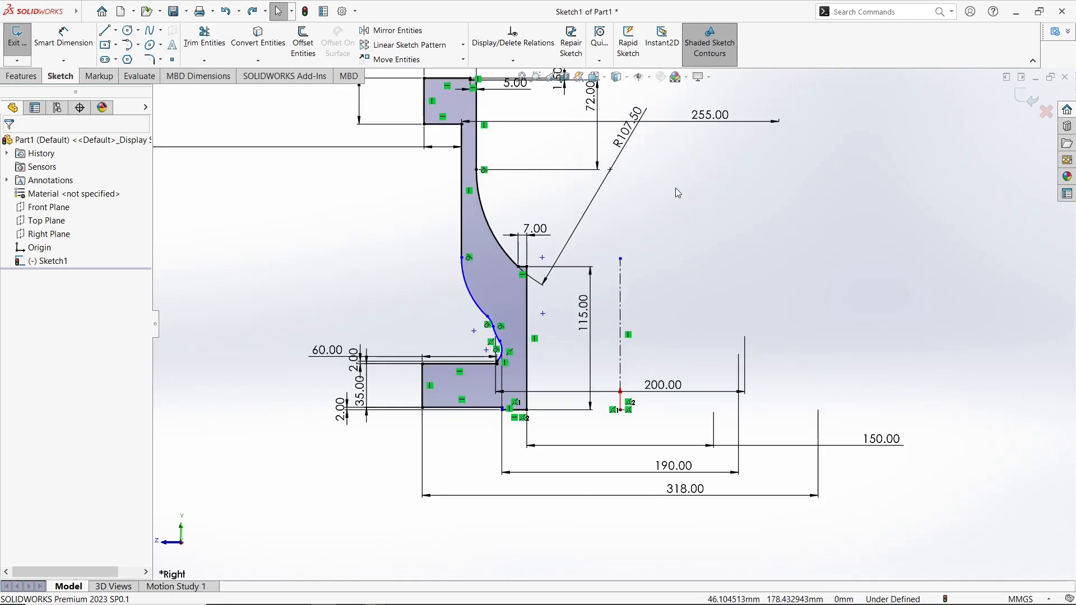
{"action": "scroll", "coordinate": [620, 417], "scroll_direction": "down", "scroll_amount": 2}
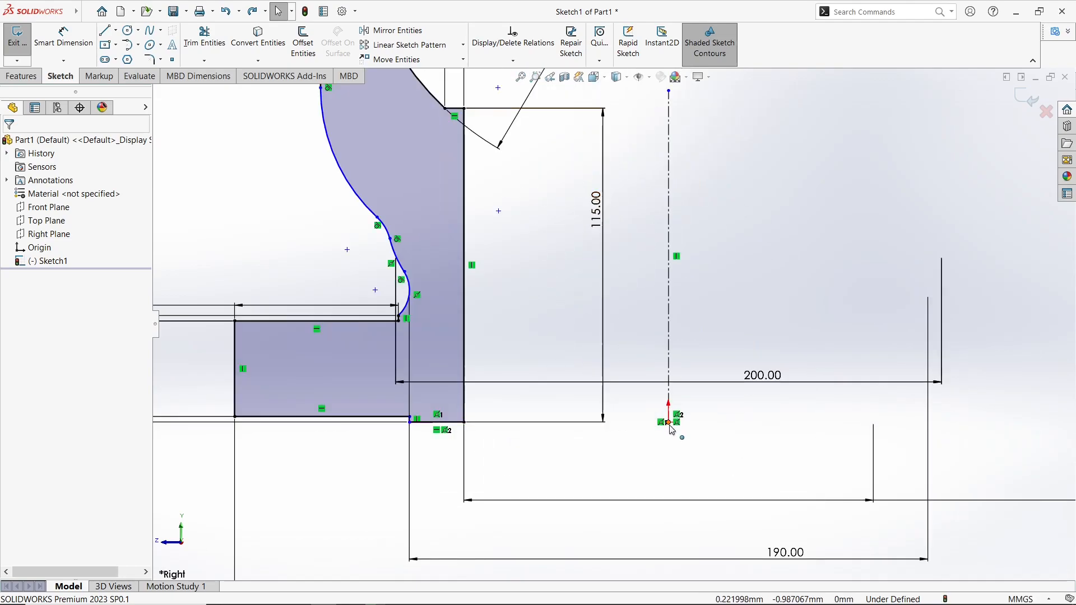
{"action": "scroll", "coordinate": [672, 431], "scroll_direction": "up", "scroll_amount": 3}
{"action": "scroll", "coordinate": [602, 263], "scroll_direction": "down", "scroll_amount": 3}
- Reposition the 60 mm dimension so its text sits directly above the lower flange
{"action": "left_click_drag", "start_coordinate": [369, 264], "coordinate": [642, 242]}
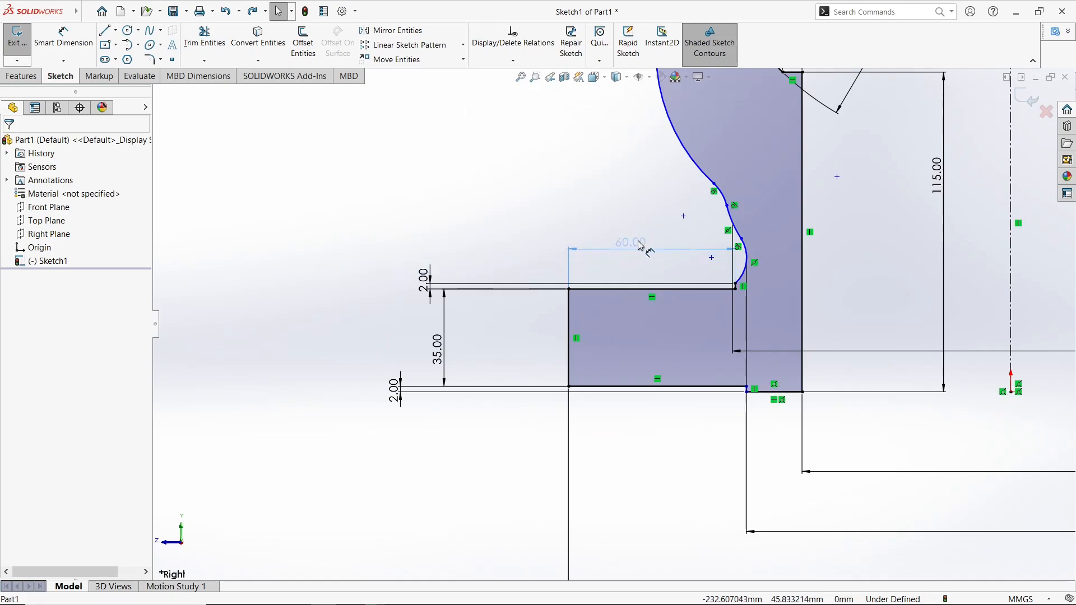
{"action": "left_click", "coordinate": [703, 227]}
{"action": "scroll", "coordinate": [723, 381], "scroll_direction": "up", "scroll_amount": 3}
{"action": "scroll", "coordinate": [771, 340], "scroll_direction": "down", "scroll_amount": 3}
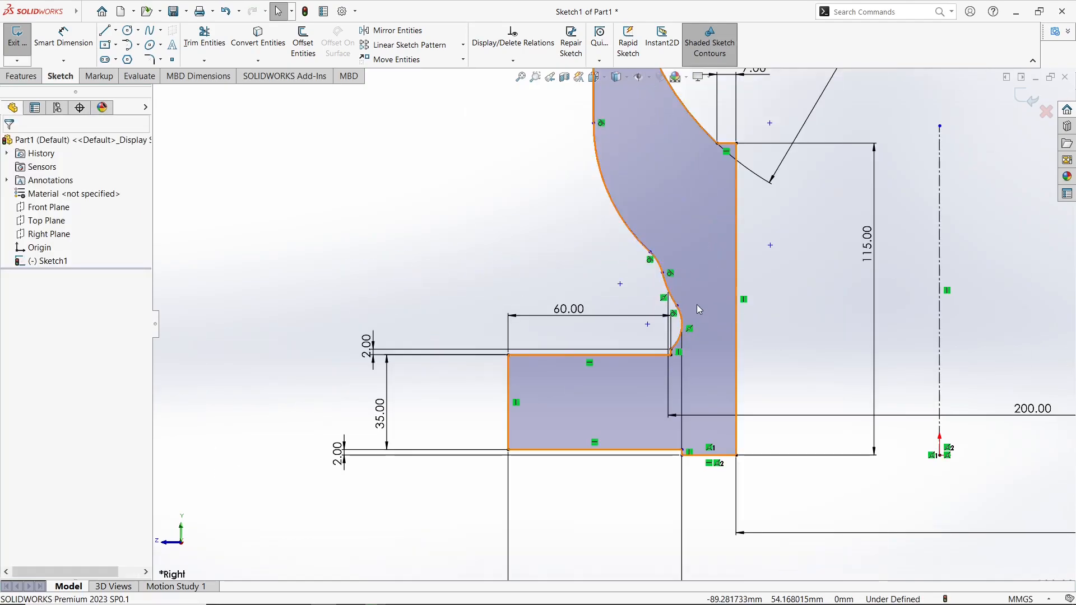
- Reshape the small arc above the lower flange slightly to adjust the wavy outer curve
{"action": "scroll", "coordinate": [703, 303], "scroll_direction": "down", "scroll_amount": 3}
{"action": "left_click", "coordinate": [687, 331]}
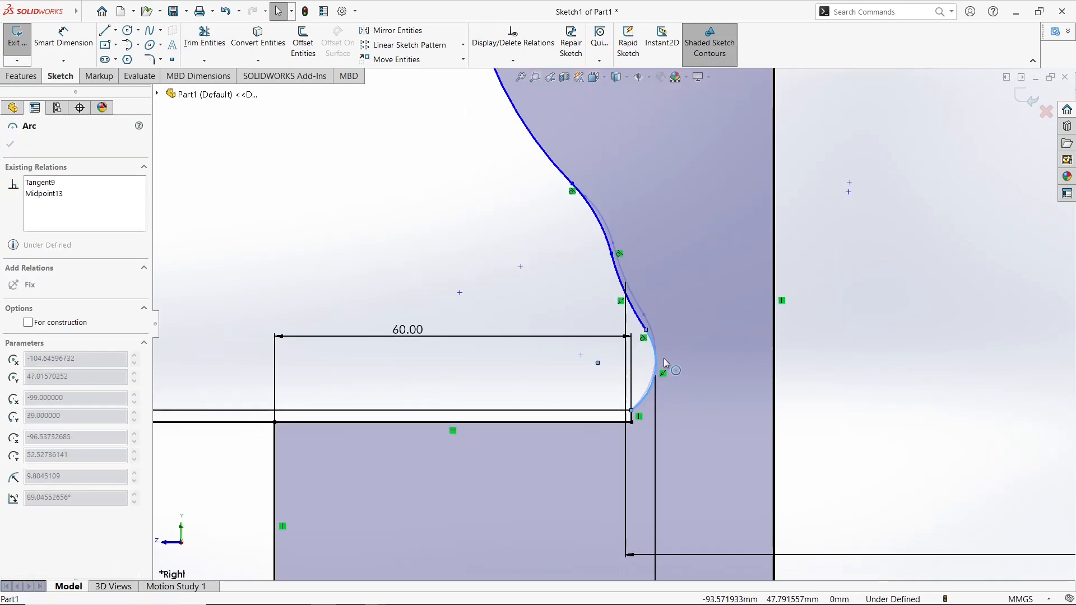
{"action": "left_click_drag", "start_coordinate": [663, 359], "coordinate": [663, 359]}
{"action": "left_click", "coordinate": [534, 298]}
{"action": "scroll", "coordinate": [562, 295], "scroll_direction": "up", "scroll_amount": 4}
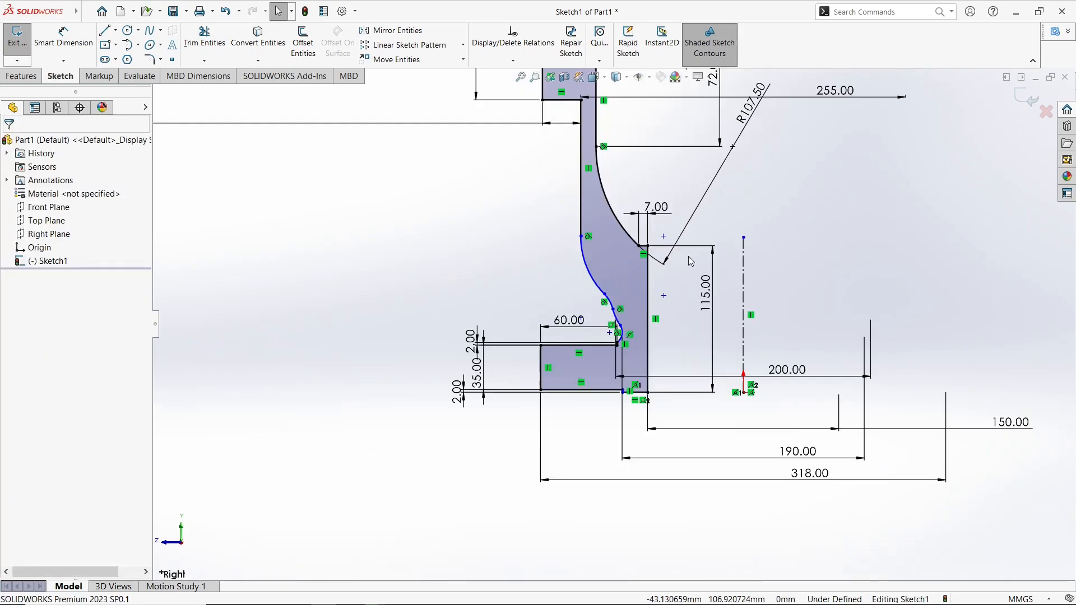
- Revolve the profile 360 degrees about the vertical centerline into a solid body
{"action": "scroll", "coordinate": [771, 213], "scroll_direction": "up", "scroll_amount": 3}
{"action": "scroll", "coordinate": [712, 260], "scroll_direction": "down", "scroll_amount": 2}
{"action": "scroll", "coordinate": [677, 302], "scroll_direction": "down", "scroll_amount": 2}
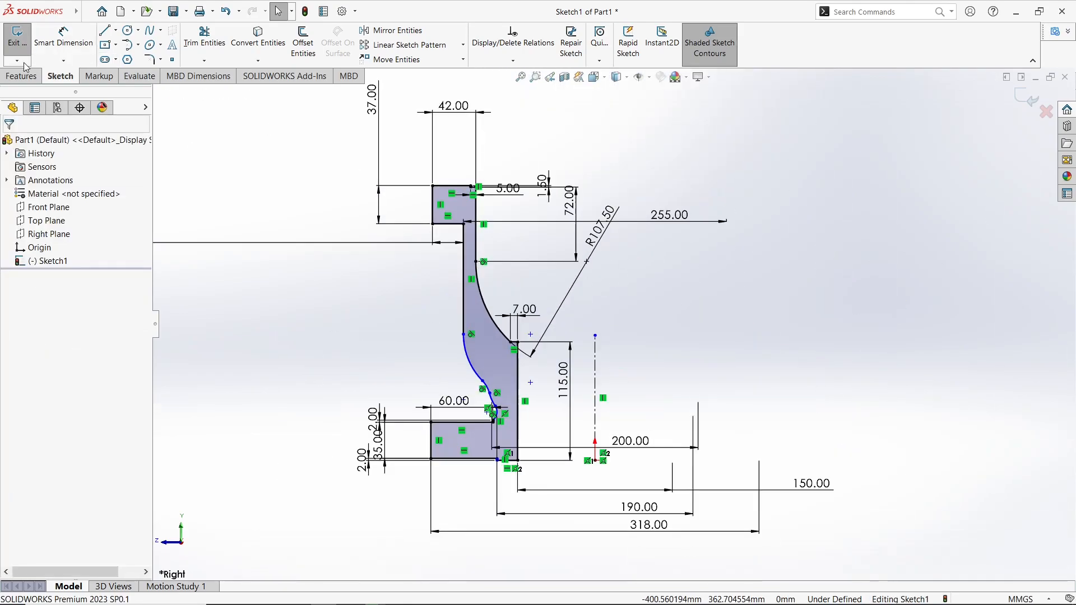
{"action": "left_click", "coordinate": [7, 76]}
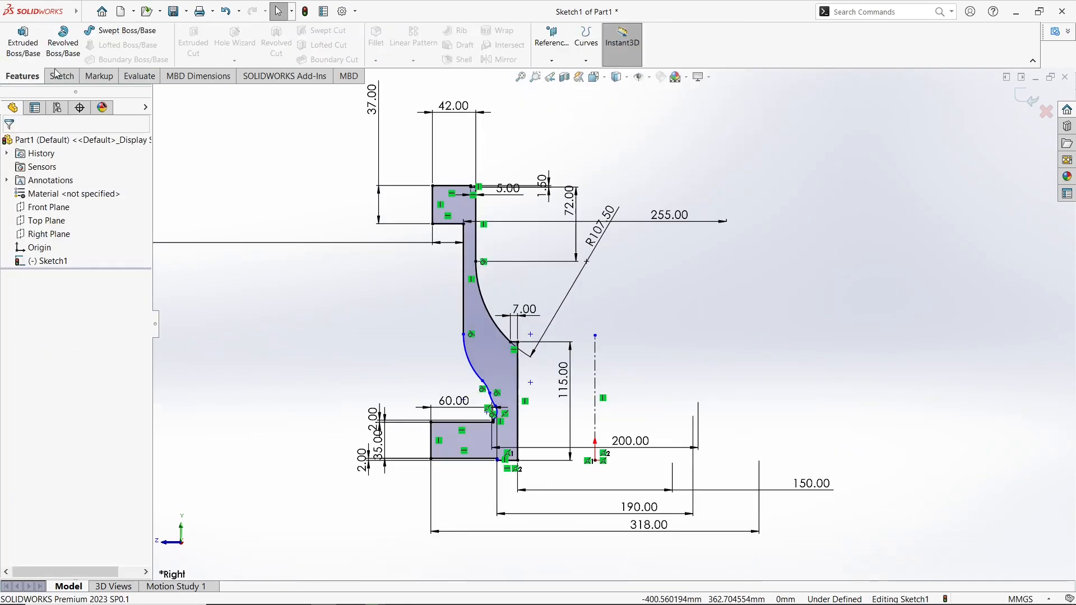
{"action": "left_click", "coordinate": [84, 47]}
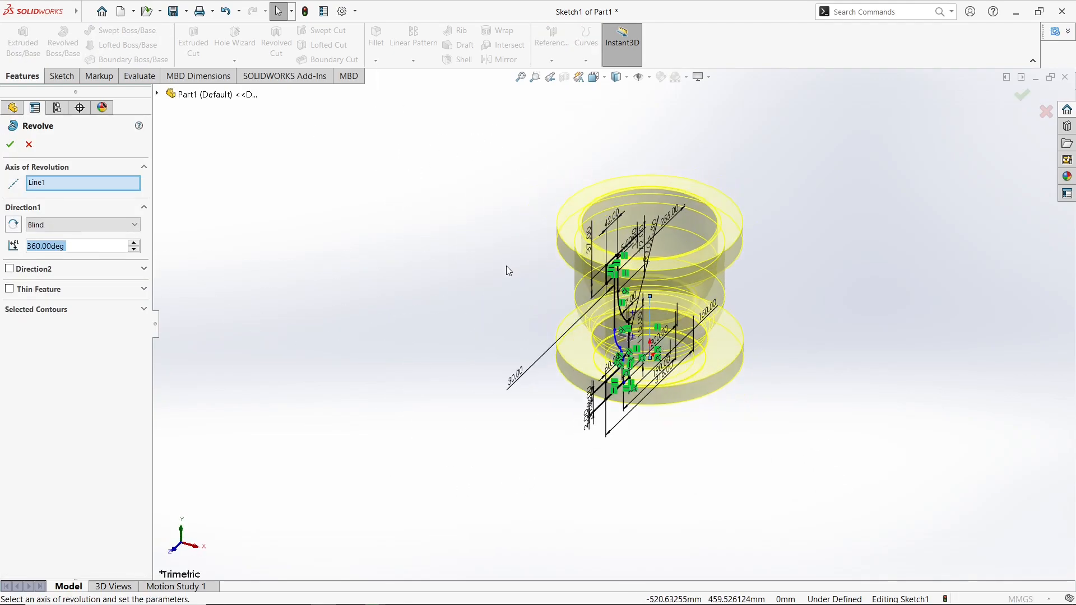
{"action": "left_click", "coordinate": [10, 145]}
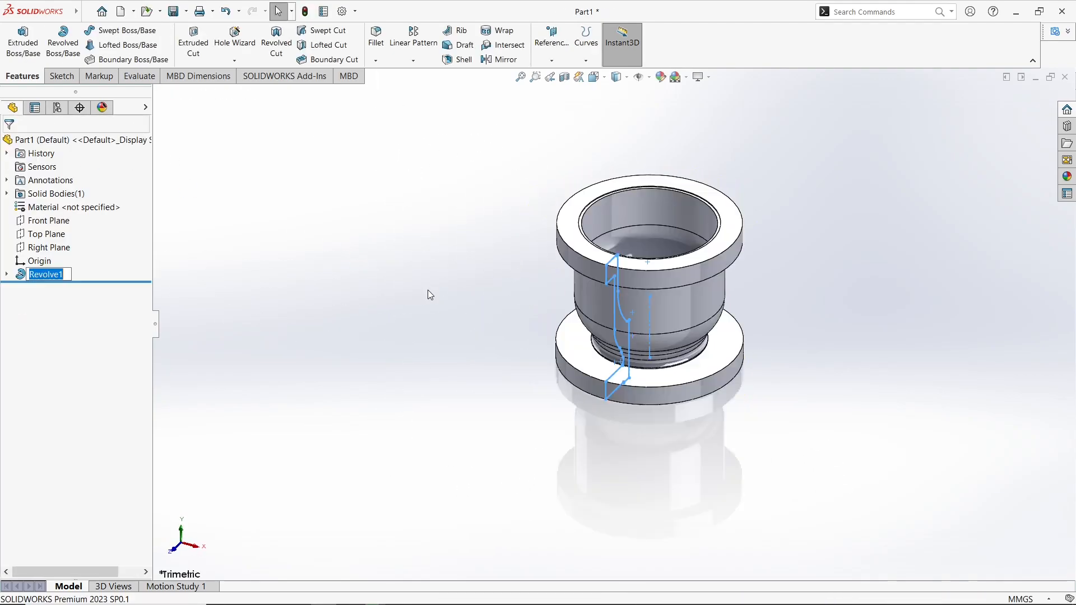
- Start a sketch on the upper flange's top face and draw an origin-centered circle of about 142 mm radius
{"action": "middle_click_drag", "start_coordinate": [469, 232], "coordinate": [450, 372]}
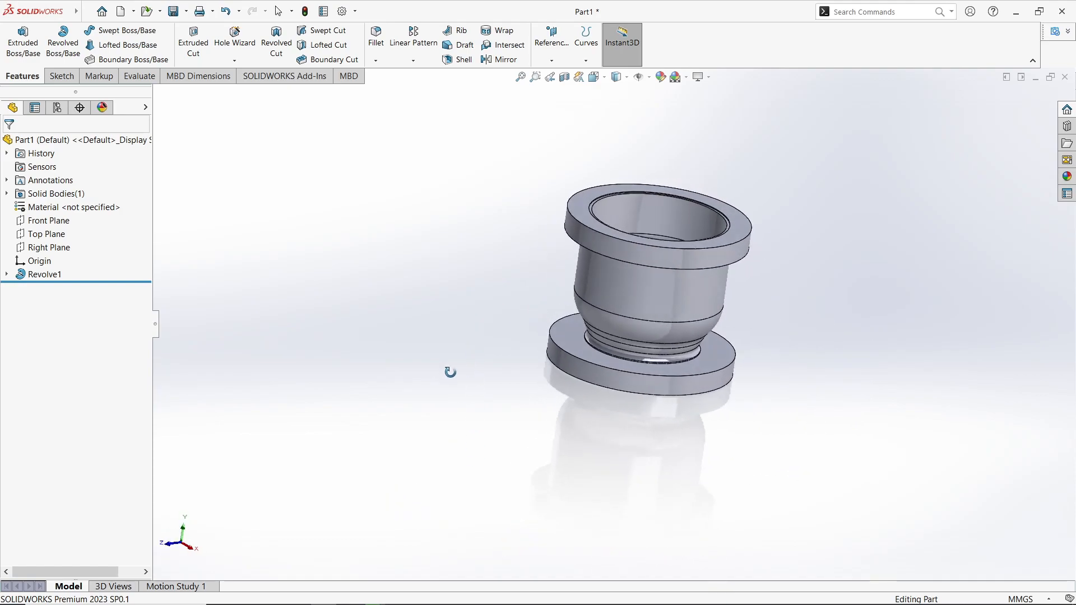
{"action": "left_click", "coordinate": [617, 270]}
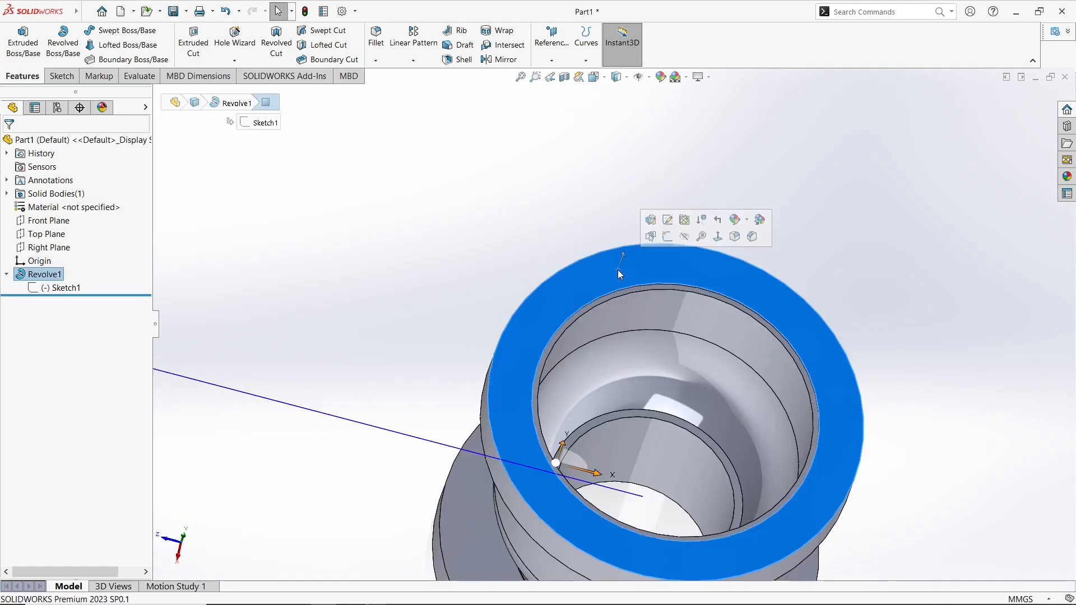
{"action": "left_click", "coordinate": [668, 239]}
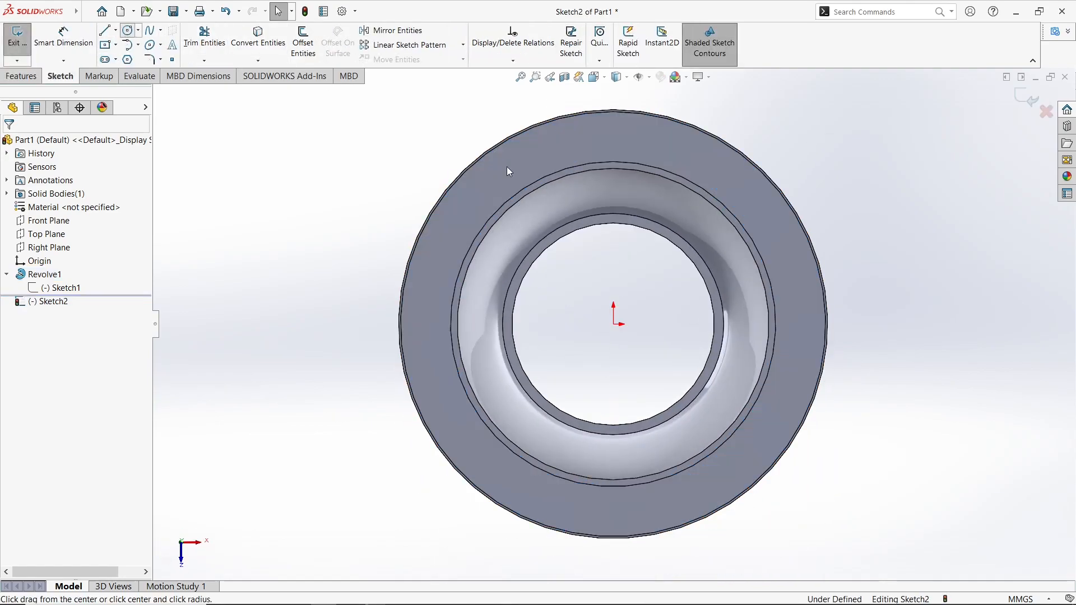
{"action": "left_click", "coordinate": [613, 324]}
{"action": "left_click", "coordinate": [774, 213]}
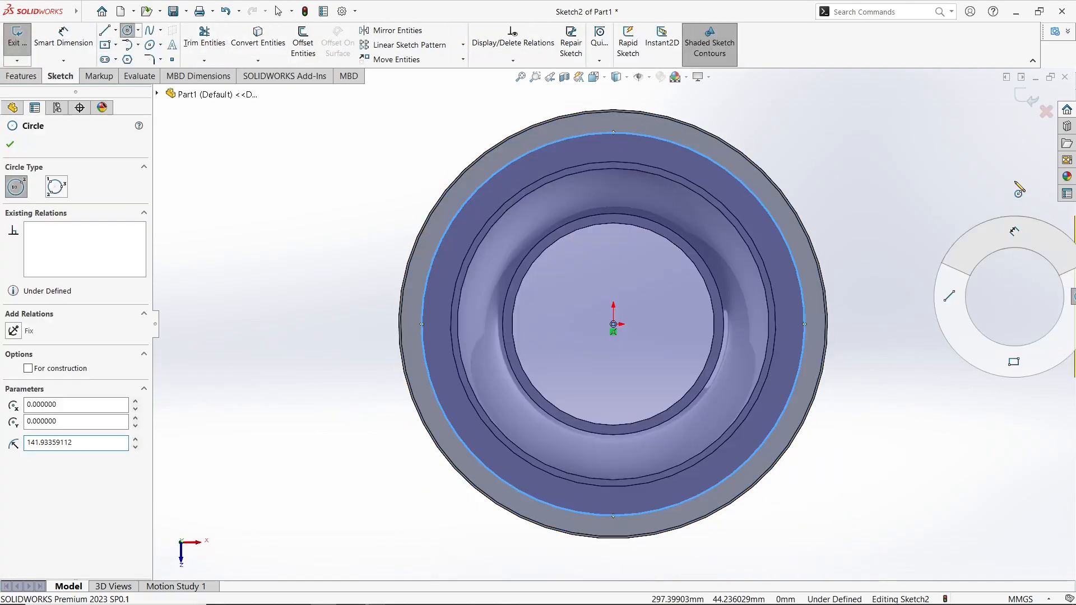
- Dimension the circle's diameter as 270 mm
{"action": "left_click", "coordinate": [771, 207]}
{"action": "left_click", "coordinate": [939, 279]}
{"action": "type", "text": "270"}
{"action": "key", "text": "Return"}
- View the sketch from the top and draw a small hole circle centered on the 270 mm circle, vertically above the origin
{"action": "mouse_move", "coordinate": [892, 355]}
{"action": "middle_mouse_down"}
{"action": "mouse_move", "coordinate": [888, 1]}
{"action": "mouse_move", "coordinate": [973, 285]}
{"action": "mouse_move", "coordinate": [932, 272]}
{"action": "mouse_move", "coordinate": [879, 372]}
{"action": "middle_mouse_up"}
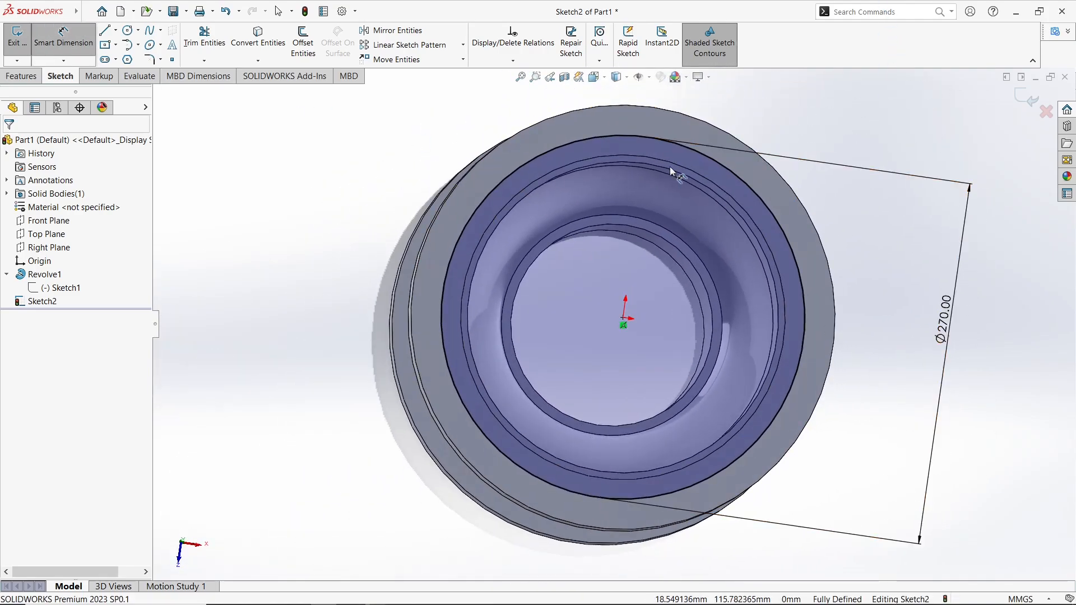
{"action": "key", "text": "space"}
{"action": "left_click", "coordinate": [433, 314]}
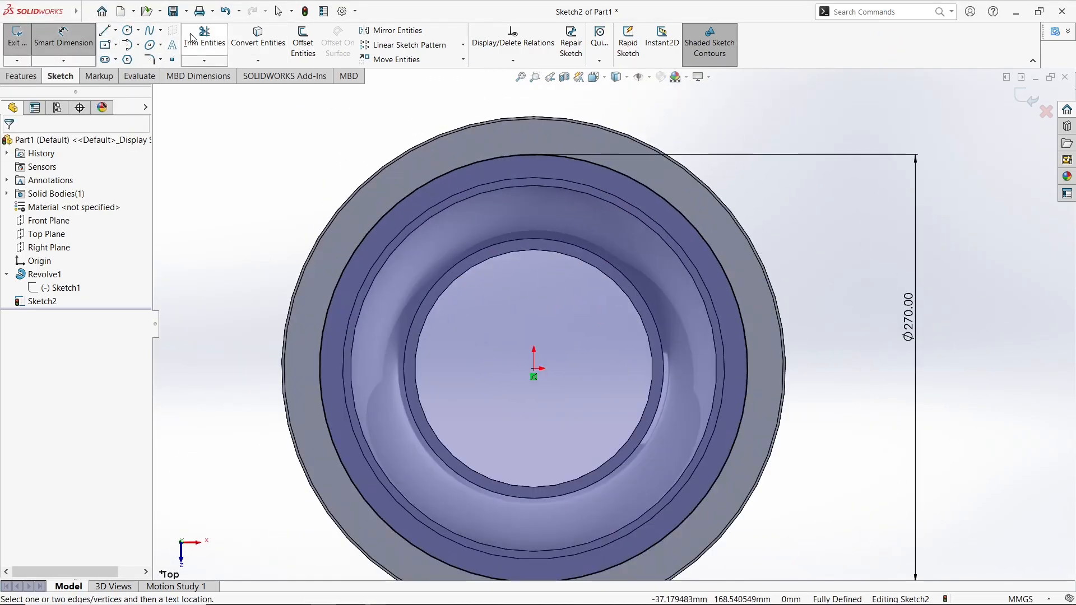
{"action": "left_click", "coordinate": [128, 31]}
{"action": "left_click", "coordinate": [534, 154]}
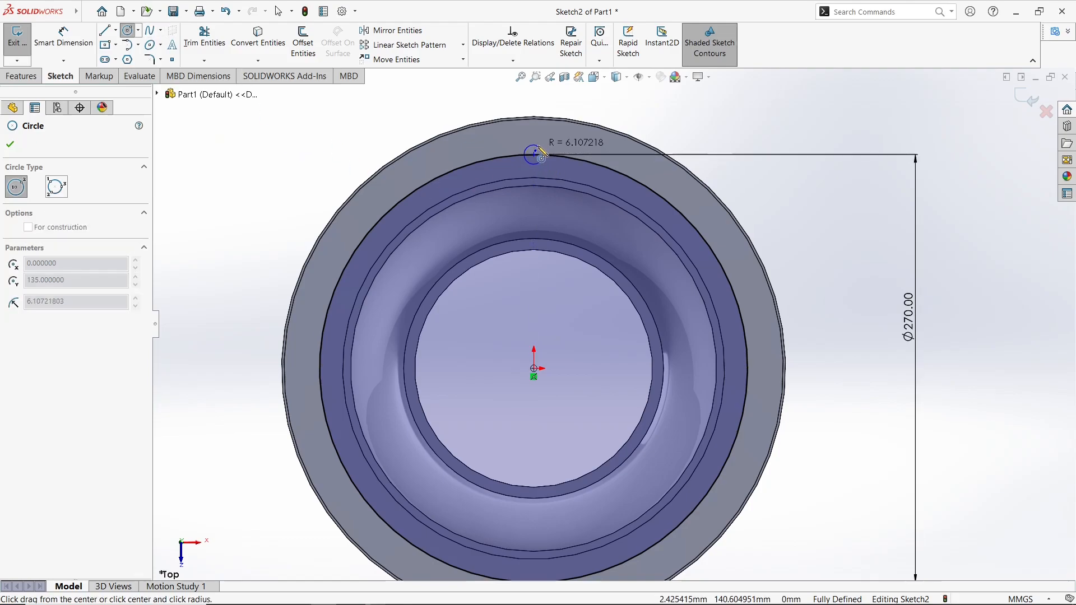
{"action": "left_click", "coordinate": [544, 147]}
{"action": "key", "text": "Escape"}
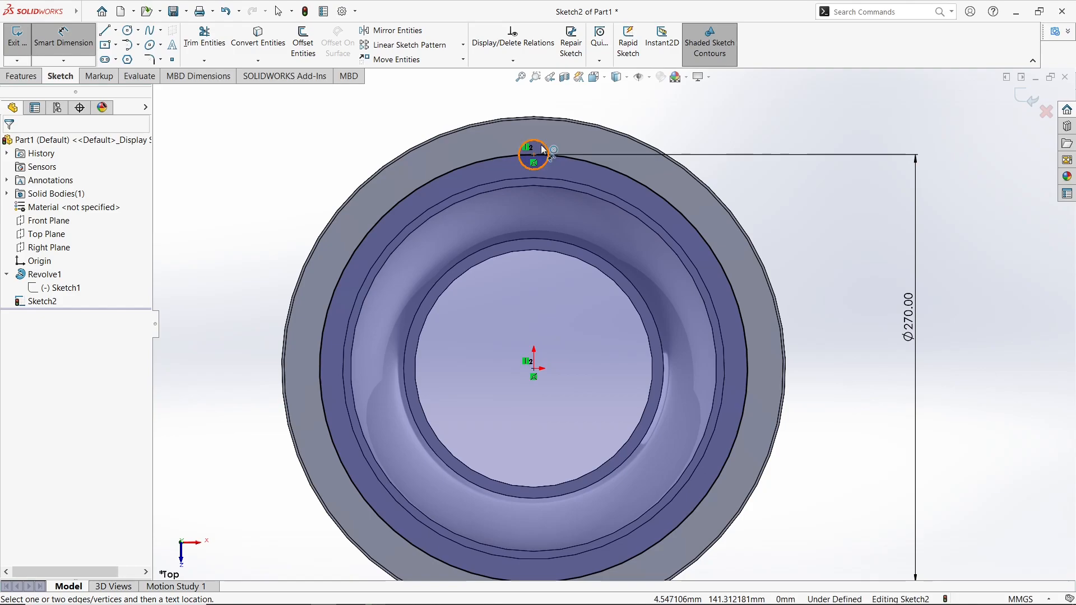
- Dimension the small hole circle's diameter as 14 mm
{"action": "left_click", "coordinate": [543, 150]}
{"action": "left_click", "coordinate": [663, 114]}
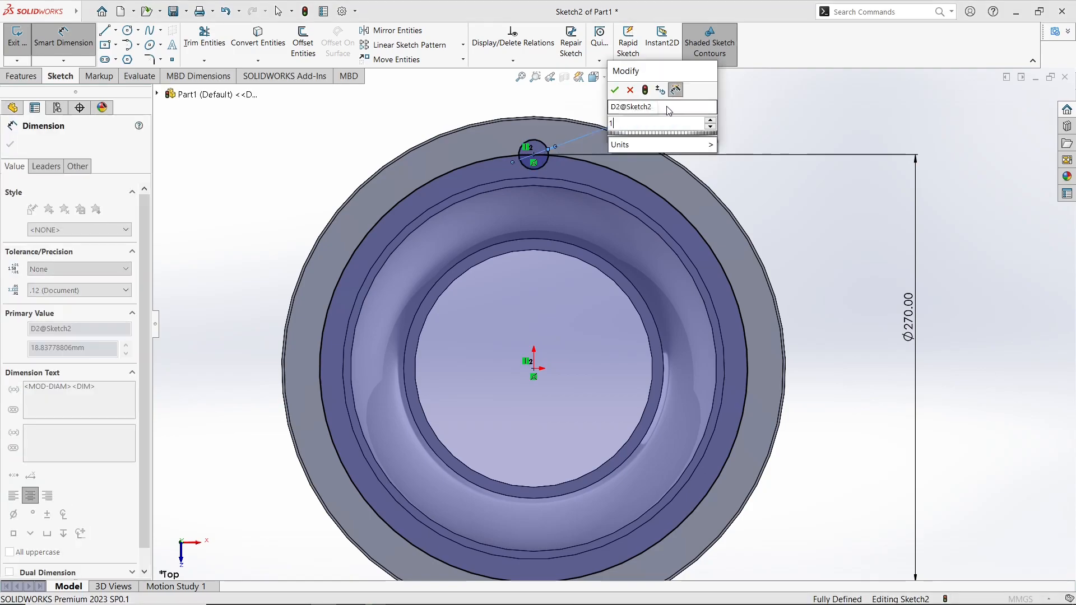
{"action": "type", "text": "14"}
{"action": "key", "text": "Return"}
{"action": "key", "text": "Escape"}
- Convert the 270 mm circle to construction geometry
{"action": "right_click", "coordinate": [480, 159]}
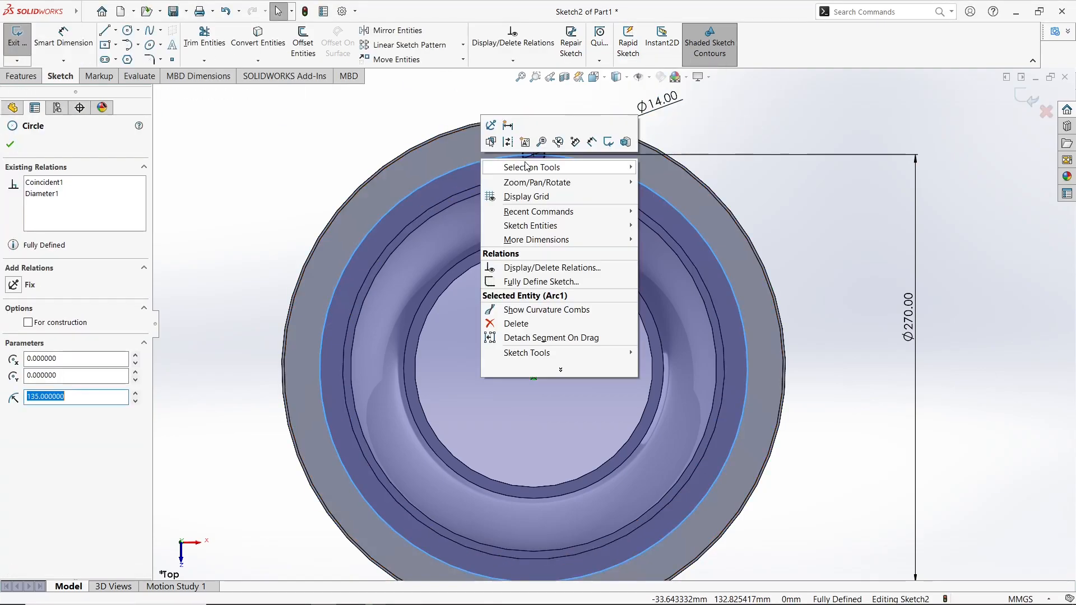
{"action": "left_click", "coordinate": [493, 126]}
{"action": "left_click", "coordinate": [370, 125]}
- Circular-pattern the 14 mm circle around the origin with 8 equally spaced instances over 360 degrees
{"action": "left_click", "coordinate": [463, 45]}
{"action": "left_click", "coordinate": [460, 74]}
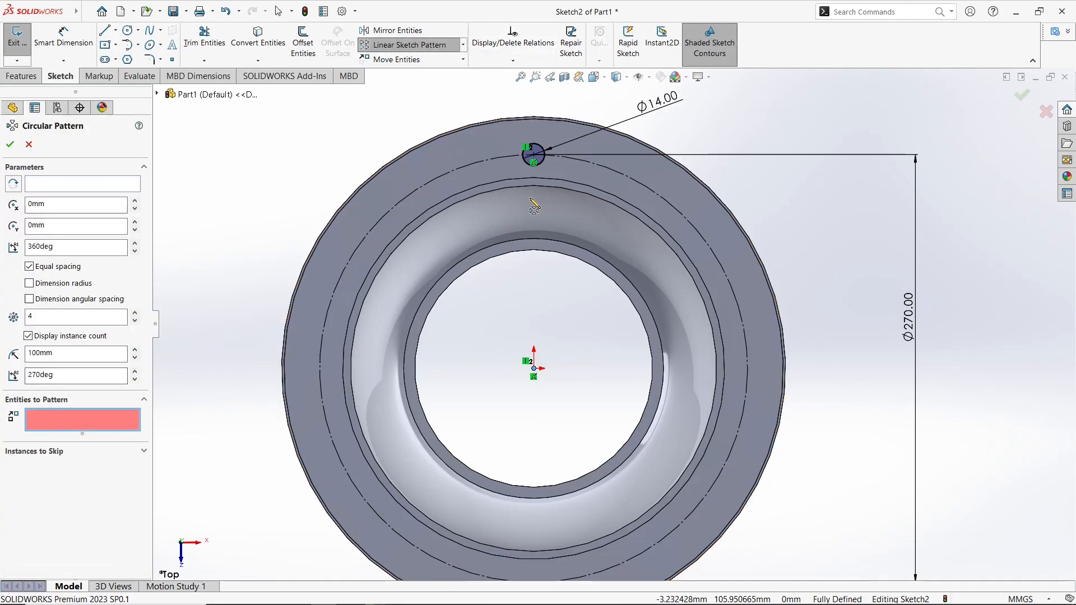
{"action": "left_click", "coordinate": [543, 166]}
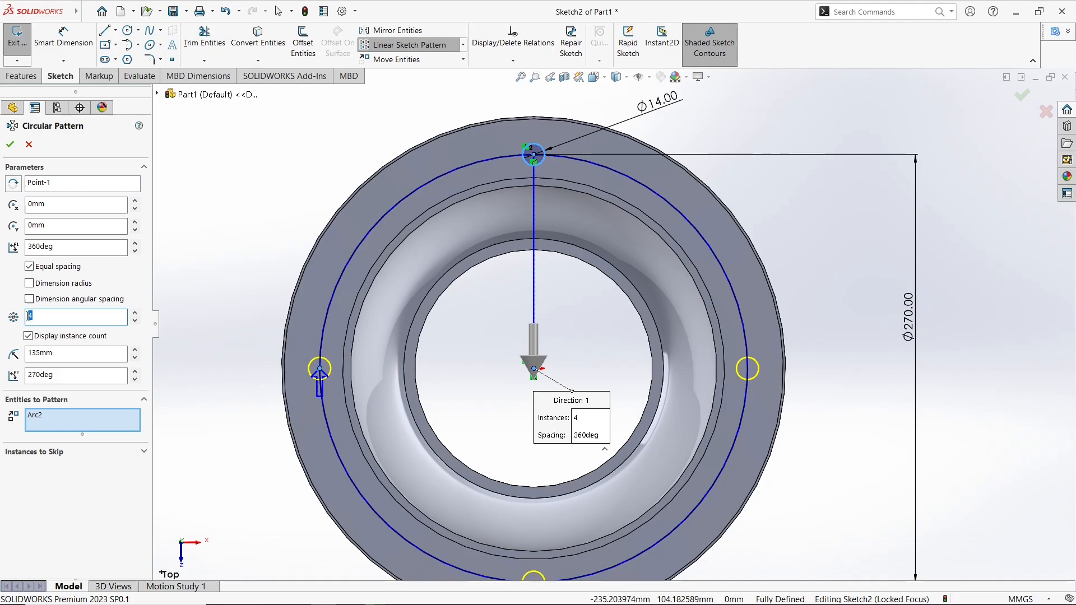
{"action": "left_click", "coordinate": [10, 144]}
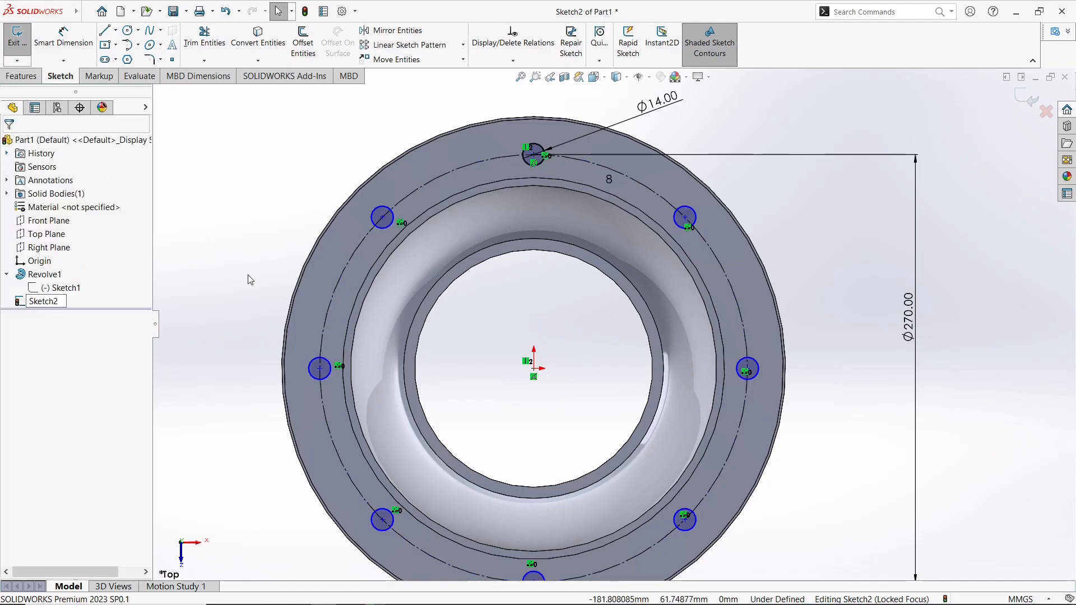
- Cut the eight 14 mm holes through the upper flange with an extruded cut
{"action": "middle_click_drag", "start_coordinate": [241, 269], "coordinate": [322, 227]}
{"action": "left_click", "coordinate": [23, 76]}
{"action": "left_click", "coordinate": [194, 43]}
{"action": "left_click", "coordinate": [79, 221]}
{"action": "left_click", "coordinate": [79, 283]}
{"action": "middle_click_drag", "start_coordinate": [302, 310], "coordinate": [364, 328]}
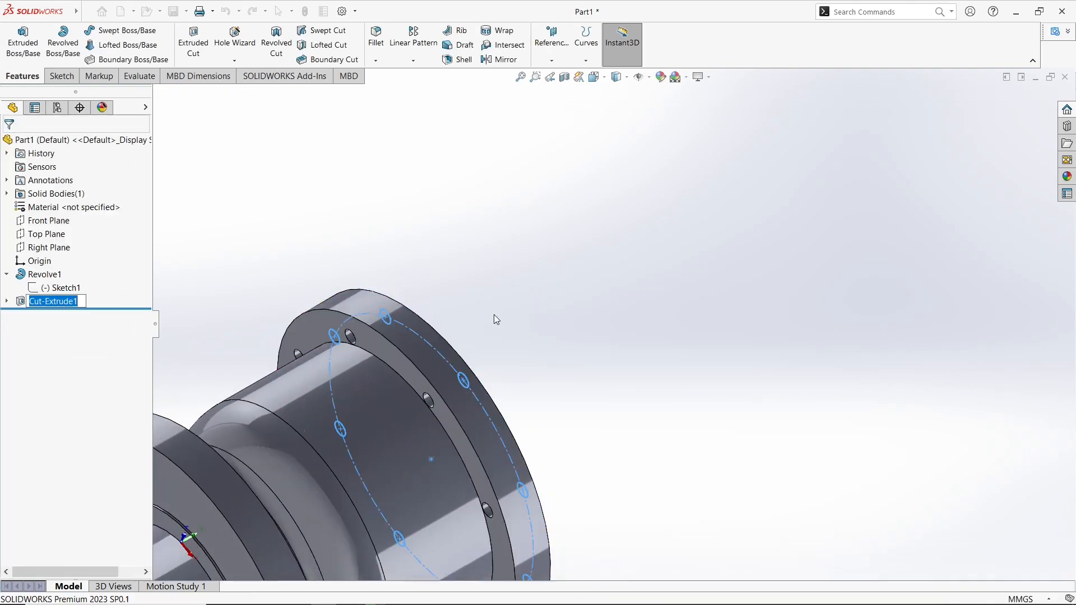
- Edit the upper flange's hole sketch and set the bolt circle's diameter to 275 mm
{"action": "middle_click_drag", "start_coordinate": [493, 315], "coordinate": [599, 325]}
{"action": "scroll", "coordinate": [875, 426], "scroll_direction": "up", "scroll_amount": 5}
{"action": "middle_click_drag", "start_coordinate": [875, 426], "coordinate": [679, 268]}
{"action": "left_click", "coordinate": [47, 289]}
{"action": "left_click", "coordinate": [7, 302]}
{"action": "left_click", "coordinate": [46, 315]}
{"action": "left_click", "coordinate": [55, 275]}
{"action": "double_click", "coordinate": [931, 281]}
{"action": "type", "text": "275"}
{"action": "key", "text": "Return"}
{"action": "key", "text": "Escape"}
- Start a sketch on the opposite flange's end face and draw an origin-centered circle of about 128 mm radius
{"action": "mouse_move", "coordinate": [872, 329]}
{"action": "middle_mouse_down"}
{"action": "mouse_move", "coordinate": [830, 190]}
{"action": "mouse_move", "coordinate": [798, 149]}
{"action": "middle_mouse_up"}
{"action": "scroll", "coordinate": [798, 150], "scroll_direction": "down", "scroll_amount": 6}
{"action": "scroll", "coordinate": [679, 231], "scroll_direction": "up", "scroll_amount": 2}
{"action": "scroll", "coordinate": [678, 231], "scroll_direction": "up", "scroll_amount": 5}
{"action": "middle_click_drag", "start_coordinate": [788, 264], "coordinate": [500, 168]}
{"action": "left_click", "coordinate": [511, 311]}
{"action": "left_click", "coordinate": [560, 274]}
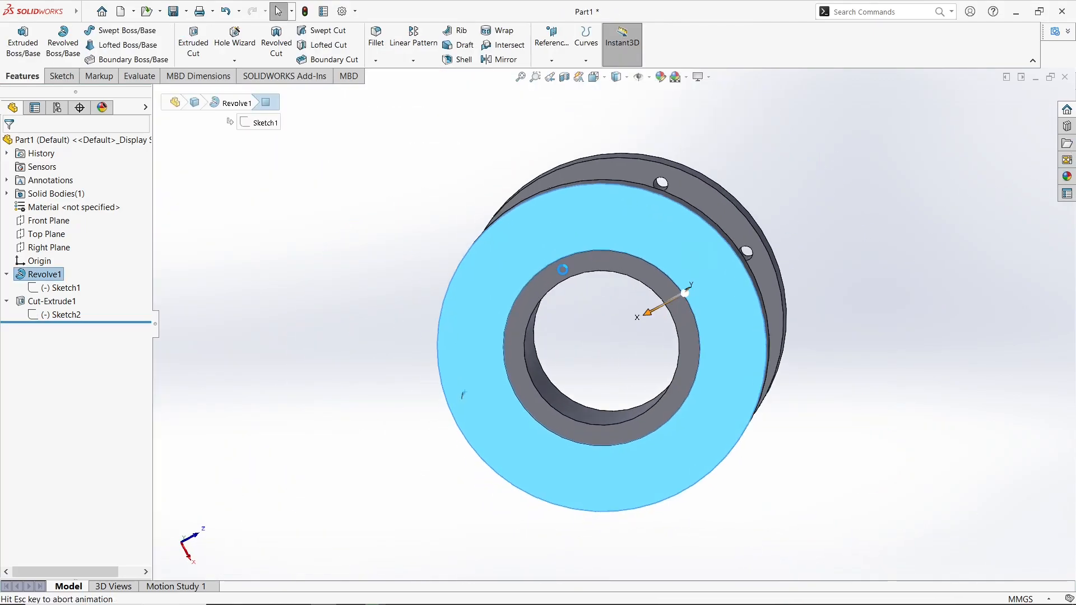
{"action": "left_click", "coordinate": [127, 31]}
{"action": "left_click", "coordinate": [613, 307]}
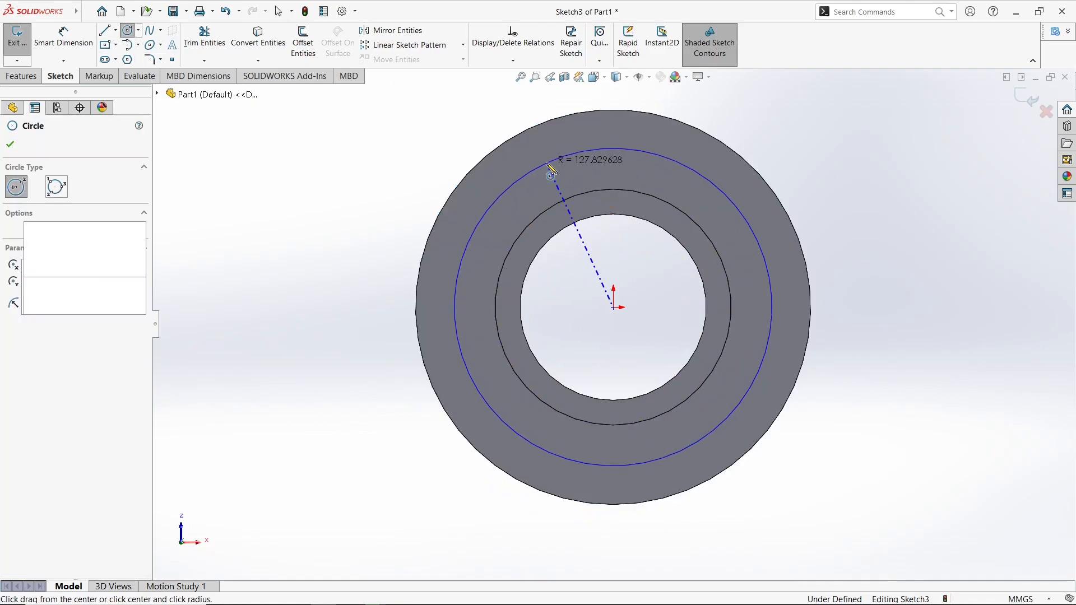
{"action": "left_click", "coordinate": [549, 163]}
- Dimension the circle's diameter as 275 mm and draw a hole circle of about 12.7 mm radius centered on it, right of vertical
{"action": "left_click", "coordinate": [73, 44]}
{"action": "left_click", "coordinate": [480, 217]}
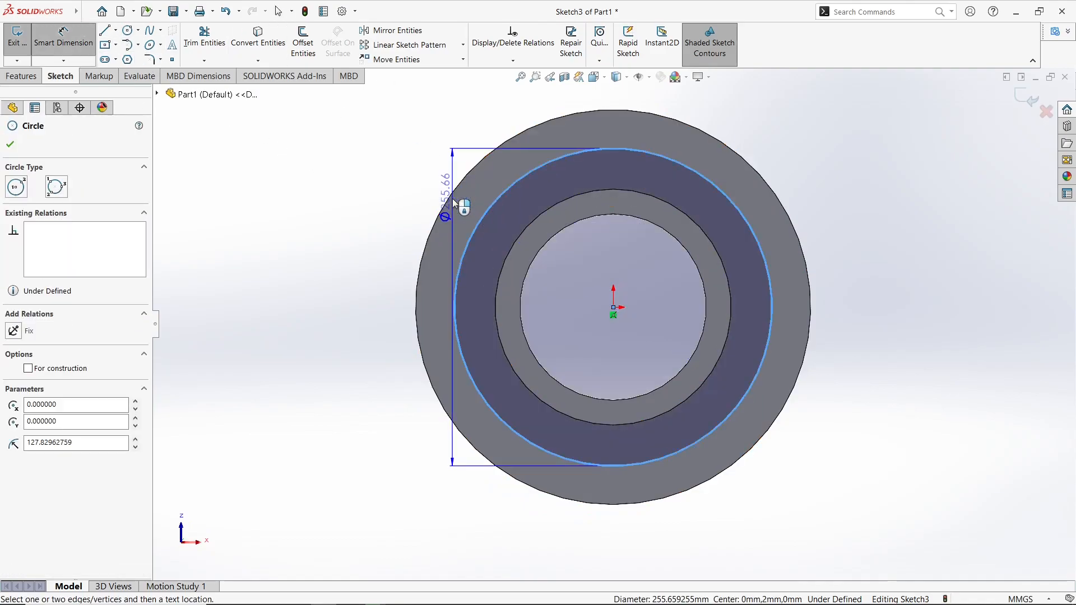
{"action": "left_click", "coordinate": [313, 266]}
{"action": "type", "text": "275"}
{"action": "key", "text": "Return"}
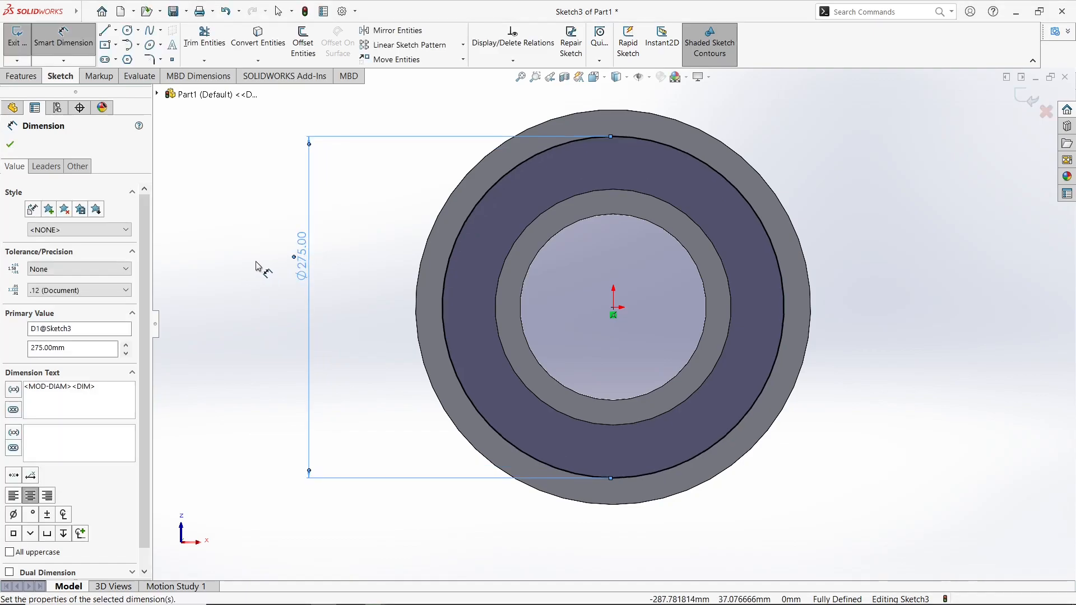
{"action": "left_click", "coordinate": [127, 30]}
{"action": "left_click_drag", "start_coordinate": [662, 143], "coordinate": [676, 138]}
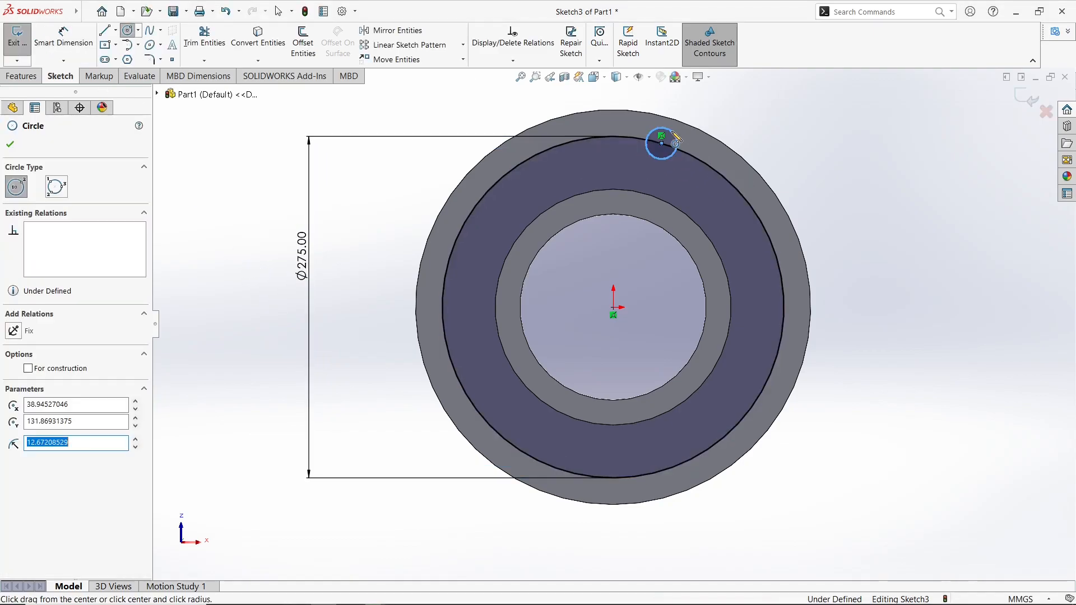
{"action": "left_click", "coordinate": [115, 30]}
{"action": "left_click", "coordinate": [134, 45]}
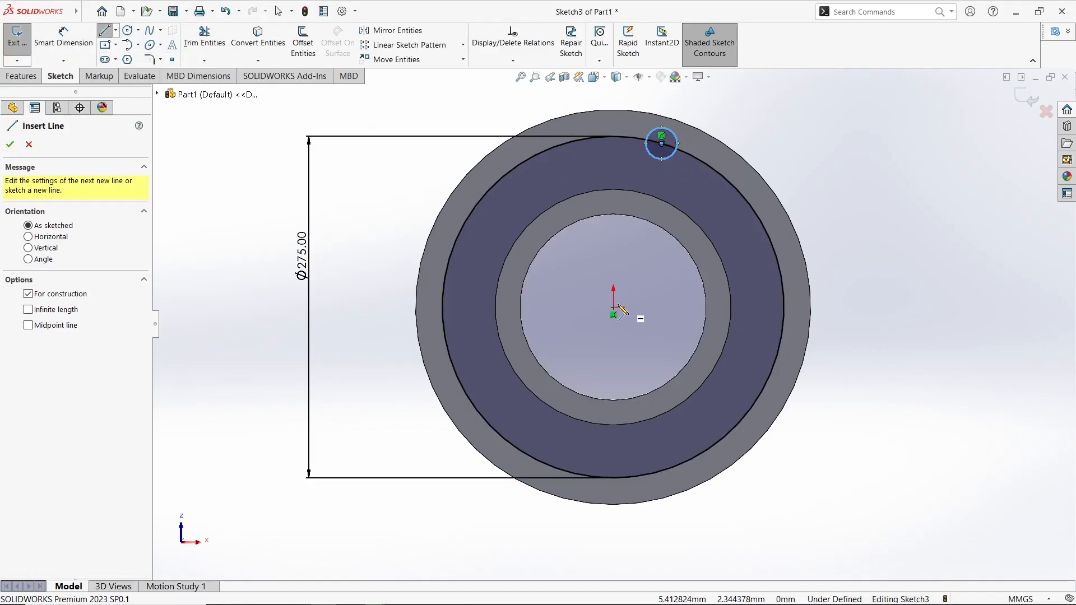
{"action": "left_click", "coordinate": [613, 307]}
{"action": "key", "text": "Escape"}
- Convert the 275 mm circle to construction geometry
{"action": "right_click", "coordinate": [693, 156]}
{"action": "left_click", "coordinate": [701, 138]}
- Try a 275 mm diameter dimension on the small hole circle and undo it
{"action": "left_click", "coordinate": [646, 139]}
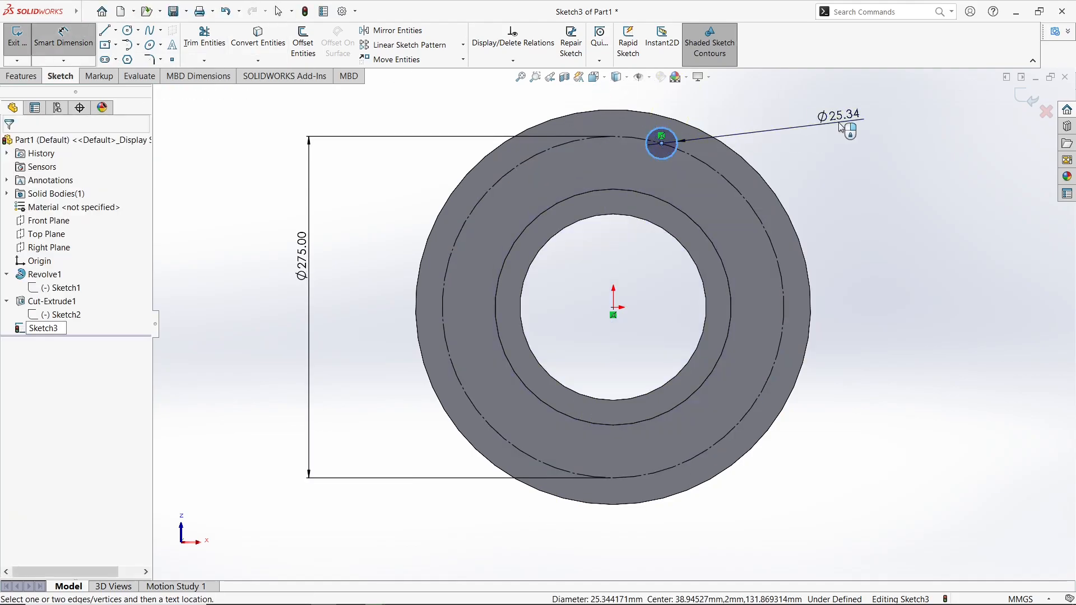
{"action": "left_click", "coordinate": [841, 115]}
{"action": "type", "text": "275"}
{"action": "key", "text": "Return"}
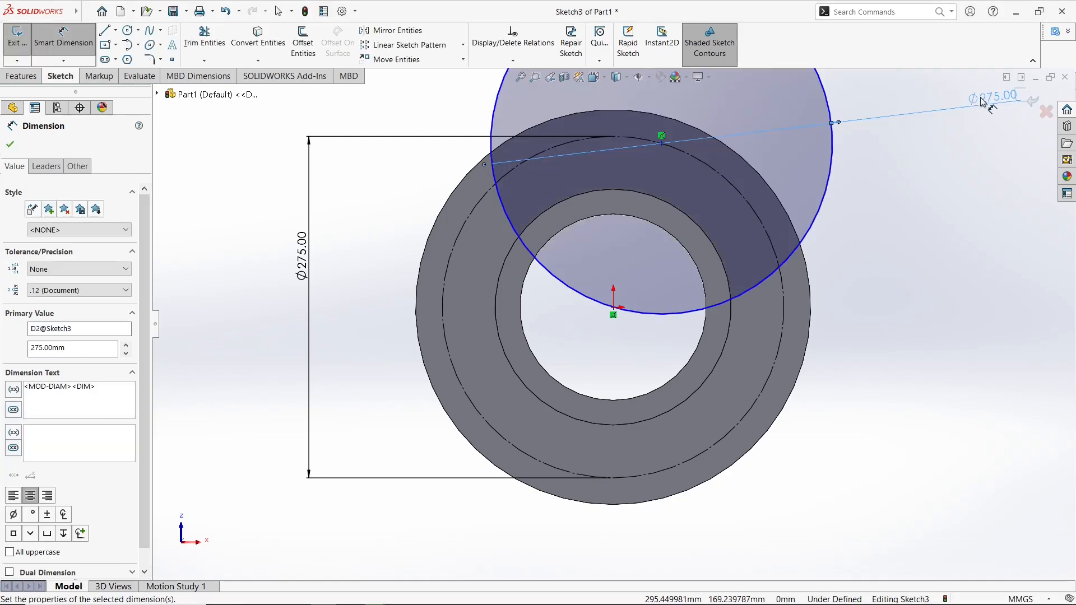
{"action": "double_click", "coordinate": [985, 97]}
{"action": "key", "text": "Escape"}
{"action": "key", "text": "Escape"}
{"action": "key", "text": "ctrl+z"}
{"action": "key", "text": "ctrl+z"}
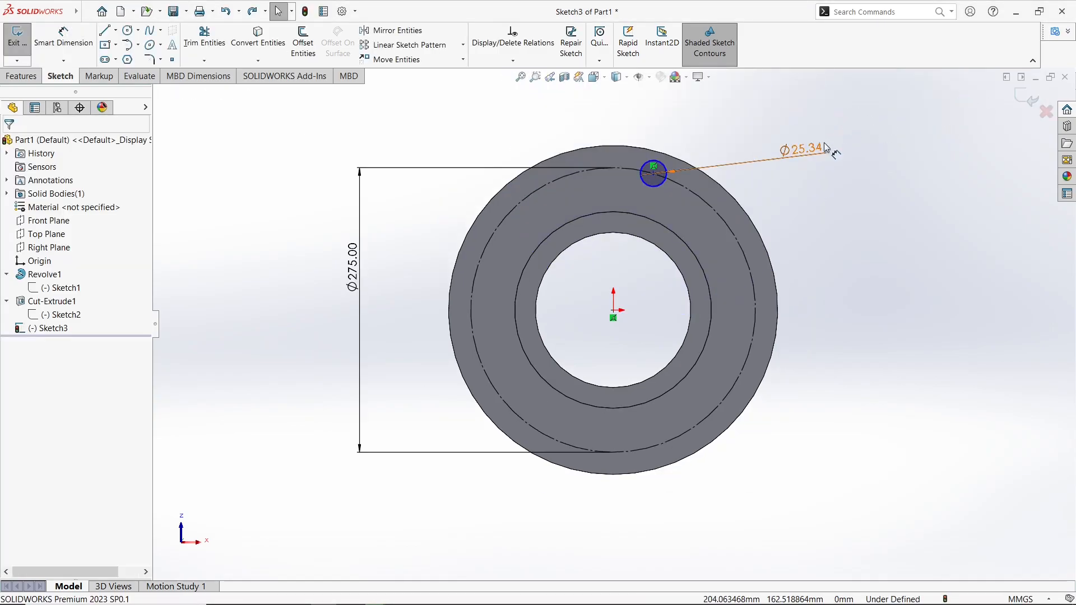
- Dimension the small hole circle's diameter as 22 mm
{"action": "left_click", "coordinate": [63, 37]}
{"action": "left_click", "coordinate": [661, 164]}
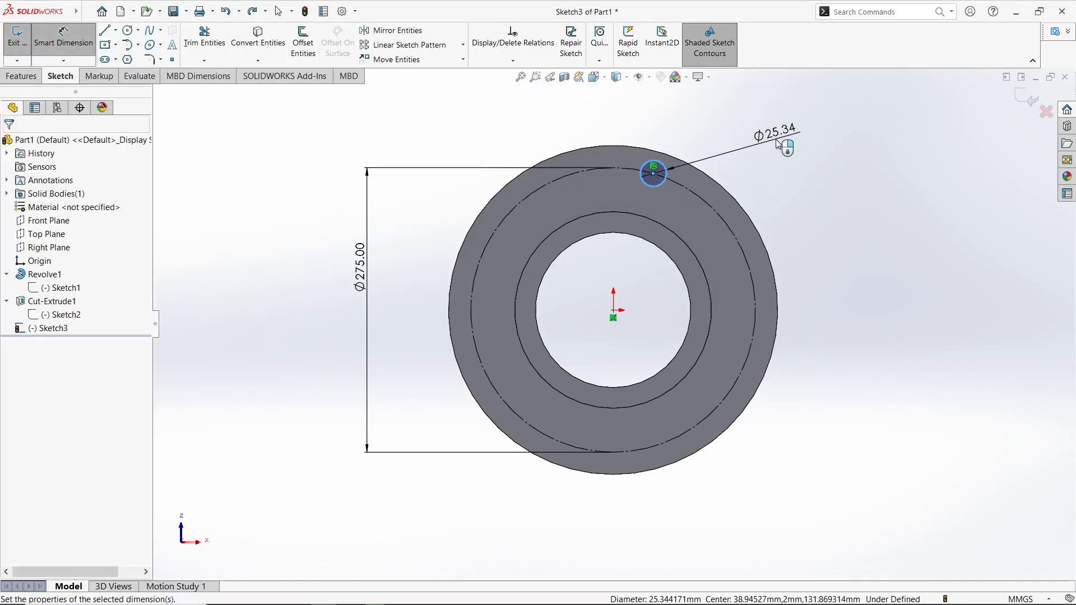
{"action": "left_click", "coordinate": [778, 141]}
{"action": "type", "text": "22"}
{"action": "key", "text": "Return"}
{"action": "key", "text": "Escape"}
- Circular-pattern the 22 mm circle around the origin with 12 equally spaced instances over 360 degrees
{"action": "left_click", "coordinate": [463, 45]}
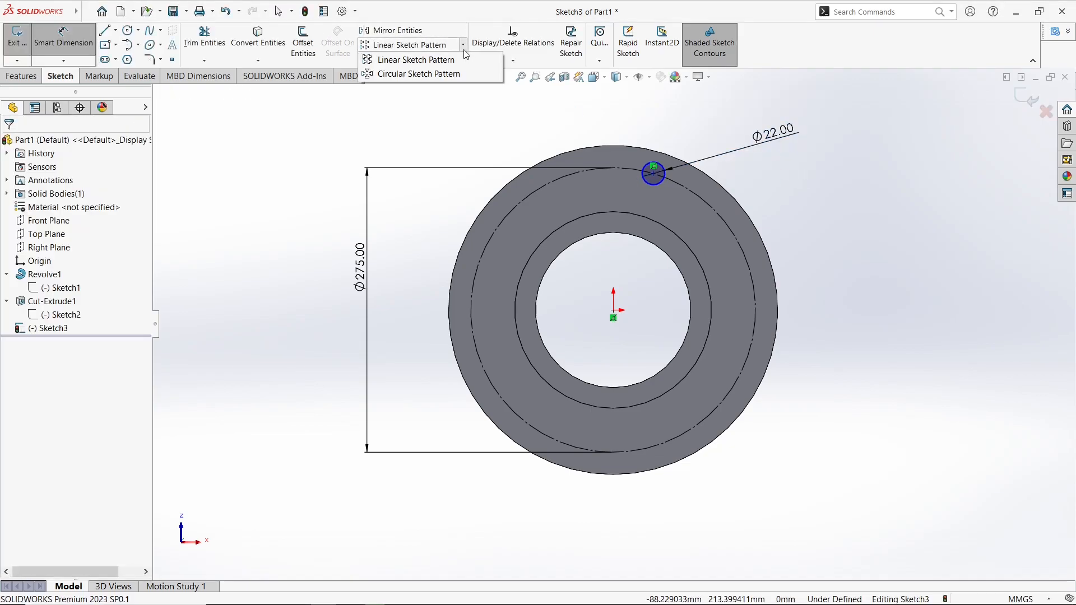
{"action": "left_click", "coordinate": [404, 68]}
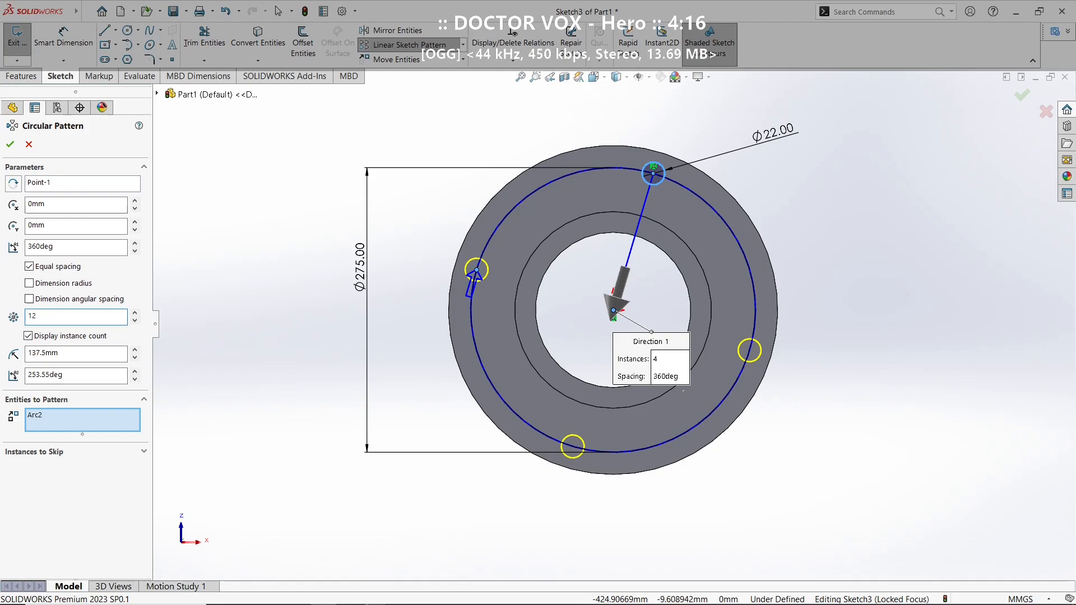
{"action": "left_click", "coordinate": [10, 145]}
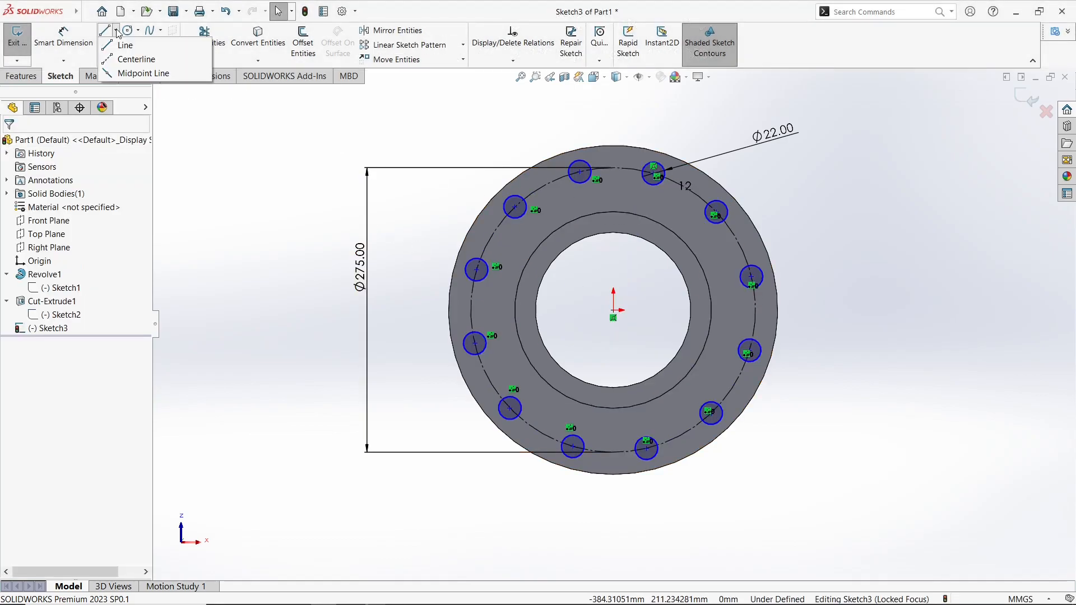
- Draw a vertical centerline about 195 mm long from the origin up past the flange's outer edge
{"action": "left_click", "coordinate": [136, 59]}
{"action": "left_click", "coordinate": [613, 310]}
{"action": "left_click", "coordinate": [613, 109]}
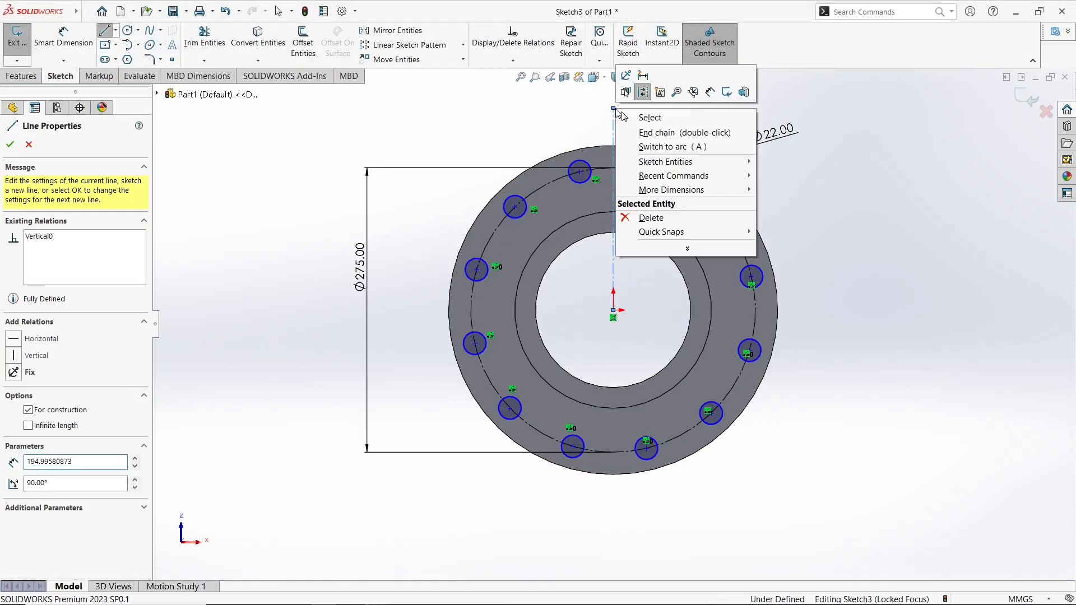
{"action": "key", "text": "Escape"}
- Draw centerlines from the origin to the centers of the two hole circles on either side of the vertical centerline
{"action": "left_click", "coordinate": [136, 58]}
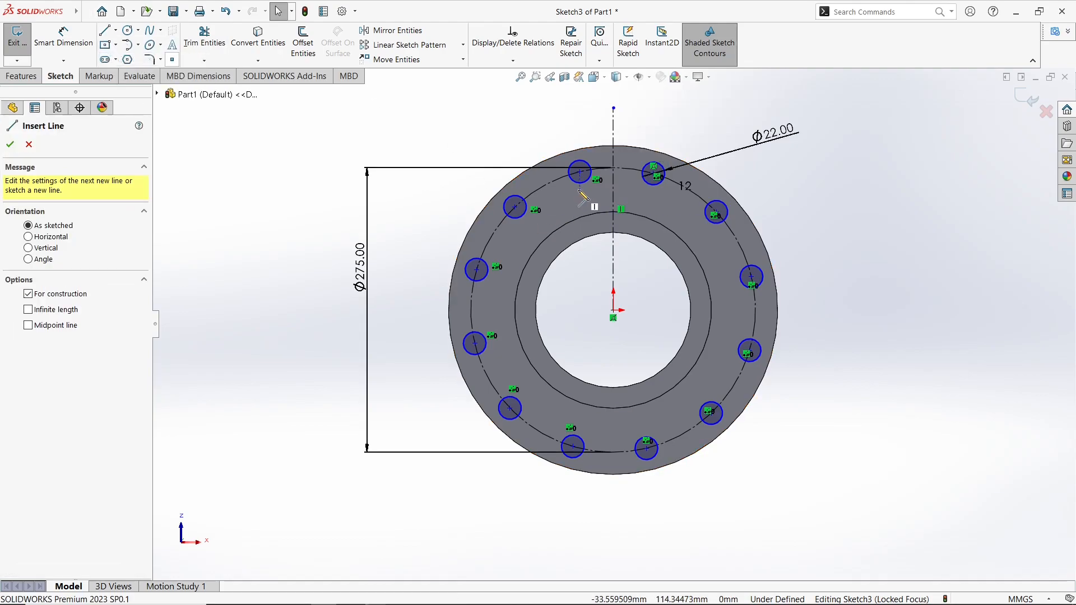
{"action": "left_click", "coordinate": [579, 172]}
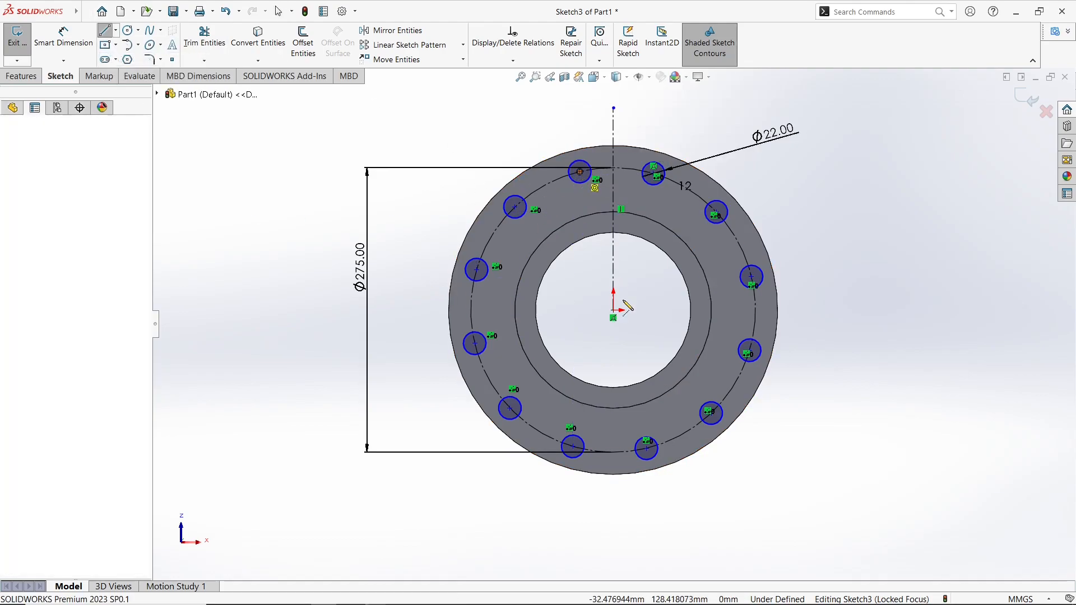
{"action": "left_click", "coordinate": [613, 310]}
{"action": "left_click", "coordinate": [653, 174]}
{"action": "key", "text": "Escape"}
{"action": "scroll", "coordinate": [692, 154], "scroll_direction": "down", "scroll_amount": 1}
{"action": "left_click_drag", "start_coordinate": [633, 308], "coordinate": [568, 273]}
{"action": "left_click", "coordinate": [554, 328]}
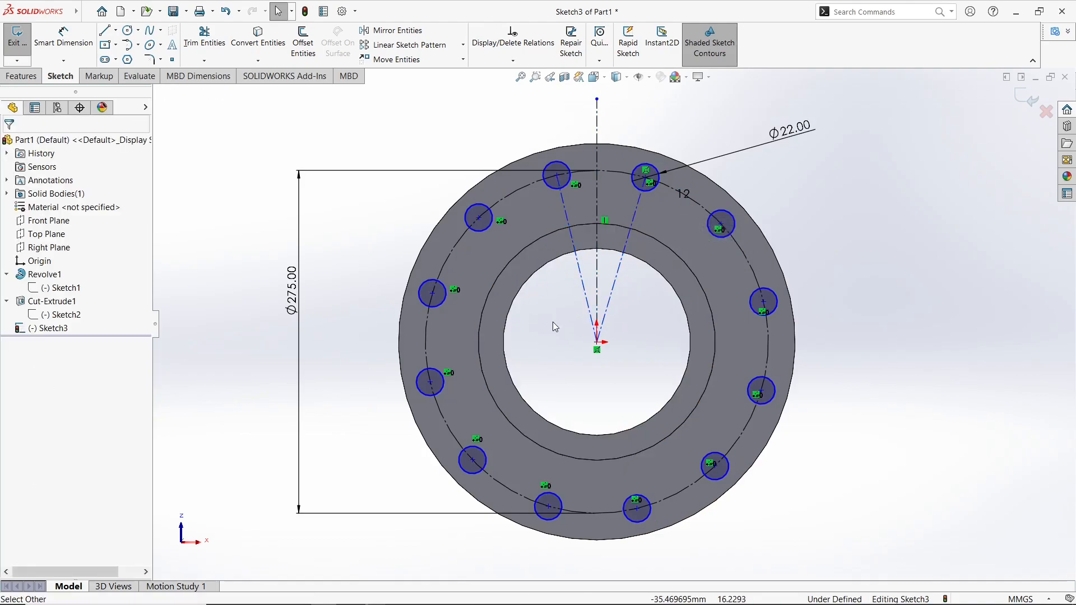
{"action": "left_click", "coordinate": [584, 289]}
{"action": "left_click", "coordinate": [597, 288], "text": "ctrl"}
{"action": "left_click", "coordinate": [613, 284], "text": "ctrl"}
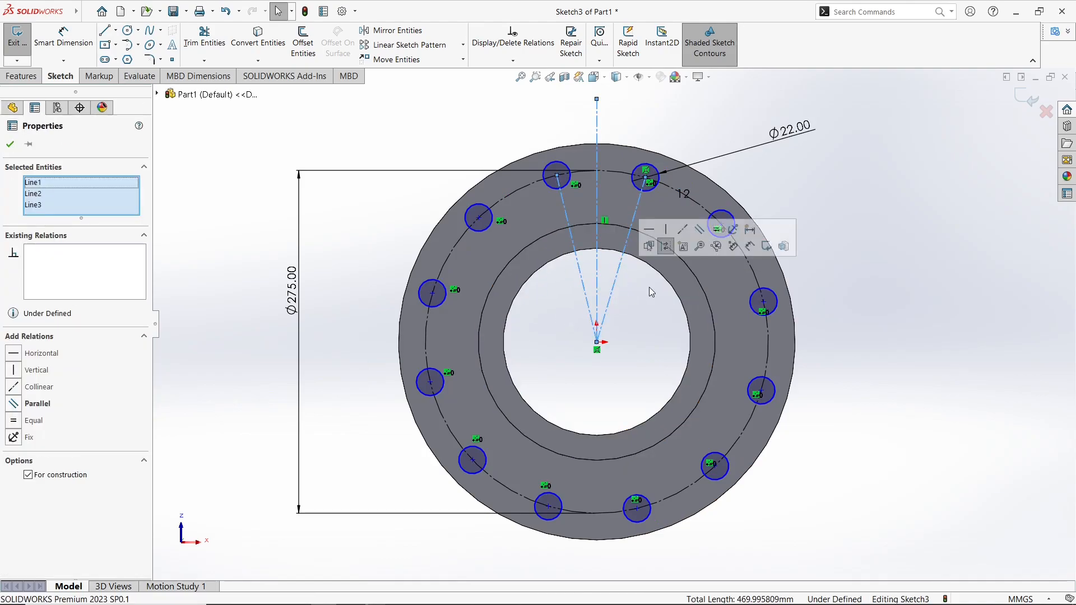
{"action": "left_click", "coordinate": [631, 312]}
{"action": "left_click", "coordinate": [609, 306]}
{"action": "left_click", "coordinate": [597, 305], "text": "ctrl"}
{"action": "left_click", "coordinate": [587, 302], "text": "ctrl"}
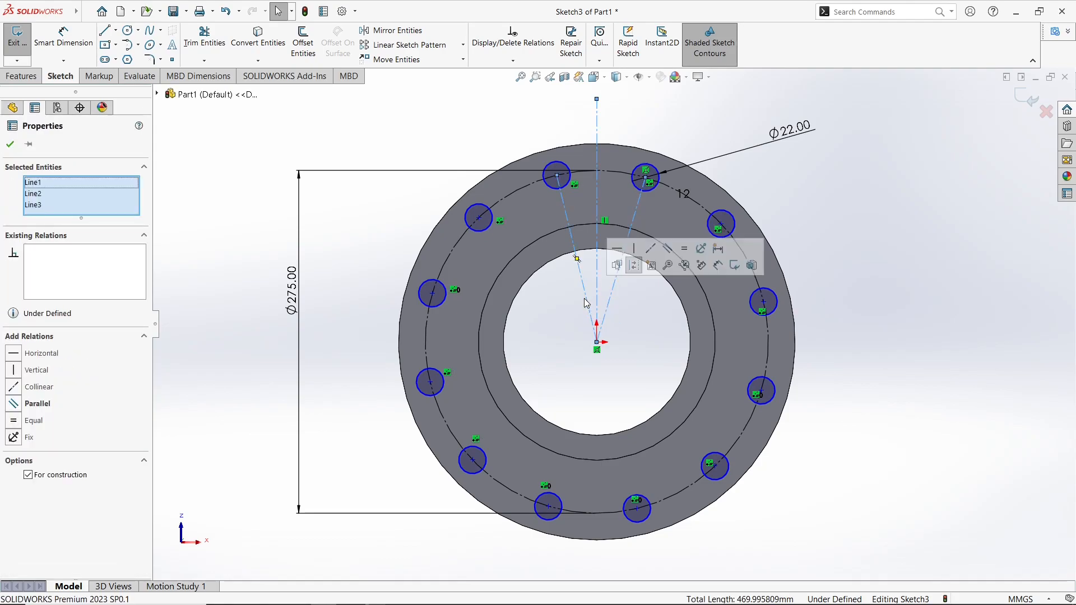
{"action": "left_click", "coordinate": [564, 314]}
{"action": "scroll", "coordinate": [620, 149], "scroll_direction": "down", "scroll_amount": 2}
{"action": "left_click", "coordinate": [73, 40]}
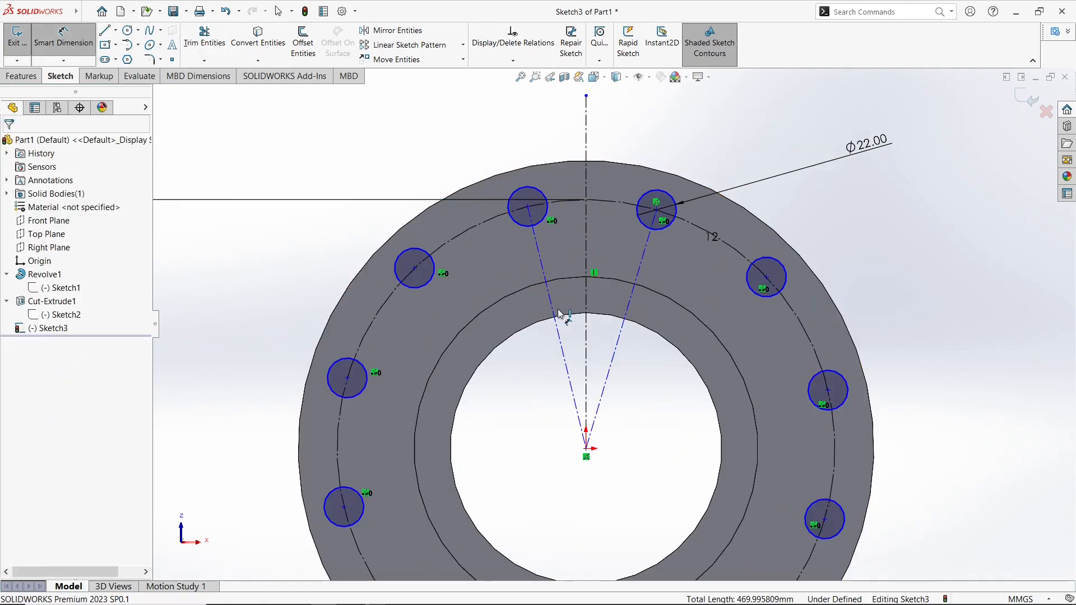
{"action": "left_click", "coordinate": [557, 330]}
{"action": "left_click", "coordinate": [586, 344]}
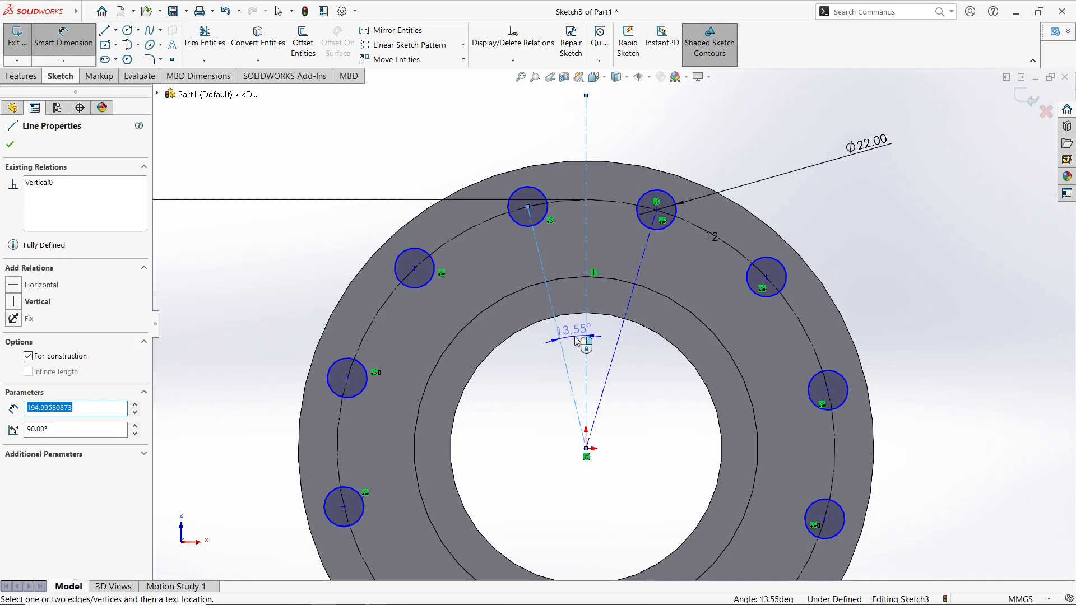
{"action": "left_click", "coordinate": [573, 341]}
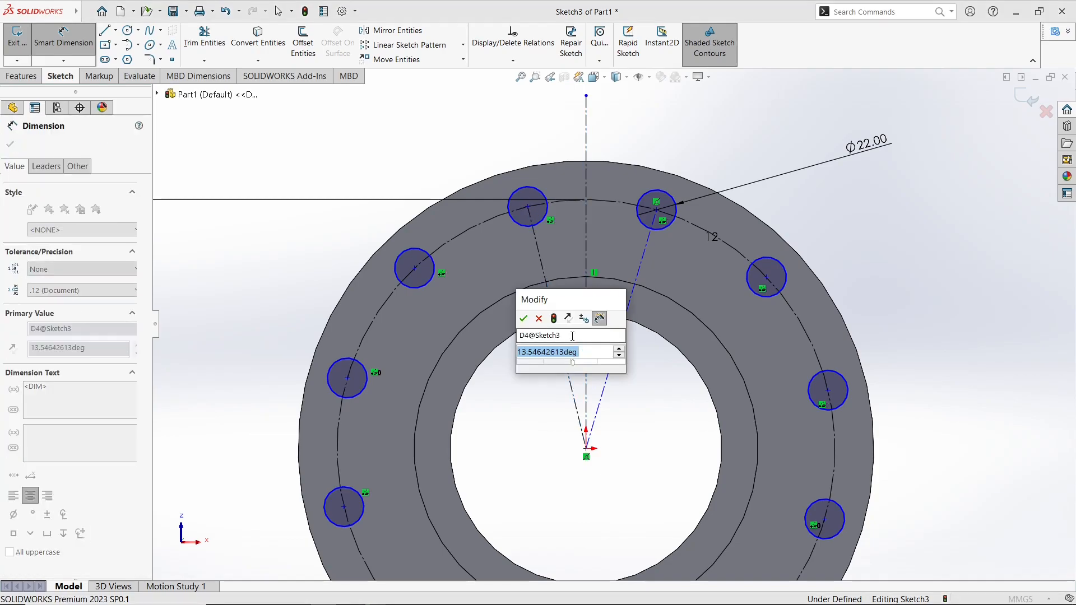
{"action": "left_click", "coordinate": [539, 319]}
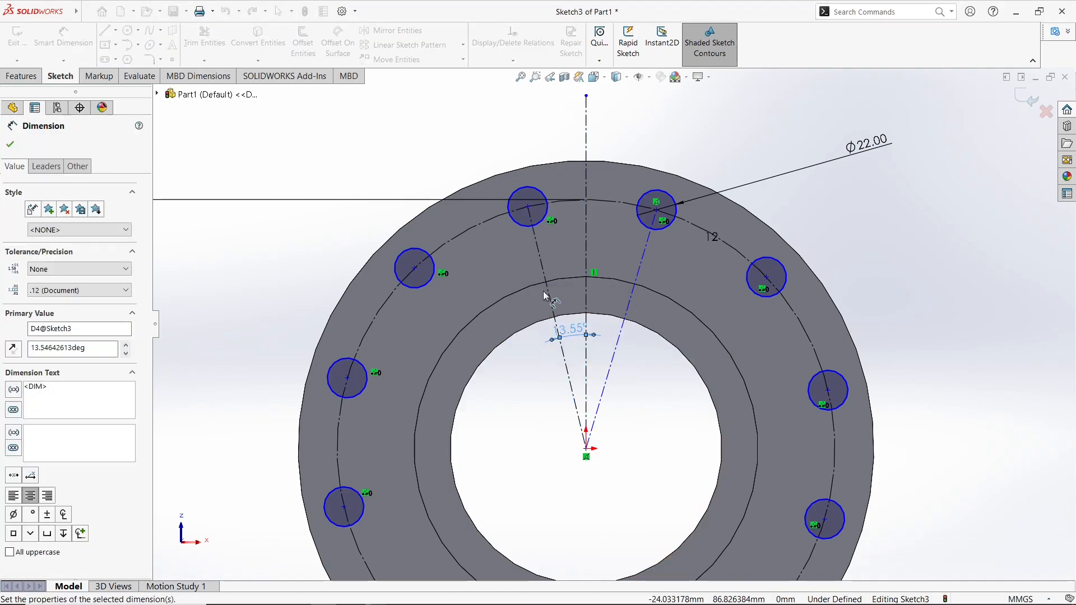
{"action": "key", "text": "Escape"}
{"action": "key", "text": "ctrl+z"}
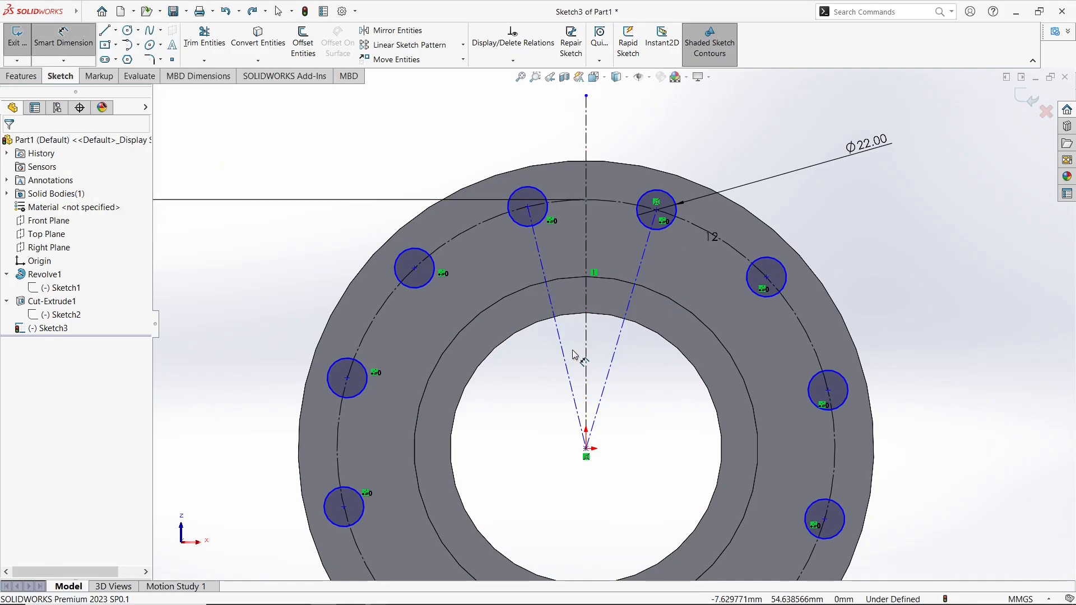
- Dimension the angle between the vertical centerline and the slanted centerline to its left as 15 degrees
{"action": "left_click", "coordinate": [565, 355]}
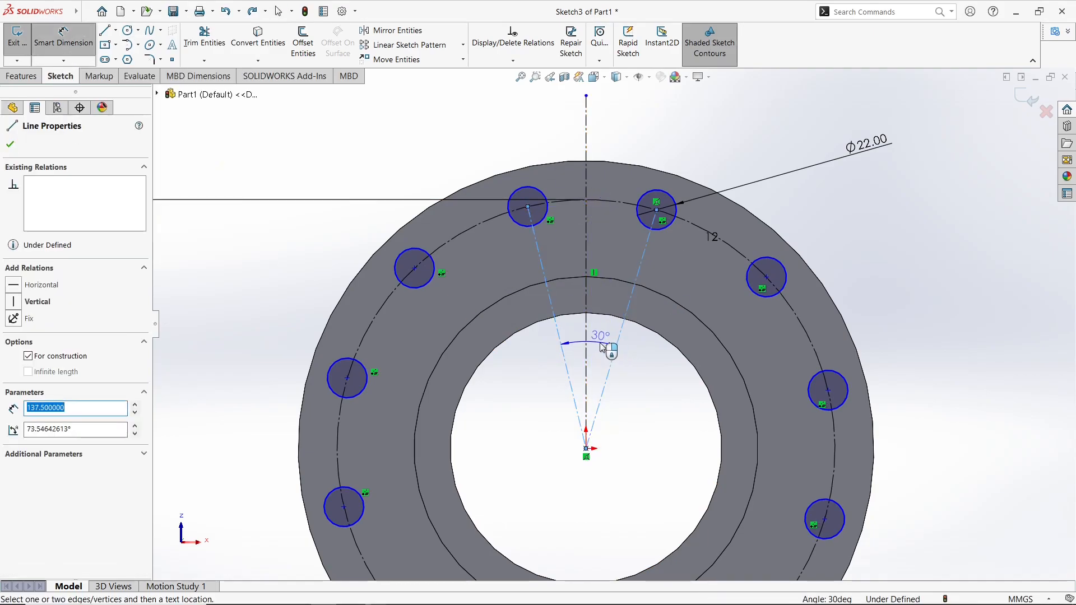
{"action": "key", "text": "Escape"}
{"action": "left_click", "coordinate": [586, 340]}
{"action": "left_click", "coordinate": [562, 344]}
{"action": "left_click", "coordinate": [576, 339]}
{"action": "type", "text": "15"}
{"action": "key", "text": "Return"}
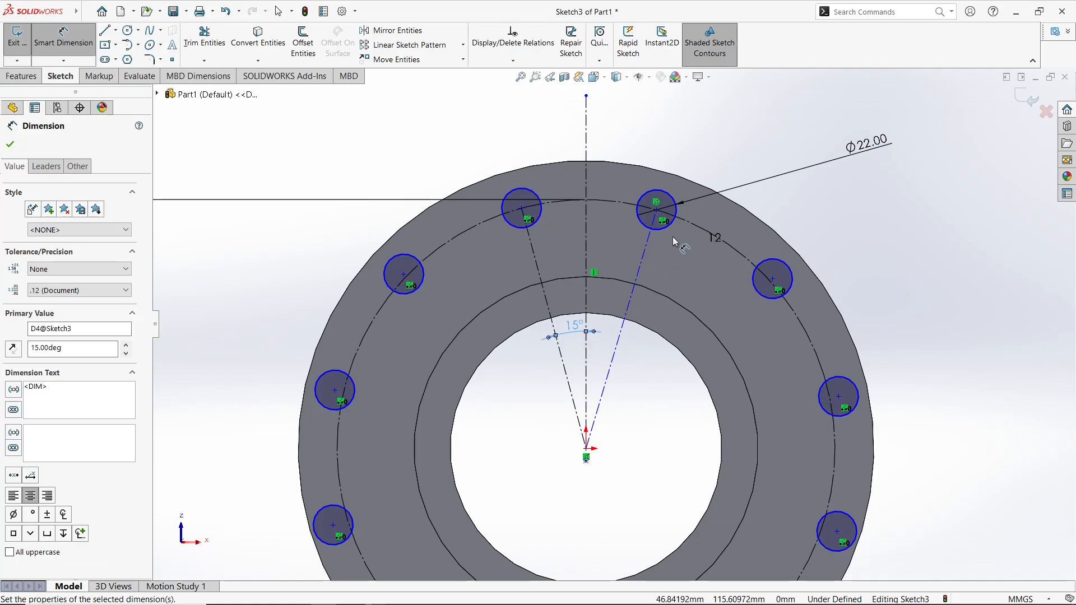
{"action": "key", "text": "Escape"}
{"action": "scroll", "coordinate": [644, 305], "scroll_direction": "up", "scroll_amount": 4}
{"action": "middle_click_drag", "start_coordinate": [647, 304], "coordinate": [614, 332]}
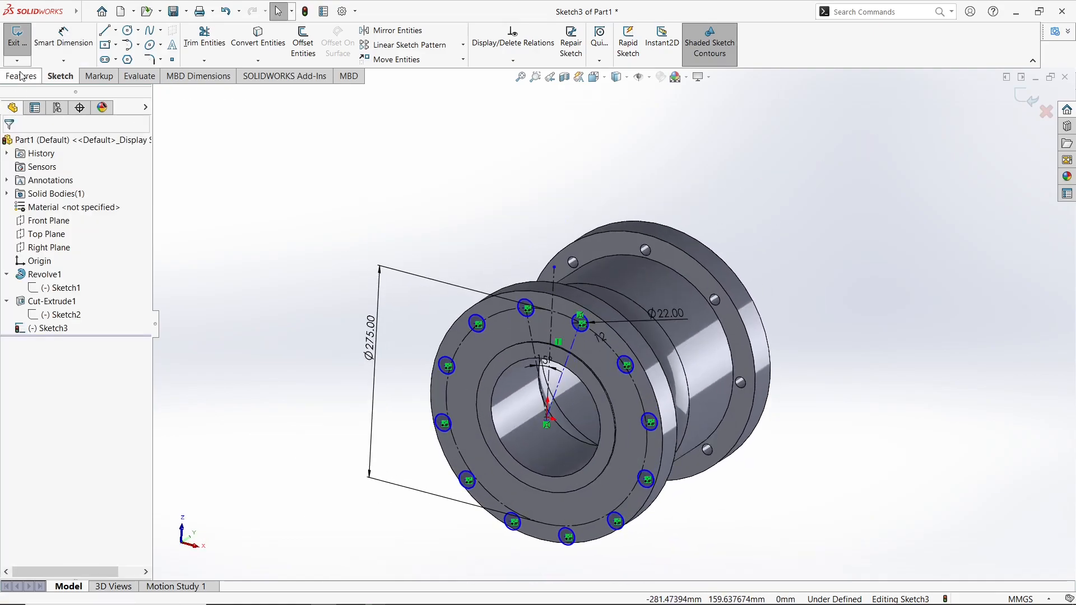
{"action": "left_click", "coordinate": [22, 75]}
{"action": "left_click", "coordinate": [37, 40]}
{"action": "left_click", "coordinate": [24, 144]}
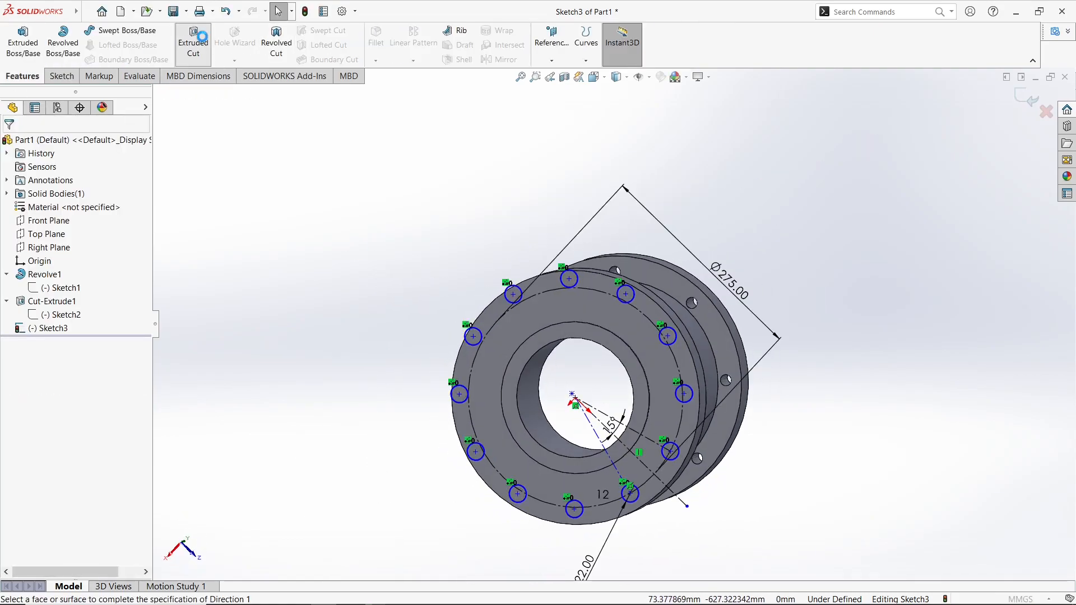
{"action": "left_click", "coordinate": [25, 144]}
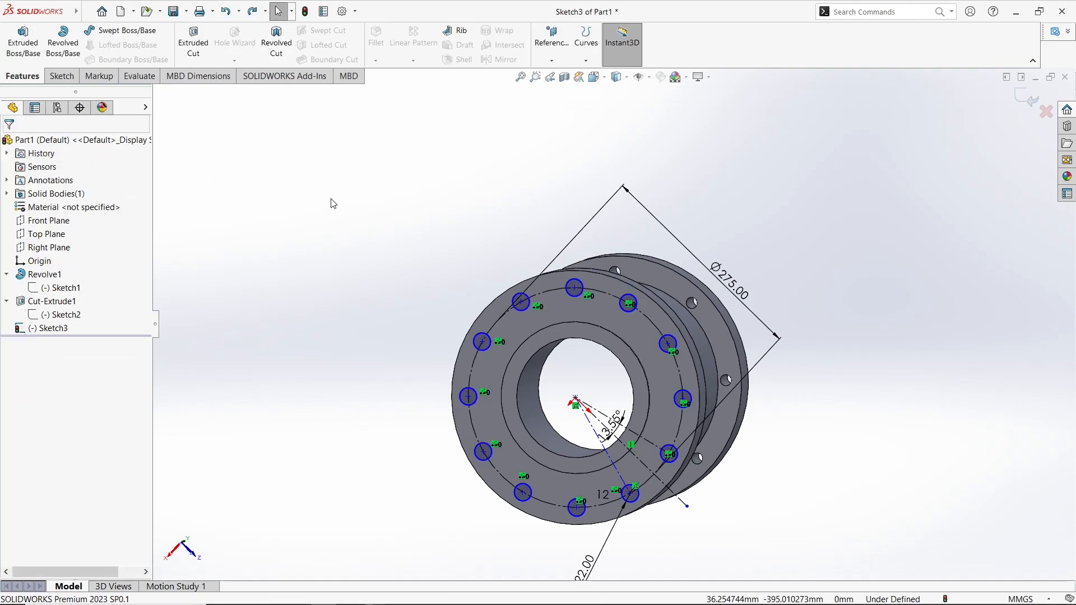
- Cut the twelve 22 mm circles through the flange with an Extruded Cut using the Up To Surface end condition
{"action": "scroll", "coordinate": [566, 312], "scroll_direction": "up", "scroll_amount": 2}
{"action": "scroll", "coordinate": [678, 381], "scroll_direction": "down", "scroll_amount": 2}
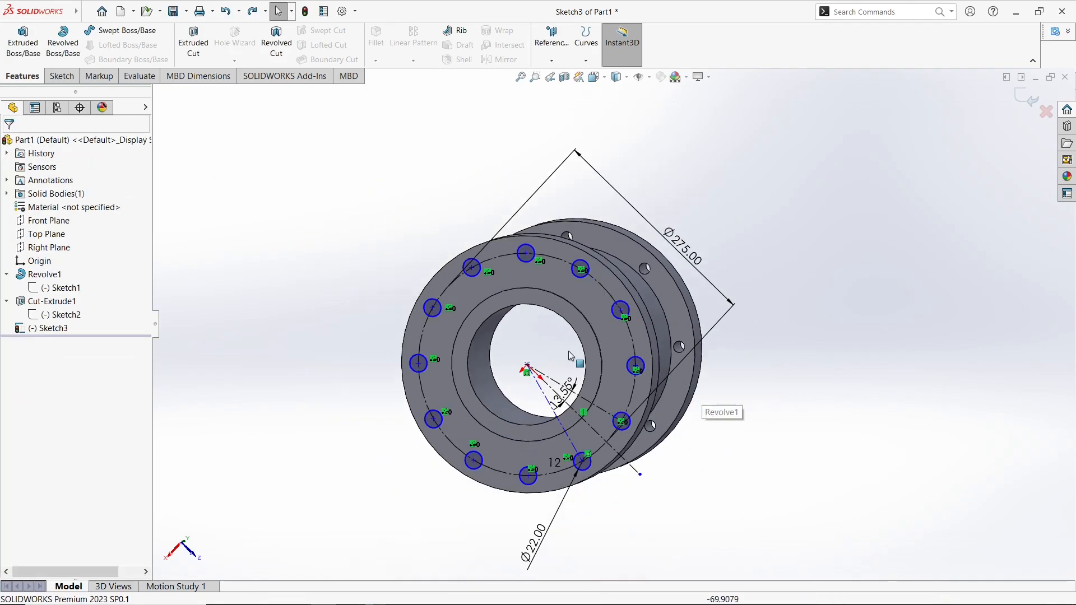
{"action": "left_click", "coordinate": [198, 37]}
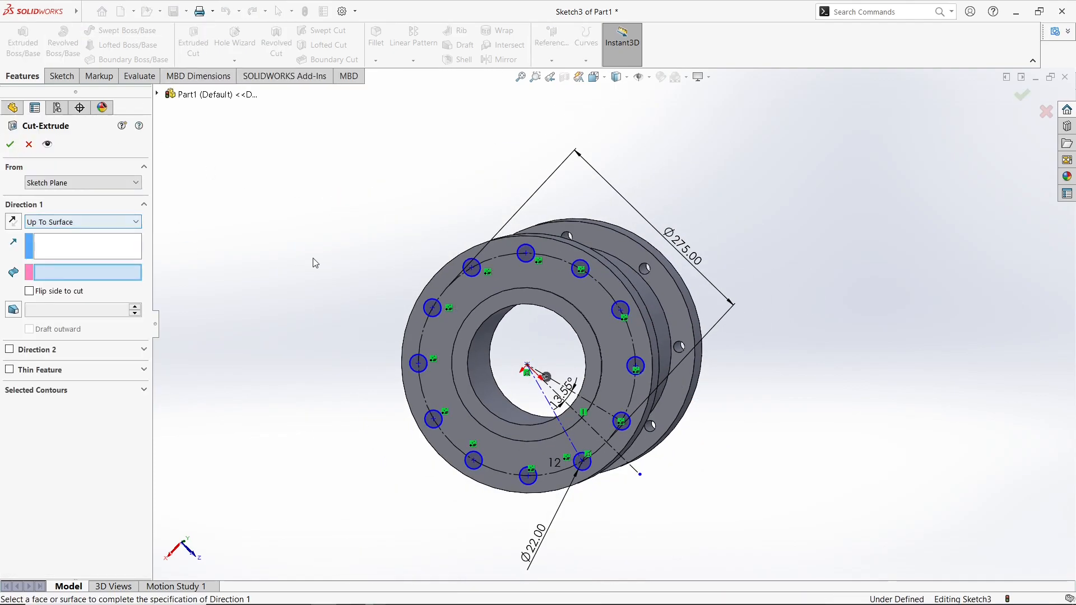
{"action": "left_click", "coordinate": [446, 300]}
{"action": "key", "text": "Return"}
- Fillet the circular edge where the cylindrical body meets the eight-hole flange with a 2 mm radius
{"action": "left_click", "coordinate": [377, 303]}
{"action": "middle_click_drag", "start_coordinate": [377, 302], "coordinate": [493, 370]}
{"action": "scroll", "coordinate": [667, 237], "scroll_direction": "down", "scroll_amount": 3}
{"action": "middle_click_drag", "start_coordinate": [667, 237], "coordinate": [718, 258]}
{"action": "left_click", "coordinate": [611, 267]}
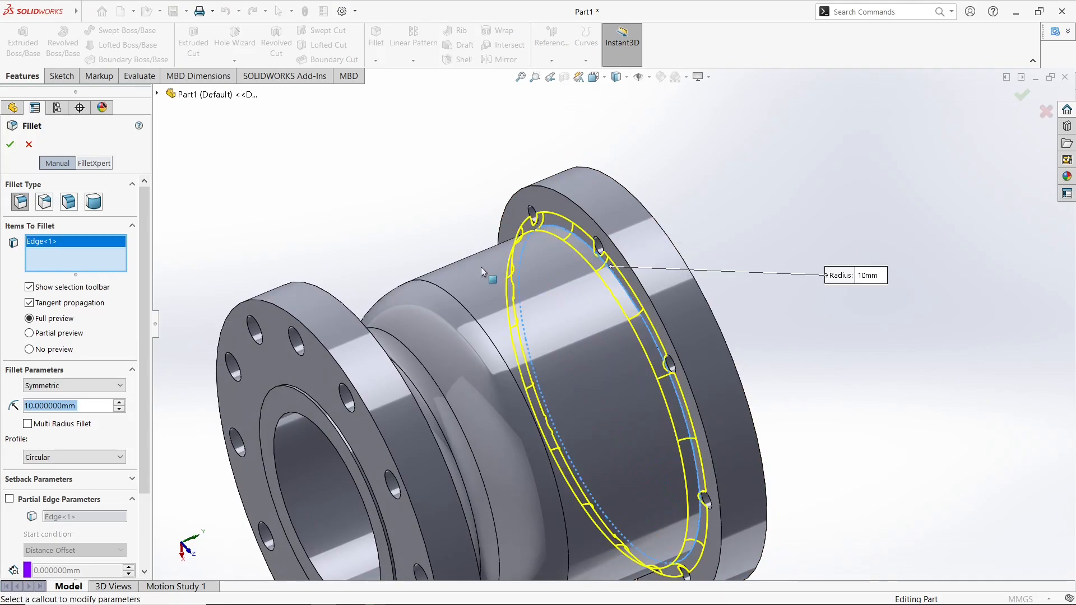
{"action": "type", "text": "2"}
{"action": "key", "text": "Return"}
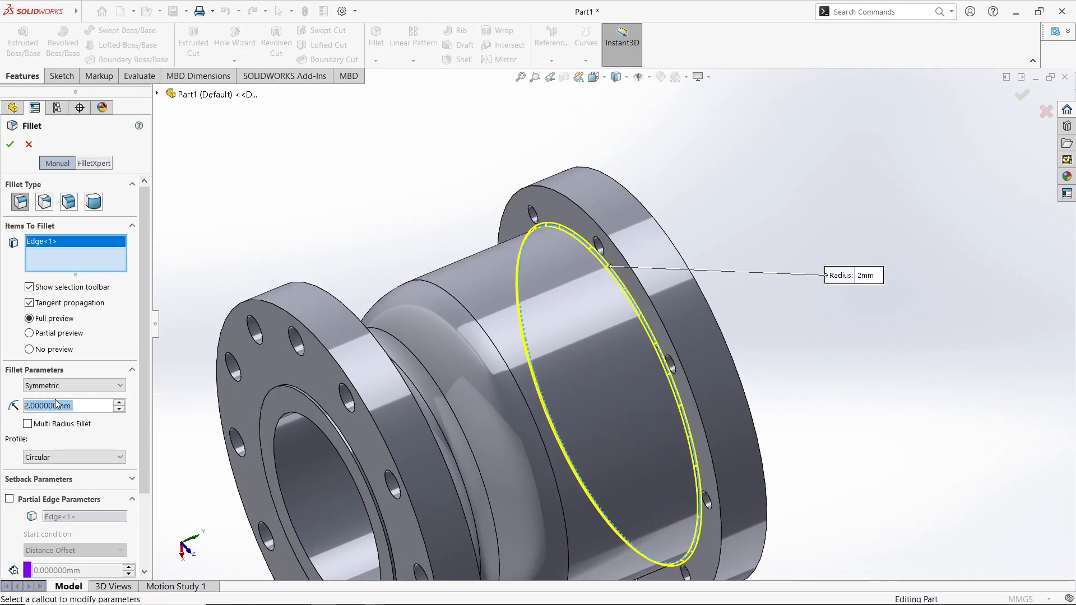
{"action": "left_click", "coordinate": [10, 146]}
- Edit the revolve's profile sketch and move the outer curve's tangent point to about 115 mm from the axis and 100 mm high
{"action": "mouse_move", "coordinate": [393, 269]}
{"action": "middle_mouse_down"}
{"action": "mouse_move", "coordinate": [276, 288]}
{"action": "mouse_move", "coordinate": [303, 281]}
{"action": "mouse_move", "coordinate": [291, 384]}
{"action": "mouse_move", "coordinate": [297, 337]}
{"action": "middle_mouse_up"}
{"action": "left_click", "coordinate": [61, 288]}
{"action": "left_click", "coordinate": [68, 253]}
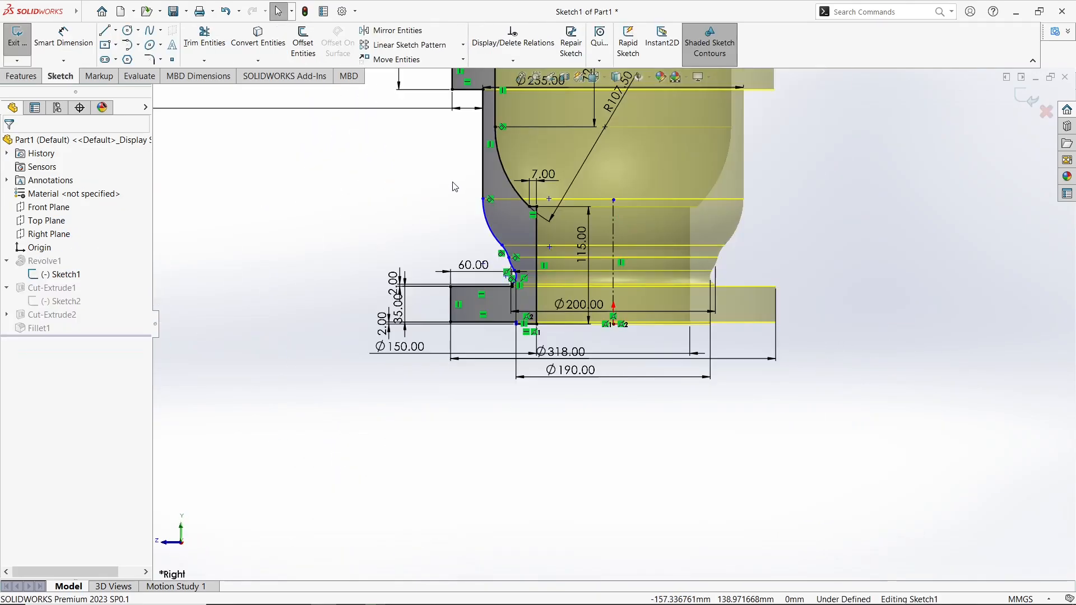
{"action": "left_click_drag", "start_coordinate": [527, 293], "coordinate": [519, 256]}
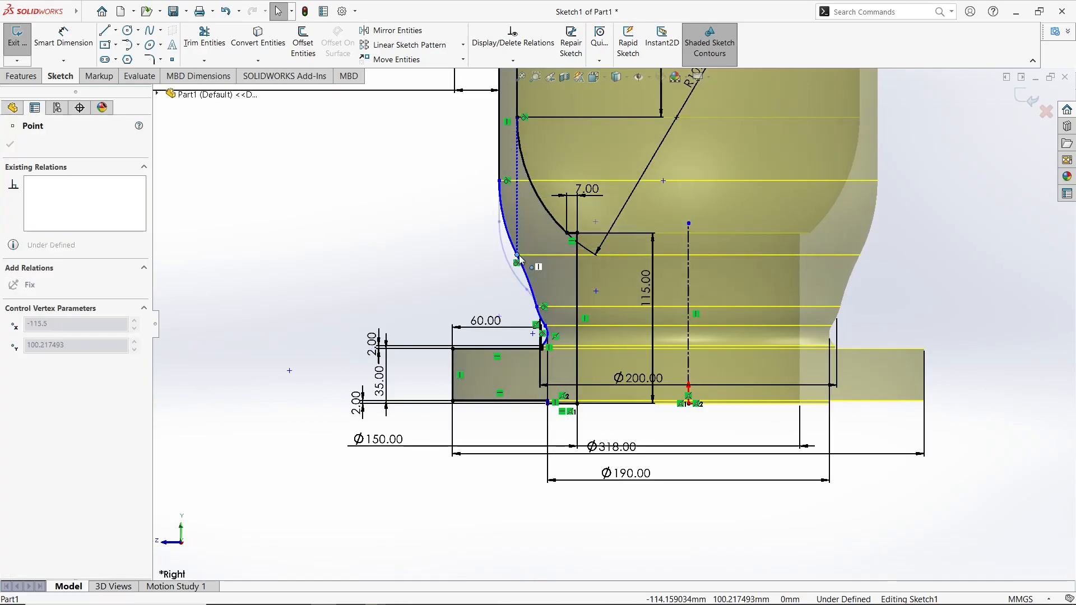
- Dimension the length of the vertical outer wall line below the upper flange as 80 mm
{"action": "scroll", "coordinate": [519, 255], "scroll_direction": "up", "scroll_amount": 3}
{"action": "scroll", "coordinate": [576, 102], "scroll_direction": "down", "scroll_amount": 3}
{"action": "left_click", "coordinate": [55, 38]}
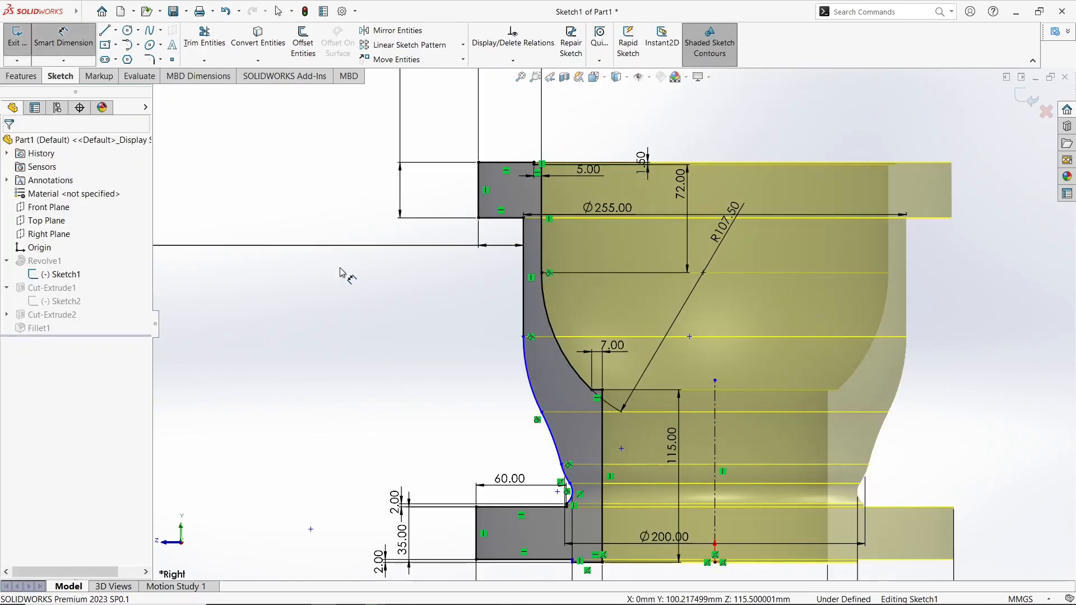
{"action": "left_click", "coordinate": [523, 302]}
{"action": "left_click", "coordinate": [395, 283]}
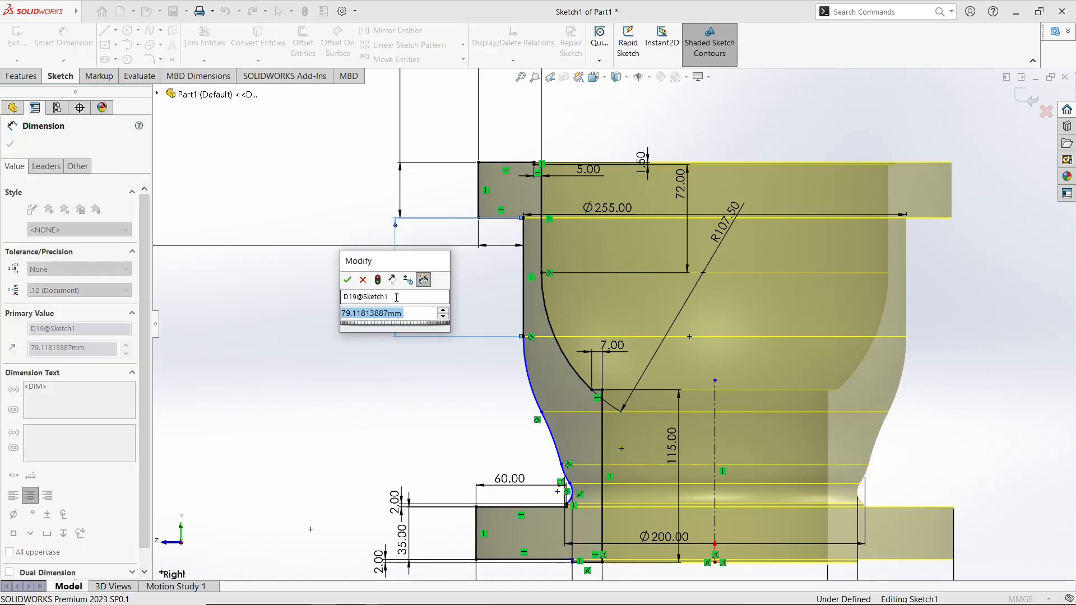
{"action": "key", "text": "Return"}
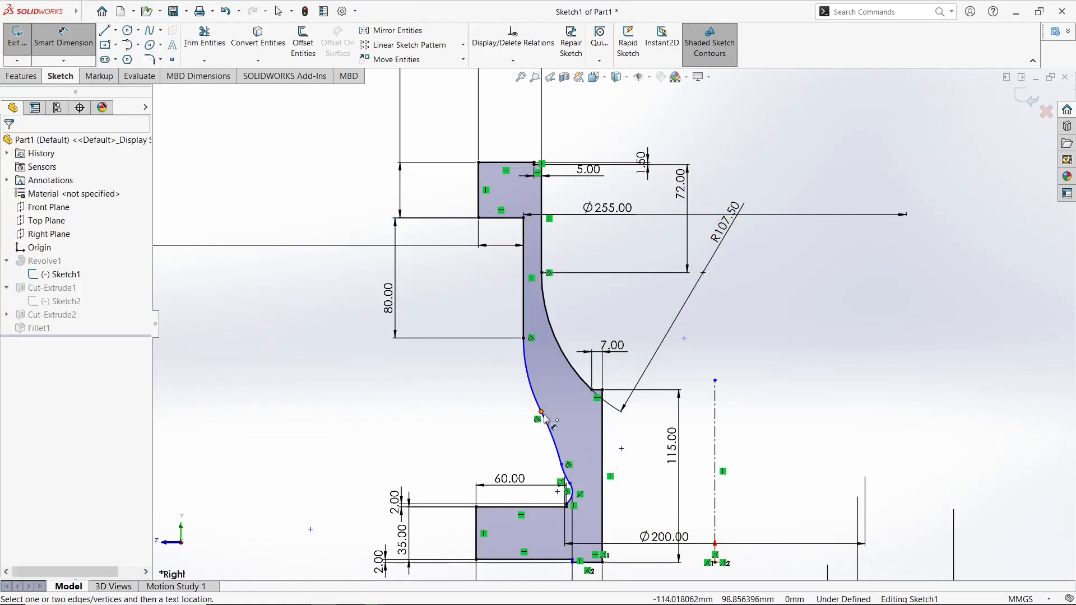
- Move the lower tangent point on the profile's outer curve slightly upward and exit the sketch to rebuild the part
{"action": "left_click", "coordinate": [543, 413]}
{"action": "key", "text": "Escape"}
{"action": "scroll", "coordinate": [547, 475], "scroll_direction": "down", "scroll_amount": 3}
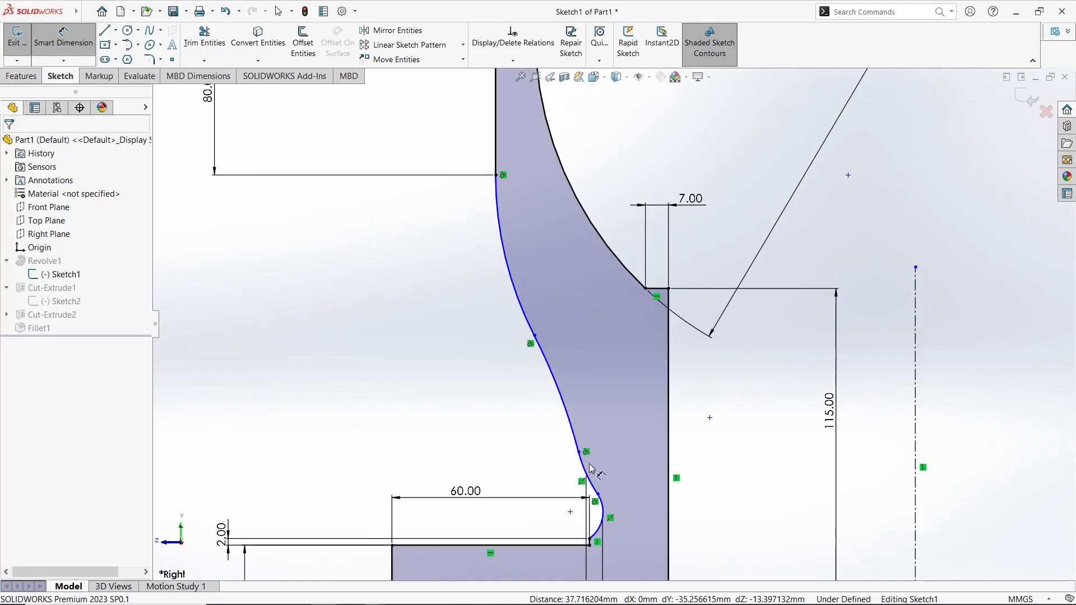
{"action": "key", "text": "Escape"}
{"action": "left_click_drag", "start_coordinate": [580, 452], "coordinate": [580, 436]}
{"action": "key", "text": "f"}
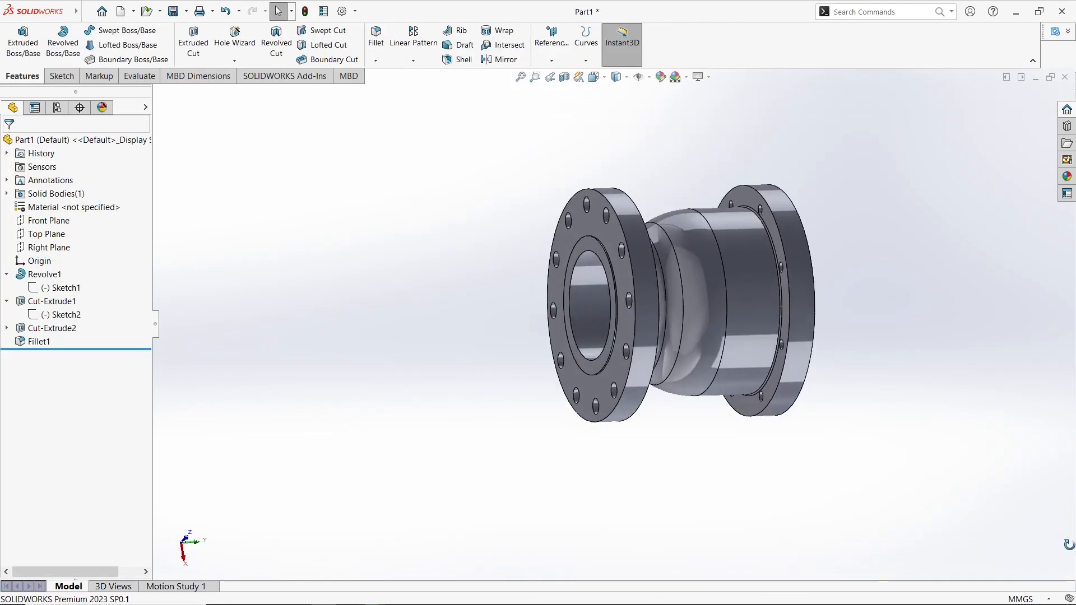
- On the Front Plane, sketch a tall upright rectangle about 20 mm wide beside the upper flange, starting with a line from the flange's corner
{"action": "middle_click_drag", "start_coordinate": [1068, 545], "coordinate": [839, 271]}
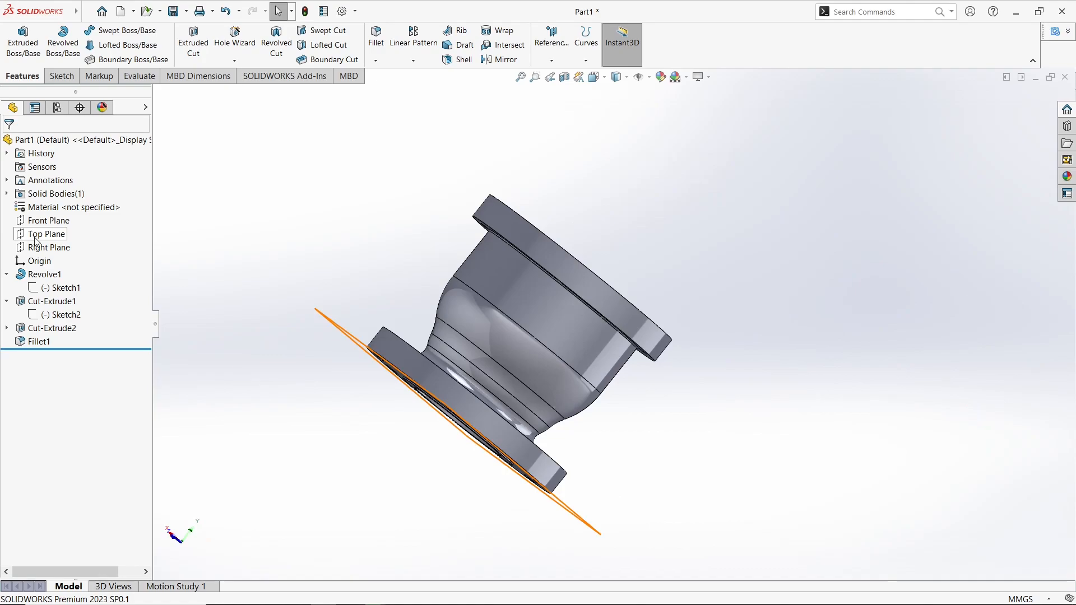
{"action": "key", "text": "space"}
{"action": "left_click", "coordinate": [114, 46]}
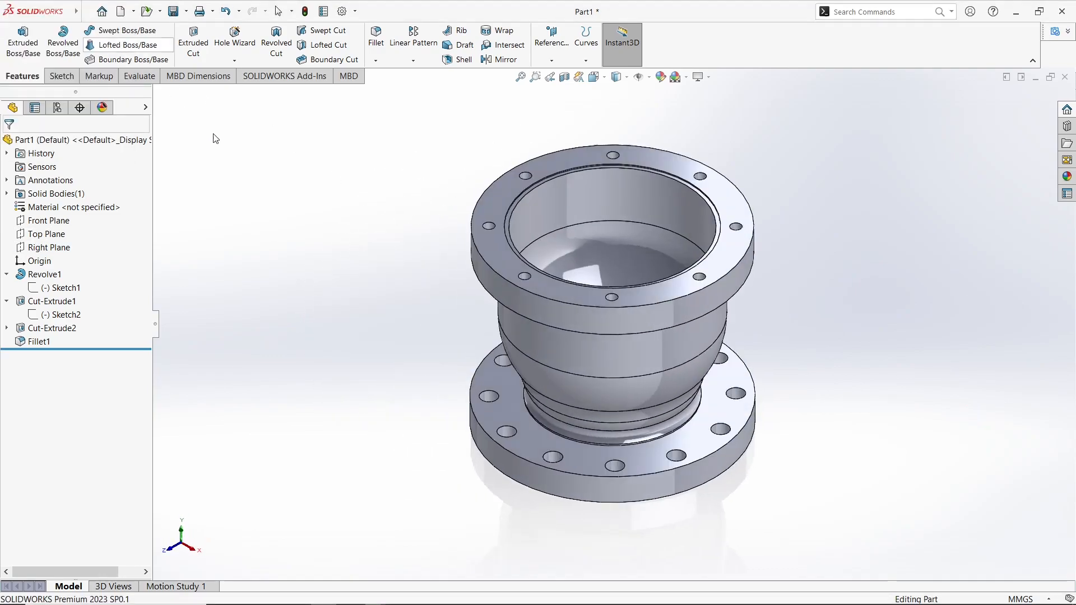
{"action": "left_click", "coordinate": [50, 222]}
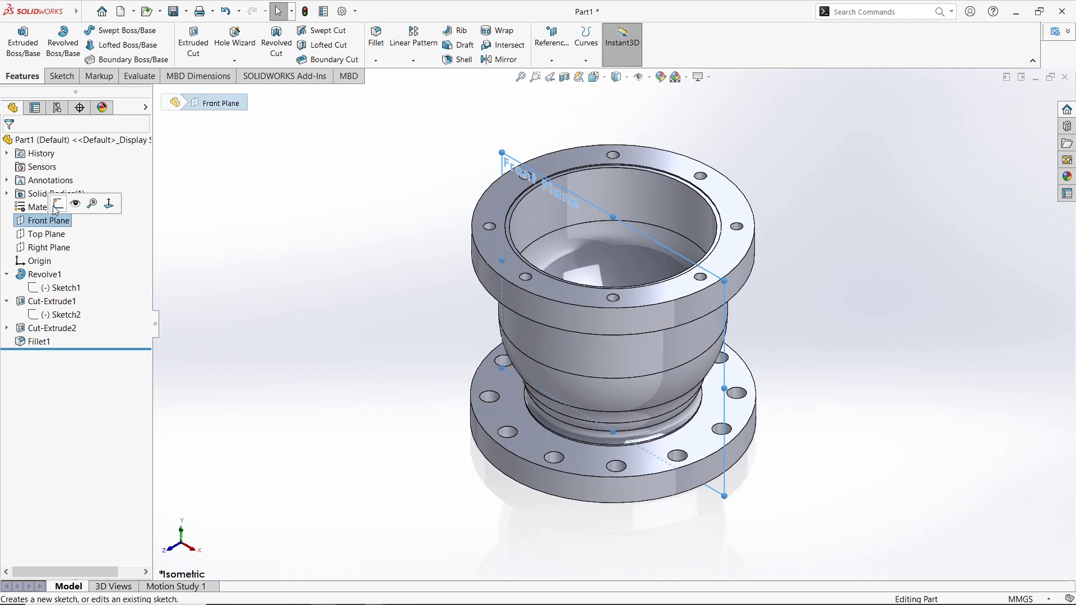
{"action": "left_click", "coordinate": [57, 205]}
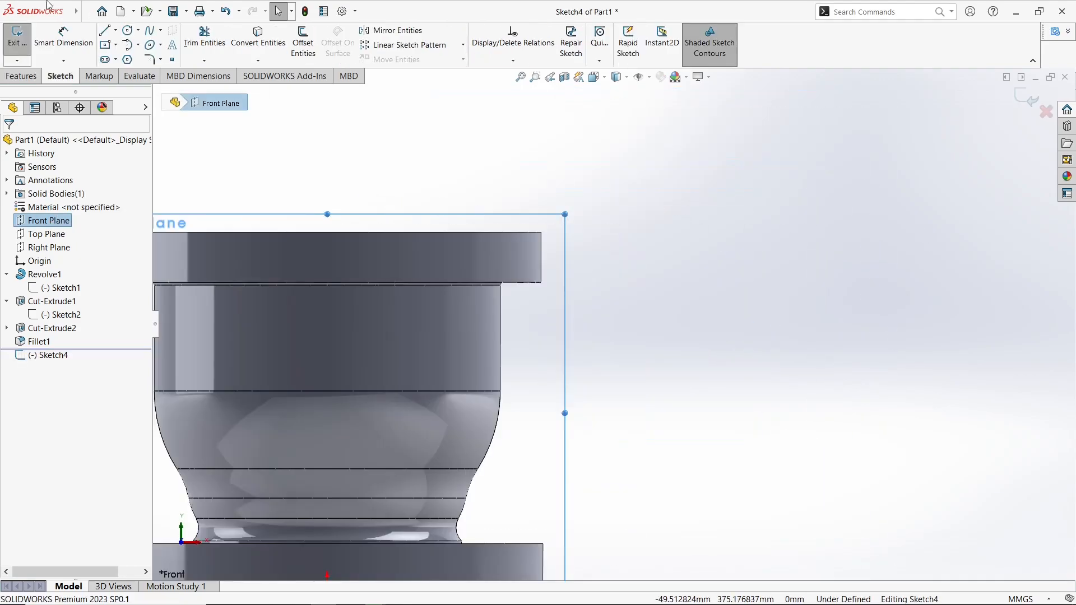
{"action": "left_click", "coordinate": [542, 232]}
{"action": "left_click", "coordinate": [561, 232]}
{"action": "left_click", "coordinate": [561, 181]}
{"action": "left_click", "coordinate": [588, 181]}
{"action": "left_click", "coordinate": [589, 253]}
{"action": "left_click", "coordinate": [561, 326]}
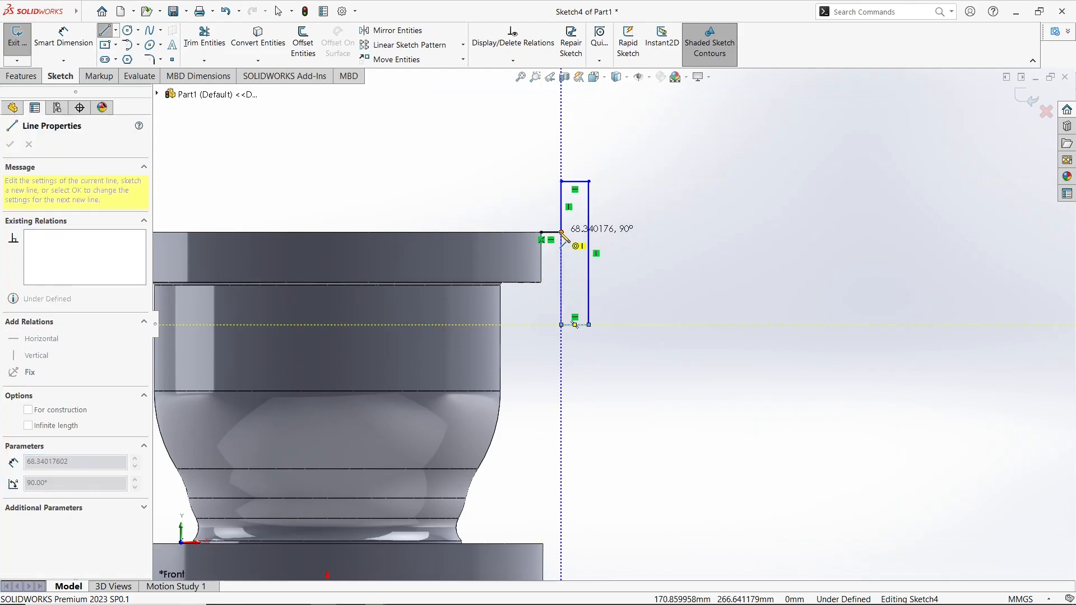
{"action": "left_click", "coordinate": [561, 232]}
{"action": "key", "text": "Escape"}
- Delete the short line joining the flange to the rectangle and the leftover point on the rectangle's inner side
{"action": "left_click", "coordinate": [556, 232]}
{"action": "key", "text": "Delete"}
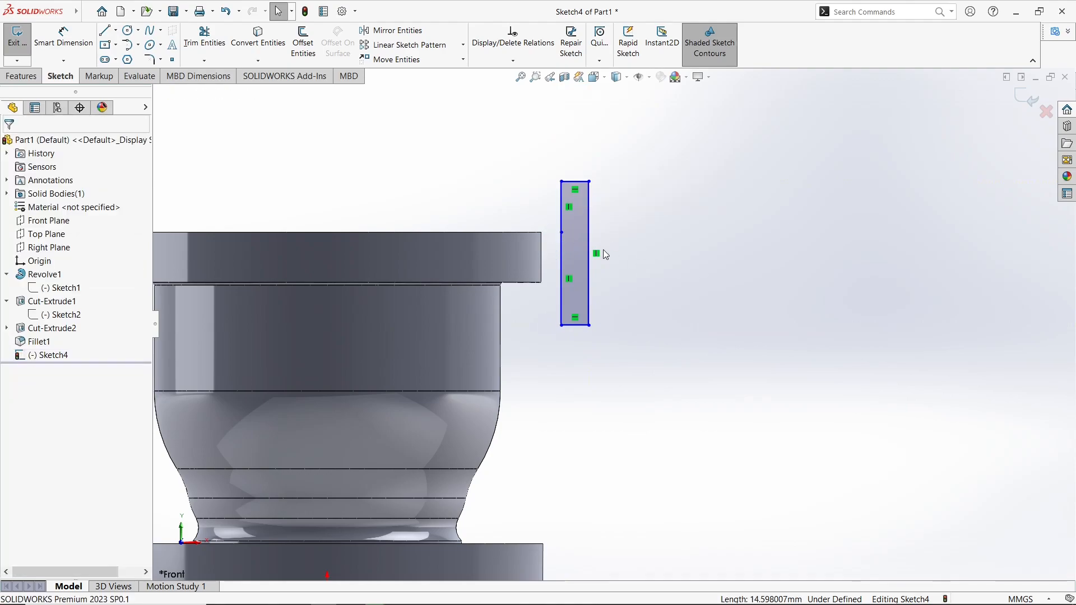
{"action": "left_click", "coordinate": [561, 232]}
{"action": "key", "text": "Delete"}
- Dimension the rectangle as 20 mm wide and 125 mm high
{"action": "left_click", "coordinate": [64, 38]}
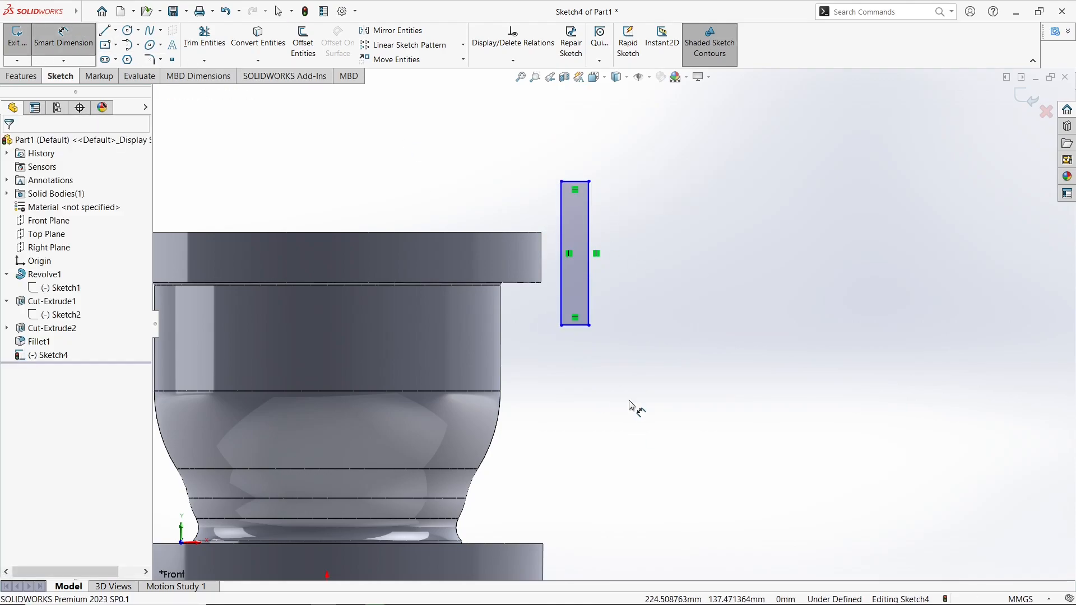
{"action": "left_click", "coordinate": [577, 325]}
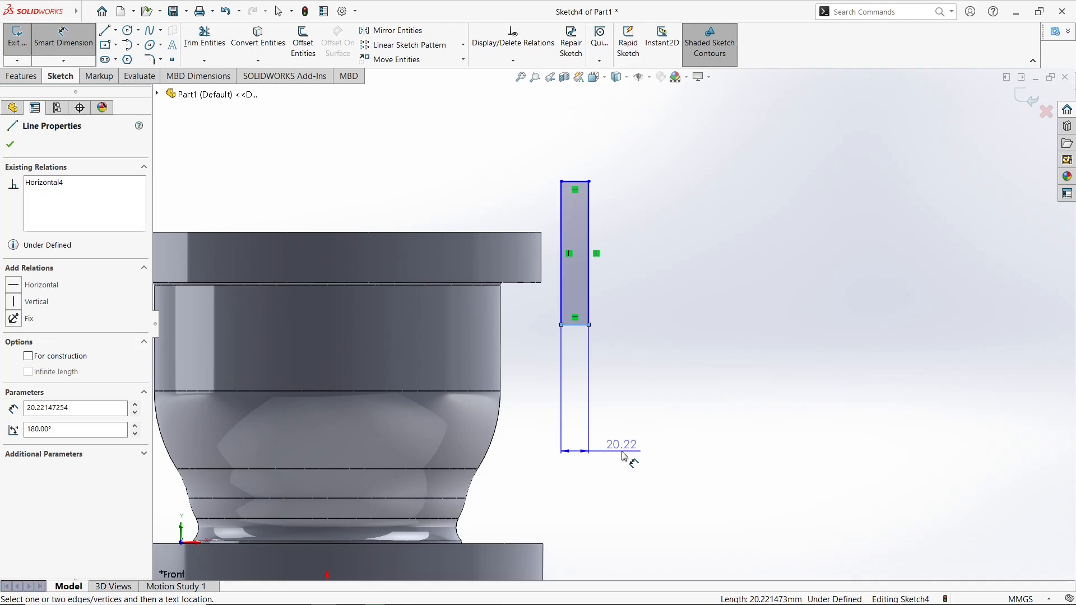
{"action": "left_click", "coordinate": [625, 457]}
{"action": "type", "text": "20"}
{"action": "key", "text": "Return"}
{"action": "left_click", "coordinate": [588, 280]}
{"action": "left_click", "coordinate": [846, 267]}
{"action": "type", "text": "125"}
{"action": "key", "text": "Return"}
- Dimension the rectangle's top edge as 15 mm above the top face of the upper flange
{"action": "left_click", "coordinate": [586, 157]}
{"action": "left_click", "coordinate": [524, 232]}
{"action": "left_click", "coordinate": [516, 127]}
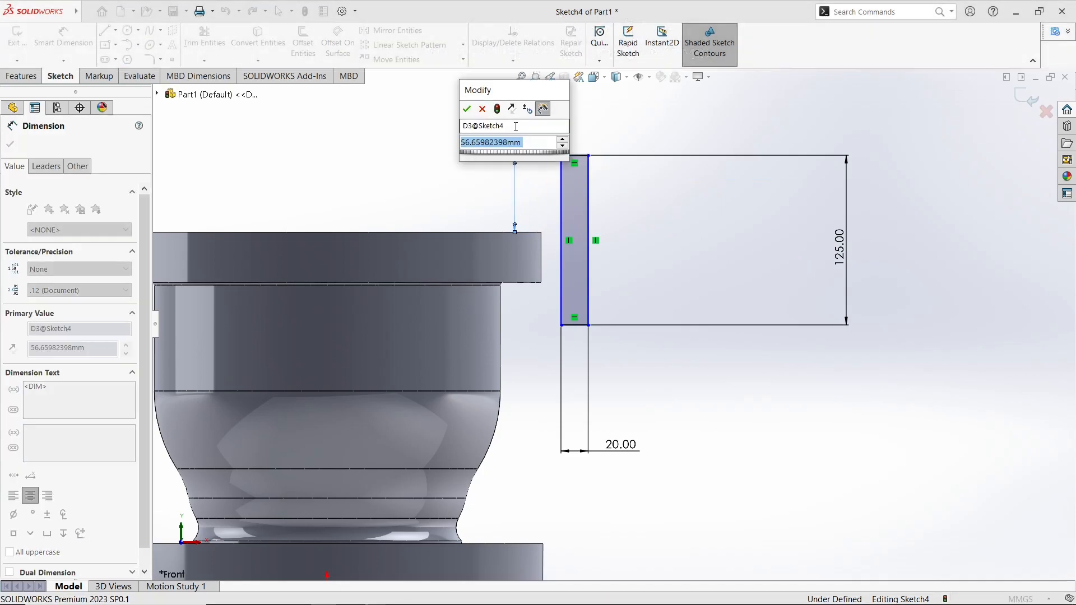
{"action": "type", "text": "15"}
{"action": "key", "text": "Return"}
- Dimension the distance from the body's cylindrical outer edge to the rectangle's outer side as 65 mm
{"action": "left_click", "coordinate": [588, 335]}
{"action": "left_click", "coordinate": [501, 336]}
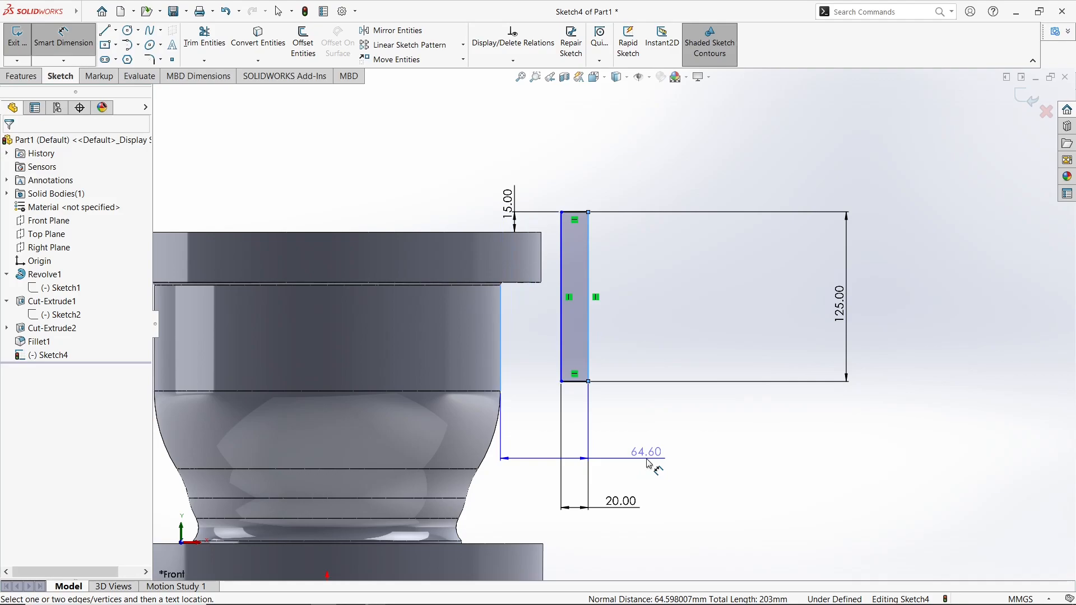
{"action": "left_click", "coordinate": [650, 464]}
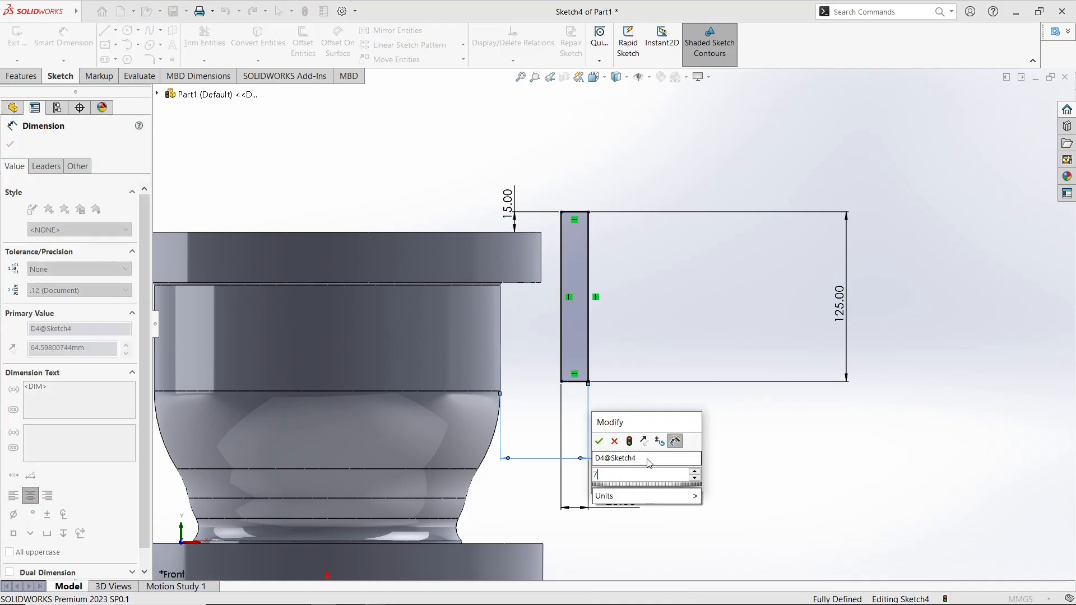
{"action": "type", "text": "70"}
{"action": "key", "text": "Return"}
{"action": "double_click", "coordinate": [645, 451]}
{"action": "type", "text": "65"}
{"action": "key", "text": "Return"}
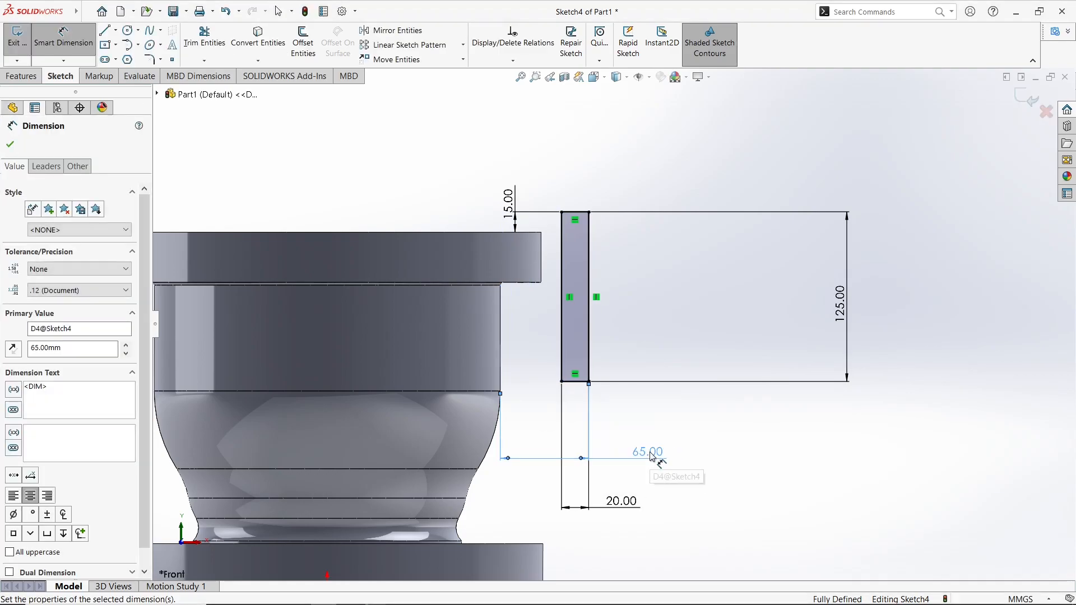
{"action": "left_click", "coordinate": [10, 144]}
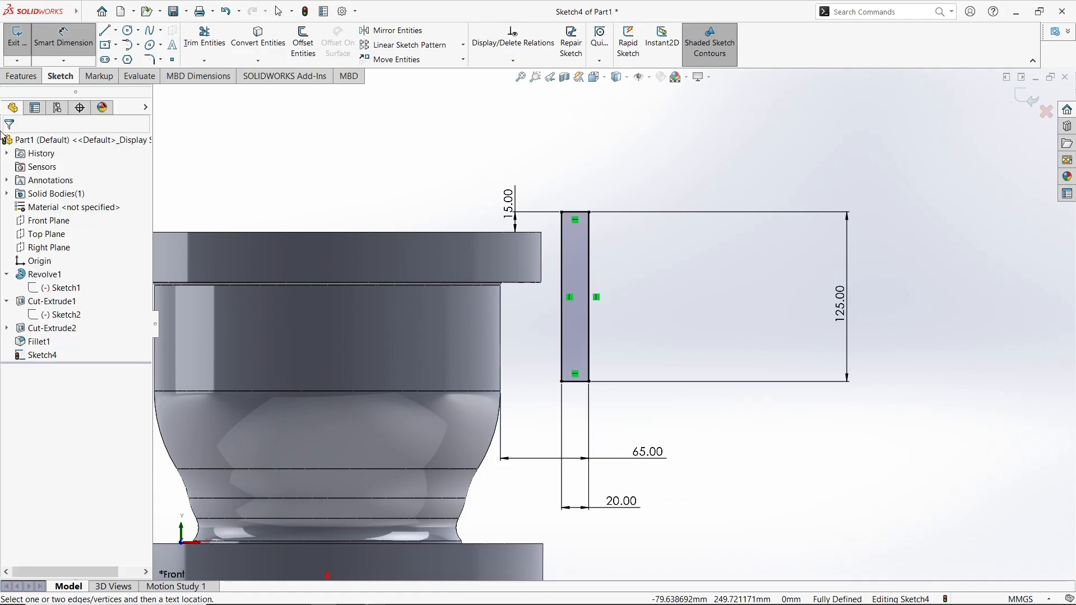
- Extrude the rectangle as a boss 125 mm deep with the Mid Plane end condition
{"action": "left_click", "coordinate": [21, 77]}
{"action": "left_click", "coordinate": [23, 42]}
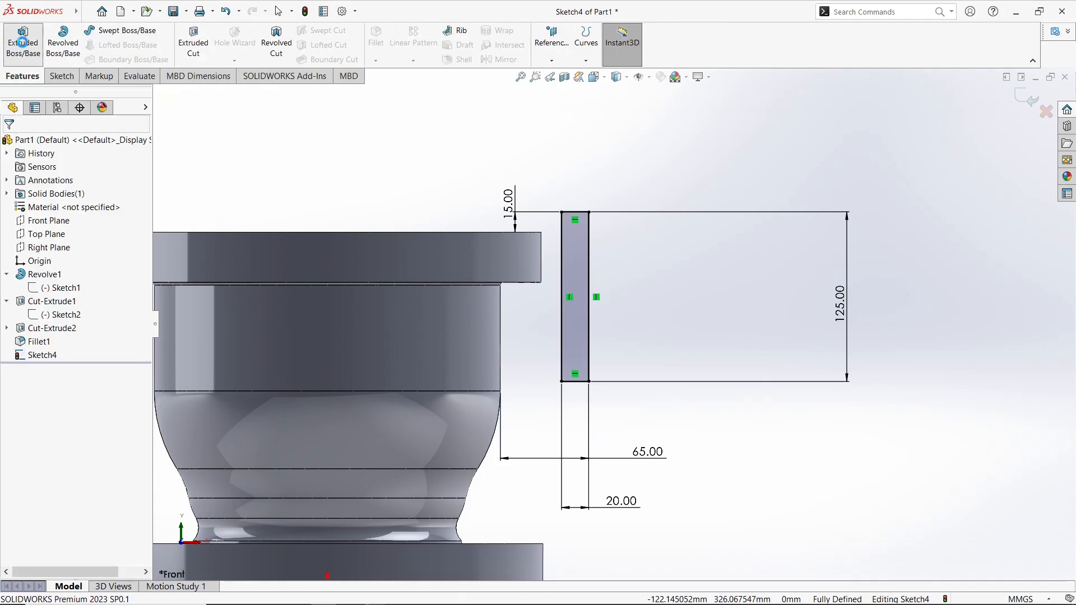
{"action": "left_click", "coordinate": [42, 219]}
{"action": "left_click", "coordinate": [45, 290]}
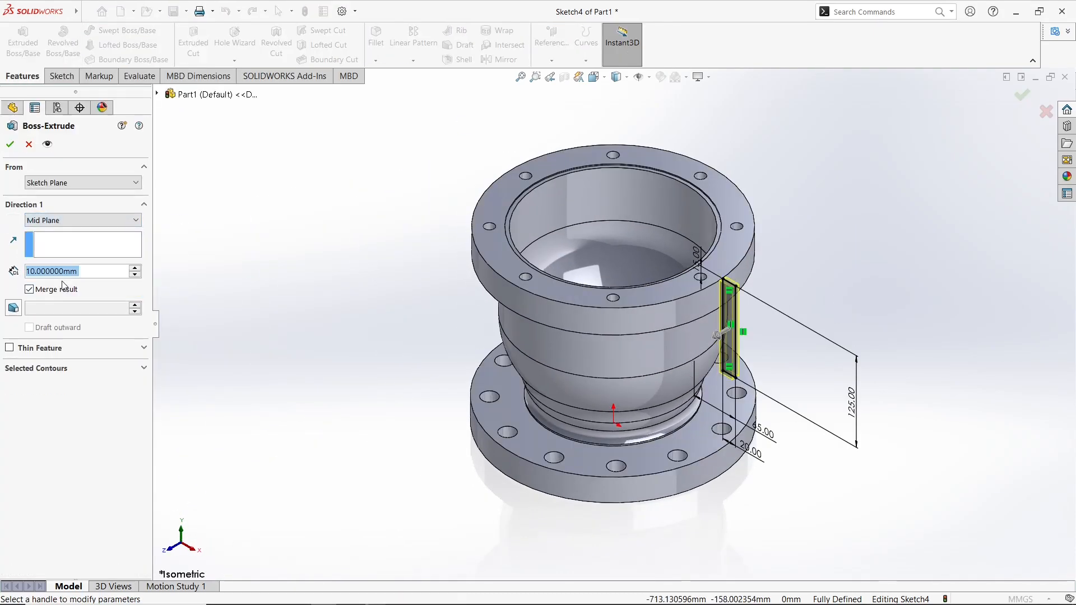
{"action": "type", "text": "125"}
{"action": "key", "text": "Return"}
{"action": "left_click", "coordinate": [17, 150]}
- Start a sketch on the square block's face toward the body and convert the face's outline into sketch lines
{"action": "middle_click_drag", "start_coordinate": [303, 300], "coordinate": [364, 279]}
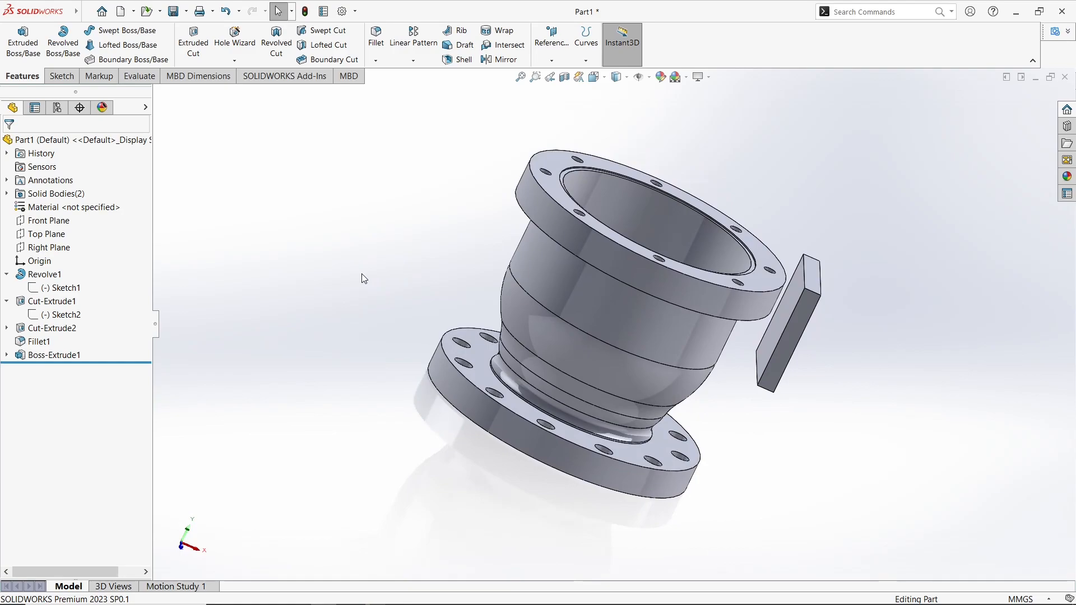
{"action": "middle_click_drag", "start_coordinate": [331, 271], "coordinate": [347, 247]}
{"action": "left_click", "coordinate": [768, 273]}
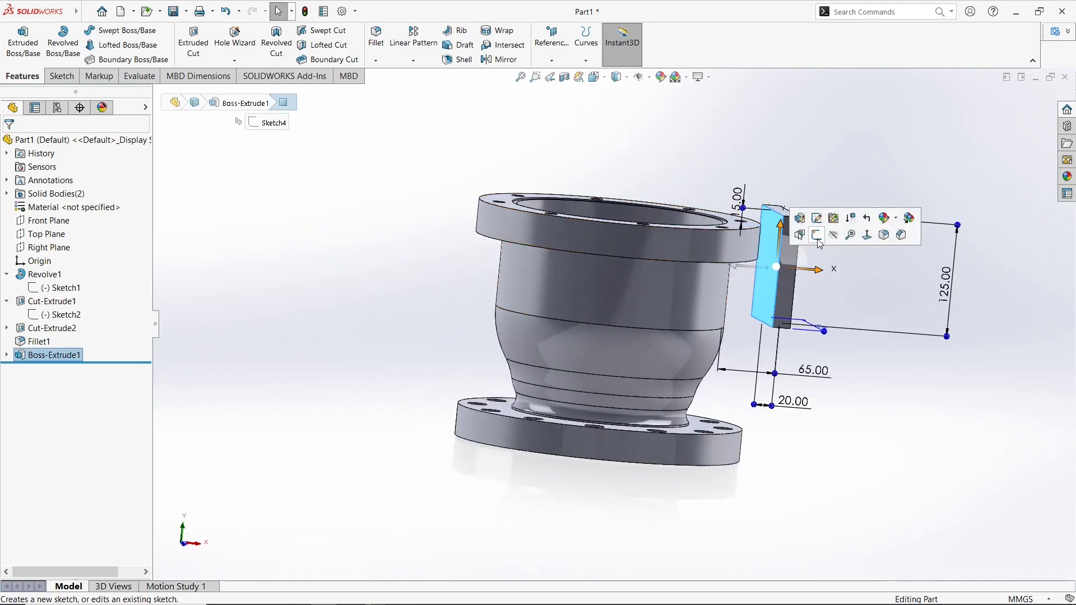
{"action": "left_click", "coordinate": [839, 231]}
{"action": "left_click", "coordinate": [132, 31]}
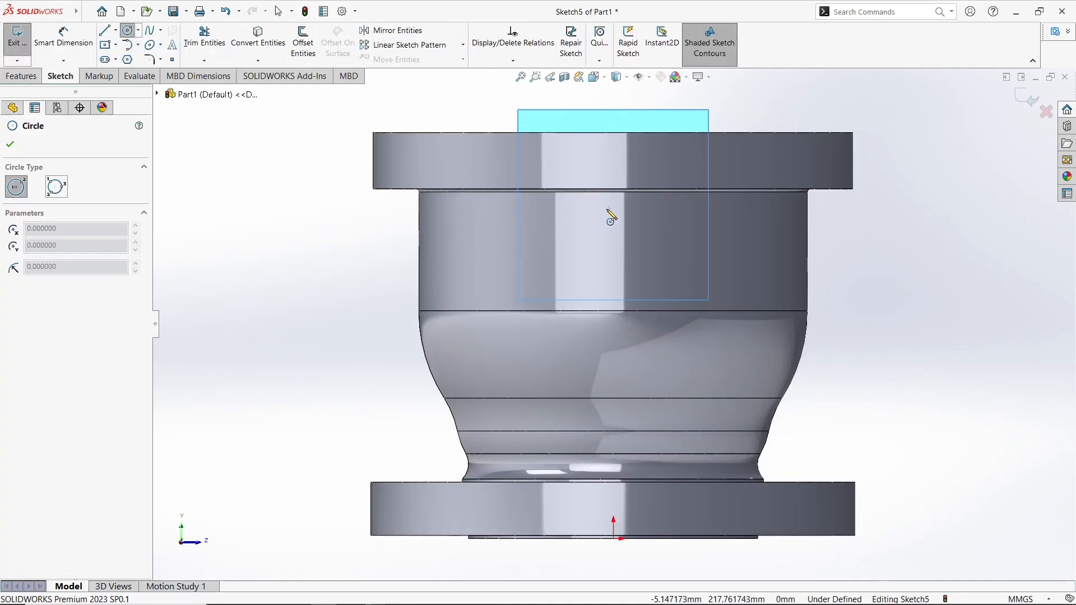
{"action": "middle_click_drag", "start_coordinate": [600, 207], "coordinate": [774, 206]}
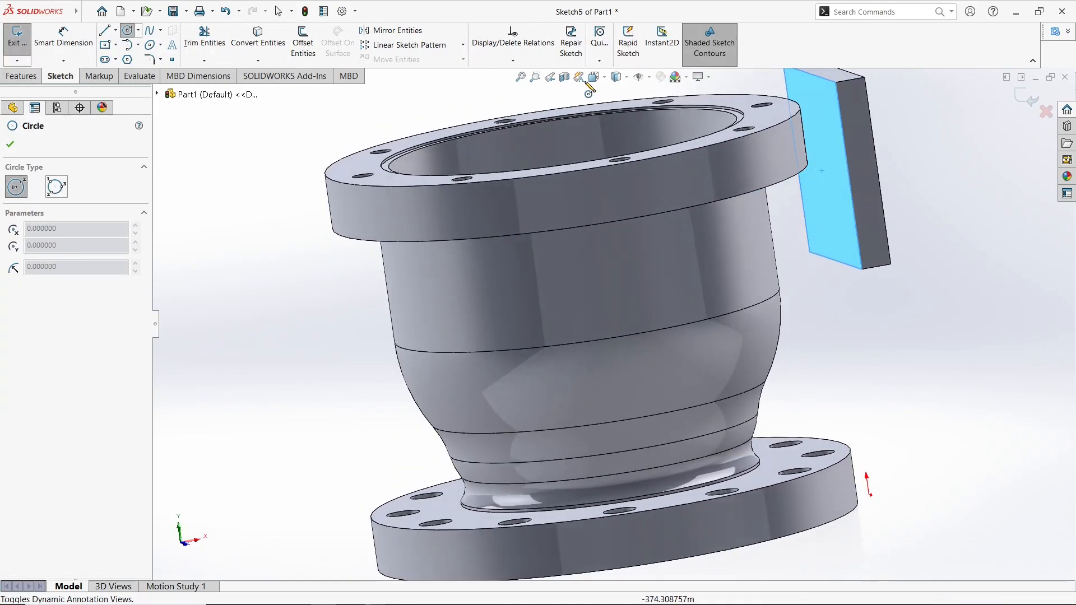
{"action": "key", "text": "Escape"}
- Draw a diagonal centerline between opposite corners of the block's square face
{"action": "left_click", "coordinate": [115, 31]}
{"action": "left_click", "coordinate": [135, 56]}
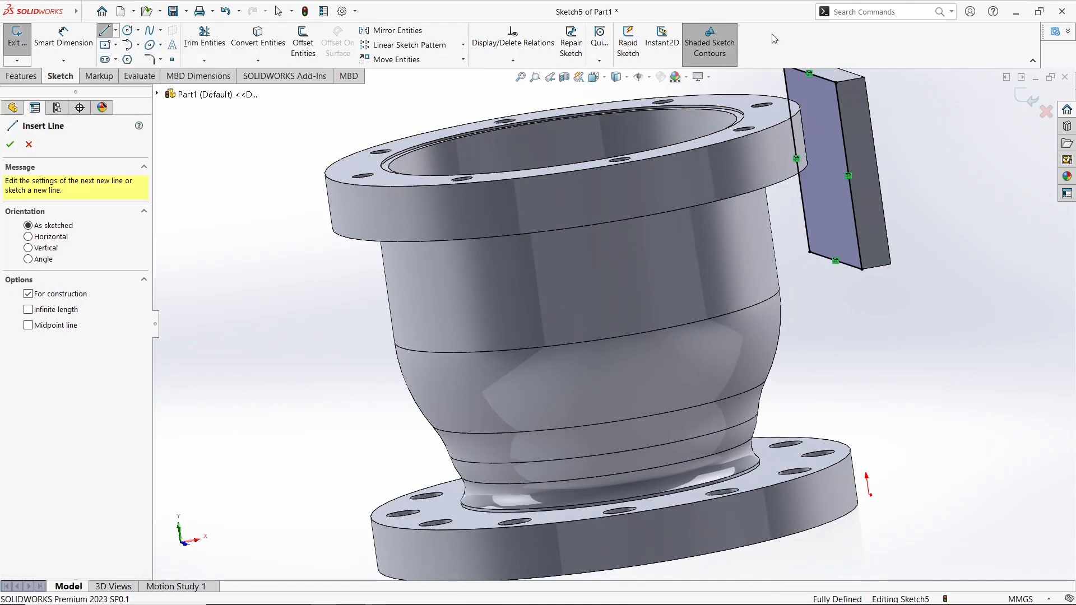
{"action": "scroll", "coordinate": [762, 140], "scroll_direction": "up", "scroll_amount": 2}
{"action": "scroll", "coordinate": [764, 150], "scroll_direction": "down", "scroll_amount": 1}
{"action": "left_click", "coordinate": [658, 215]}
{"action": "left_click", "coordinate": [723, 386]}
{"action": "key", "text": "Escape"}
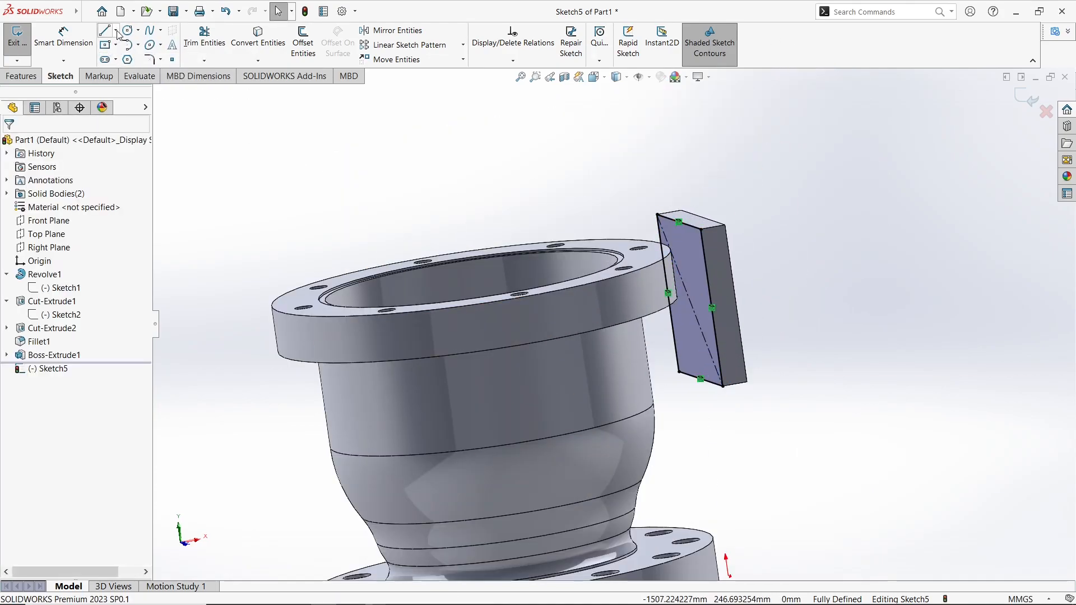
- Draw a circle centered on the diagonal's midpoint and dimension its diameter as 75 mm
{"action": "left_click", "coordinate": [127, 30]}
{"action": "left_click", "coordinate": [689, 301]}
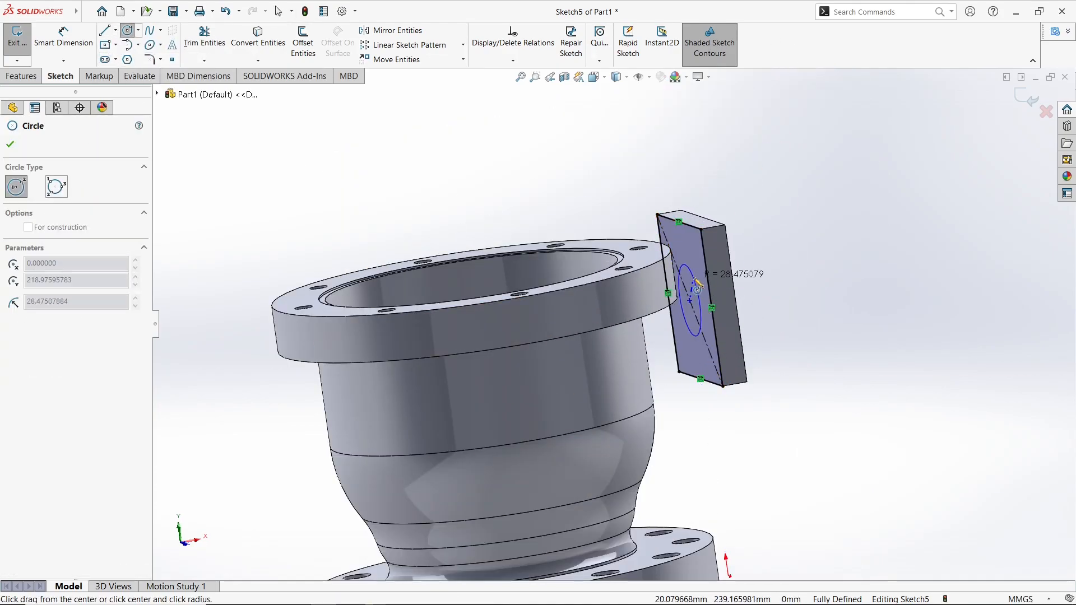
{"action": "left_click", "coordinate": [695, 279]}
{"action": "key", "text": "Escape"}
{"action": "left_click", "coordinate": [63, 38]}
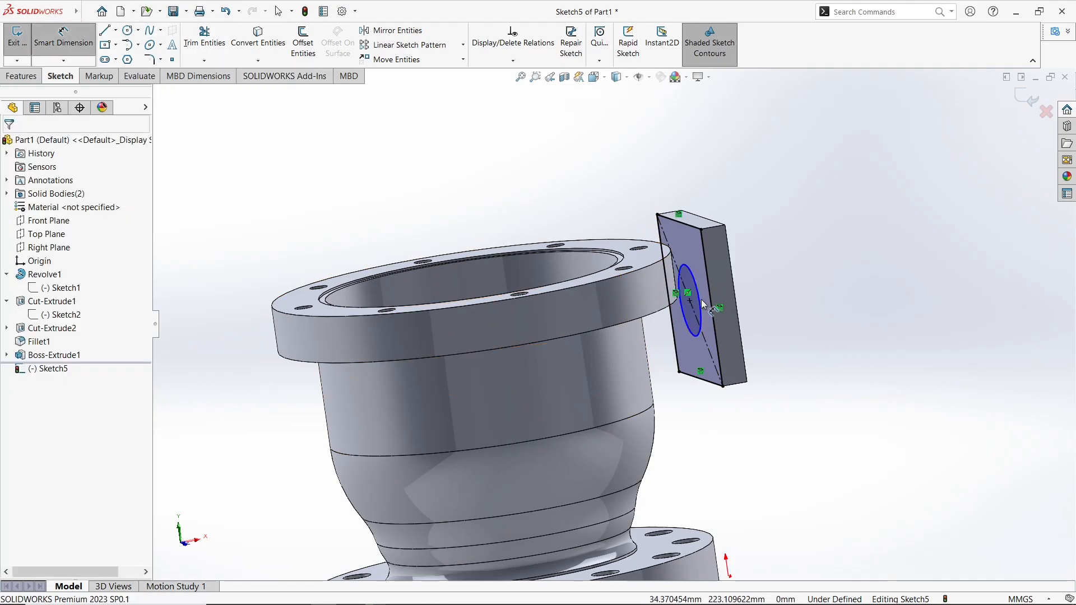
{"action": "left_click", "coordinate": [701, 303]}
{"action": "left_click", "coordinate": [796, 302]}
{"action": "type", "text": "75"}
{"action": "key", "text": "Return"}
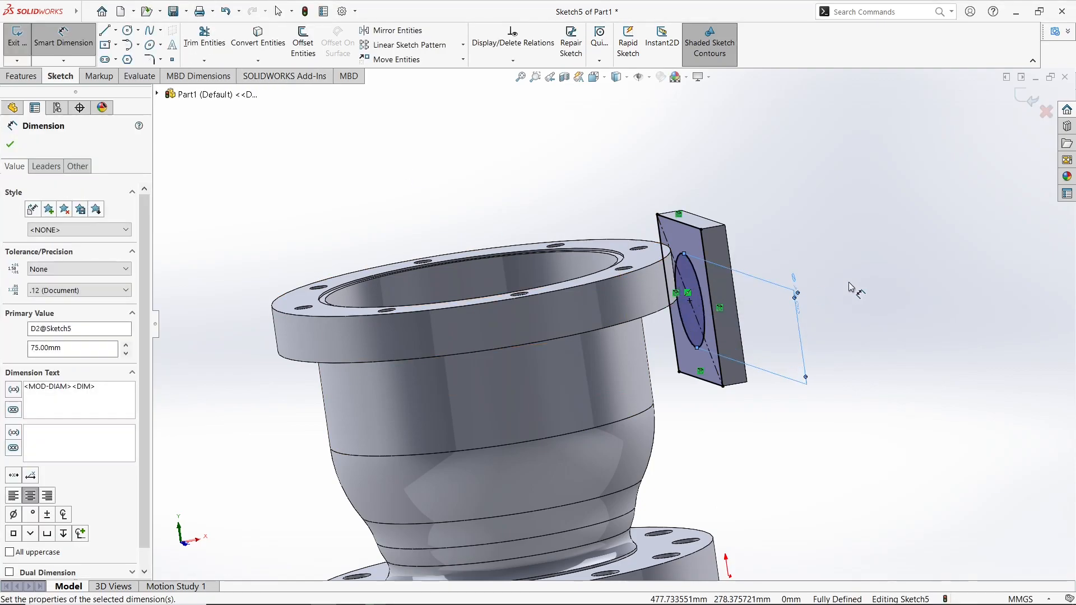
{"action": "left_click", "coordinate": [851, 281]}
{"action": "mouse_move", "coordinate": [852, 281]}
{"action": "middle_mouse_down"}
{"action": "mouse_move", "coordinate": [848, 308]}
{"action": "mouse_move", "coordinate": [850, 250]}
{"action": "mouse_move", "coordinate": [845, 264]}
{"action": "middle_mouse_up"}
{"action": "left_click", "coordinate": [20, 76]}
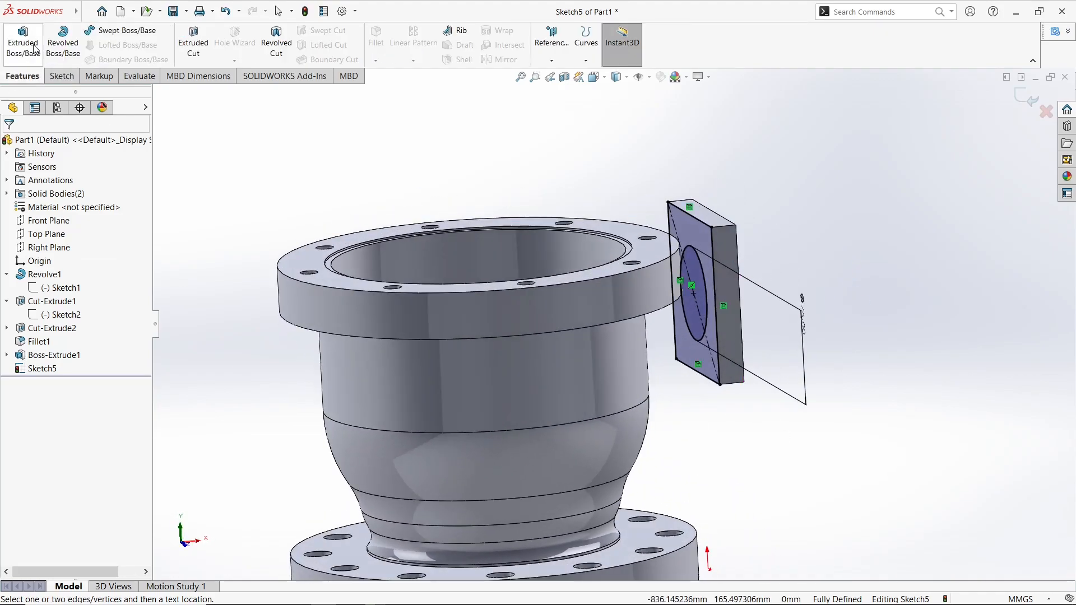
{"action": "left_click", "coordinate": [23, 42]}
{"action": "left_click", "coordinate": [78, 221]}
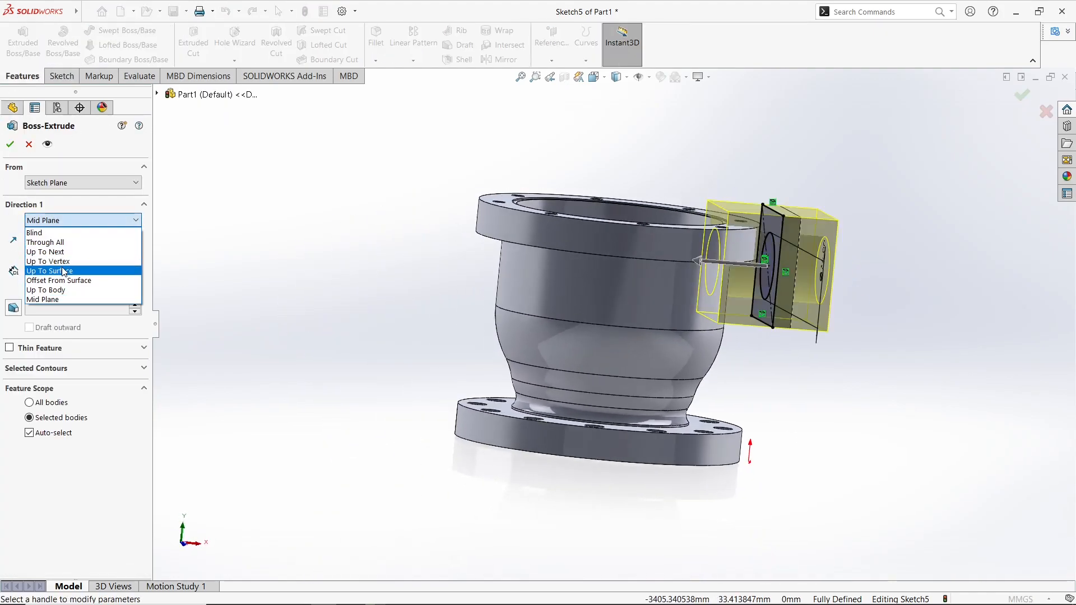
{"action": "left_click", "coordinate": [63, 253]}
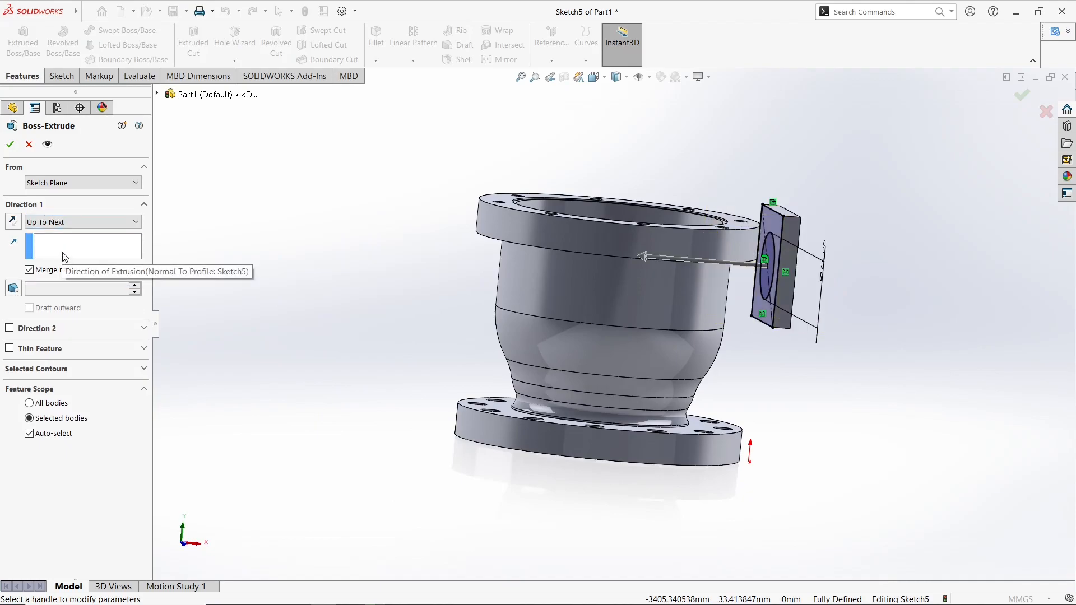
{"action": "left_click", "coordinate": [68, 224]}
{"action": "left_click", "coordinate": [69, 274]}
{"action": "left_click", "coordinate": [68, 222]}
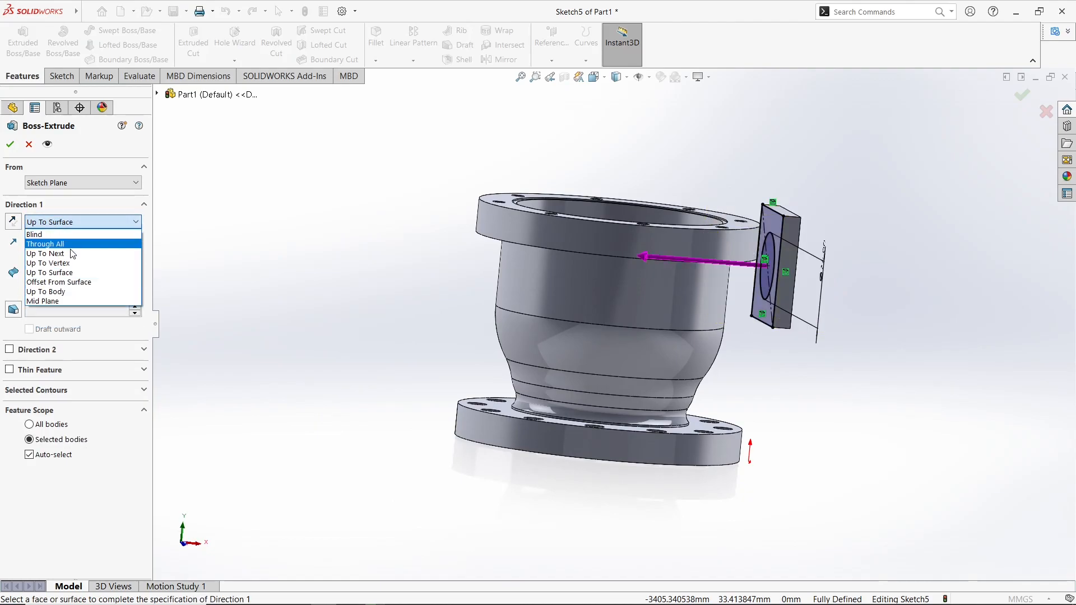
{"action": "left_click", "coordinate": [67, 291]}
{"action": "left_click", "coordinate": [66, 223]}
{"action": "left_click", "coordinate": [67, 273]}
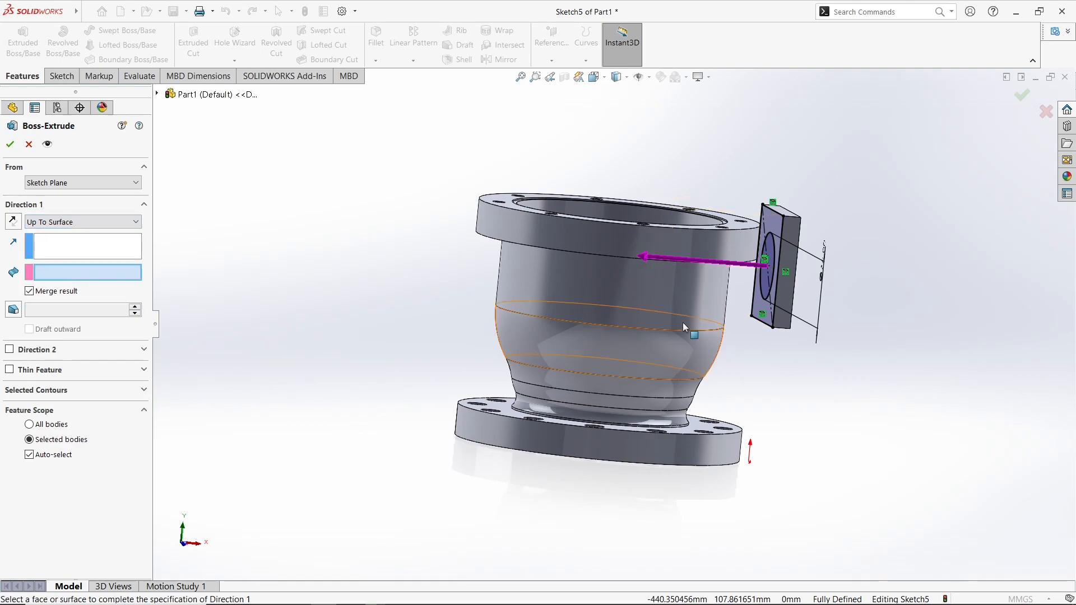
{"action": "left_click", "coordinate": [681, 304]}
{"action": "middle_click_drag", "start_coordinate": [681, 304], "coordinate": [682, 336]}
{"action": "left_click", "coordinate": [30, 144]}
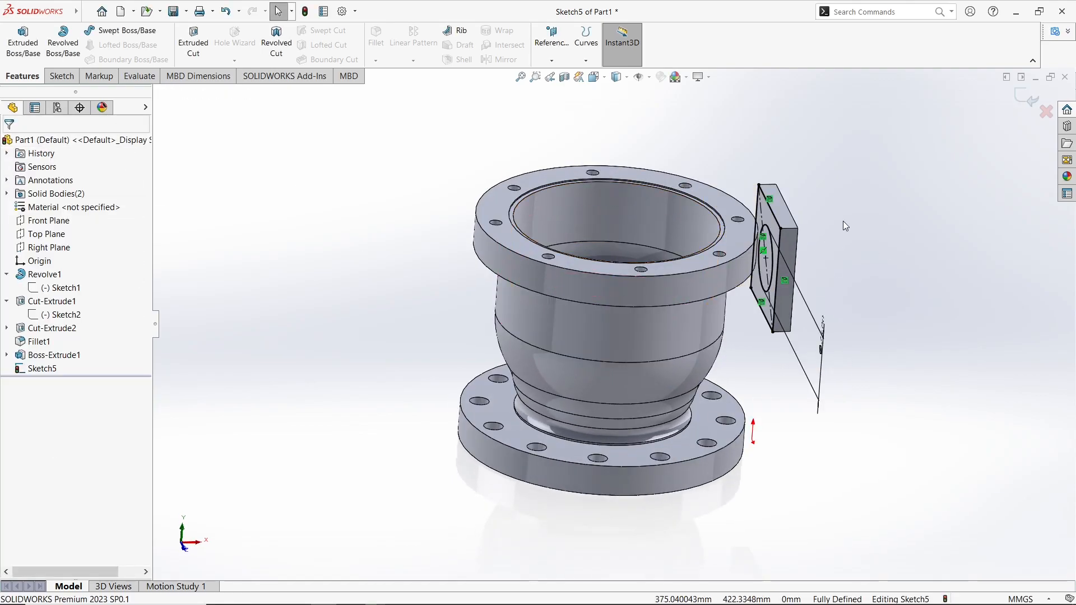
- Change the four converted outline lines of the block's square face to construction geometry
{"action": "scroll", "coordinate": [847, 223], "scroll_direction": "down", "scroll_amount": 5}
{"action": "right_click", "coordinate": [634, 226]}
{"action": "left_click", "coordinate": [660, 207]}
{"action": "right_click", "coordinate": [587, 208]}
{"action": "left_click", "coordinate": [615, 192]}
{"action": "right_click", "coordinate": [582, 413]}
{"action": "left_click", "coordinate": [609, 356]}
{"action": "right_click", "coordinate": [658, 312]}
{"action": "left_click", "coordinate": [684, 313]}
{"action": "scroll", "coordinate": [738, 265], "scroll_direction": "up", "scroll_amount": 2}
- Extrude the 75 mm circle with the Up To Surface end condition, ending on the body's outer cylindrical face below the upper flange
{"action": "left_click", "coordinate": [39, 53]}
{"action": "left_click", "coordinate": [101, 222]}
{"action": "left_click", "coordinate": [67, 265]}
{"action": "left_click", "coordinate": [85, 222]}
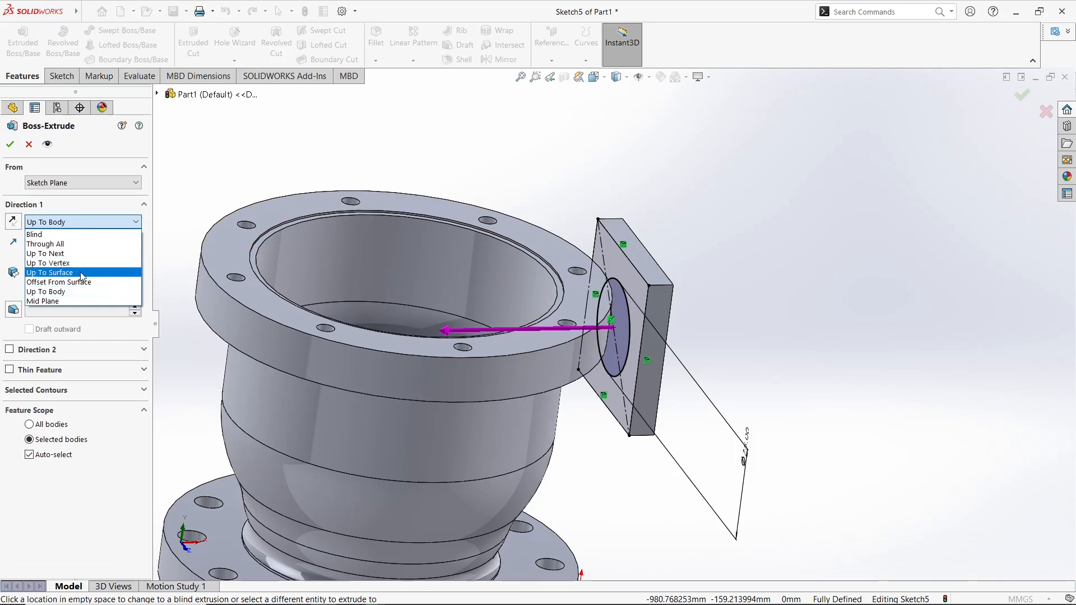
{"action": "left_click", "coordinate": [83, 252]}
{"action": "left_click", "coordinate": [81, 222]}
{"action": "left_click", "coordinate": [68, 270]}
{"action": "middle_click_drag", "start_coordinate": [564, 439], "coordinate": [600, 322]}
{"action": "left_click", "coordinate": [563, 346]}
{"action": "left_click", "coordinate": [10, 144]}
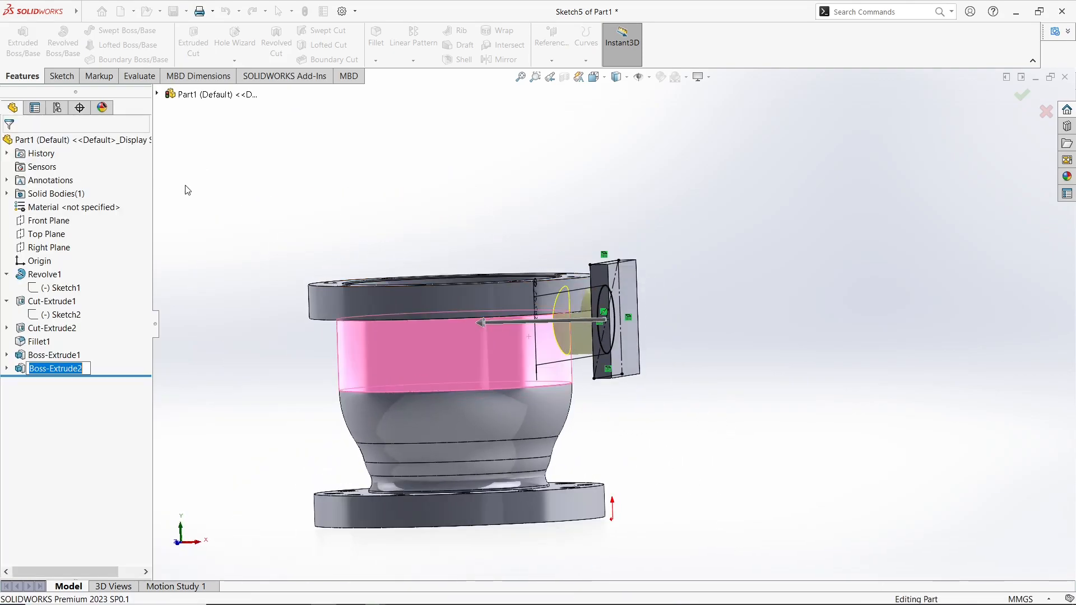
- Start a sketch on the top face of the upper round flange
{"action": "scroll", "coordinate": [358, 204], "scroll_direction": "down", "scroll_amount": 1}
{"action": "middle_click_drag", "start_coordinate": [493, 213], "coordinate": [488, 260]}
{"action": "scroll", "coordinate": [695, 256], "scroll_direction": "down", "scroll_amount": 3}
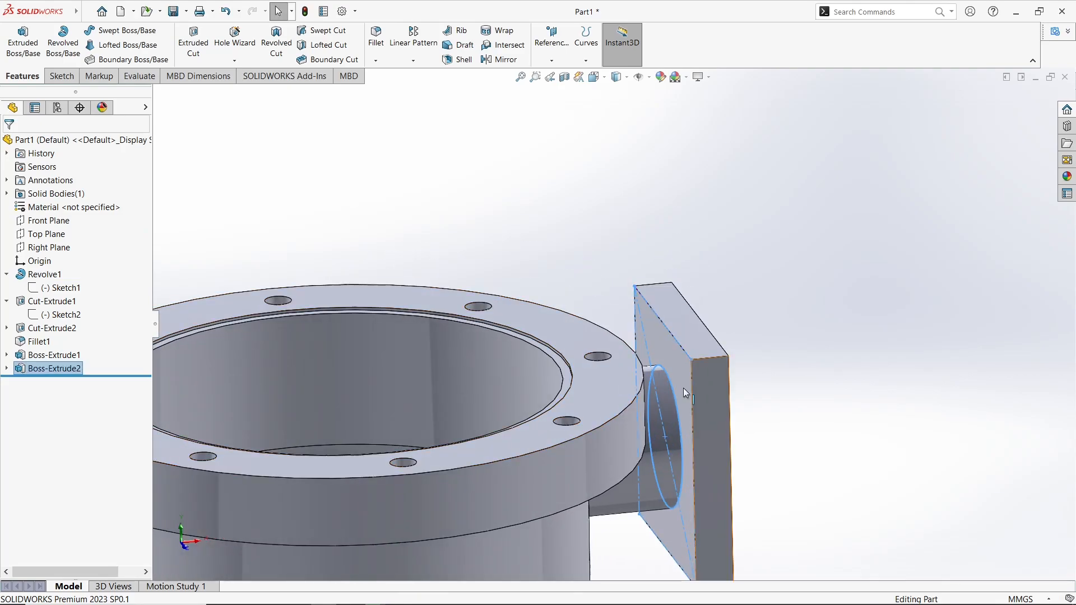
{"action": "left_click", "coordinate": [622, 362]}
{"action": "left_click", "coordinate": [627, 355]}
{"action": "scroll", "coordinate": [867, 278], "scroll_direction": "down", "scroll_amount": 5}
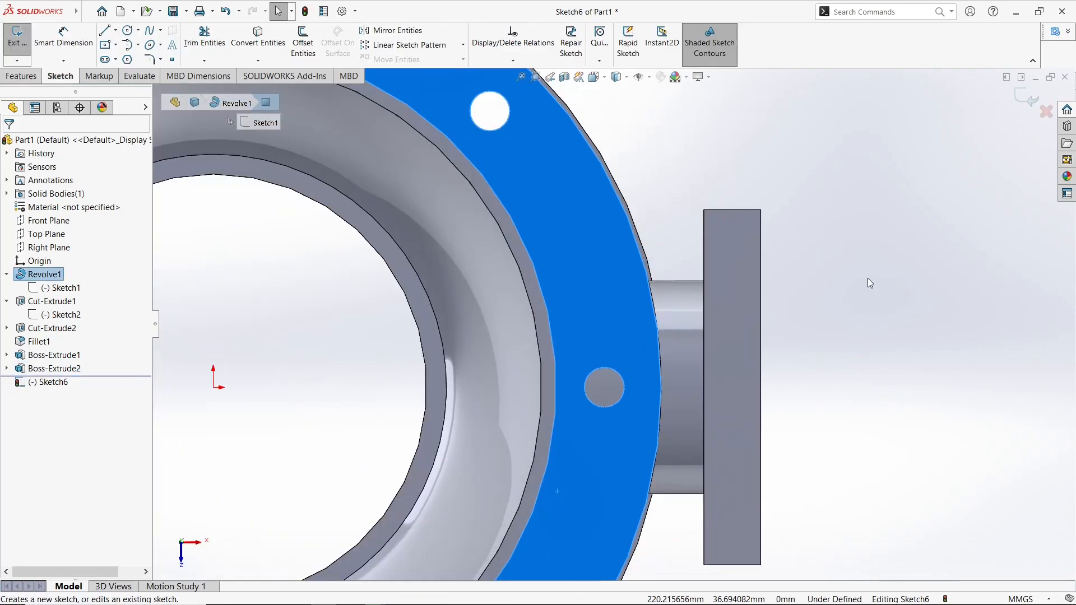
- Convert the circular connection's two side edges and its end edge at the square flange into sketch lines
{"action": "left_click", "coordinate": [259, 47]}
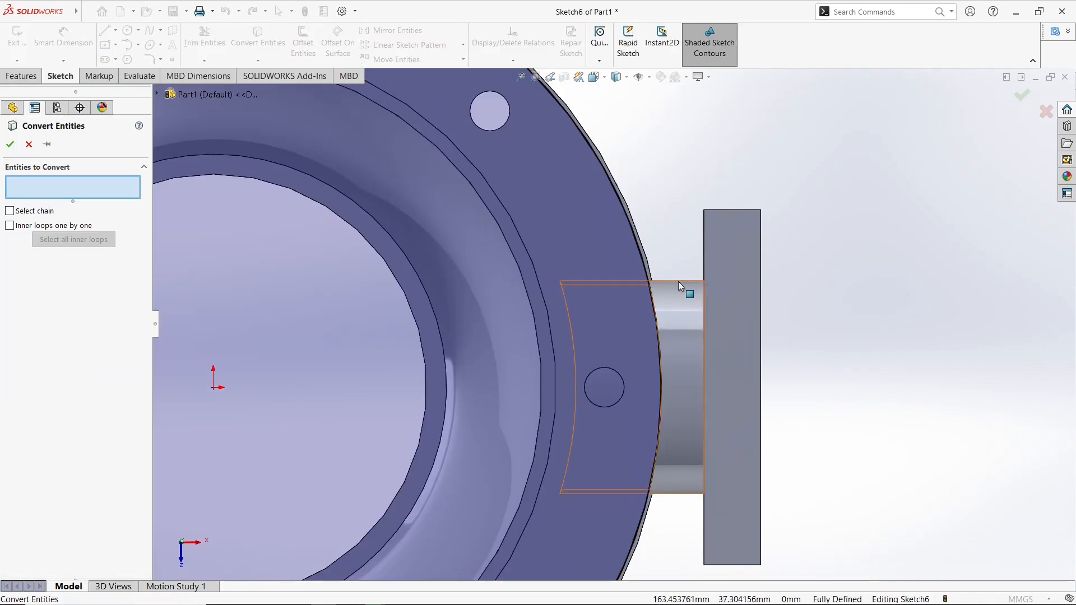
{"action": "left_click", "coordinate": [685, 281]}
{"action": "right_click", "coordinate": [687, 282]}
{"action": "left_click", "coordinate": [258, 43]}
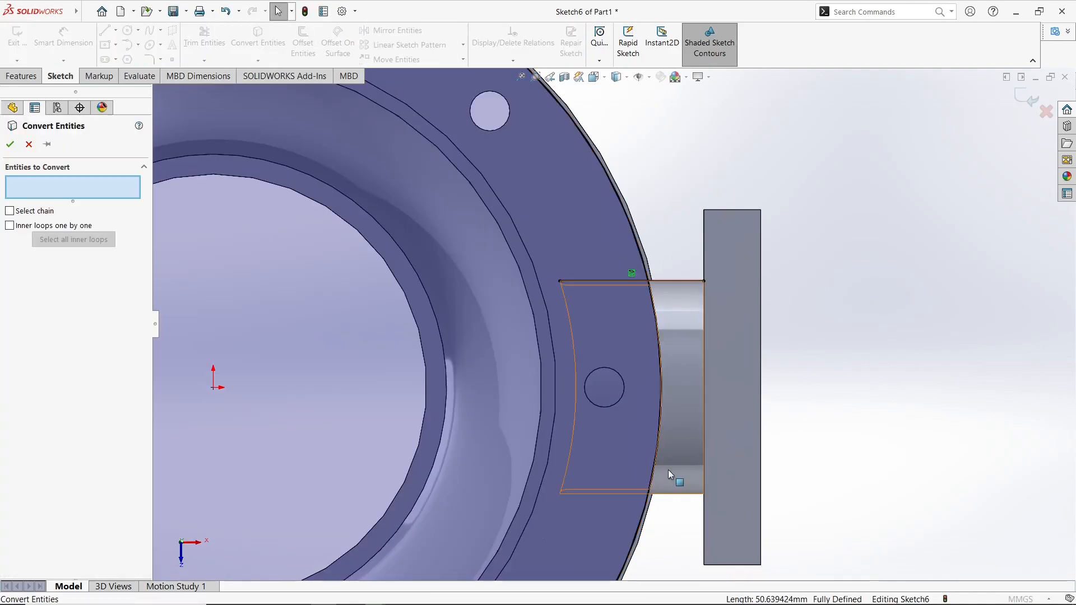
{"action": "left_click", "coordinate": [690, 493]}
{"action": "left_click", "coordinate": [703, 430]}
{"action": "right_click", "coordinate": [703, 429]}
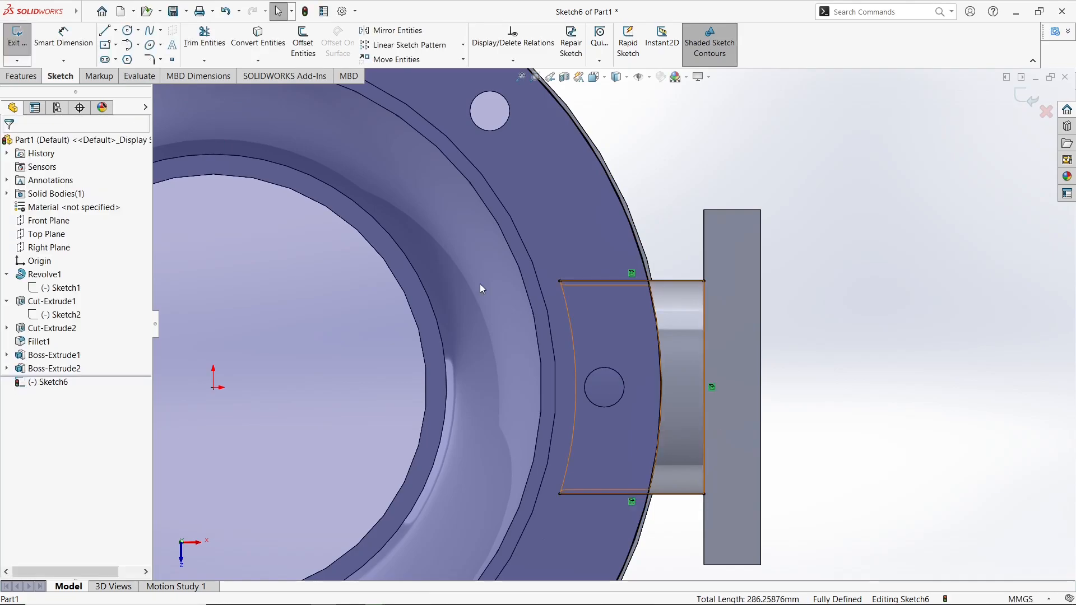
- Trim the converted geometry down to the closed region between the round flange's rim and the square flange
{"action": "left_click", "coordinate": [205, 39]}
{"action": "left_click_drag", "start_coordinate": [661, 183], "coordinate": [604, 431]}
{"action": "left_click_drag", "start_coordinate": [629, 556], "coordinate": [629, 559]}
- Extrude the trimmed region down onto the circular connection with the Up To Next end condition
{"action": "mouse_move", "coordinate": [740, 431]}
{"action": "middle_mouse_down"}
{"action": "mouse_move", "coordinate": [807, 233]}
{"action": "mouse_move", "coordinate": [728, 185]}
{"action": "middle_mouse_up"}
{"action": "left_click", "coordinate": [21, 76]}
{"action": "left_click", "coordinate": [18, 37]}
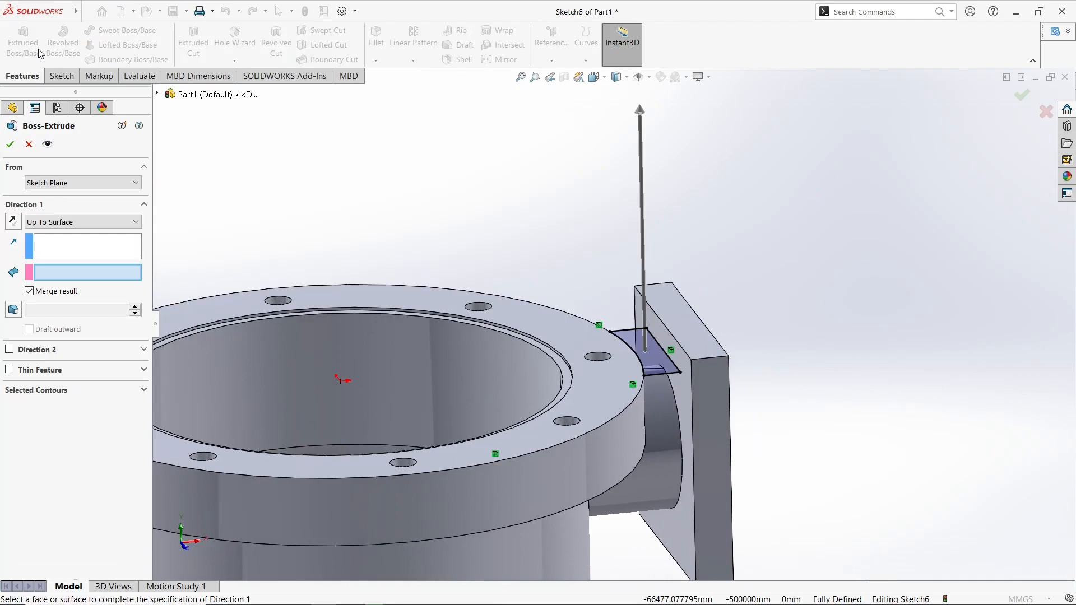
{"action": "left_click", "coordinate": [56, 222]}
{"action": "left_click", "coordinate": [55, 261]}
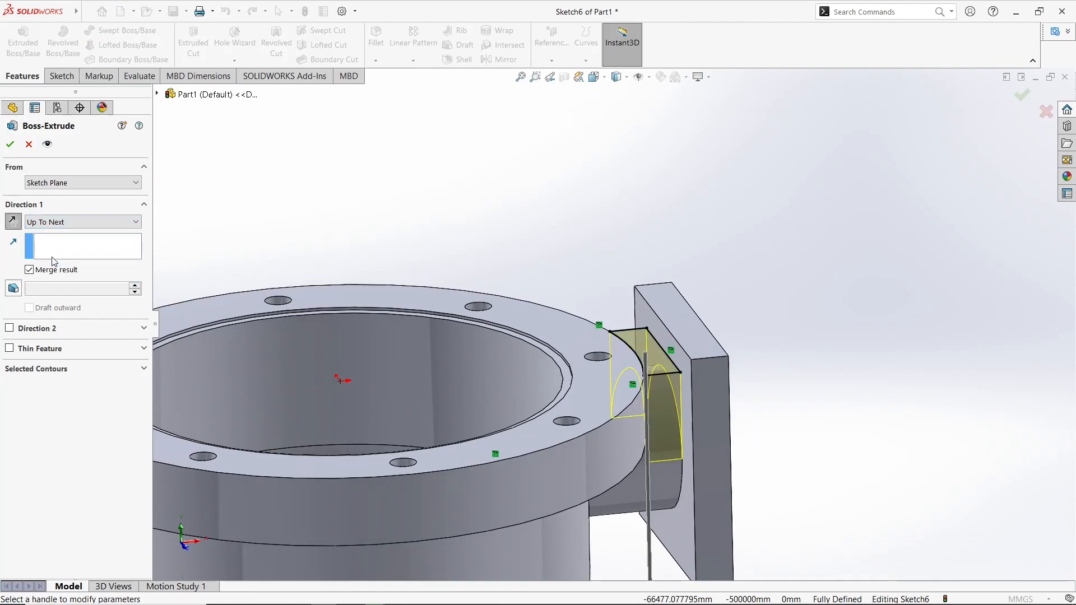
{"action": "left_click", "coordinate": [10, 146]}
- Start a sketch on the square flange's outer face and draw a diagonal centerline between its opposite corners
{"action": "middle_click_drag", "start_coordinate": [434, 236], "coordinate": [527, 327]}
{"action": "left_click", "coordinate": [527, 328]}
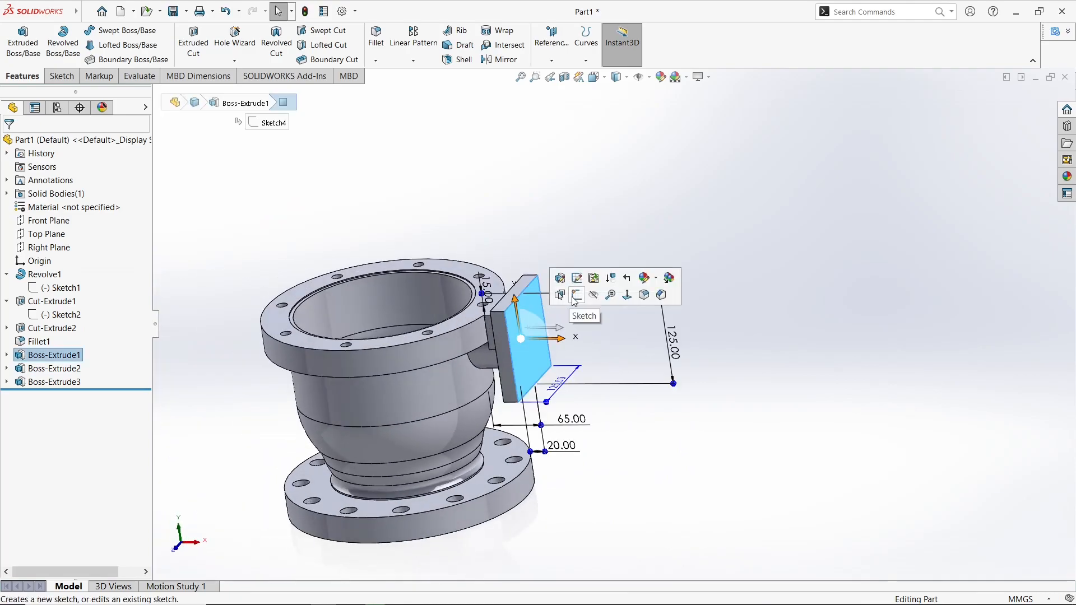
{"action": "left_click", "coordinate": [572, 297]}
{"action": "left_click", "coordinate": [875, 250]}
{"action": "left_click", "coordinate": [115, 30]}
{"action": "left_click", "coordinate": [135, 59]}
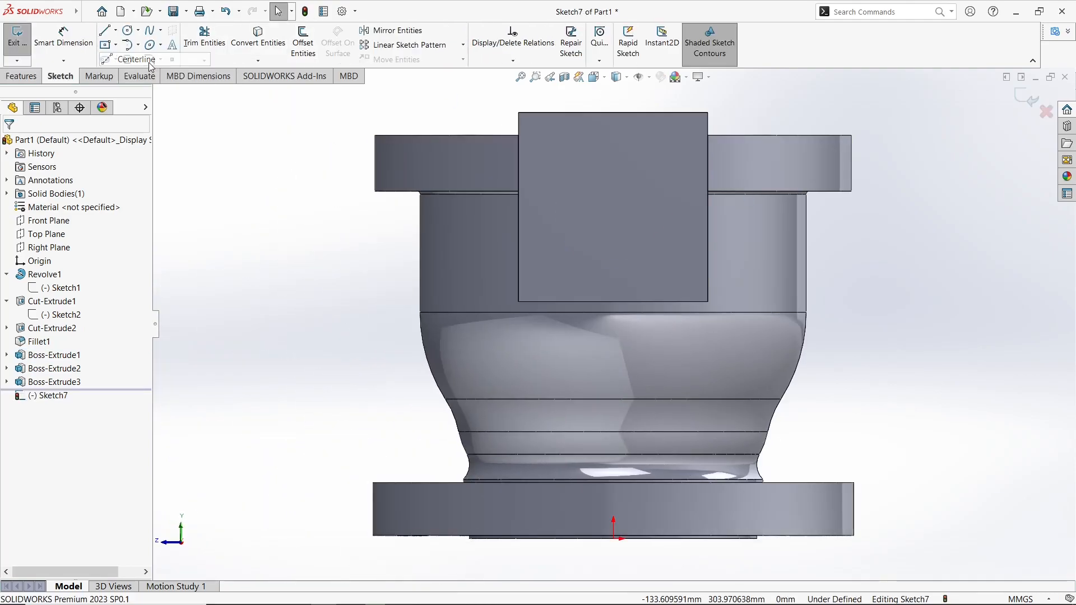
{"action": "left_click", "coordinate": [519, 113]}
{"action": "left_click", "coordinate": [708, 301]}
{"action": "key", "text": "Escape"}
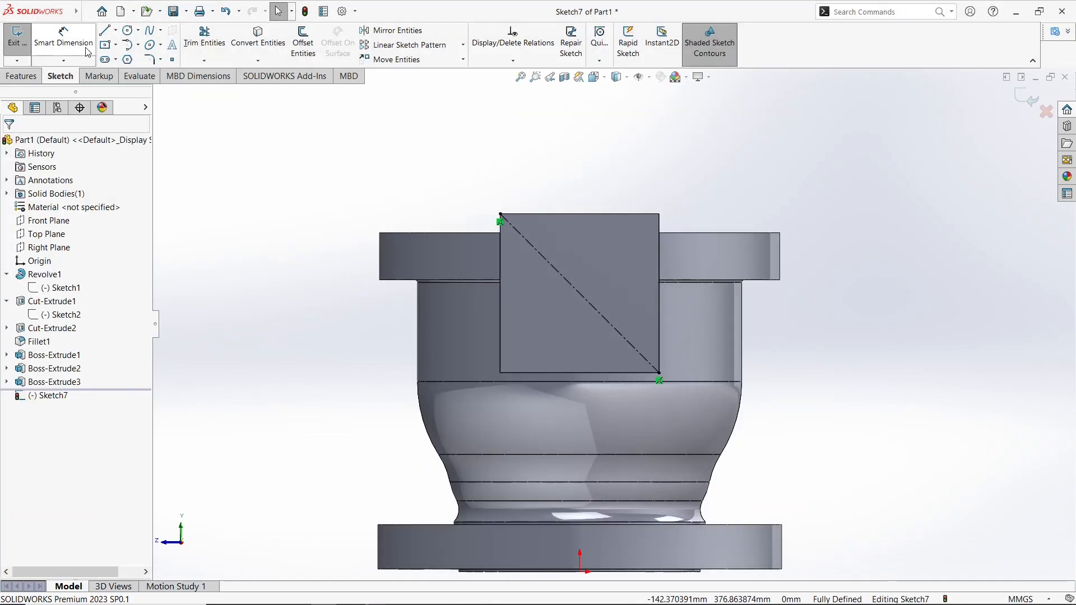
- Draw a circle centered on the diagonal's midpoint and dimension its diameter as 85 mm
{"action": "left_click", "coordinate": [127, 30]}
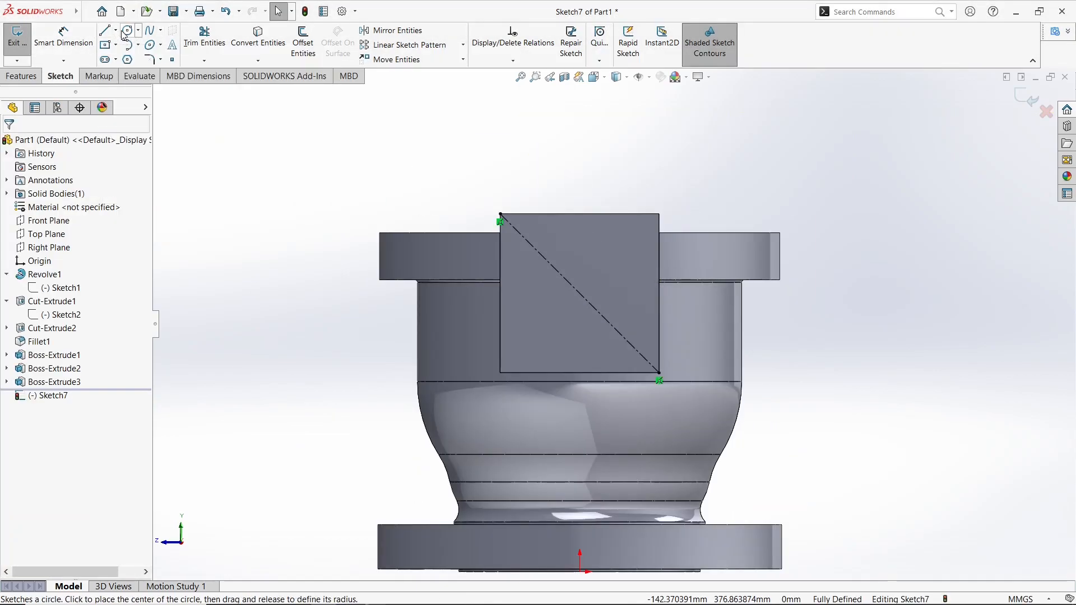
{"action": "left_click", "coordinate": [580, 293]}
{"action": "left_click", "coordinate": [598, 251]}
{"action": "key", "text": "Escape"}
{"action": "left_click", "coordinate": [84, 43]}
{"action": "left_click", "coordinate": [616, 264]}
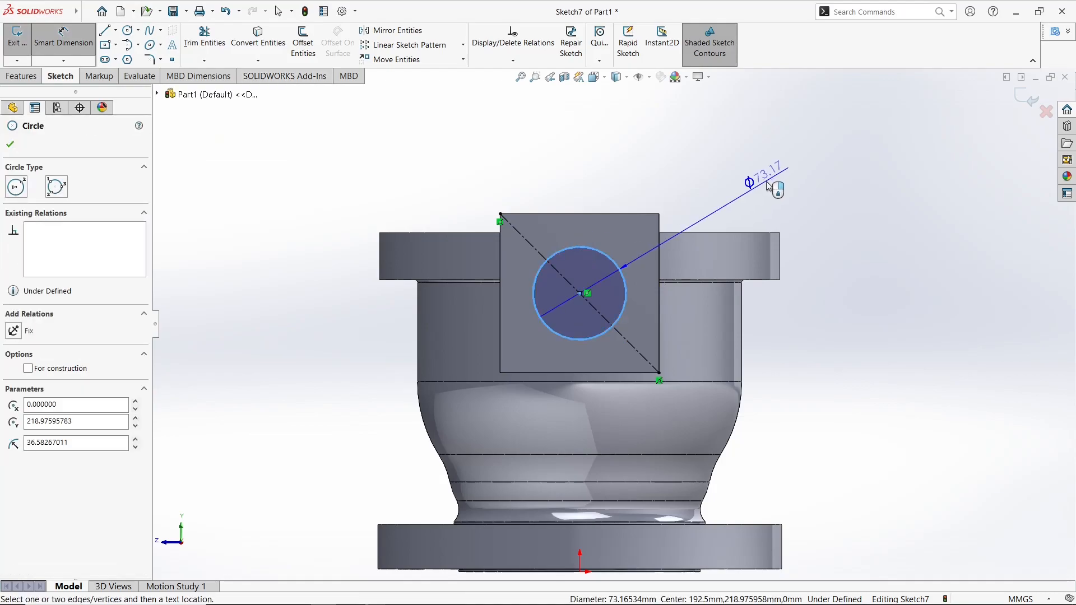
{"action": "left_click", "coordinate": [765, 180]}
{"action": "type", "text": "85"}
{"action": "key", "text": "Return"}
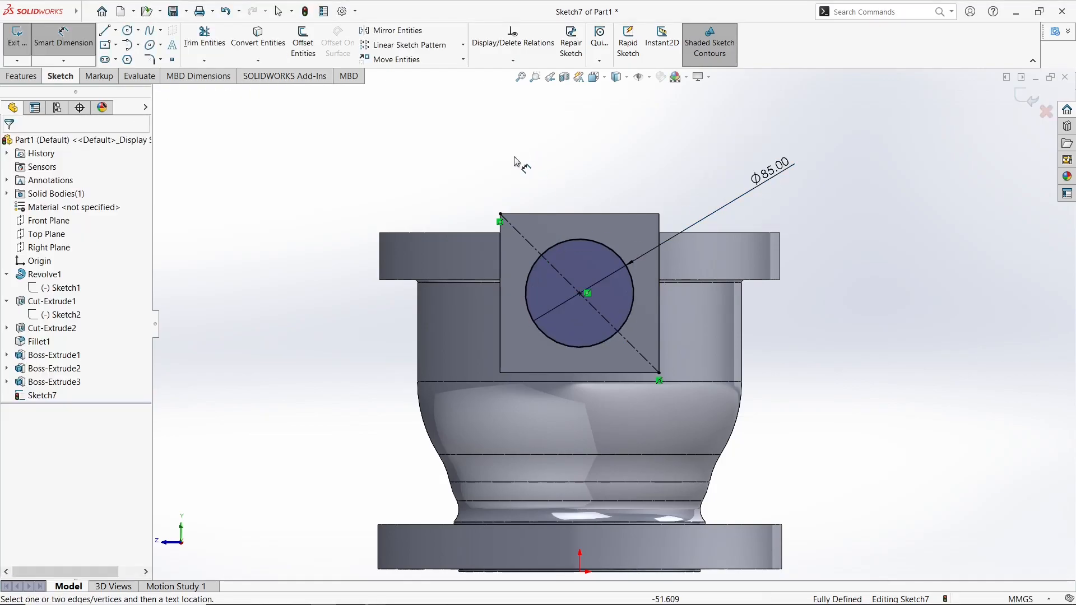
- Cut the 85 mm circle into the square flange with a Blind depth of 5 mm
{"action": "left_click", "coordinate": [23, 75]}
{"action": "left_click", "coordinate": [193, 42]}
{"action": "left_click", "coordinate": [83, 222]}
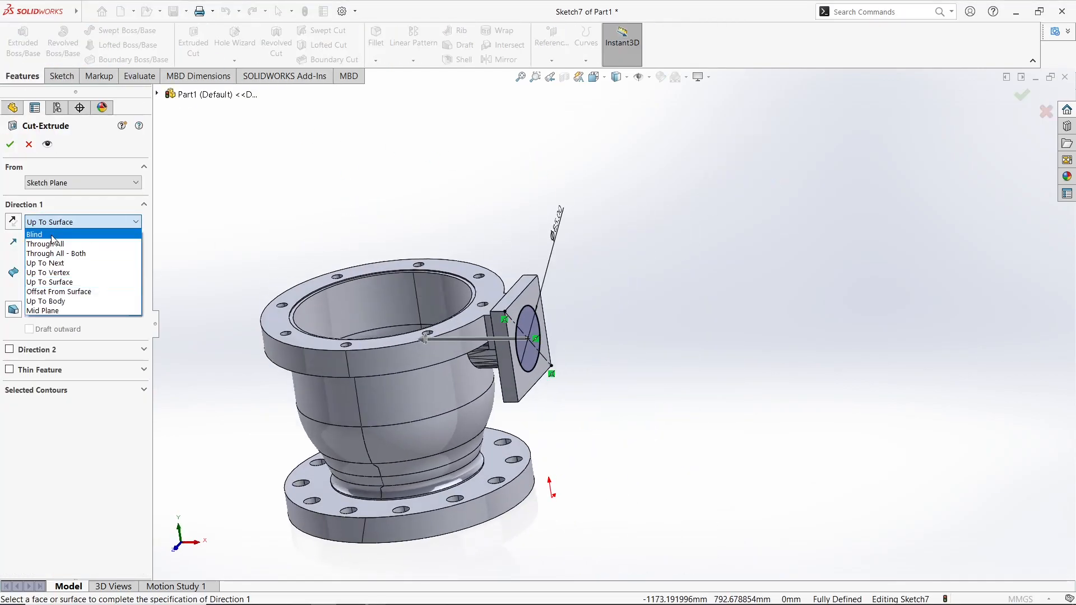
{"action": "left_click", "coordinate": [54, 232]}
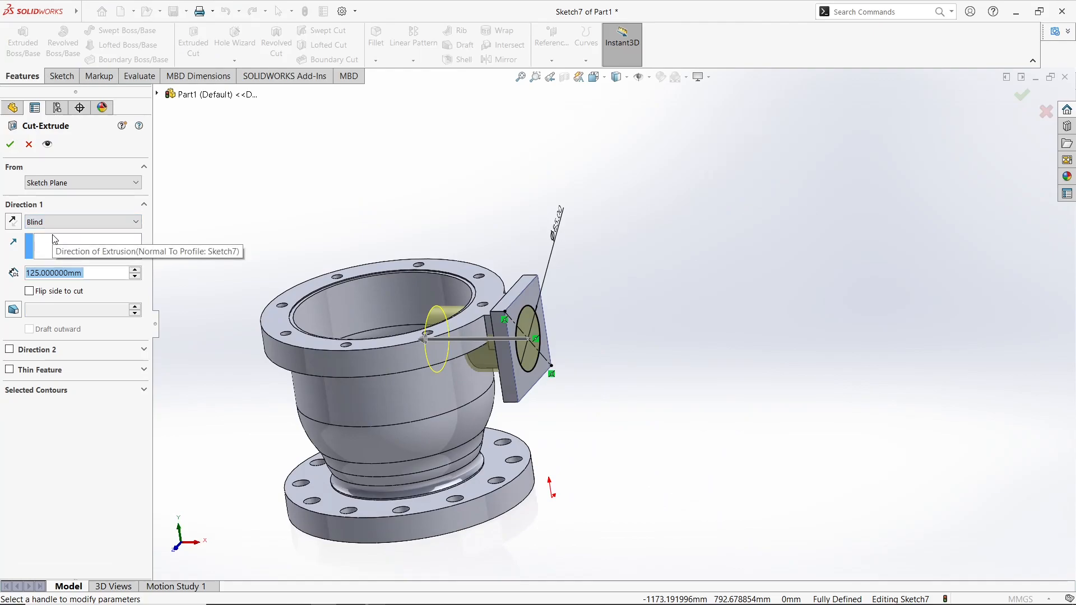
{"action": "type", "text": "8"}
{"action": "key", "text": "Return"}
{"action": "left_click", "coordinate": [10, 144]}
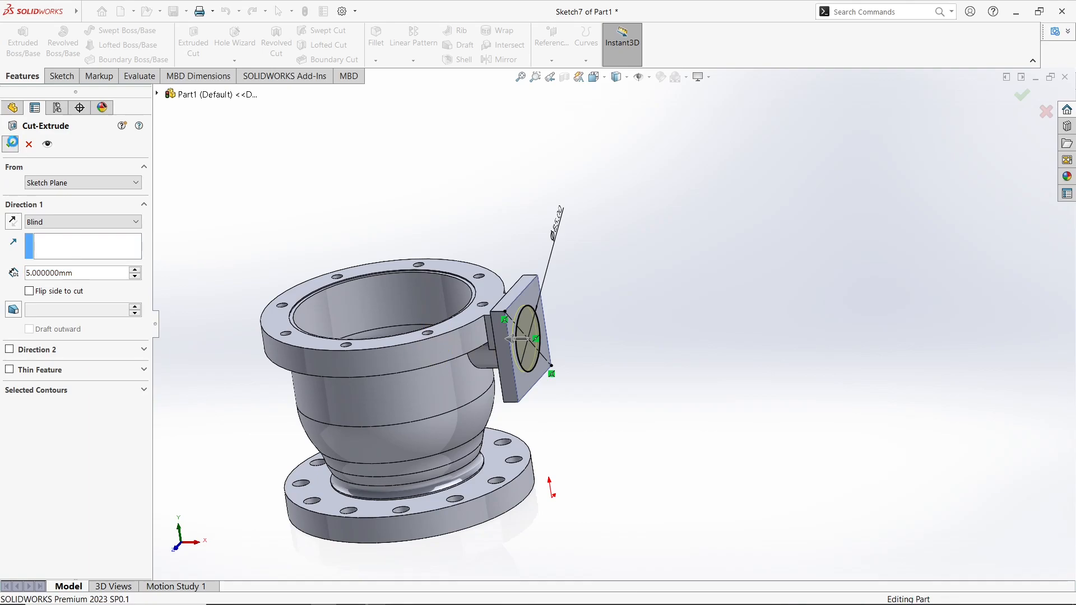
- Edit the 85 mm recess cut and set its depth to 3 mm
{"action": "left_click", "coordinate": [19, 395]}
{"action": "left_click", "coordinate": [15, 366]}
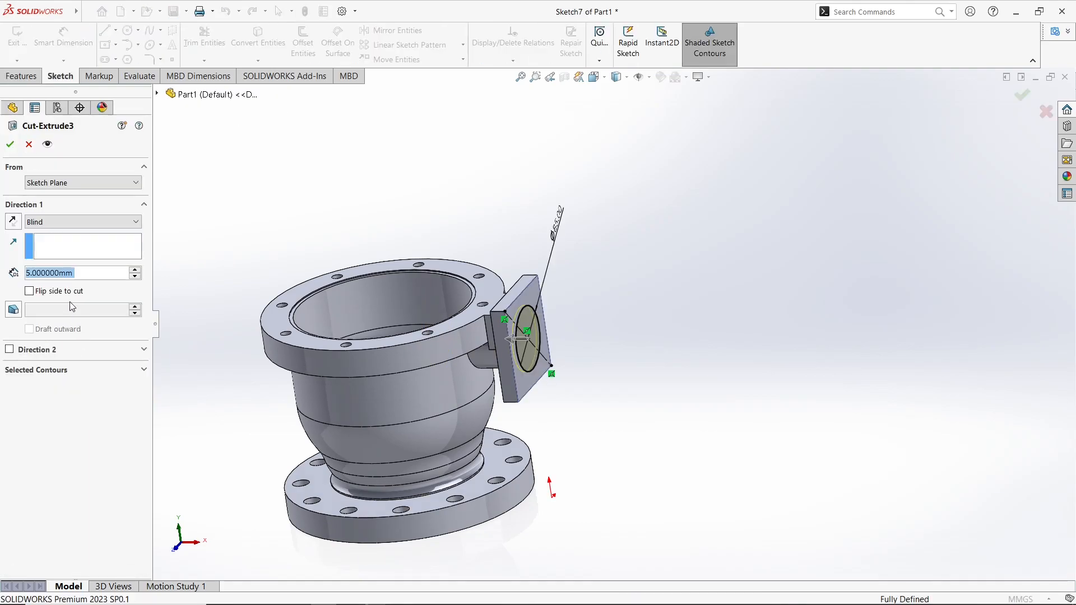
{"action": "type", "text": "3"}
{"action": "key", "text": "Return"}
{"action": "left_click", "coordinate": [10, 145]}
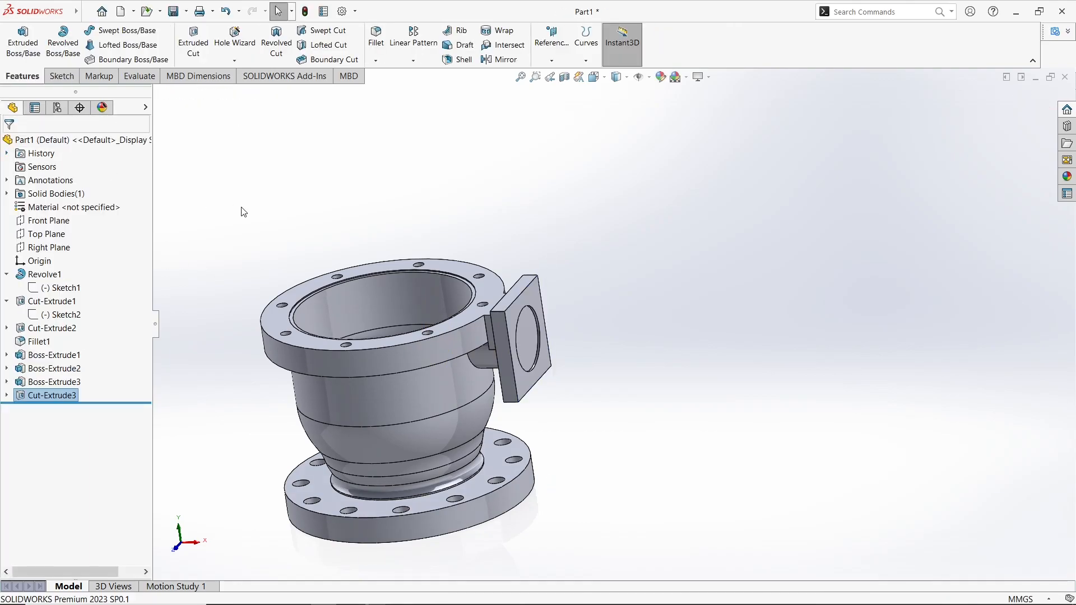
- Start a sketch on the recess floor and draw a concentric circle about 36 mm in diameter
{"action": "left_click", "coordinate": [530, 337]}
{"action": "left_click", "coordinate": [582, 301]}
{"action": "left_click", "coordinate": [127, 31]}
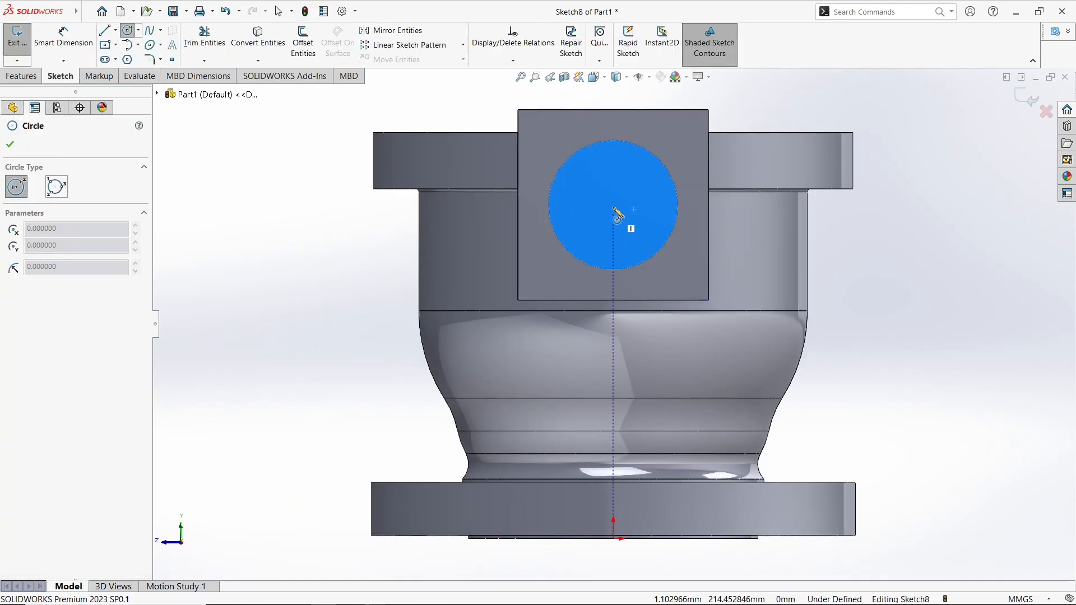
{"action": "left_click", "coordinate": [613, 205]}
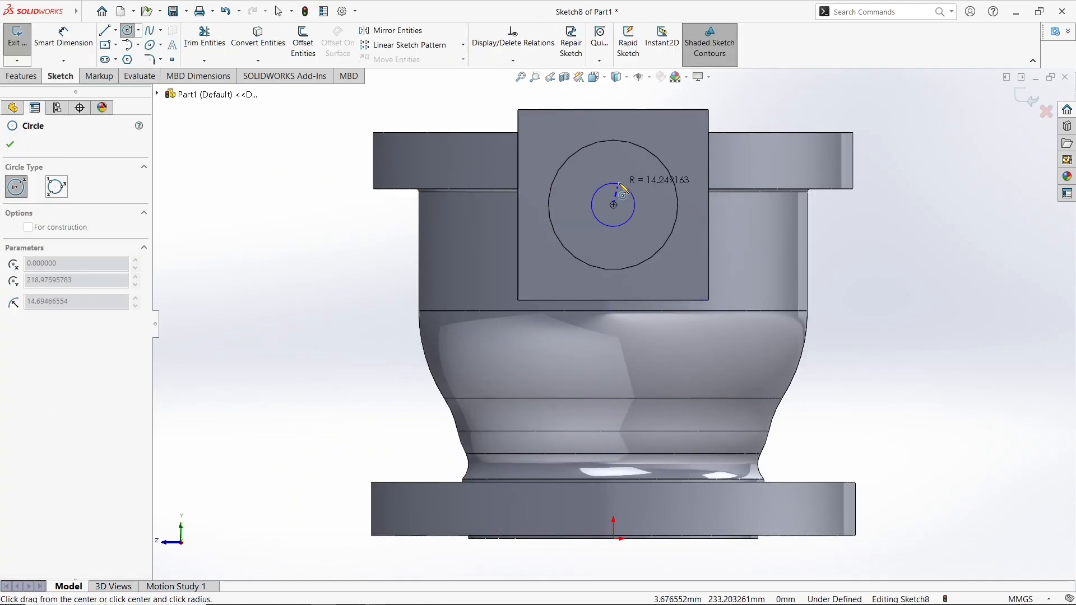
{"action": "left_click", "coordinate": [620, 179]}
- Dimension the concentric circle's diameter as 50 mm
{"action": "left_click", "coordinate": [64, 39]}
{"action": "left_click", "coordinate": [639, 197]}
{"action": "left_click", "coordinate": [759, 107]}
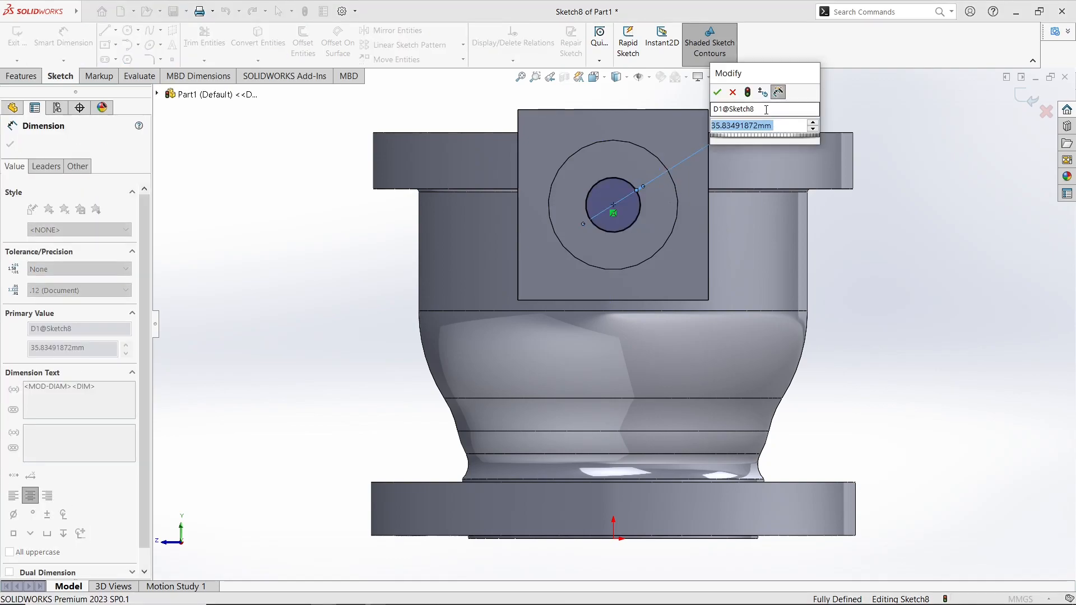
{"action": "type", "text": "50"}
{"action": "key", "text": "Return"}
{"action": "left_click", "coordinate": [944, 205]}
- Cut the 50 mm circle into the recess floor with a Blind depth of 5 mm
{"action": "middle_click_drag", "start_coordinate": [663, 168], "coordinate": [734, 227]}
{"action": "left_click", "coordinate": [23, 76]}
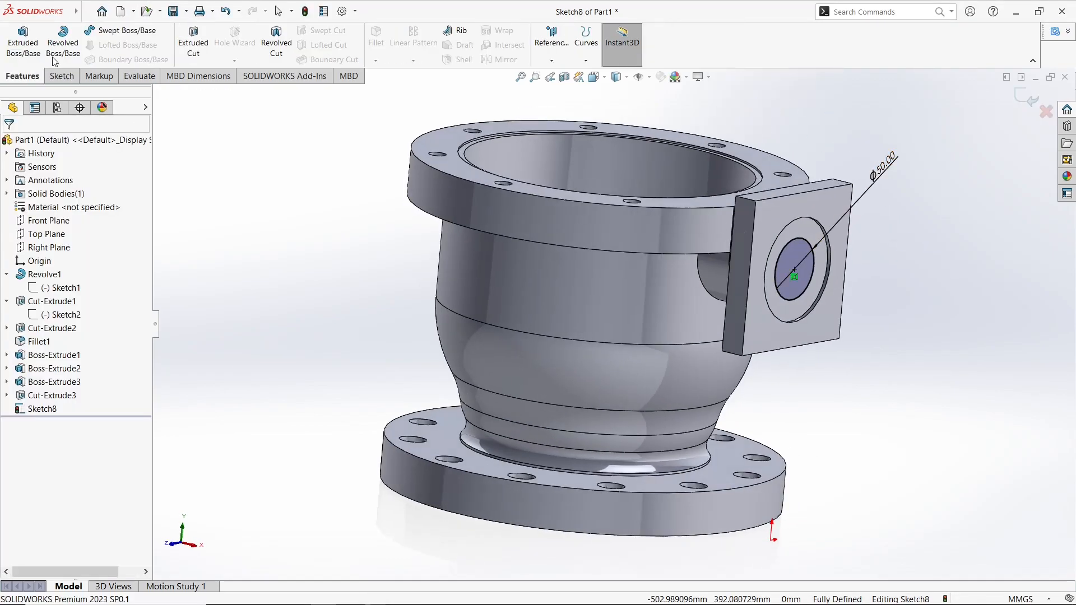
{"action": "left_click", "coordinate": [193, 42]}
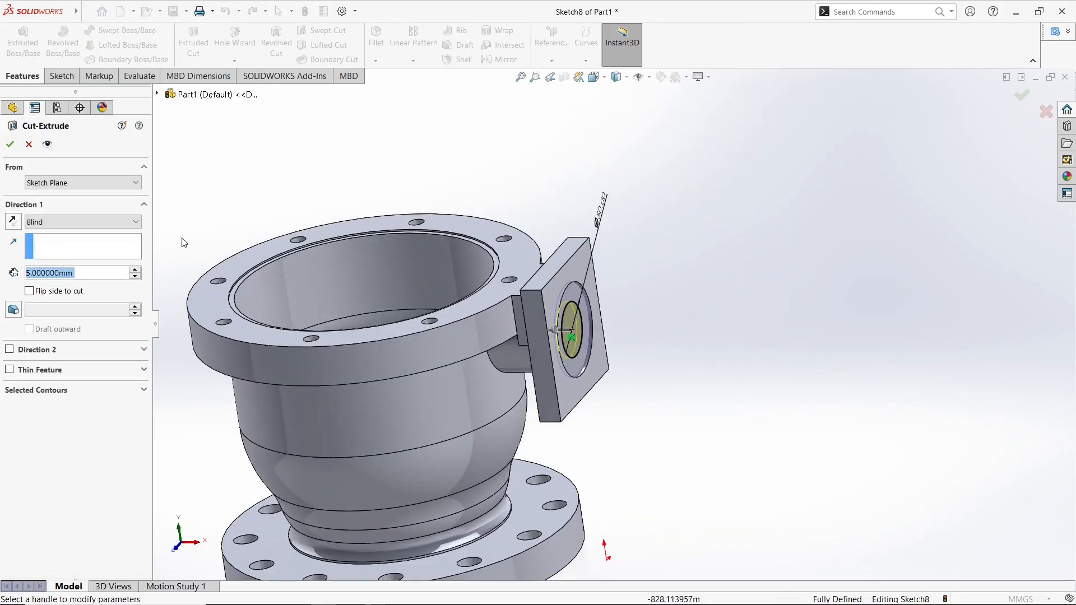
{"action": "left_click", "coordinate": [11, 144]}
- Start a sketch on the floor of the 50 mm recess and draw a circle concentric with it
{"action": "middle_click_drag", "start_coordinate": [666, 294], "coordinate": [582, 287]}
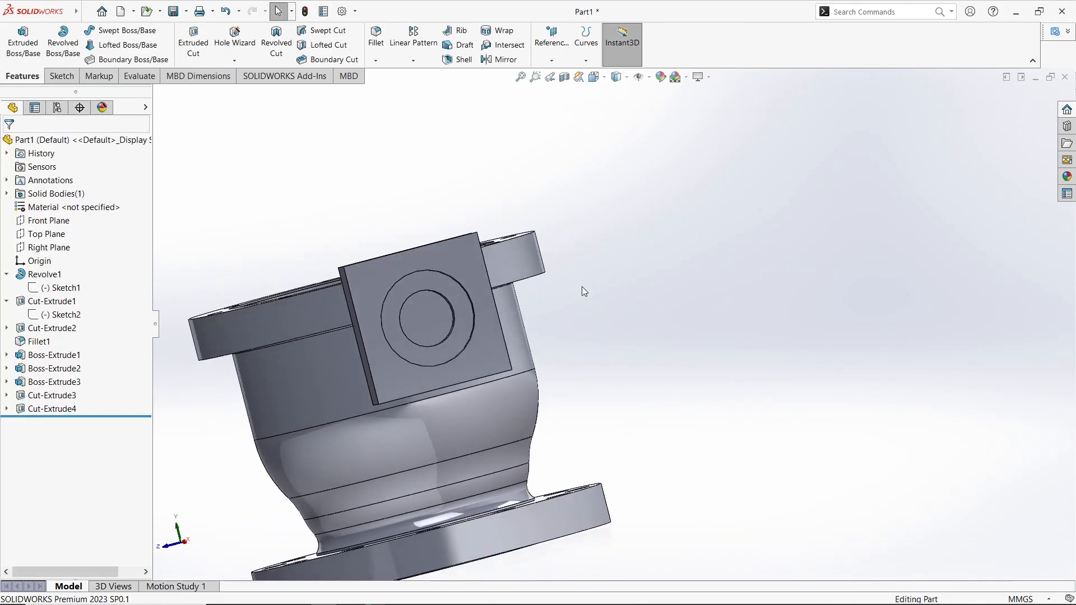
{"action": "left_click", "coordinate": [415, 318]}
{"action": "left_click", "coordinate": [466, 286]}
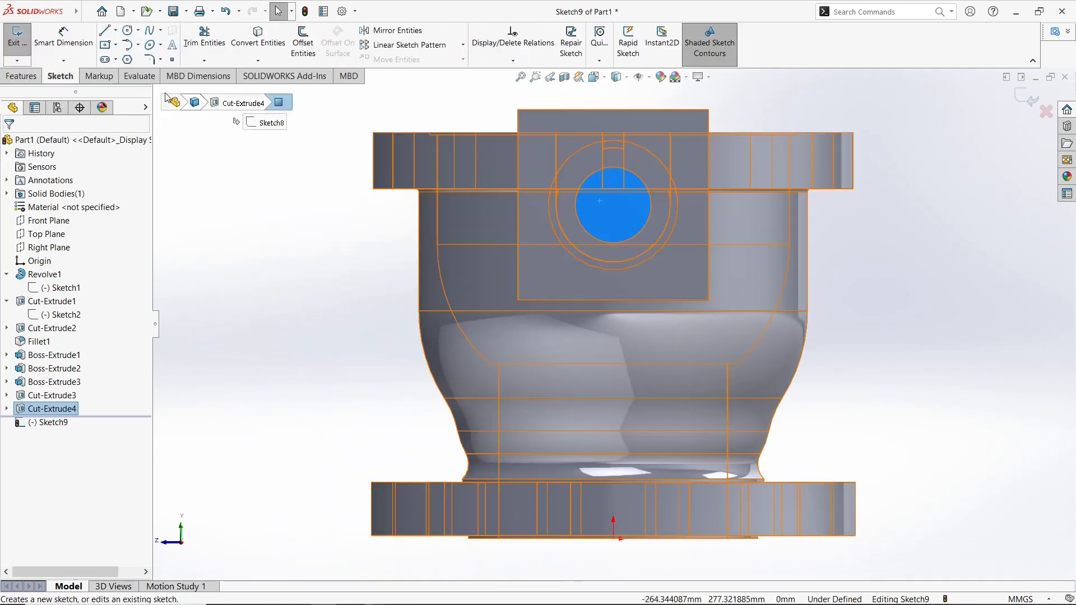
{"action": "left_click", "coordinate": [126, 30]}
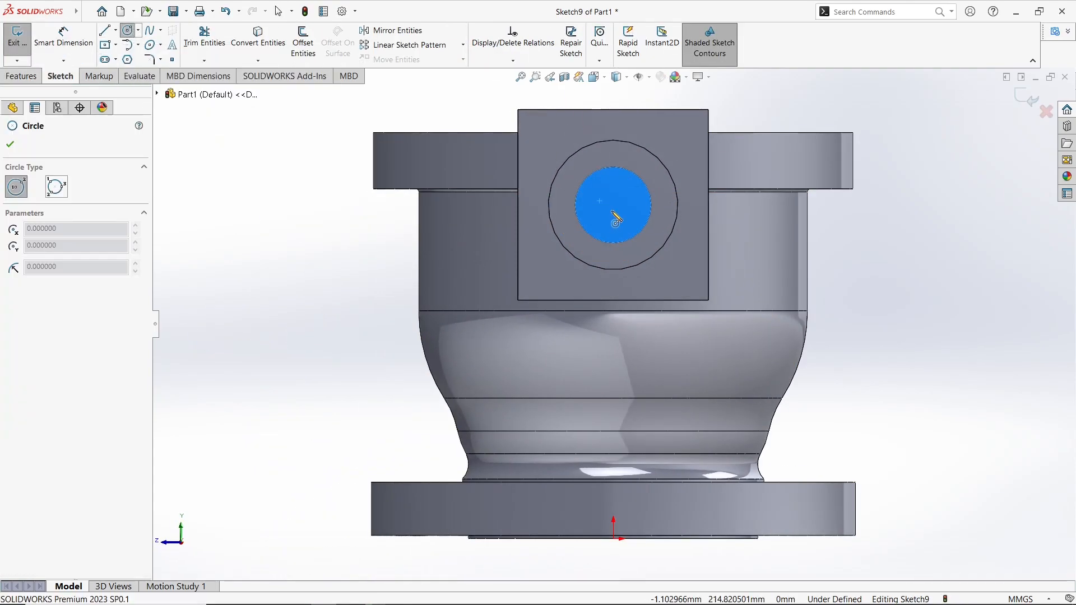
{"action": "left_click_drag", "start_coordinate": [613, 205], "coordinate": [624, 215]}
- Dimension the new concentric circle's diameter as 40 mm
{"action": "right_click_drag", "start_coordinate": [950, 337], "coordinate": [951, 298]}
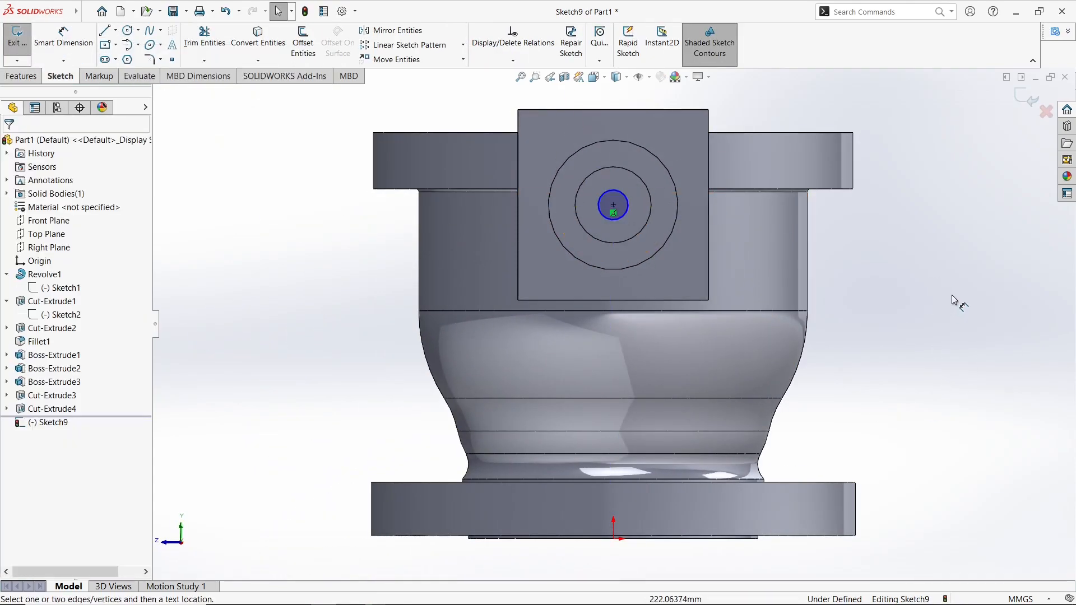
{"action": "left_click", "coordinate": [628, 209]}
{"action": "left_click", "coordinate": [758, 100]}
{"action": "type", "text": "40"}
{"action": "key", "text": "Return"}
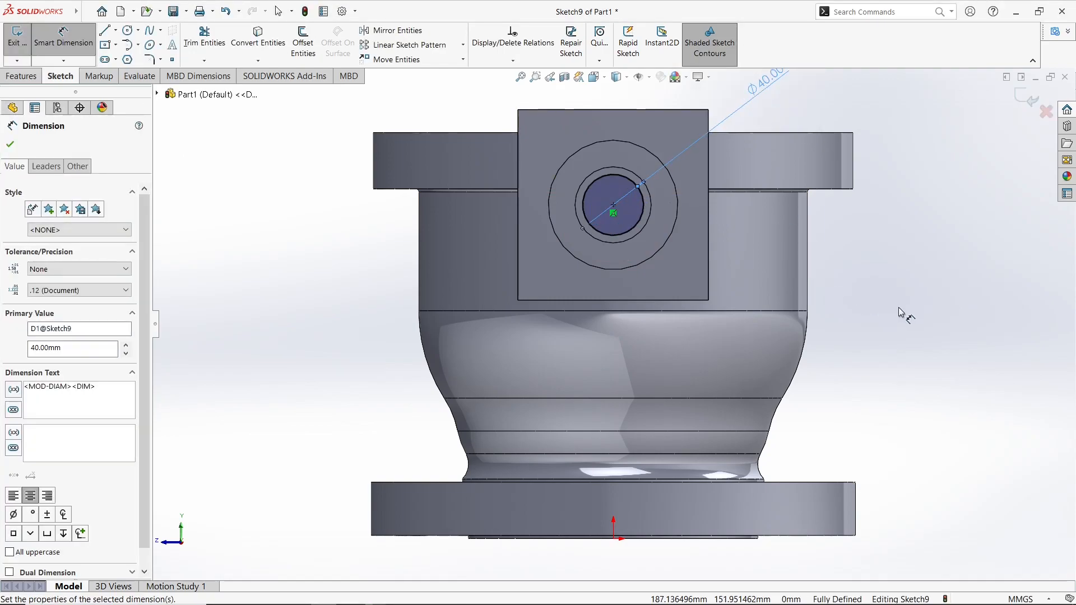
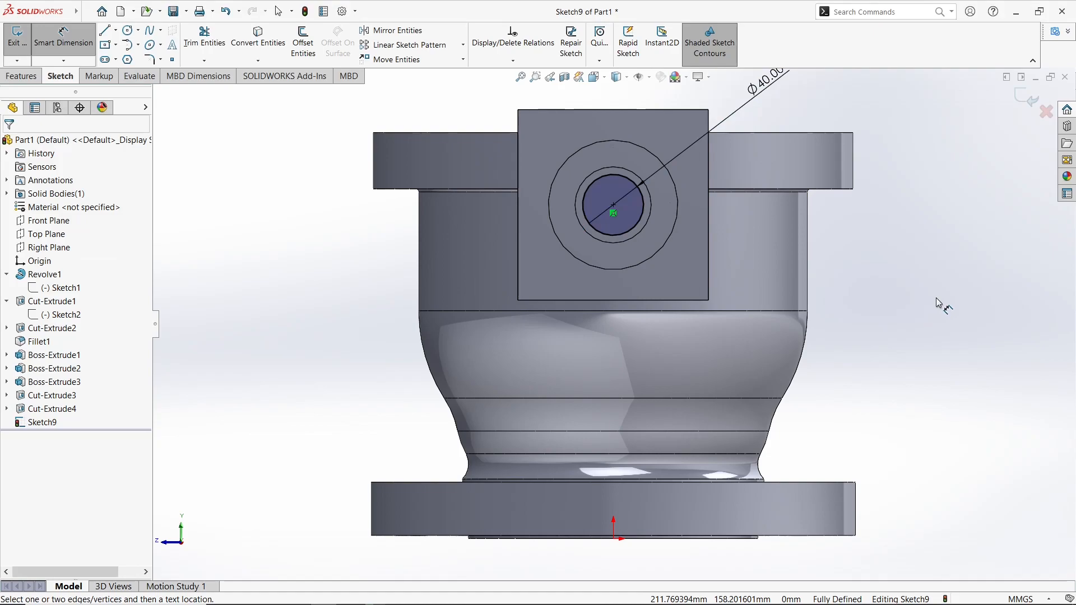
- Cut the 40 mm circle with an Up To Surface end condition, ending at the body's inner wall
{"action": "middle_click_drag", "start_coordinate": [968, 312], "coordinate": [1048, 358]}
{"action": "left_click", "coordinate": [22, 77]}
{"action": "left_click", "coordinate": [194, 45]}
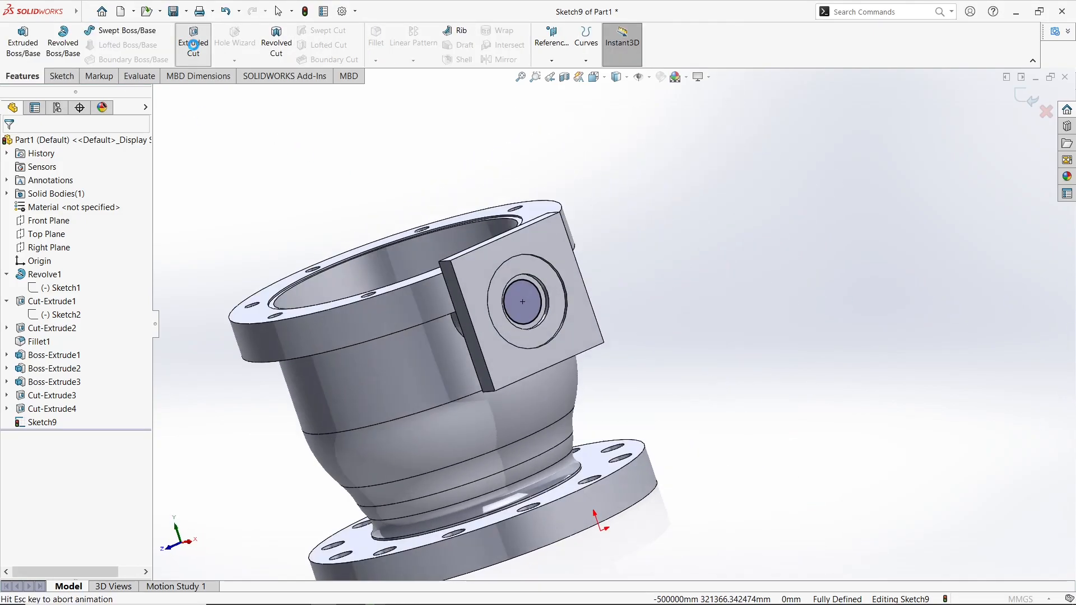
{"action": "left_click", "coordinate": [92, 222]}
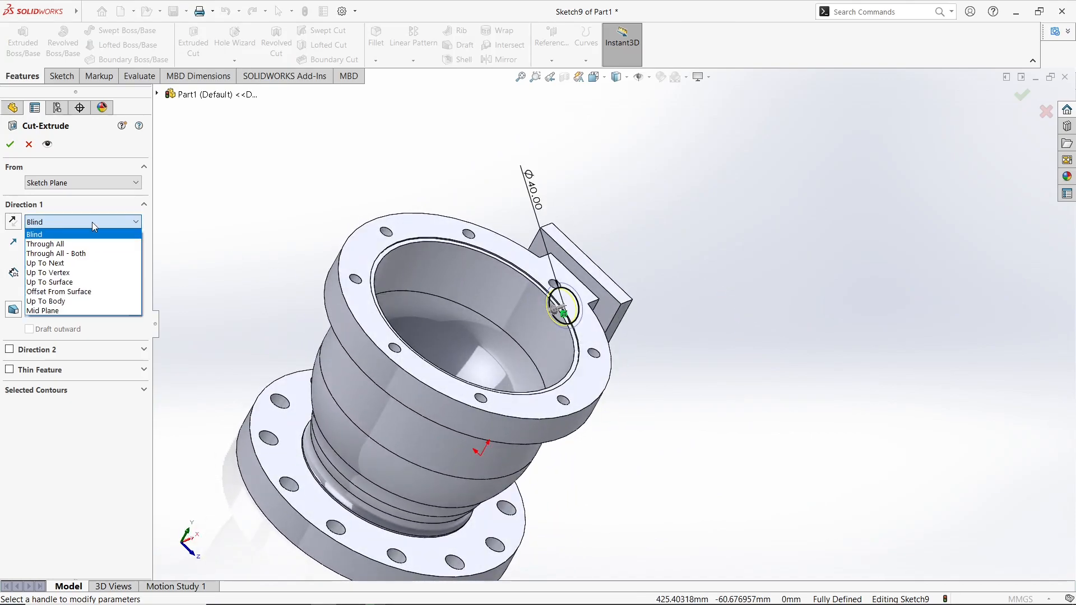
{"action": "left_click", "coordinate": [85, 282]}
{"action": "left_click", "coordinate": [480, 298]}
{"action": "key", "text": "Return"}
- Start a sketch on the square flange's outer face and draw a center rectangle about 101 by 102 mm centered on the bore
{"action": "mouse_move", "coordinate": [480, 298]}
{"action": "middle_mouse_down"}
{"action": "mouse_move", "coordinate": [683, 267]}
{"action": "mouse_move", "coordinate": [499, 181]}
{"action": "mouse_move", "coordinate": [476, 257]}
{"action": "mouse_move", "coordinate": [597, 295]}
{"action": "mouse_move", "coordinate": [836, 401]}
{"action": "mouse_move", "coordinate": [691, 279]}
{"action": "mouse_move", "coordinate": [521, 273]}
{"action": "middle_mouse_up"}
{"action": "left_click", "coordinate": [521, 273]}
{"action": "left_click", "coordinate": [564, 210]}
{"action": "left_click", "coordinate": [115, 45]}
{"action": "left_click", "coordinate": [142, 70]}
{"action": "left_click", "coordinate": [613, 234]}
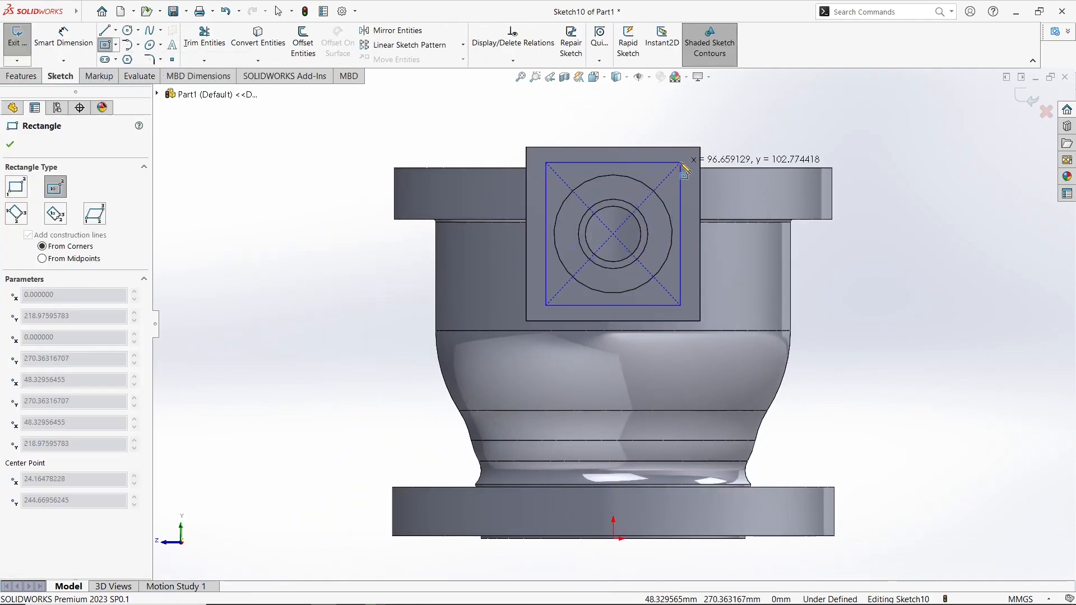
{"action": "left_click", "coordinate": [684, 163]}
- Make the rectangle's edges and both of its diagonals construction geometry
{"action": "right_click", "coordinate": [683, 162]}
{"action": "left_click", "coordinate": [706, 148]}
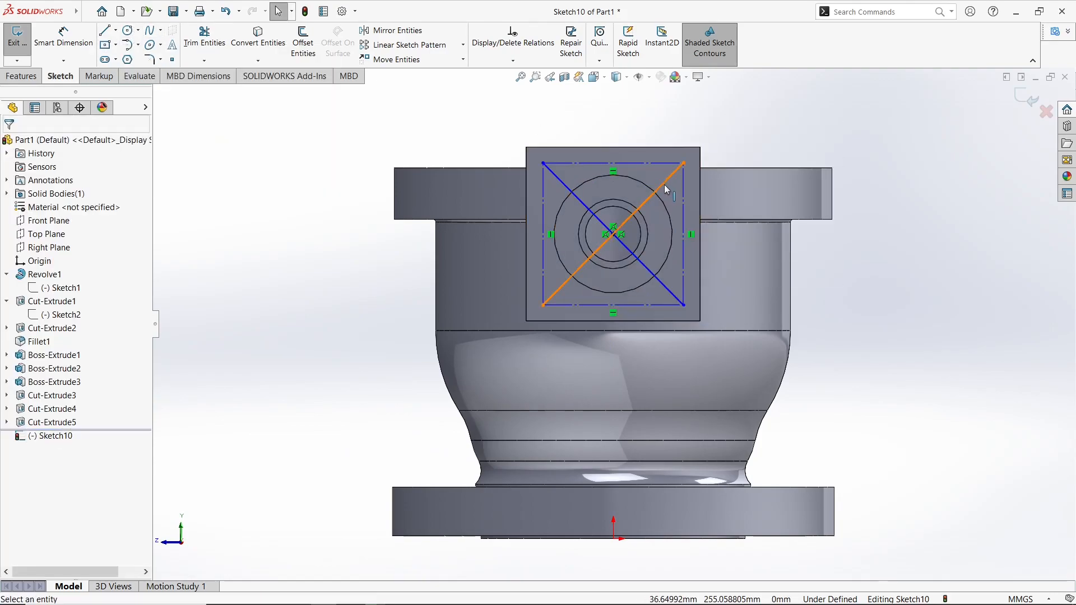
{"action": "left_click", "coordinate": [668, 180]}
{"action": "left_click", "coordinate": [565, 186], "text": "ctrl"}
{"action": "right_click", "coordinate": [565, 186]}
{"action": "left_click", "coordinate": [592, 169]}
- Draw four circles, one centered on each corner of the construction rectangle
{"action": "left_click", "coordinate": [128, 31]}
{"action": "left_click", "coordinate": [543, 163]}
{"action": "left_click", "coordinate": [555, 174]}
{"action": "left_click", "coordinate": [683, 164]}
{"action": "left_click", "coordinate": [692, 171]}
{"action": "left_click", "coordinate": [684, 305]}
{"action": "left_click", "coordinate": [698, 318]}
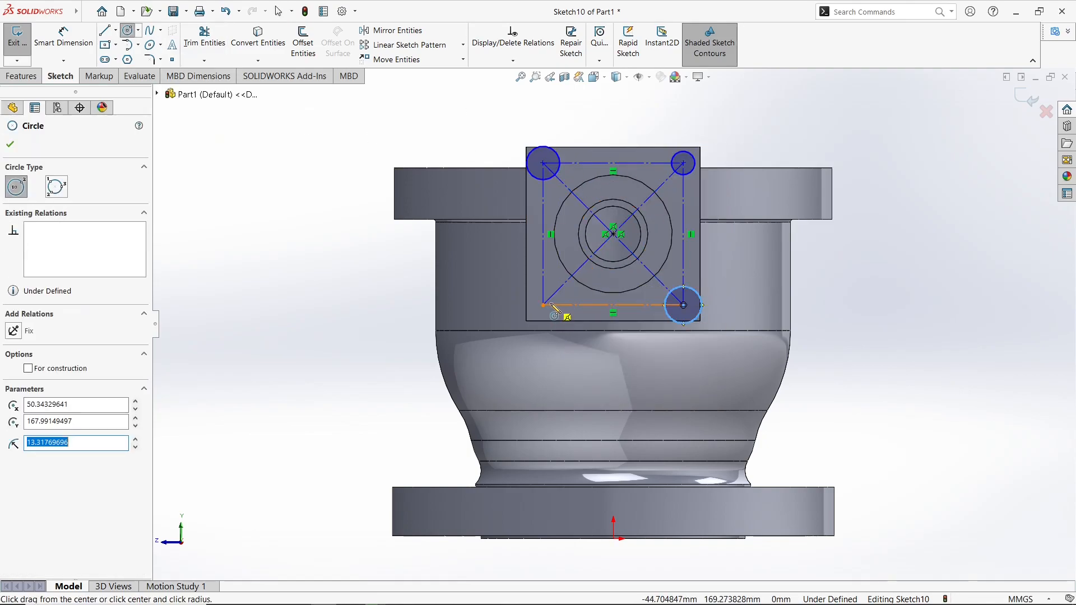
{"action": "key", "text": "Escape"}
- Dimension the upper-left corner circle's diameter as 10 mm
{"action": "left_click", "coordinate": [66, 34]}
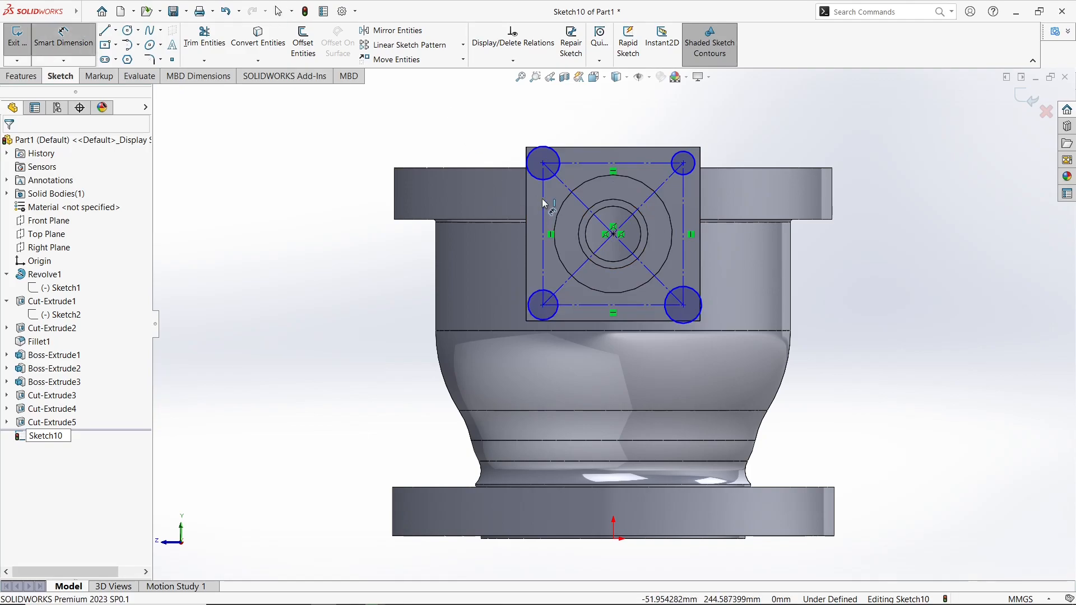
{"action": "left_click", "coordinate": [548, 163]}
{"action": "left_click", "coordinate": [574, 101]}
{"action": "type", "text": "10"}
{"action": "key", "text": "Return"}
{"action": "key", "text": "Escape"}
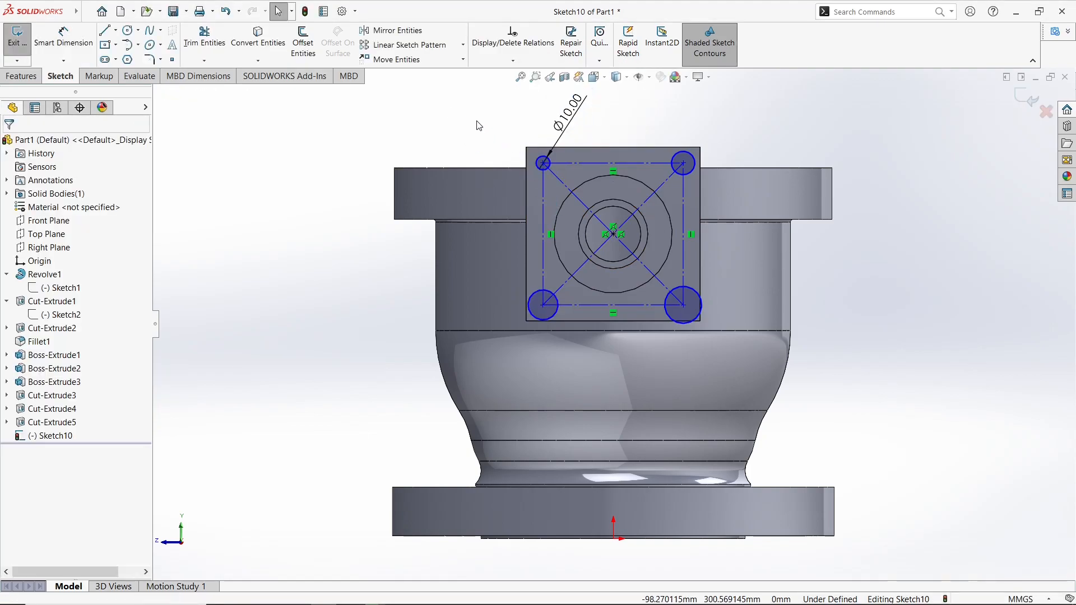
- Add an equal relation between the four corner circles
{"action": "left_click", "coordinate": [543, 163]}
{"action": "left_click", "coordinate": [683, 164], "text": "ctrl"}
{"action": "left_click", "coordinate": [683, 305], "text": "ctrl"}
{"action": "left_click", "coordinate": [542, 305], "text": "ctrl"}
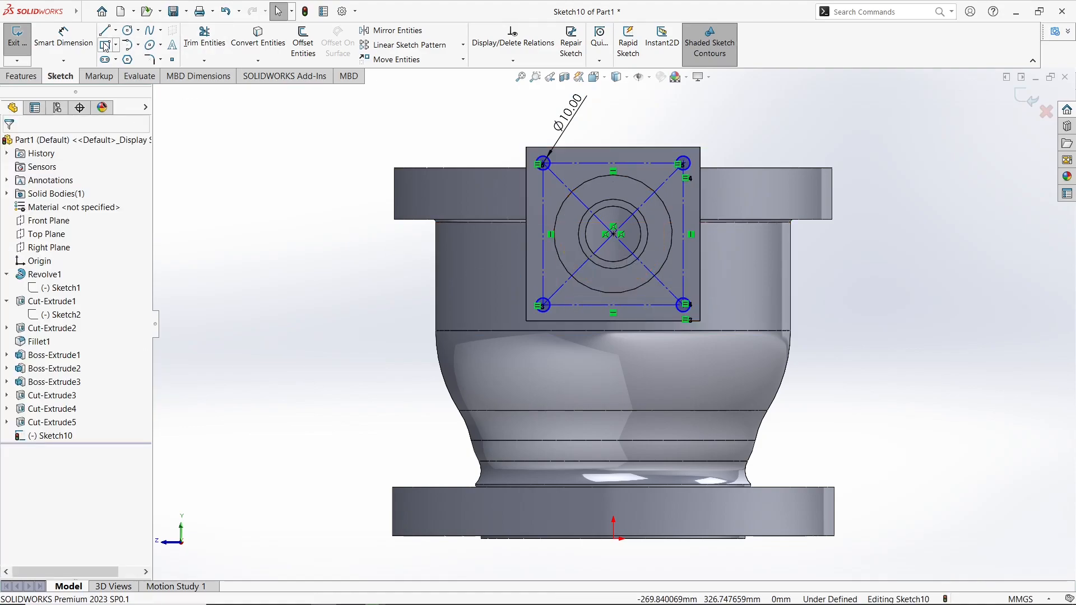
- Dimension the length of the construction rectangle's left vertical side as 100 mm
{"action": "left_click", "coordinate": [70, 42]}
{"action": "left_click", "coordinate": [544, 223]}
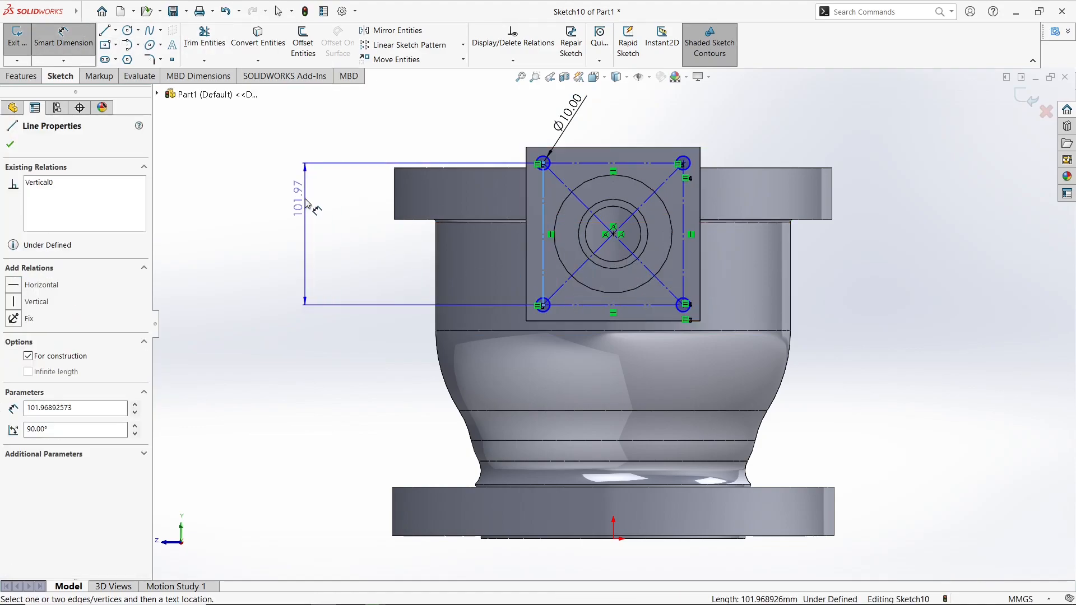
{"action": "left_click", "coordinate": [297, 216]}
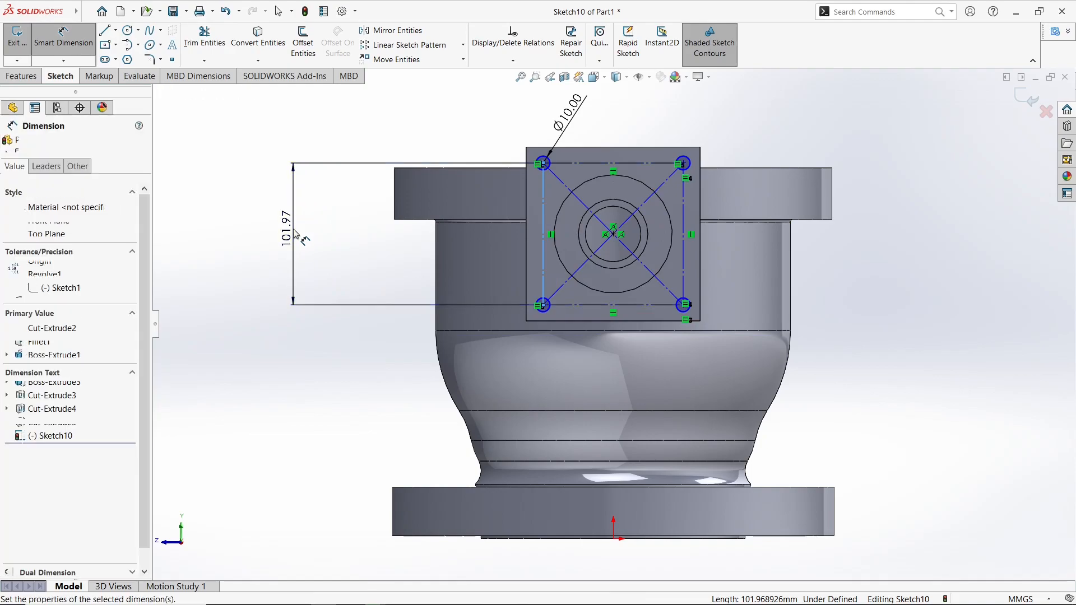
{"action": "type", "text": "100"}
{"action": "key", "text": "Return"}
{"action": "left_click", "coordinate": [683, 250]}
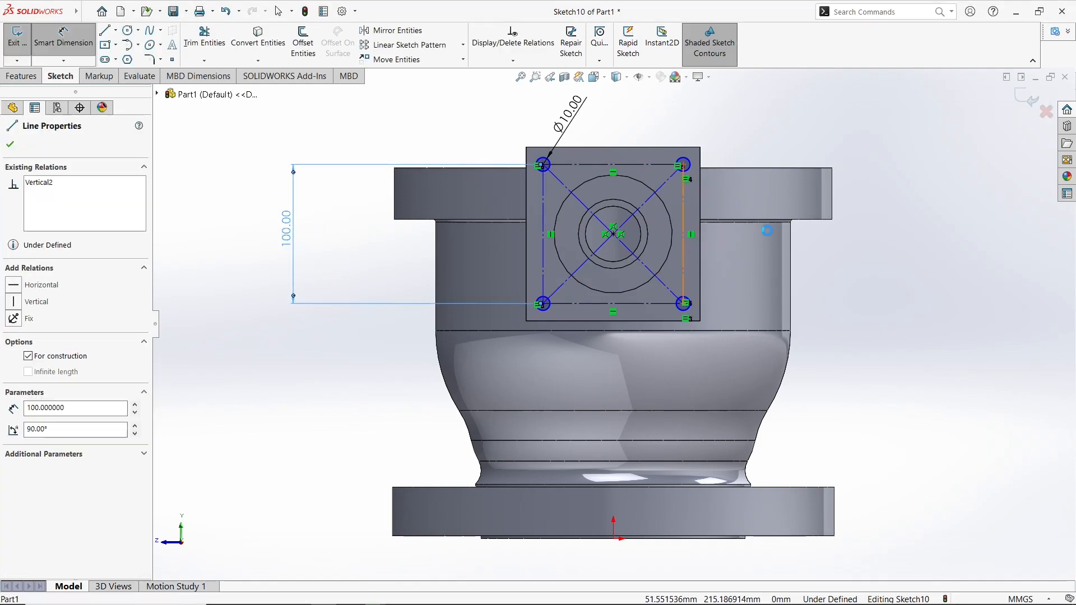
{"action": "left_click", "coordinate": [848, 249]}
{"action": "key", "text": "Escape"}
- Dimension the length of the construction rectangle's lower horizontal side as 100 mm
{"action": "left_click", "coordinate": [628, 307]}
{"action": "left_click", "coordinate": [838, 425]}
{"action": "type", "text": "100"}
{"action": "key", "text": "Return"}
- Set both the vertical and the horizontal side dimensions of the construction rectangle to 95 mm
{"action": "mouse_move", "coordinate": [905, 321]}
{"action": "middle_mouse_down"}
{"action": "mouse_move", "coordinate": [901, 313]}
{"action": "mouse_move", "coordinate": [905, 337]}
{"action": "mouse_move", "coordinate": [899, 328]}
{"action": "middle_mouse_up"}
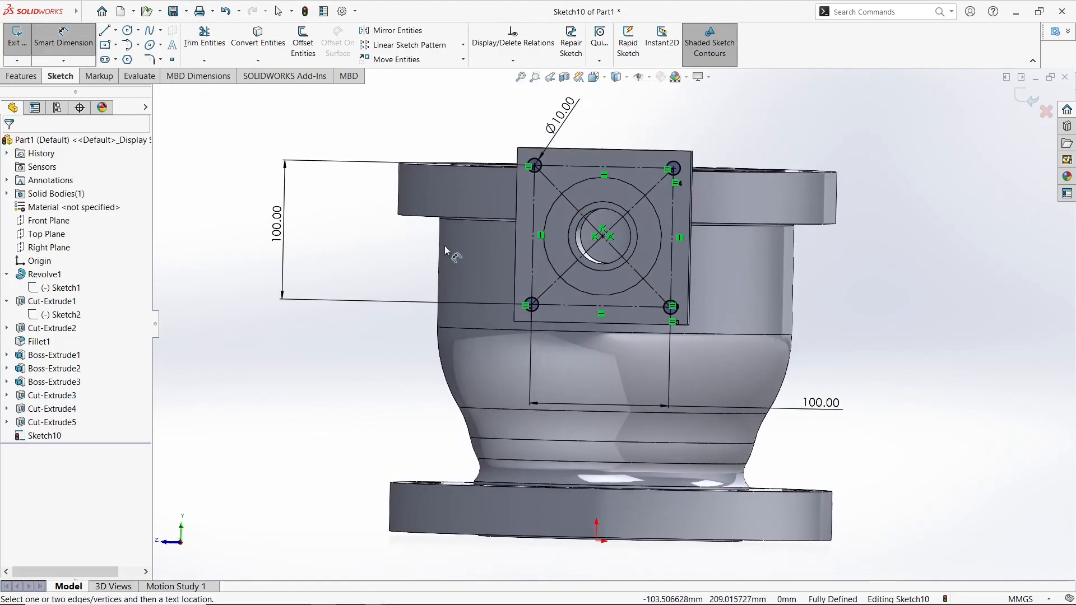
{"action": "double_click", "coordinate": [282, 229]}
{"action": "type", "text": "95"}
{"action": "key", "text": "Return"}
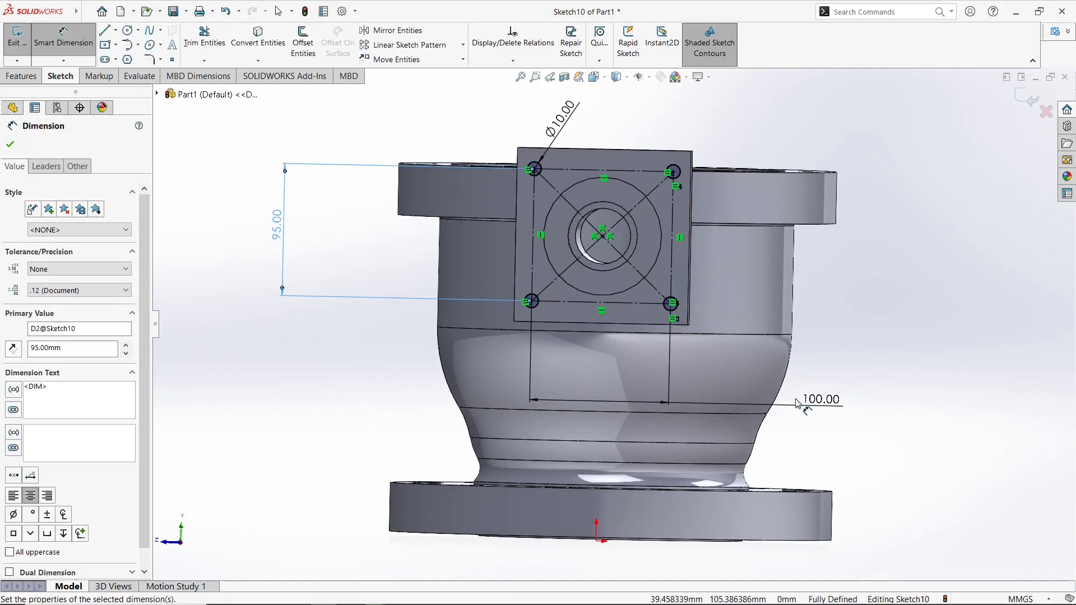
{"action": "double_click", "coordinate": [778, 398]}
{"action": "type", "text": "95"}
{"action": "key", "text": "Return"}
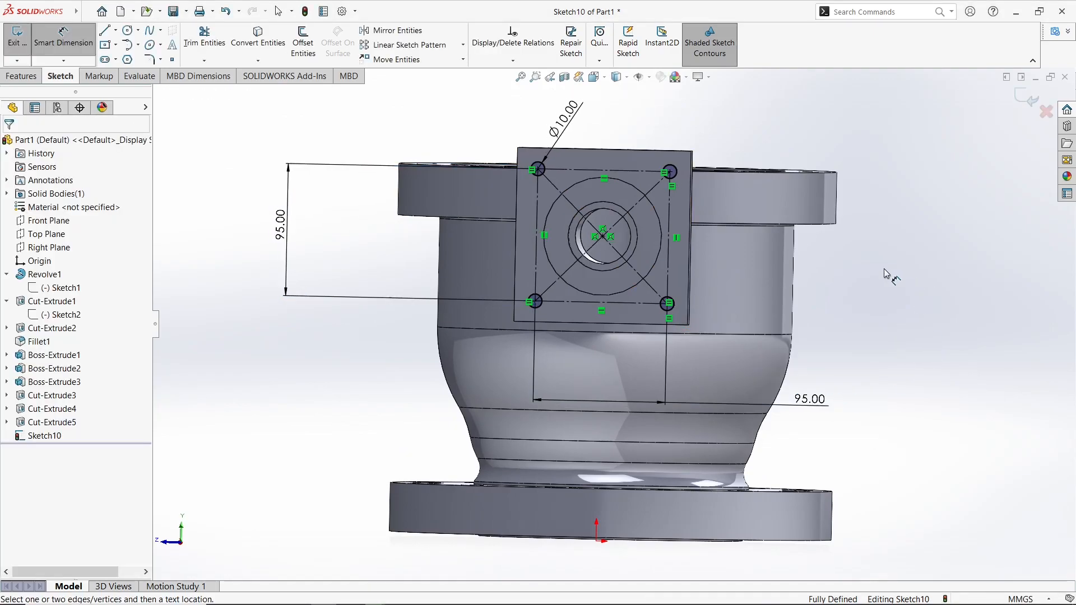
- Extrude-cut the four 10 mm corner circles through the square side flange
{"action": "scroll", "coordinate": [651, 212], "scroll_direction": "down", "scroll_amount": 2}
{"action": "middle_click_drag", "start_coordinate": [625, 139], "coordinate": [729, 216]}
{"action": "left_click", "coordinate": [22, 76]}
{"action": "left_click", "coordinate": [192, 49]}
{"action": "middle_click_drag", "start_coordinate": [552, 182], "coordinate": [642, 227]}
{"action": "scroll", "coordinate": [608, 228], "scroll_direction": "down", "scroll_amount": 1}
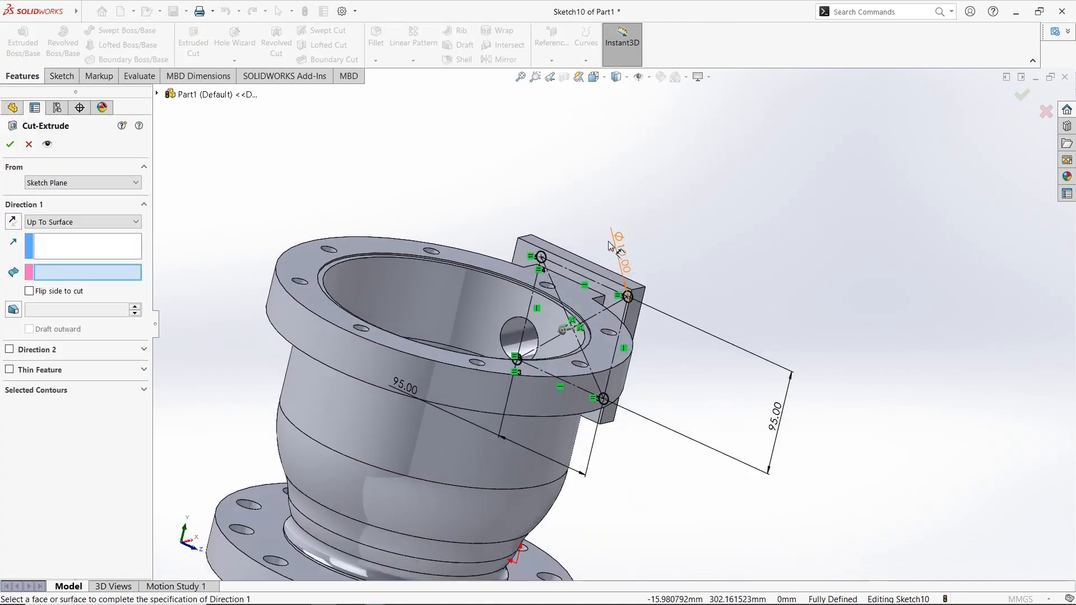
{"action": "left_click", "coordinate": [56, 226]}
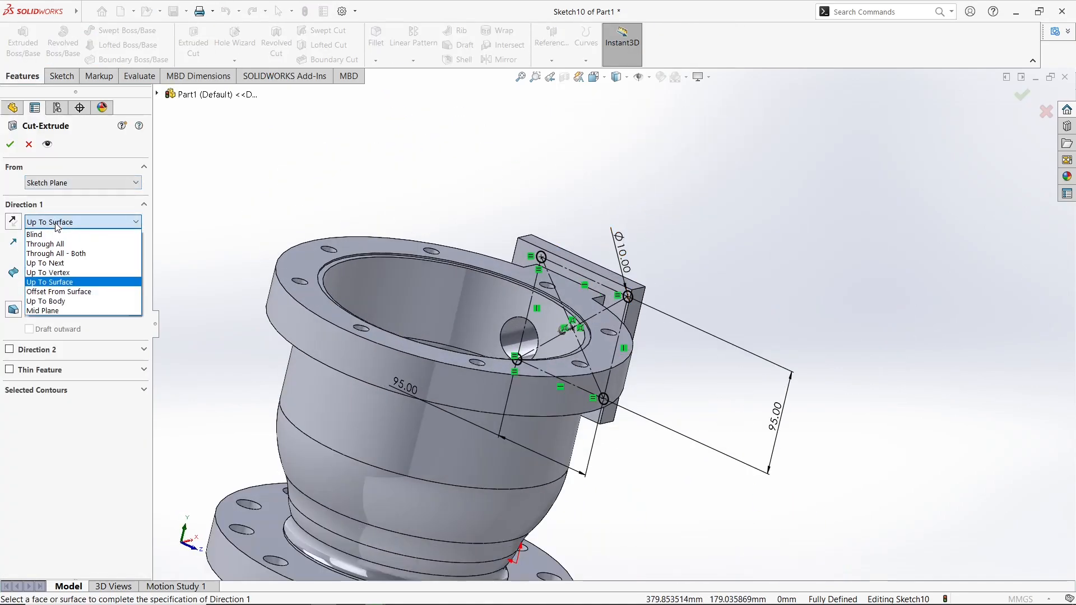
{"action": "left_click", "coordinate": [545, 260]}
{"action": "left_click", "coordinate": [549, 260]}
{"action": "right_click", "coordinate": [561, 241]}
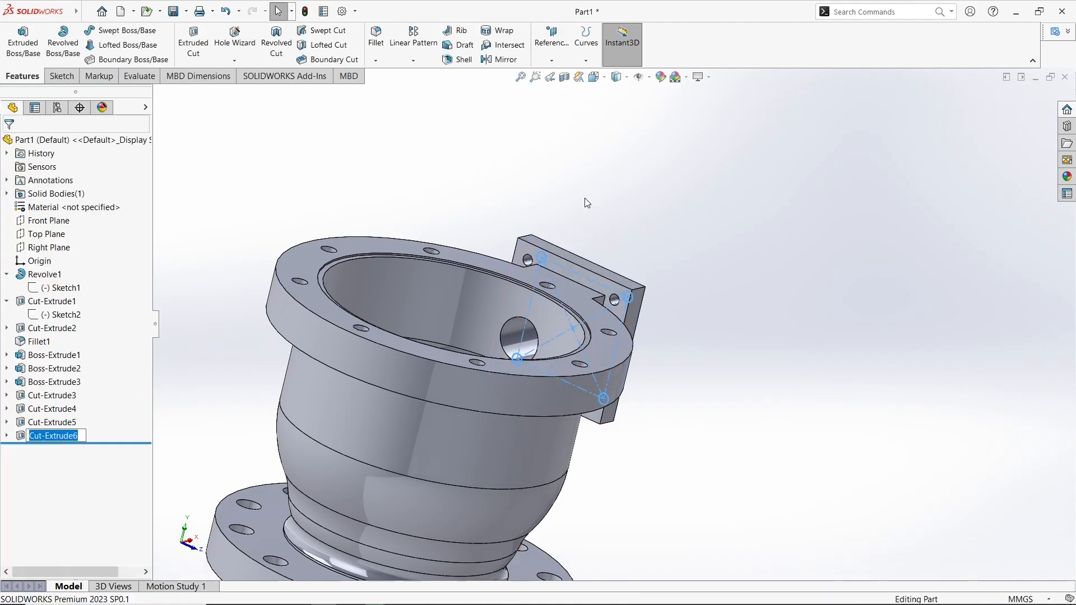
- Open the sketch of the upper round flange's eight-hole bolt pattern for editing
{"action": "middle_click_drag", "start_coordinate": [587, 198], "coordinate": [423, 201]}
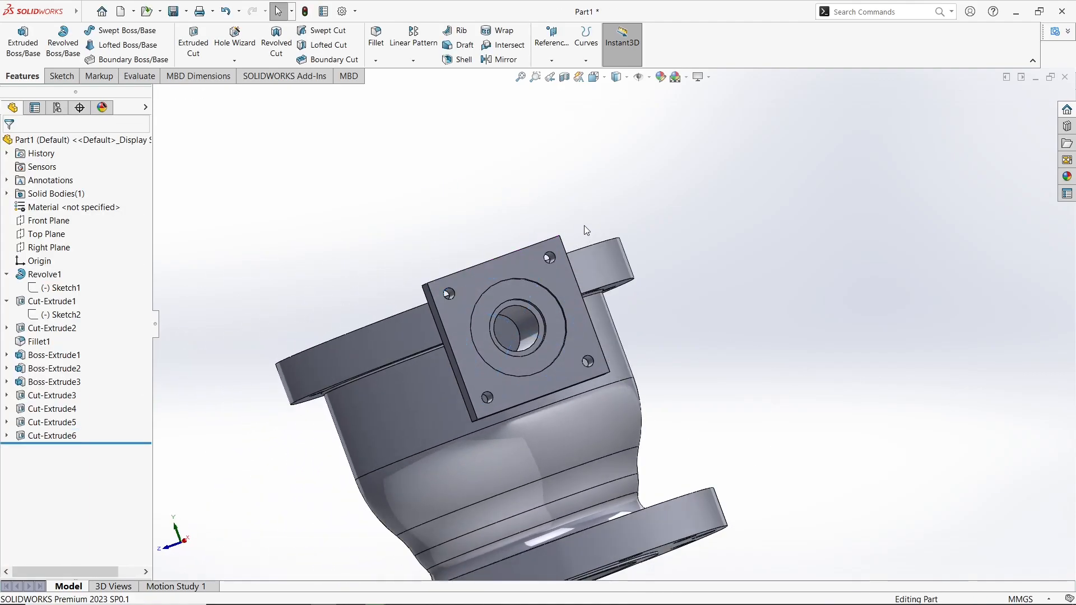
{"action": "middle_click_drag", "start_coordinate": [518, 193], "coordinate": [711, 198]}
{"action": "scroll", "coordinate": [787, 223], "scroll_direction": "down", "scroll_amount": 2}
{"action": "key", "text": "space"}
{"action": "key", "text": "Escape"}
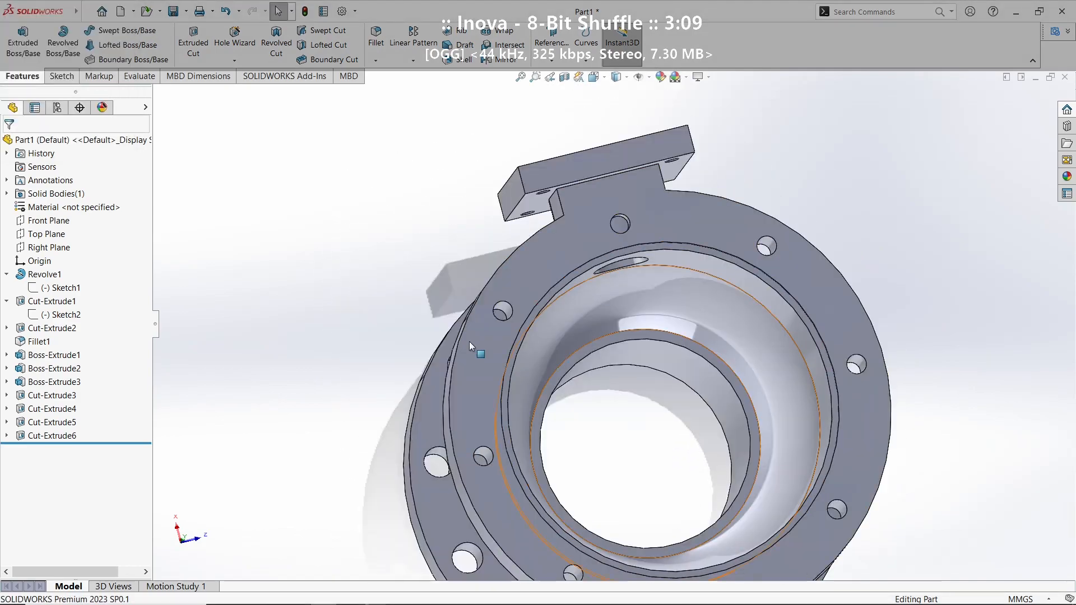
{"action": "left_click", "coordinate": [32, 408]}
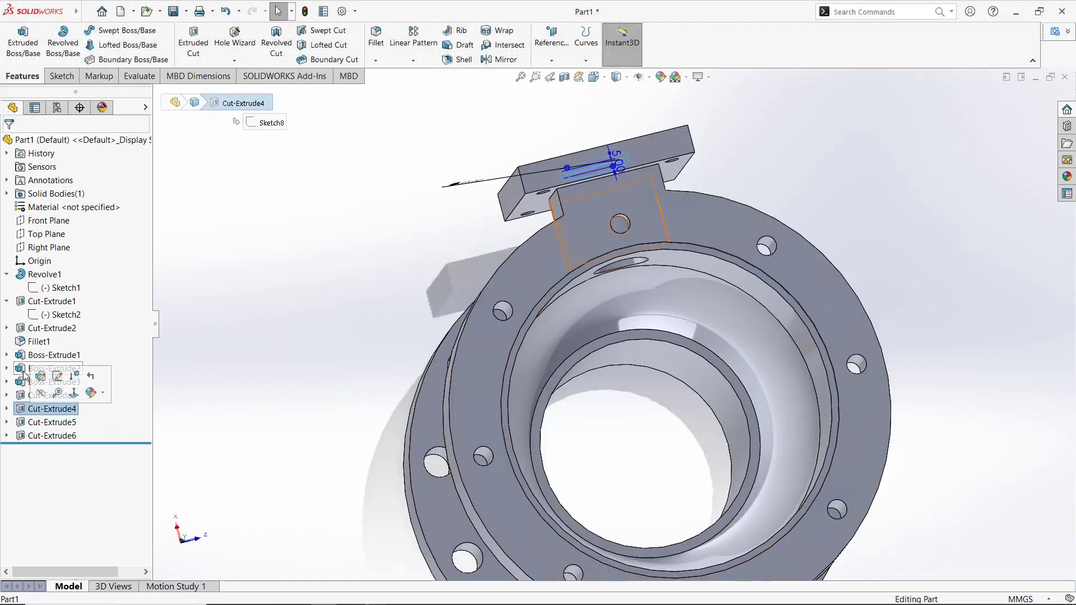
{"action": "left_click", "coordinate": [50, 329]}
{"action": "left_click", "coordinate": [39, 303]}
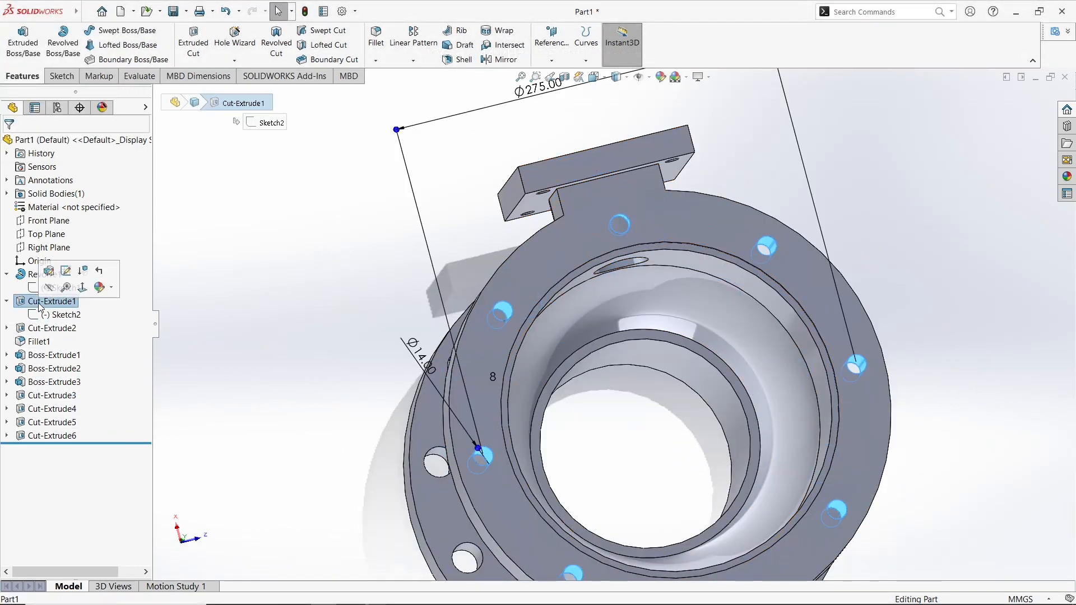
{"action": "left_click", "coordinate": [65, 272]}
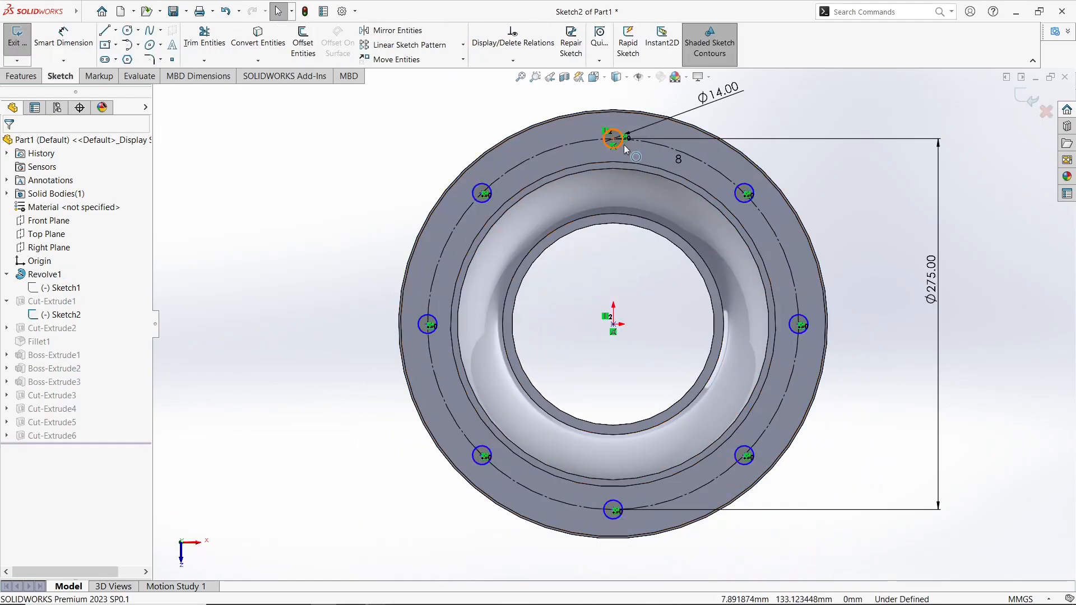
- Draw a vertical centerline from the origin toward the dimensioned 14 mm hole, ending short of it
{"action": "left_click", "coordinate": [116, 30]}
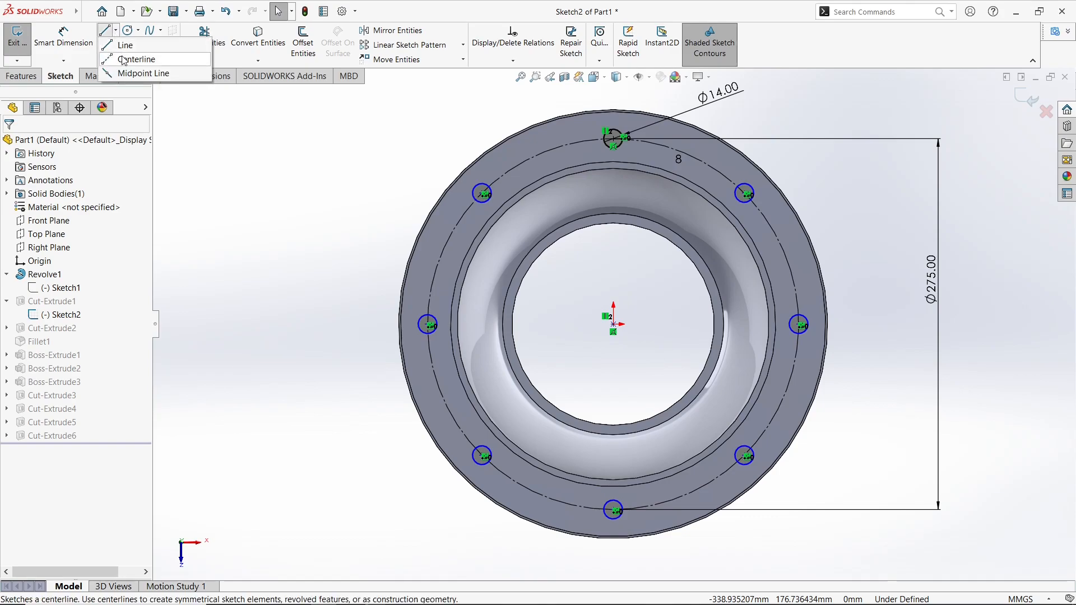
{"action": "left_click", "coordinate": [130, 57]}
{"action": "left_click", "coordinate": [613, 324]}
{"action": "left_click", "coordinate": [613, 179]}
{"action": "key", "text": "Escape"}
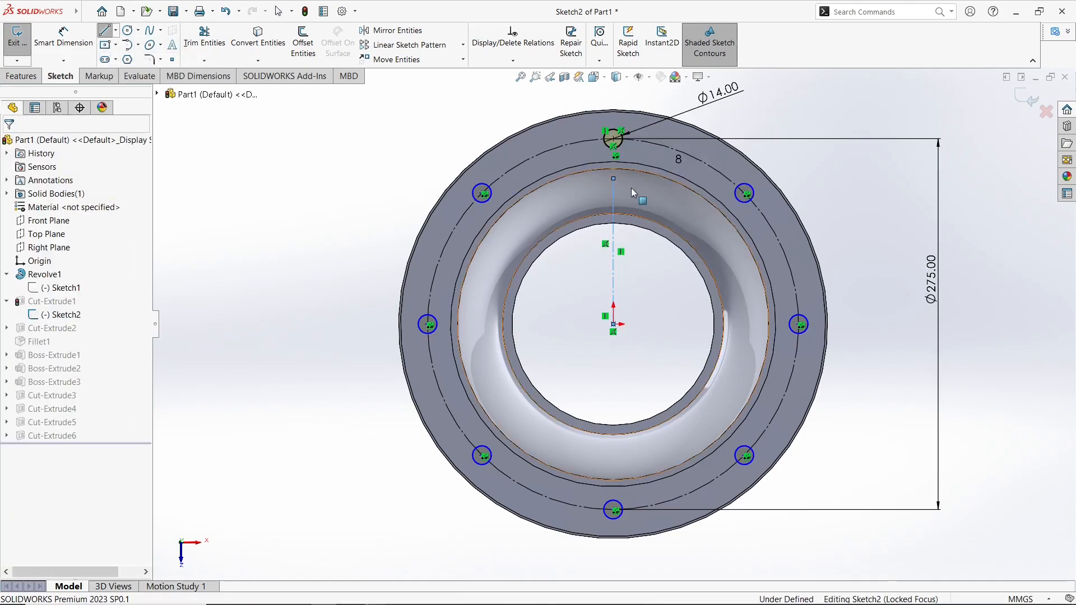
- Draw a diagonal centerline from the origin to the center of the upper-left hole in the bolt pattern
{"action": "left_click", "coordinate": [115, 29]}
{"action": "left_click", "coordinate": [130, 56]}
{"action": "left_click", "coordinate": [613, 324]}
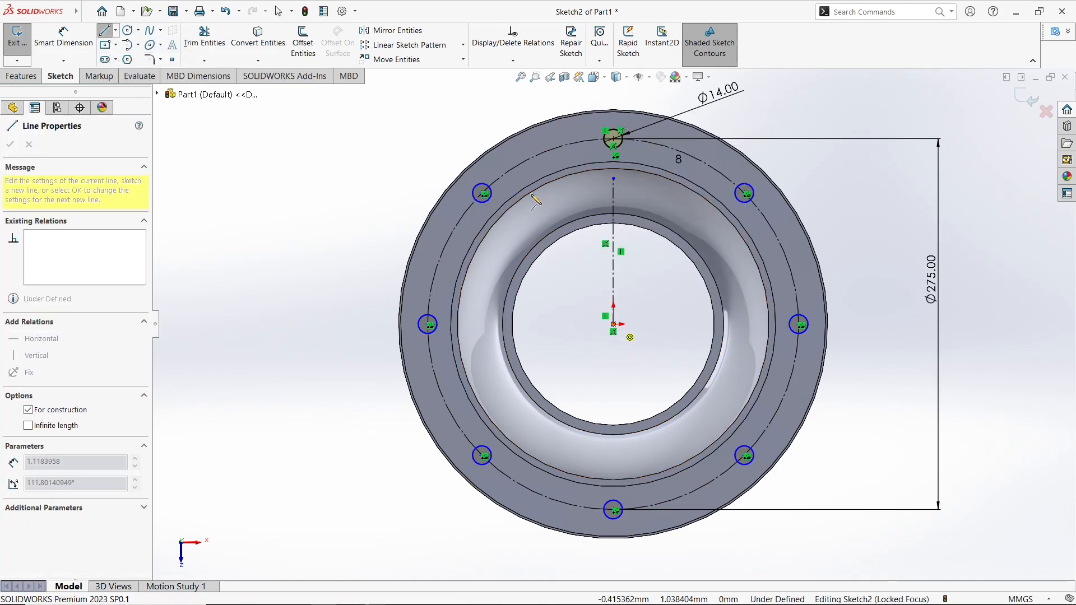
{"action": "left_click", "coordinate": [483, 194]}
{"action": "key", "text": "Escape"}
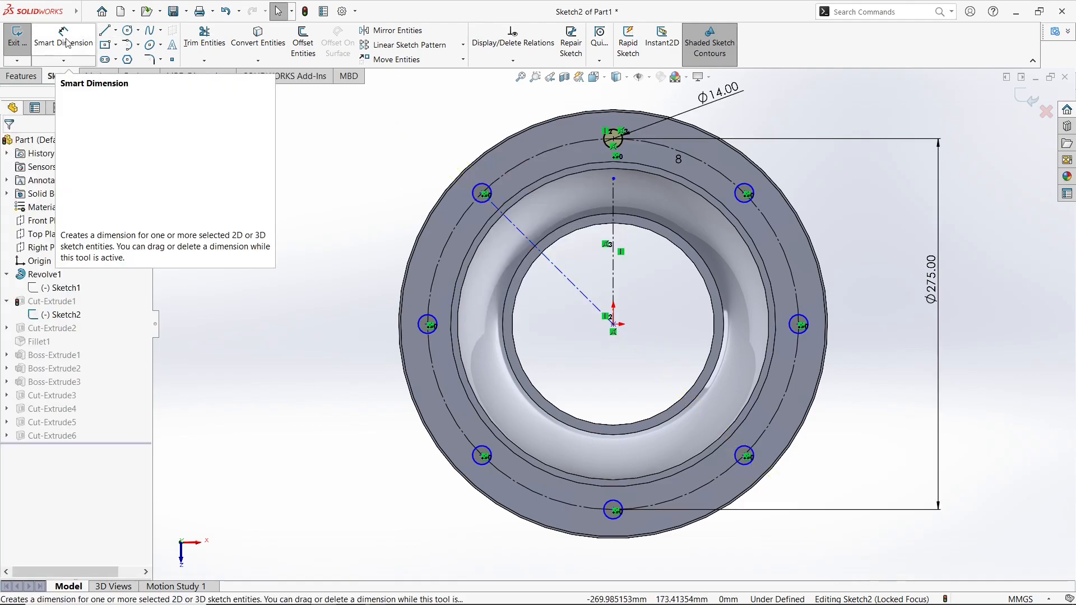
- Delete only the Vertical relation from the center point of the dimensioned 14 mm hole
{"action": "scroll", "coordinate": [645, 113], "scroll_direction": "down", "scroll_amount": 3}
{"action": "left_click", "coordinate": [576, 214]}
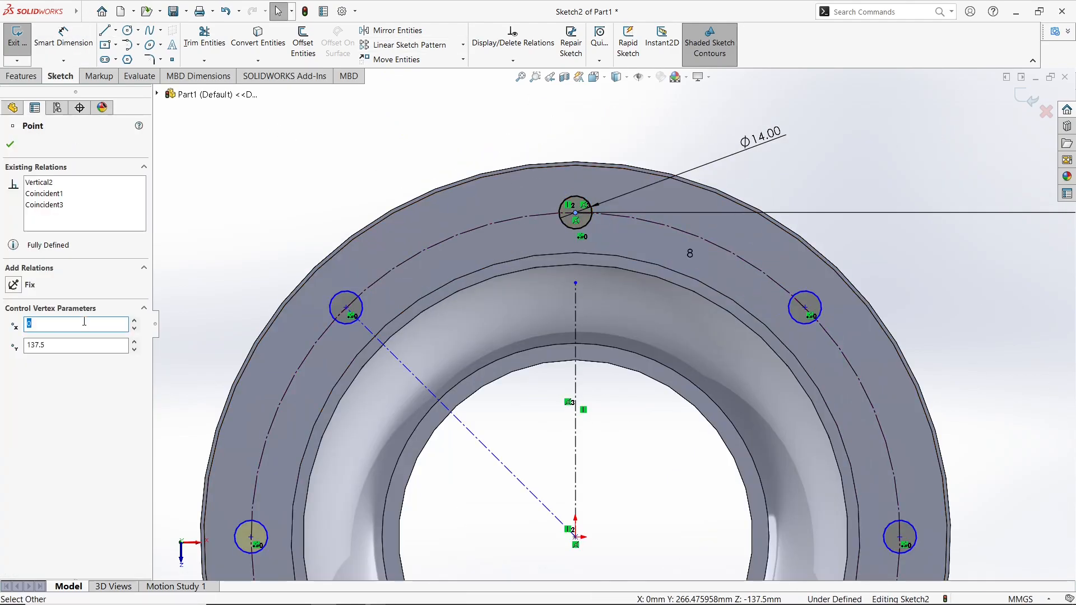
{"action": "right_click", "coordinate": [39, 187]}
{"action": "left_click", "coordinate": [57, 196]}
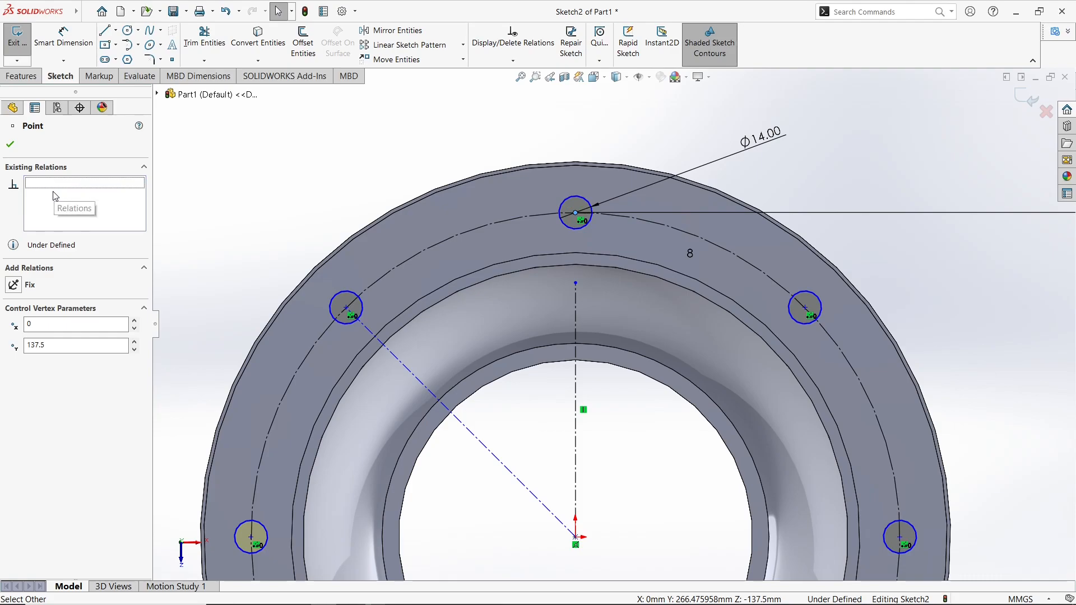
{"action": "key", "text": "ctrl+z"}
{"action": "right_click", "coordinate": [46, 184]}
{"action": "left_click", "coordinate": [57, 205]}
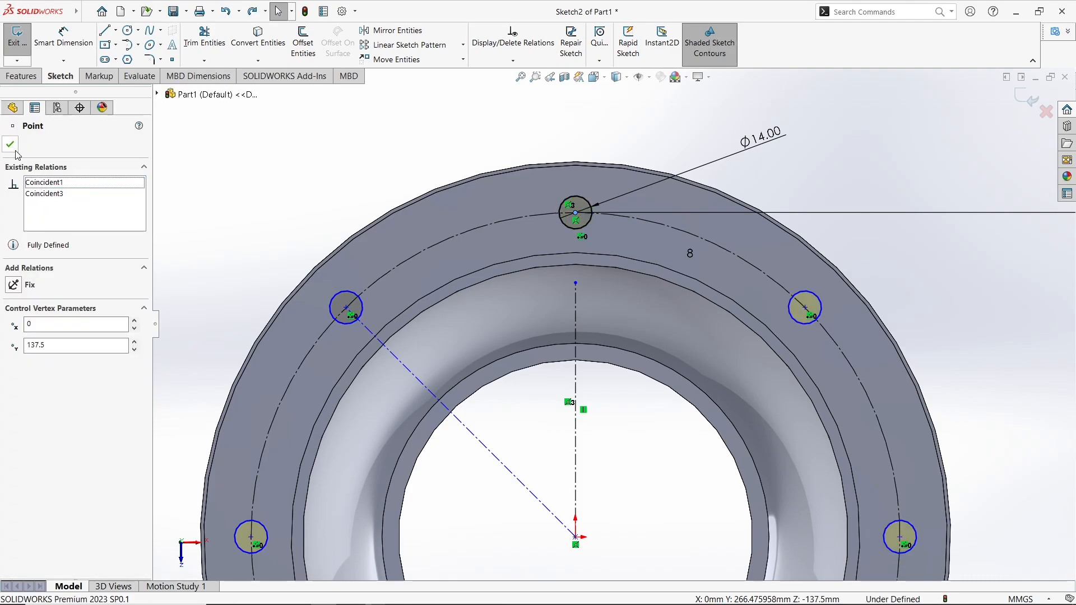
- Try to set the angle between the vertical centerline and the diagonal centerline to 22.5°, then undo the value
{"action": "left_click", "coordinate": [11, 146]}
{"action": "scroll", "coordinate": [373, 239], "scroll_direction": "up", "scroll_amount": 2}
{"action": "left_click", "coordinate": [78, 49]}
{"action": "left_click", "coordinate": [507, 392]}
{"action": "left_click", "coordinate": [587, 359]}
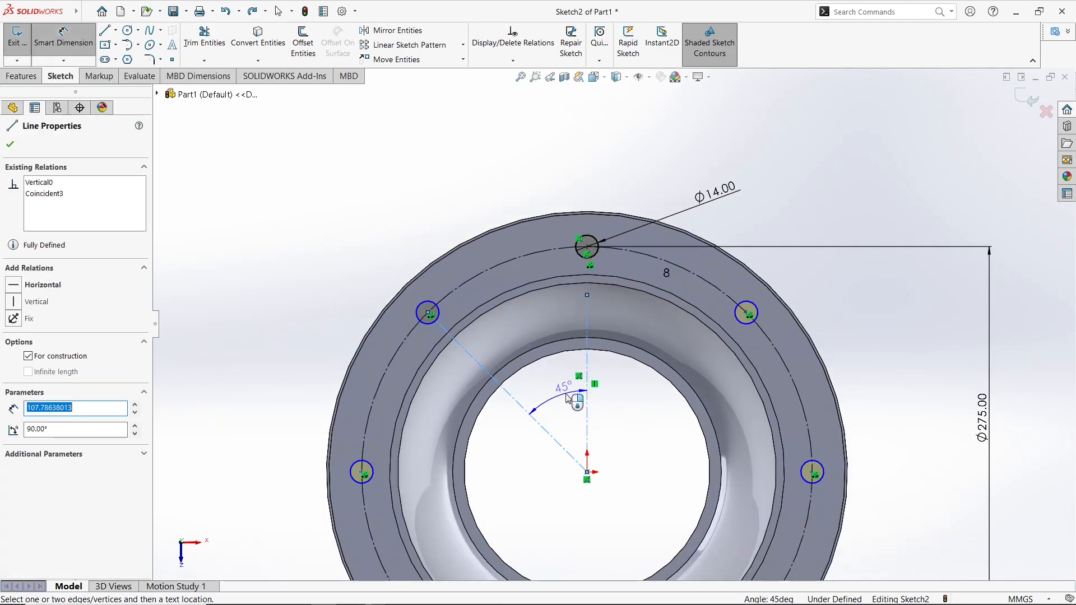
{"action": "left_click", "coordinate": [567, 394]}
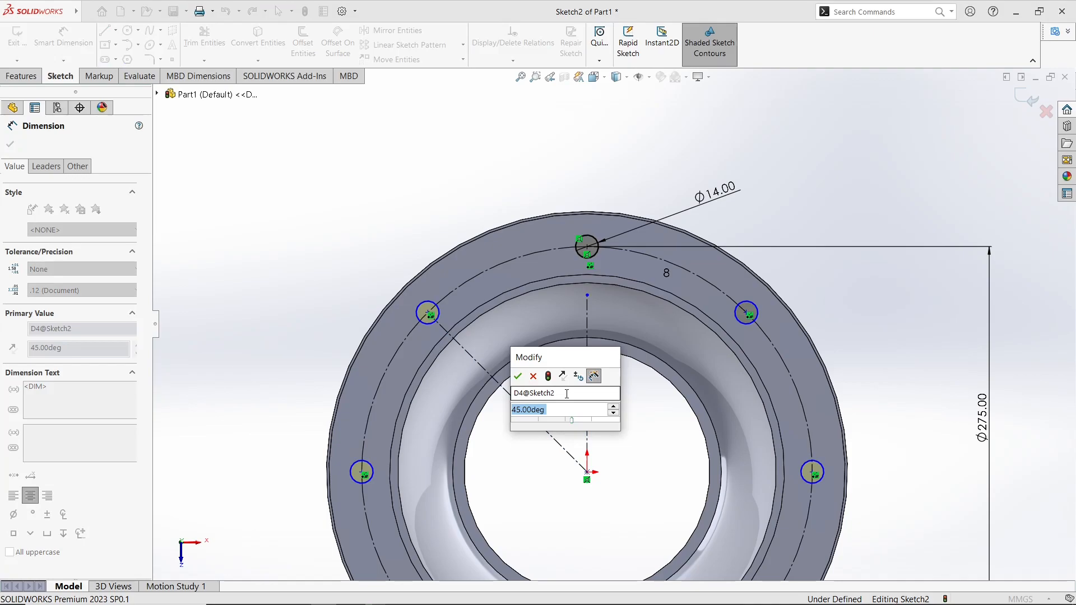
{"action": "type", "text": "22.5"}
{"action": "key", "text": "Return"}
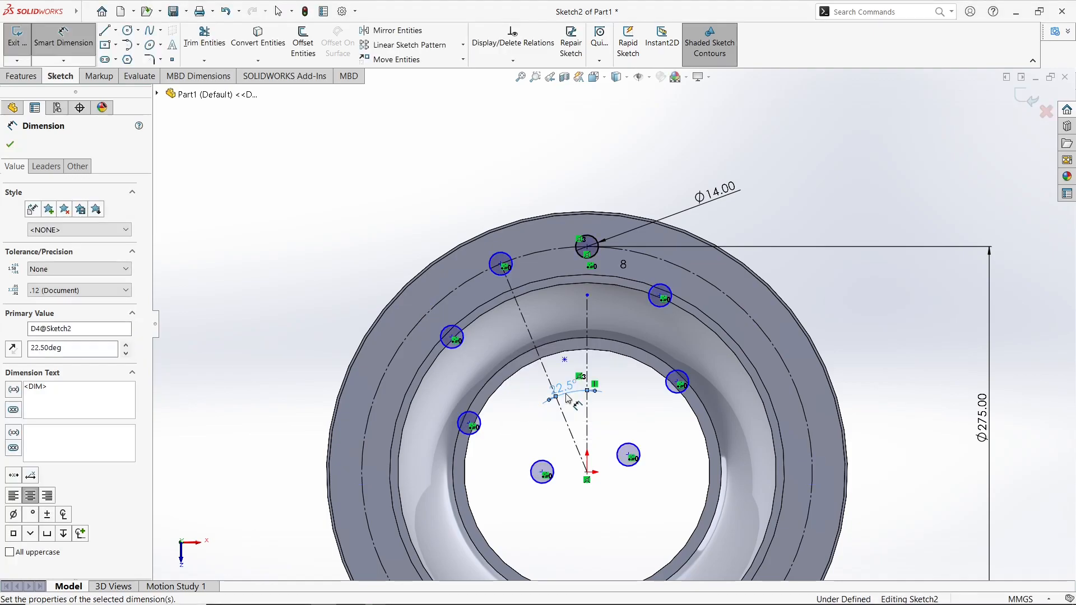
{"action": "key", "text": "ctrl+z"}
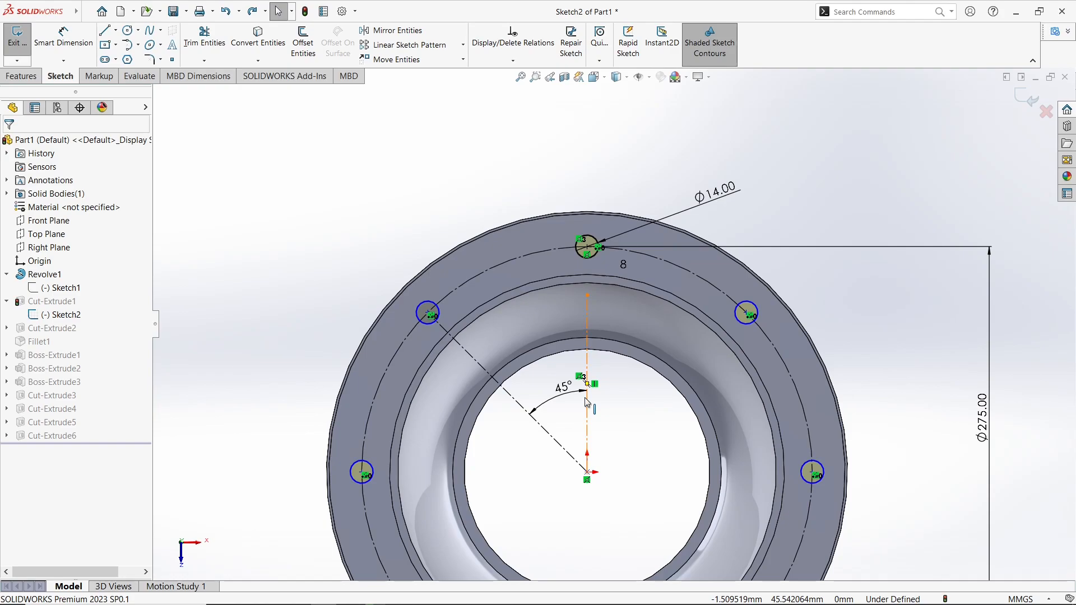
- Try to adjust the upper-left hole's center, then undo back to before the angle dimension between the centerlines
{"action": "left_click_drag", "start_coordinate": [428, 313], "coordinate": [427, 313]}
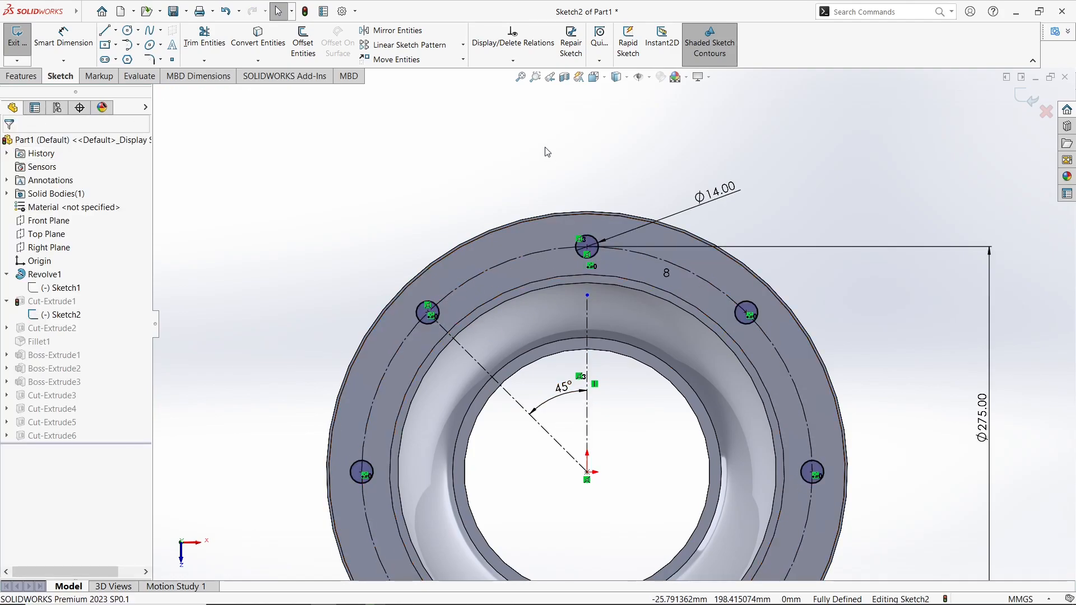
{"action": "key", "text": "ctrl+z"}
{"action": "key", "text": "ctrl+z"}
{"action": "key", "text": "ctrl+z"}
{"action": "key", "text": "ctrl+z"}
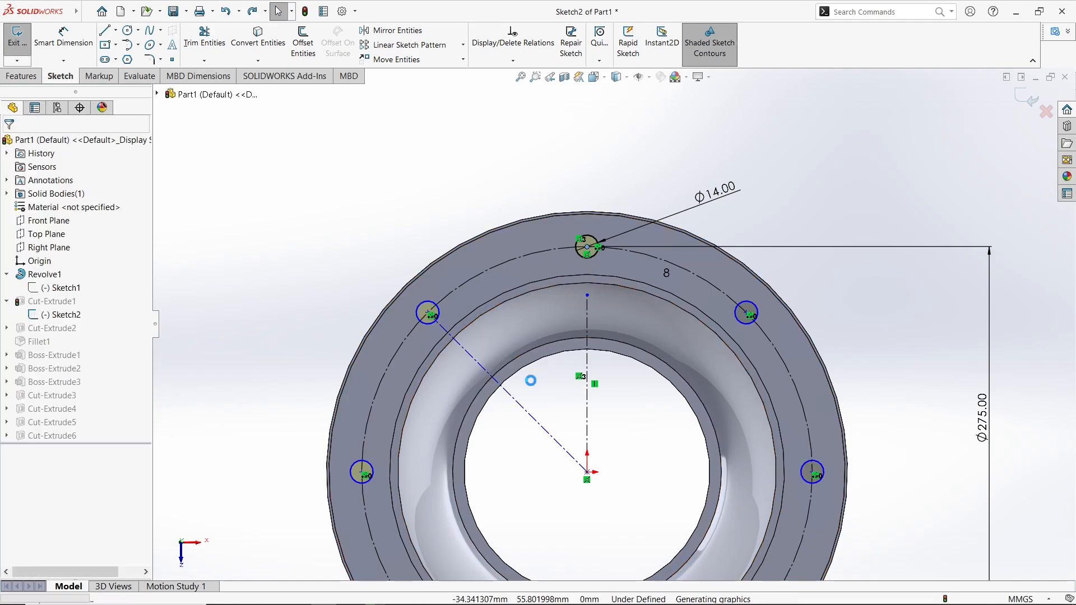
- Delete the coincident relation tying the dimensioned 14 mm hole's center to the vertical centerline
{"action": "left_click", "coordinate": [70, 204]}
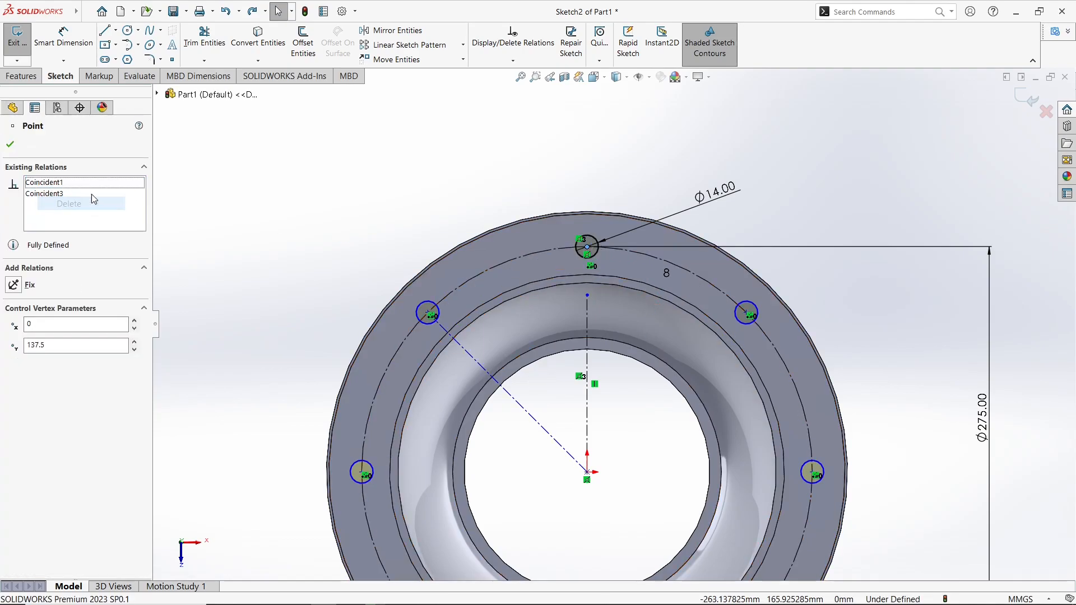
{"action": "left_click", "coordinate": [10, 144]}
{"action": "left_click", "coordinate": [586, 247]}
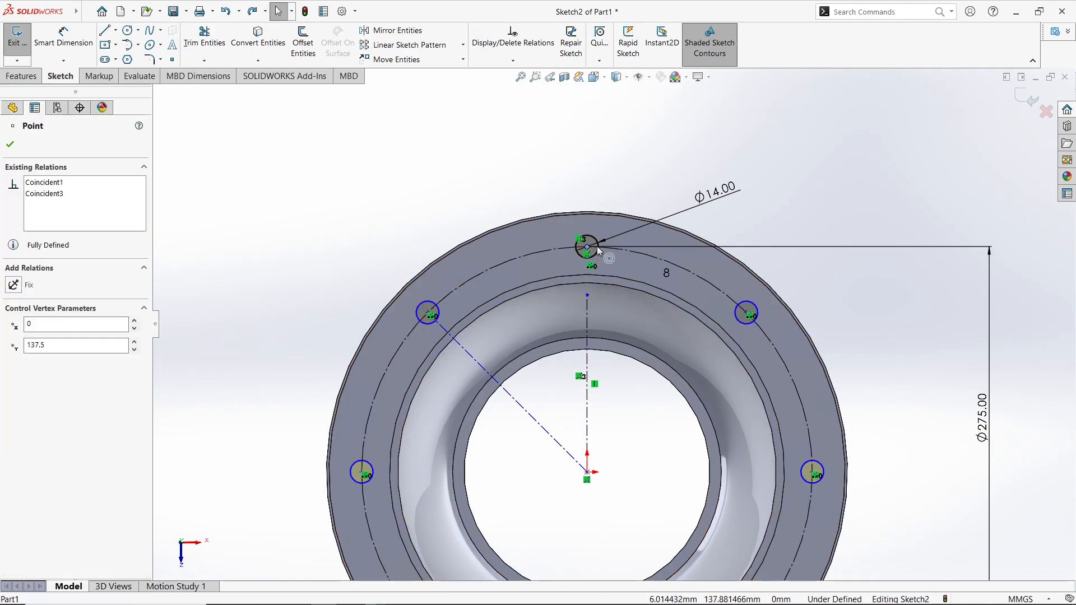
{"action": "left_click", "coordinate": [51, 195]}
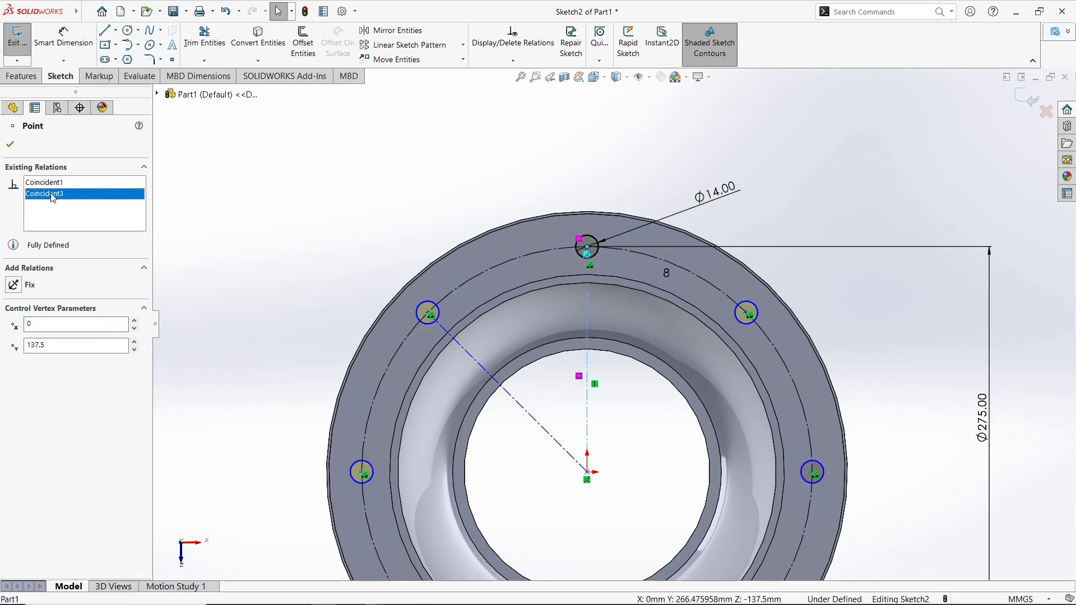
{"action": "left_click", "coordinate": [83, 215]}
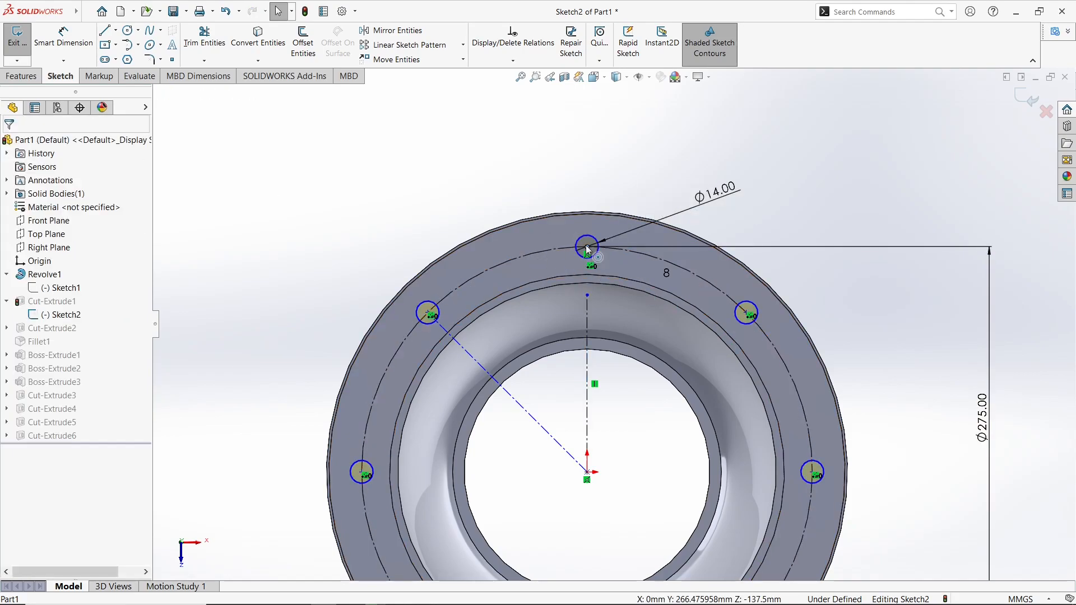
- Try again to dimension the angle between the two centerlines at 22.5° with the hole released, then undo it
{"action": "left_click", "coordinate": [63, 39]}
{"action": "left_click", "coordinate": [508, 393]}
{"action": "left_click", "coordinate": [587, 392]}
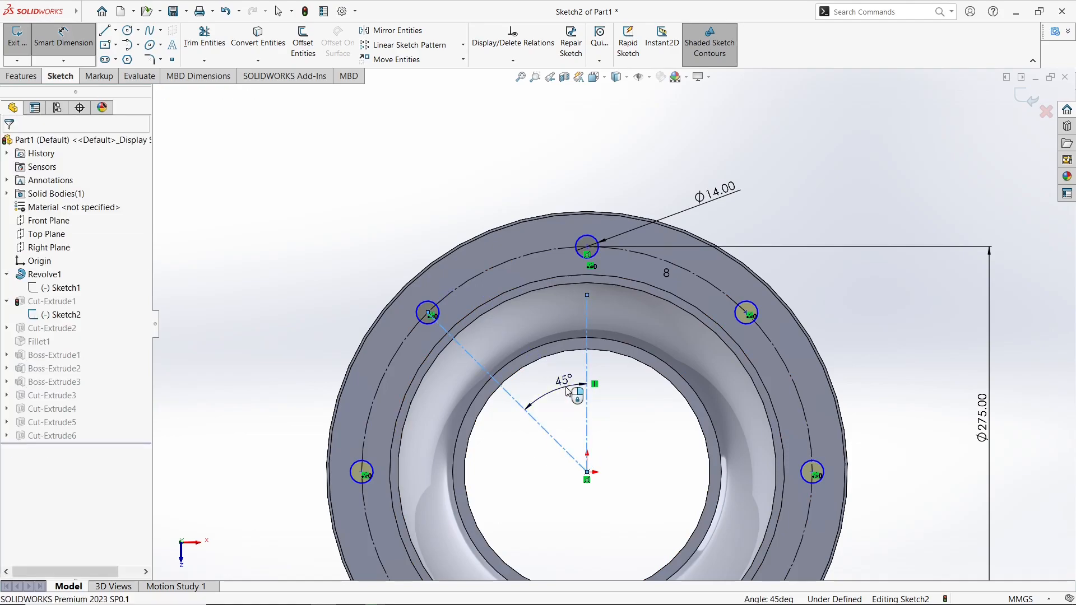
{"action": "left_click", "coordinate": [566, 388]}
{"action": "type", "text": "482"}
{"action": "key", "text": "Return"}
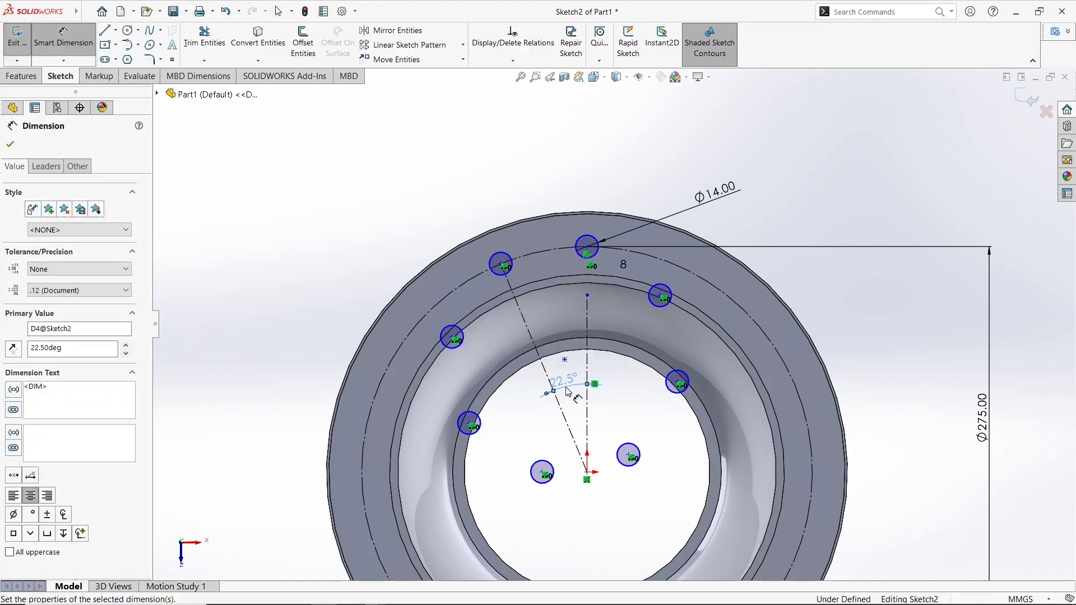
{"action": "key", "text": "Escape"}
{"action": "key", "text": "ctrl+z"}
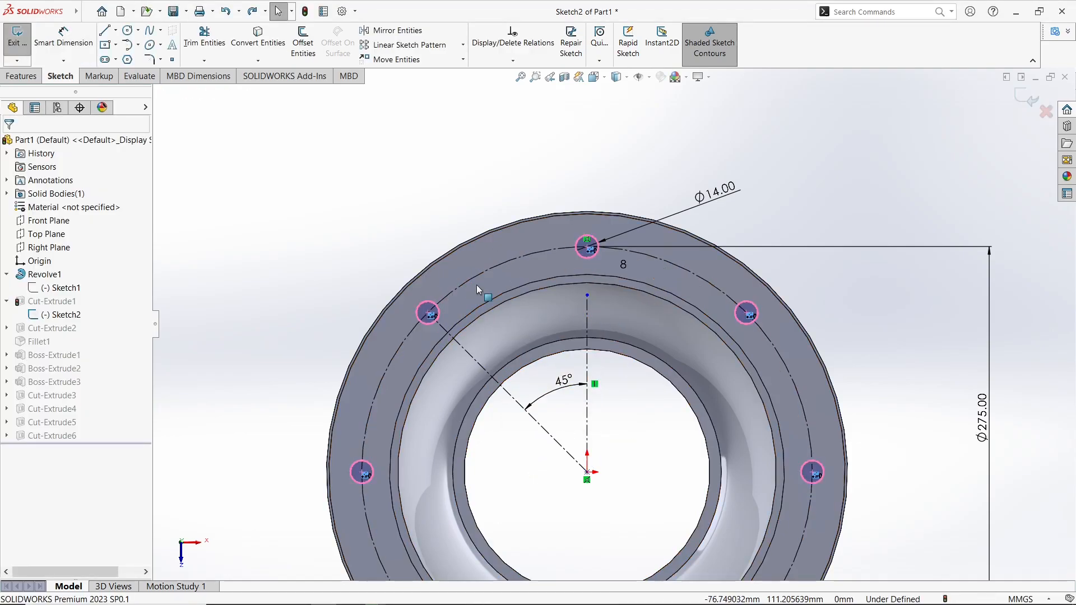
- Try moving the dimensioned 14 mm hole clockwise along the bolt circle, then undo the move
{"action": "left_click_drag", "start_coordinate": [591, 249], "coordinate": [700, 298]}
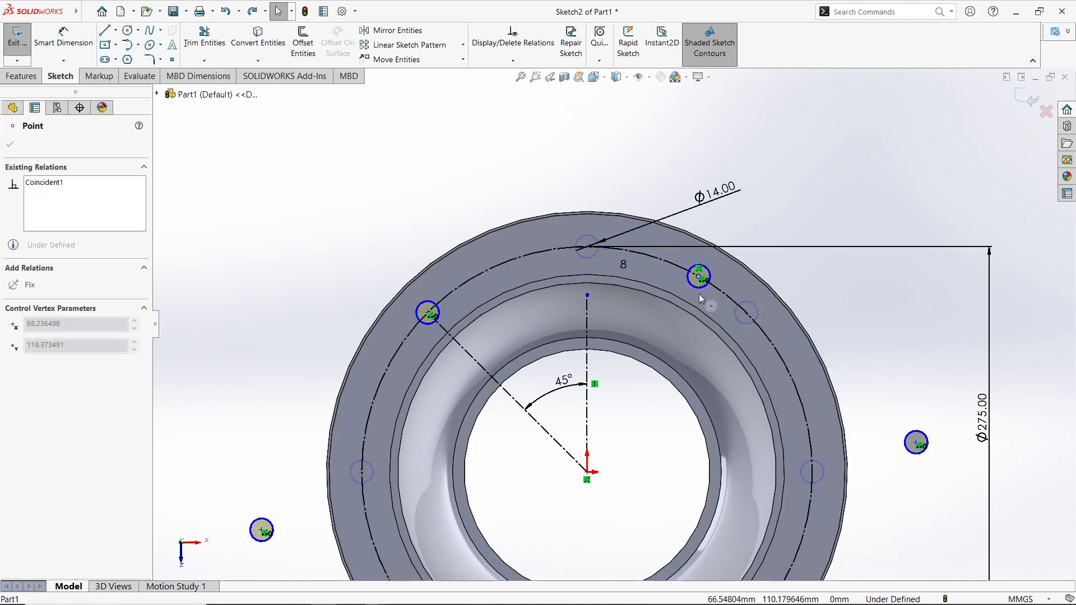
{"action": "left_click_drag", "start_coordinate": [617, 241], "coordinate": [601, 241]}
{"action": "scroll", "coordinate": [663, 364], "scroll_direction": "up", "scroll_amount": 3}
{"action": "key", "text": "ctrl+z"}
{"action": "key", "text": "ctrl+z"}
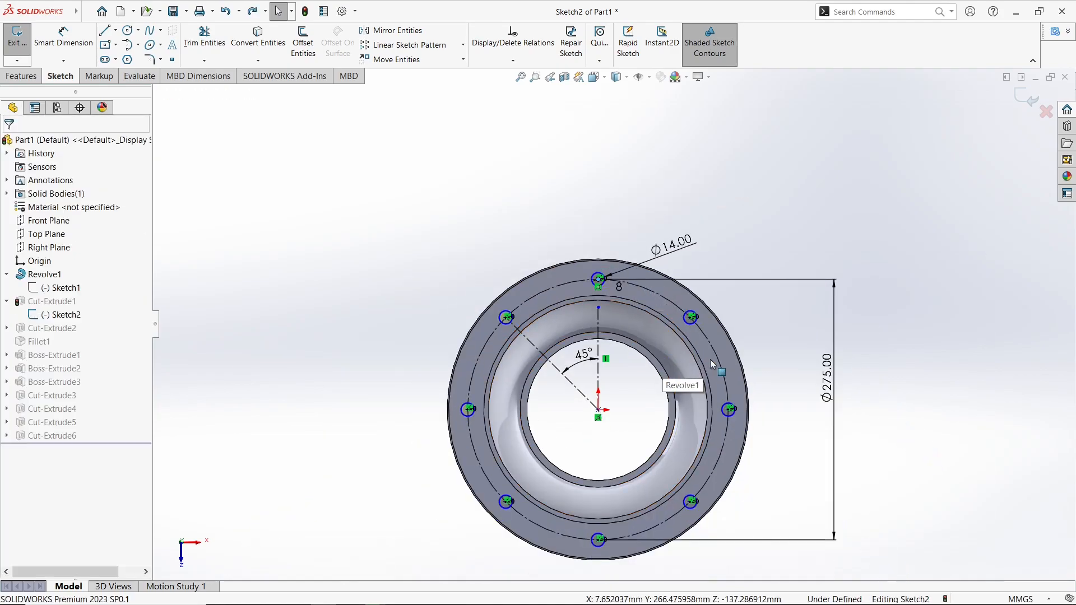
- Discard the current sketch changes and reopen the upper flange's eight-hole bolt-pattern sketch for editing
{"action": "left_click", "coordinate": [1046, 109]}
{"action": "left_click", "coordinate": [561, 322]}
{"action": "mouse_move", "coordinate": [525, 322]}
{"action": "middle_mouse_down"}
{"action": "mouse_move", "coordinate": [498, 89]}
{"action": "mouse_move", "coordinate": [223, 168]}
{"action": "mouse_move", "coordinate": [247, 213]}
{"action": "mouse_move", "coordinate": [253, 176]}
{"action": "mouse_move", "coordinate": [467, 225]}
{"action": "mouse_move", "coordinate": [393, 258]}
{"action": "middle_mouse_up"}
{"action": "left_click", "coordinate": [52, 301]}
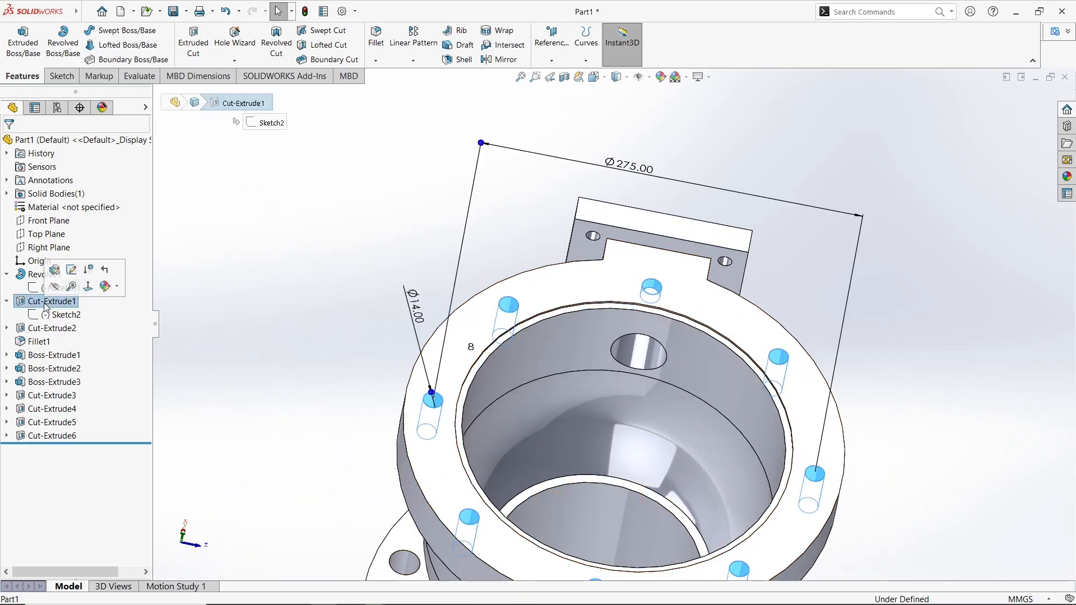
{"action": "left_click", "coordinate": [66, 314]}
{"action": "left_click", "coordinate": [78, 285]}
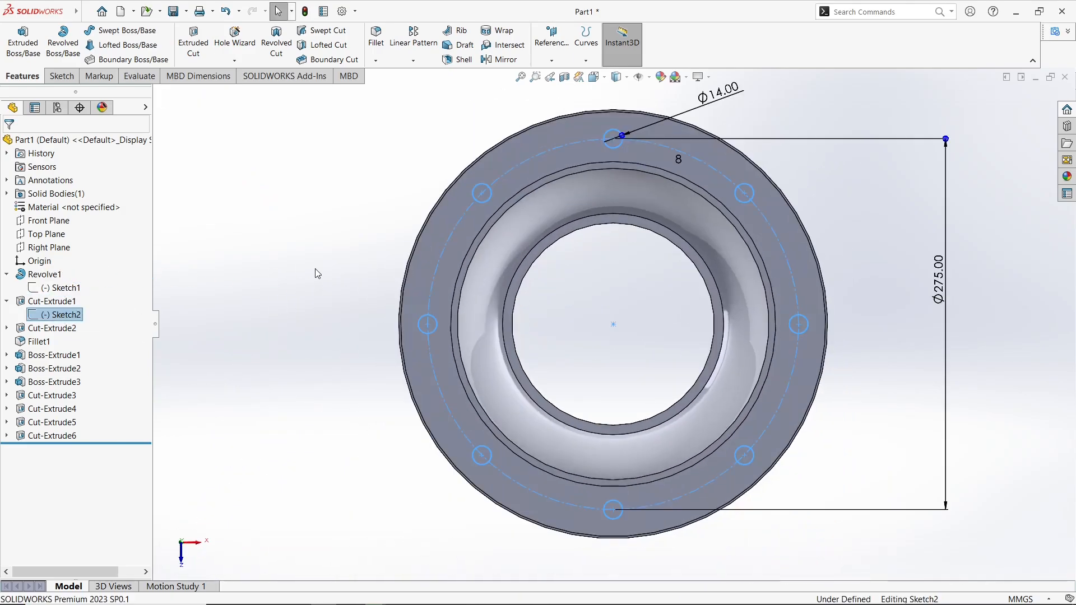
- Delete the existing relations from the center point of the dimensioned 14 mm hole
{"action": "scroll", "coordinate": [650, 128], "scroll_direction": "up", "scroll_amount": 5}
{"action": "left_click", "coordinate": [498, 291]}
{"action": "right_click", "coordinate": [80, 207]}
{"action": "left_click", "coordinate": [105, 218]}
{"action": "left_click", "coordinate": [224, 170]}
- Move the dimensioned 14 mm hole slightly clockwise and make its center coincident with the construction bolt circle
{"action": "scroll", "coordinate": [480, 268], "scroll_direction": "up", "scroll_amount": 6}
{"action": "left_click", "coordinate": [574, 314]}
{"action": "left_click_drag", "start_coordinate": [587, 315], "coordinate": [636, 325]}
{"action": "left_click", "coordinate": [670, 327], "text": "ctrl"}
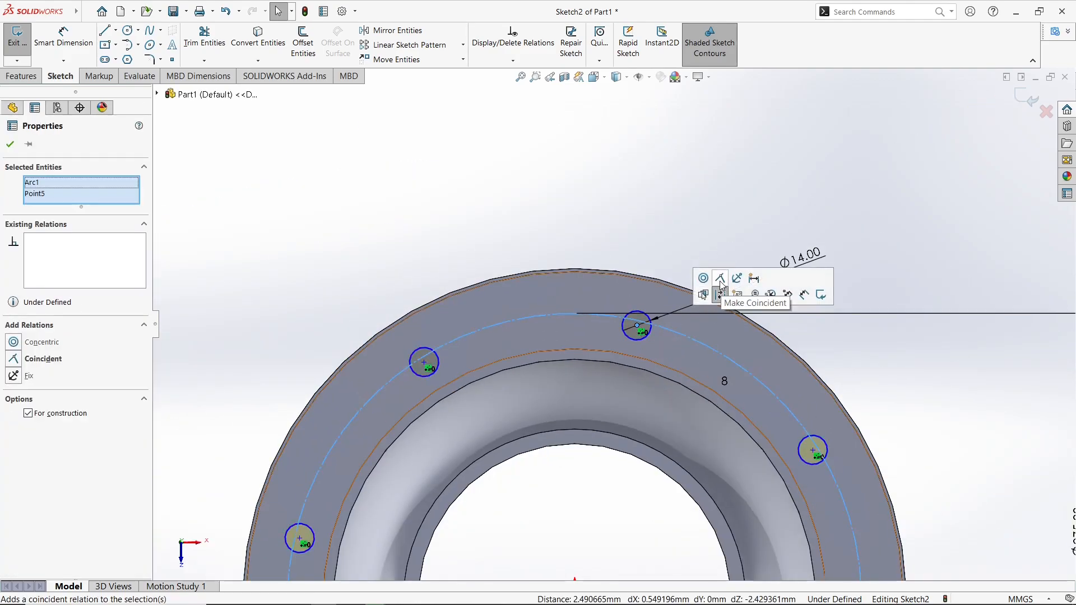
{"action": "left_click", "coordinate": [721, 282]}
{"action": "left_click", "coordinate": [636, 220]}
- Draw a vertical centerline about 241 mm long from the origin upward past the flange's outer edge
{"action": "scroll", "coordinate": [636, 219], "scroll_direction": "up", "scroll_amount": 3}
{"action": "left_click", "coordinate": [128, 31]}
{"action": "left_click", "coordinate": [115, 31]}
{"action": "left_click", "coordinate": [136, 59]}
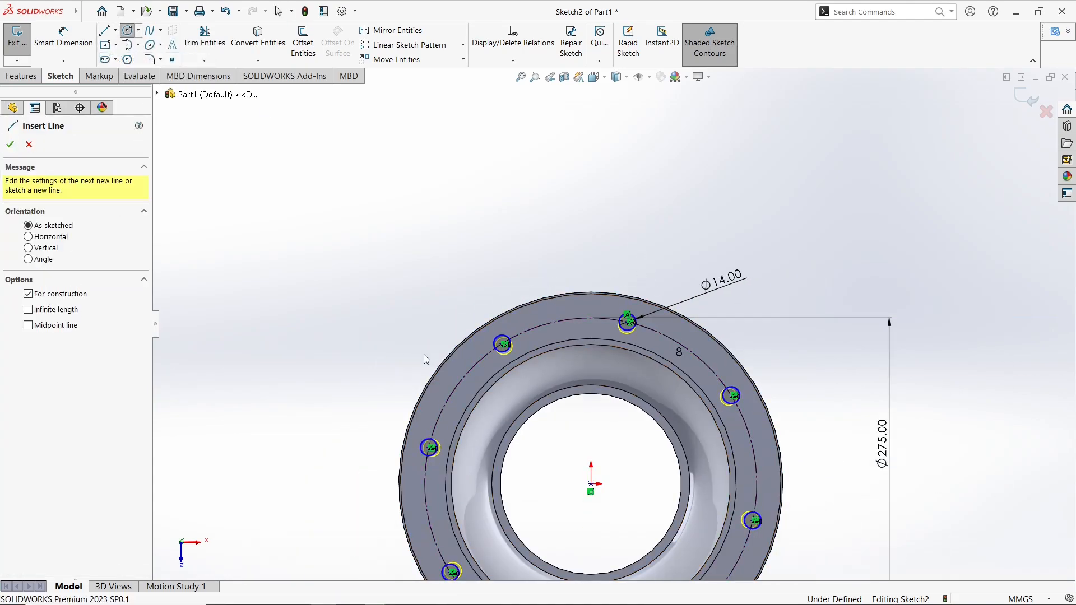
{"action": "left_click", "coordinate": [591, 484]}
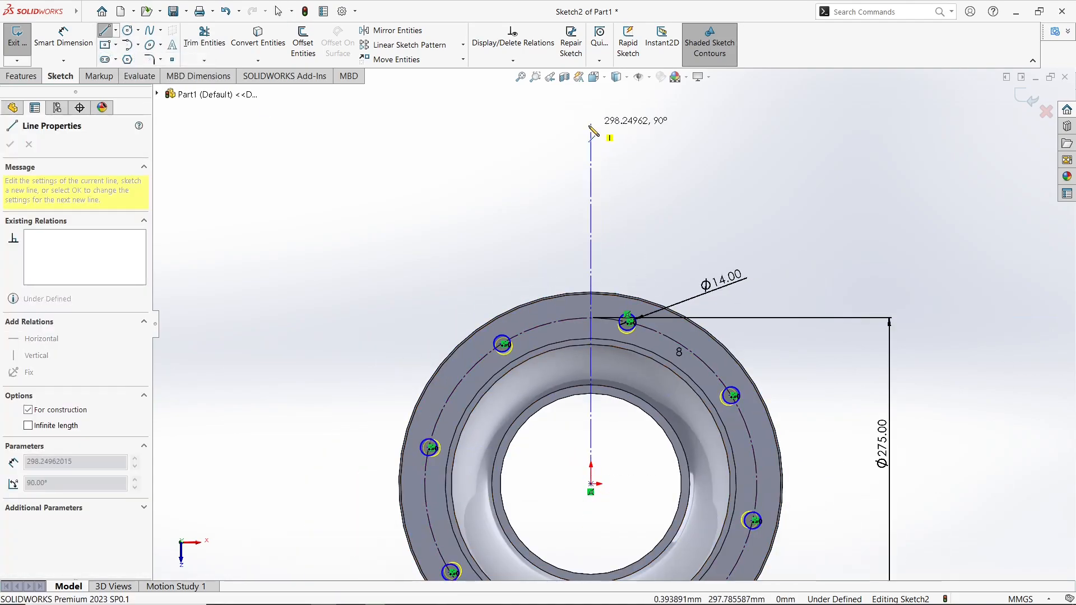
{"action": "left_click", "coordinate": [592, 193]}
{"action": "right_click", "coordinate": [592, 192]}
{"action": "left_click", "coordinate": [616, 204]}
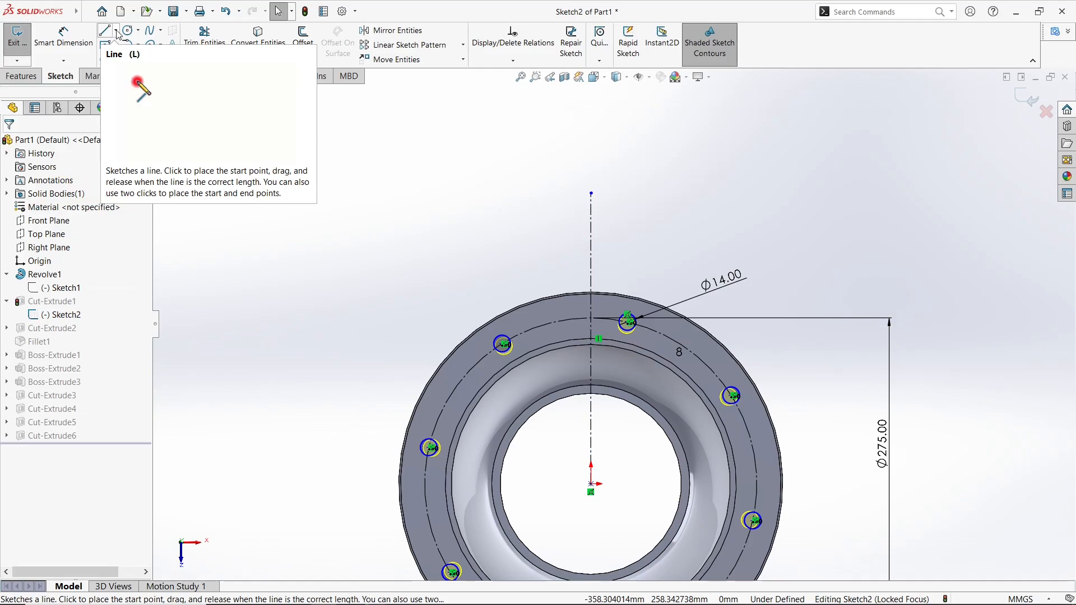
- Draw two centerlines joining the origin to the centers of the upper-left hole and the dimensioned 14 mm hole
{"action": "left_click", "coordinate": [118, 35]}
{"action": "scroll", "coordinate": [503, 344], "scroll_direction": "up", "scroll_amount": 5}
{"action": "left_click", "coordinate": [503, 344]}
{"action": "scroll", "coordinate": [503, 345], "scroll_direction": "down", "scroll_amount": 4}
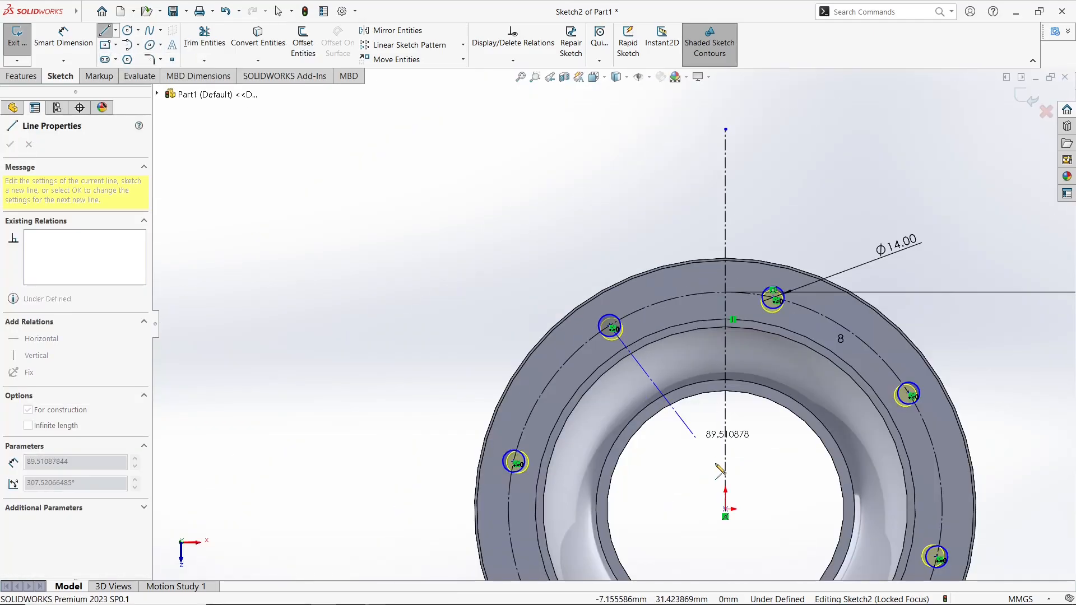
{"action": "left_click", "coordinate": [725, 509]}
{"action": "scroll", "coordinate": [725, 505], "scroll_direction": "down", "scroll_amount": 2}
{"action": "scroll", "coordinate": [648, 319], "scroll_direction": "up", "scroll_amount": 8}
{"action": "left_click", "coordinate": [620, 276]}
{"action": "scroll", "coordinate": [589, 274], "scroll_direction": "down", "scroll_amount": 6}
{"action": "key", "text": "Escape"}
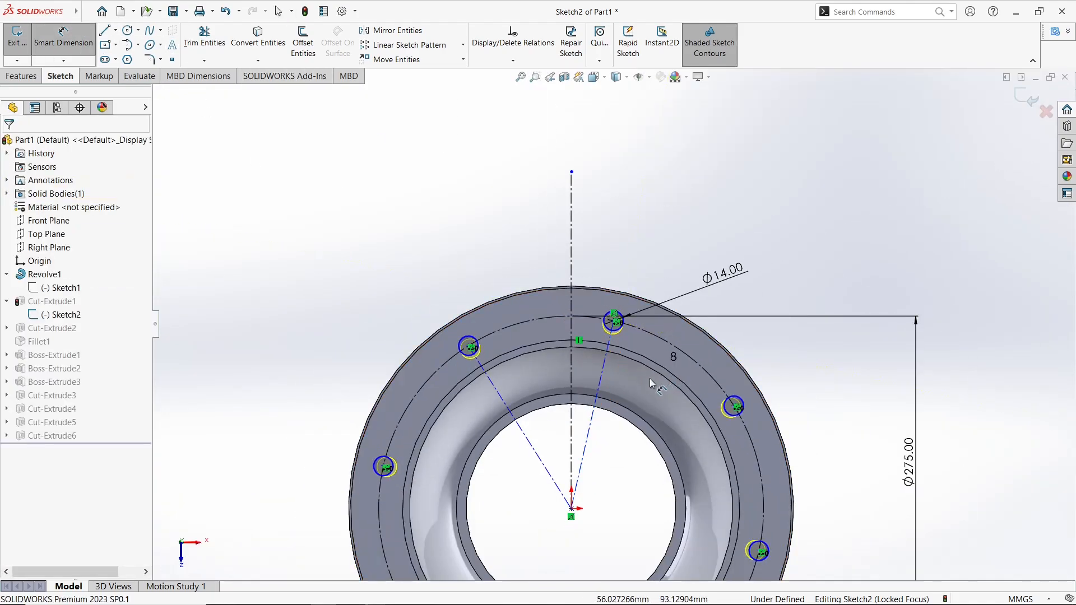
- Try to dimension the angle between the vertical centerline and the upper-left hole's centerline at 22.5°
{"action": "key", "text": "Escape"}
{"action": "left_click_drag", "start_coordinate": [615, 455], "coordinate": [511, 438]}
{"action": "left_click", "coordinate": [63, 39]}
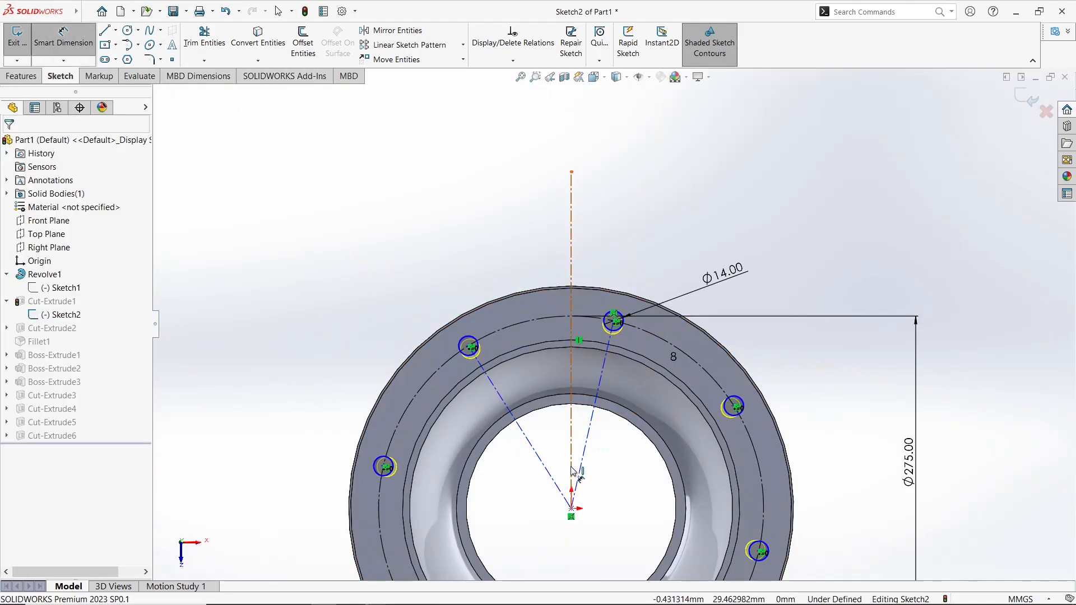
{"action": "left_click", "coordinate": [572, 452]}
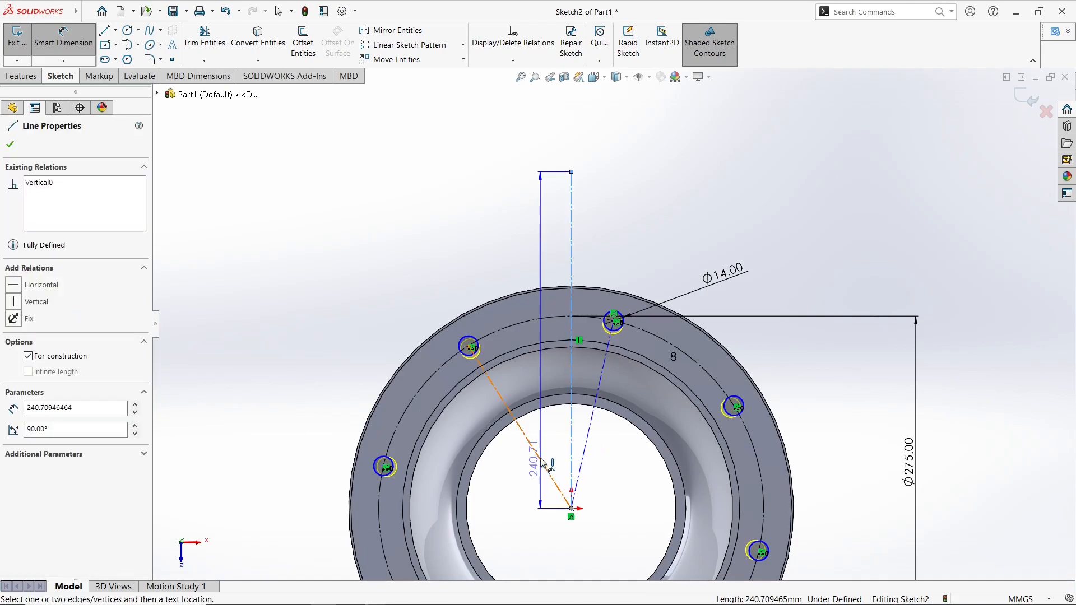
{"action": "left_click", "coordinate": [547, 447]}
{"action": "type", "text": "22.5"}
{"action": "key", "text": "Return"}
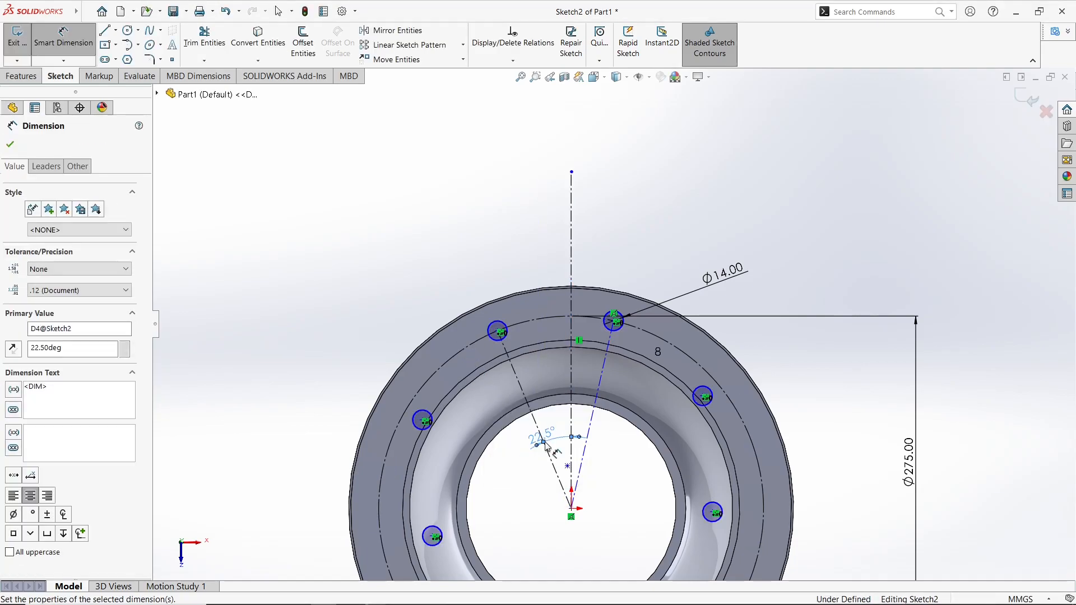
- Undo the angle dimension and the three centerlines in the bolt-pattern sketch
{"action": "key", "text": "ctrl+z"}
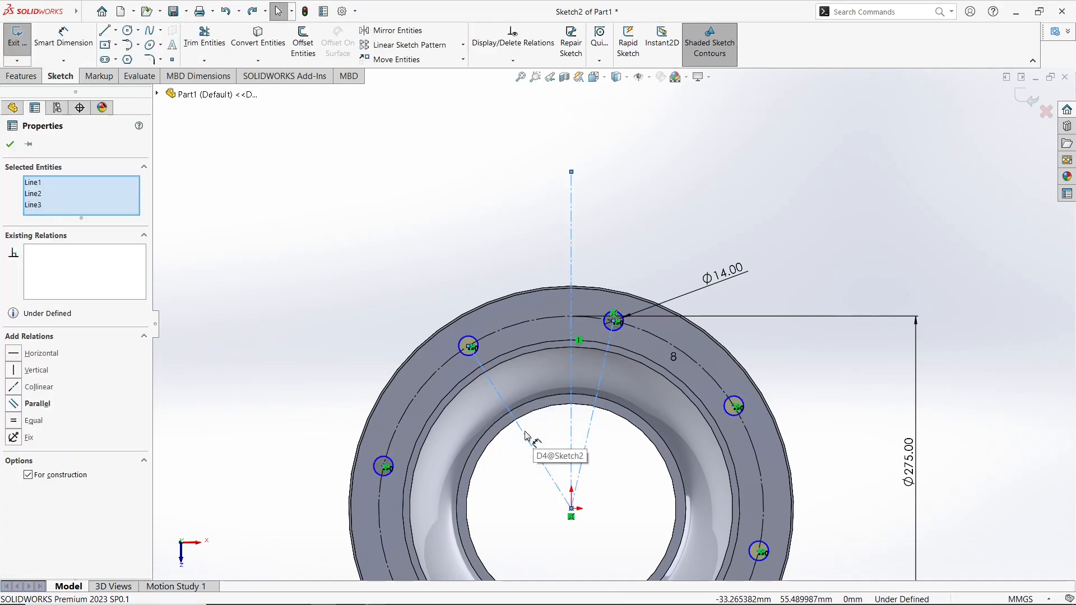
{"action": "key", "text": "ctrl+z"}
{"action": "key", "text": "ctrl+z"}
{"action": "key", "text": "ctrl+z"}
- Move the dimensioned 14 mm hole along the bolt circle to about X 42.7, Y 130.7 mm and exit the sketch
{"action": "scroll", "coordinate": [578, 325], "scroll_direction": "down", "scroll_amount": 2}
{"action": "left_click_drag", "start_coordinate": [634, 319], "coordinate": [662, 333]}
{"action": "scroll", "coordinate": [663, 348], "scroll_direction": "up", "scroll_amount": 2}
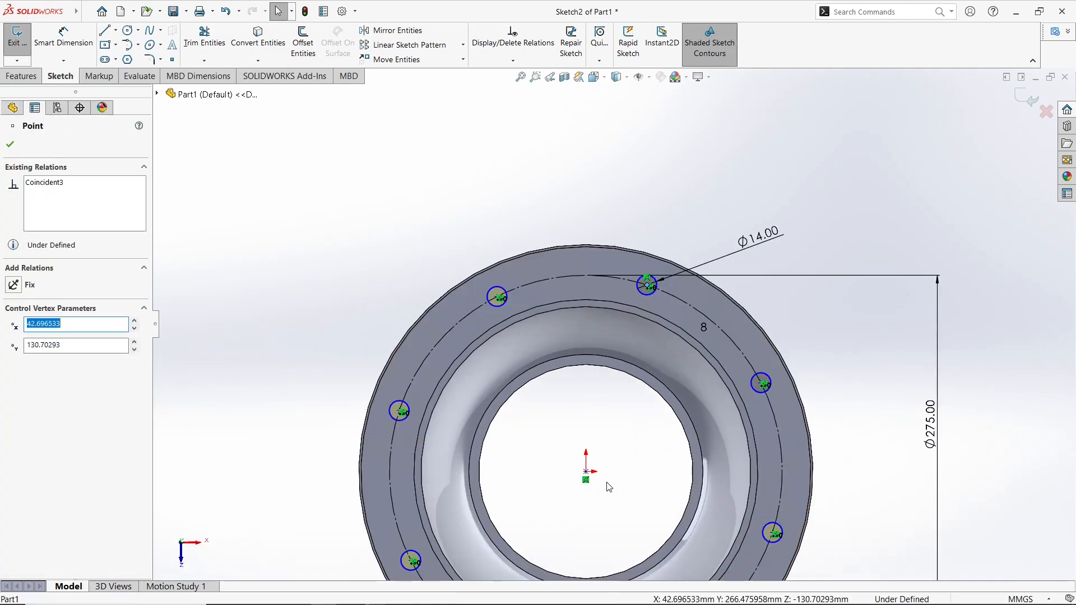
{"action": "left_click", "coordinate": [1027, 100]}
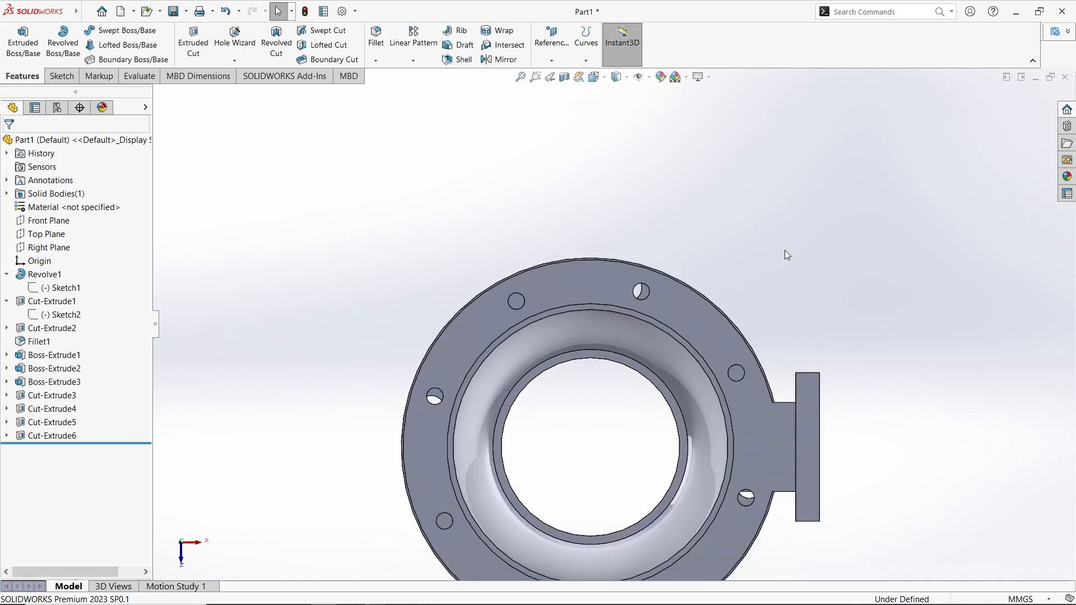
{"action": "middle_click_drag", "start_coordinate": [698, 14], "coordinate": [729, 101]}
{"action": "mouse_move", "coordinate": [728, 359]}
{"action": "middle_mouse_down"}
{"action": "mouse_move", "coordinate": [597, 329]}
{"action": "mouse_move", "coordinate": [532, 359]}
{"action": "mouse_move", "coordinate": [695, 357]}
{"action": "middle_mouse_up"}
- Reopen the upper flange's bolt-pattern sketch and move the dimensioned 14 mm hole a little further clockwise
{"action": "left_click", "coordinate": [59, 315]}
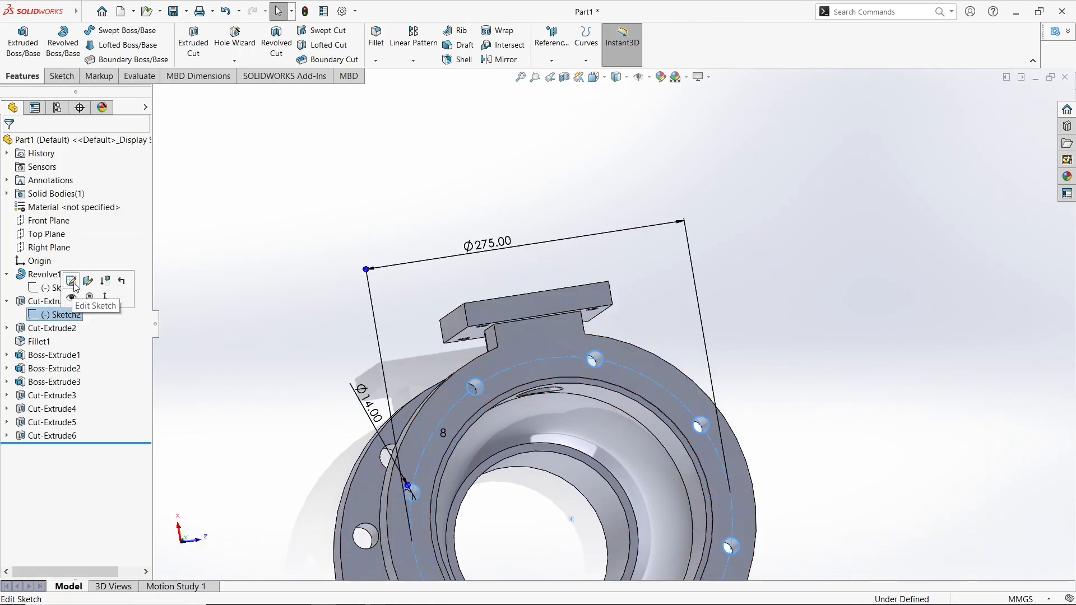
{"action": "left_click", "coordinate": [72, 282]}
{"action": "scroll", "coordinate": [670, 147], "scroll_direction": "down", "scroll_amount": 3}
{"action": "left_click_drag", "start_coordinate": [672, 162], "coordinate": [694, 171]}
- Make the centers of the two uppermost bolt holes horizontal to each other and exit the sketch
{"action": "left_click", "coordinate": [435, 170]}
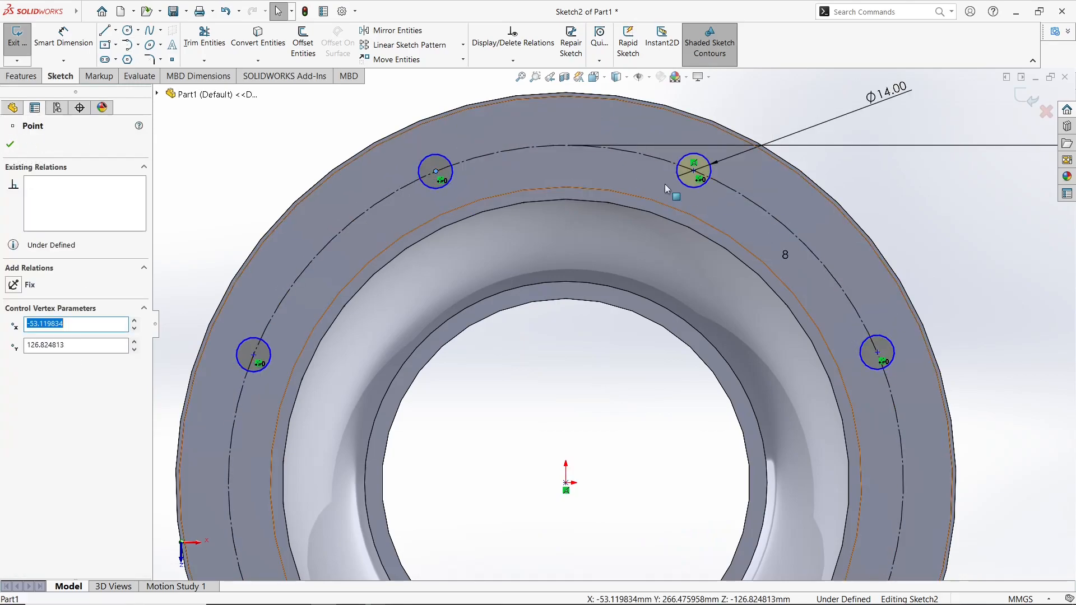
{"action": "left_click", "coordinate": [694, 170], "text": "ctrl"}
{"action": "left_click", "coordinate": [726, 120]}
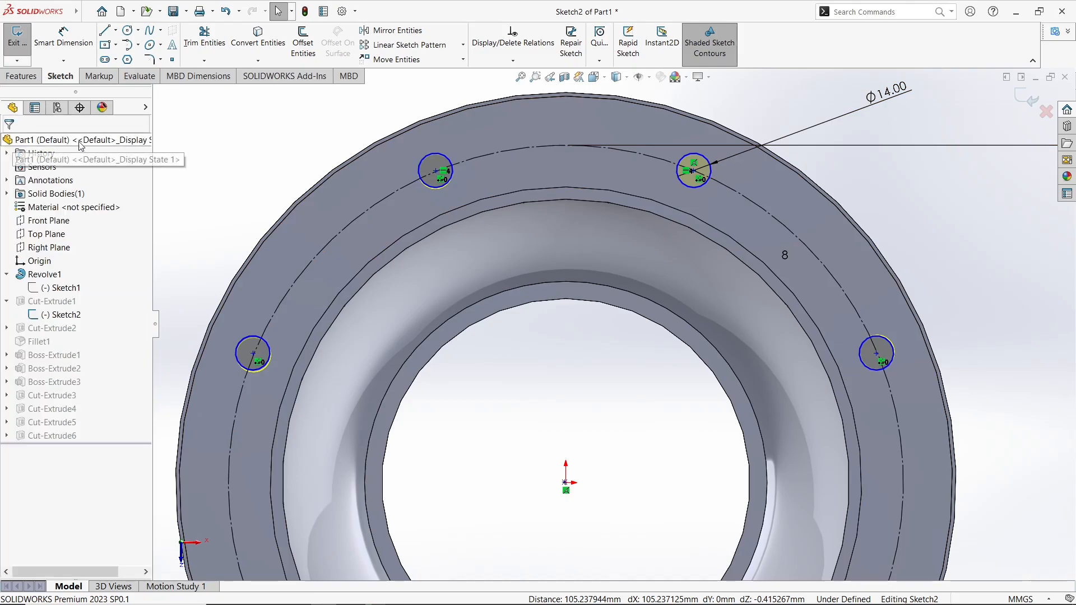
{"action": "left_click", "coordinate": [1021, 98]}
{"action": "mouse_move", "coordinate": [1021, 99]}
{"action": "middle_mouse_down"}
{"action": "mouse_move", "coordinate": [680, 250]}
{"action": "mouse_move", "coordinate": [691, 102]}
{"action": "mouse_move", "coordinate": [774, 209]}
{"action": "mouse_move", "coordinate": [905, 312]}
{"action": "mouse_move", "coordinate": [340, 76]}
{"action": "middle_mouse_up"}
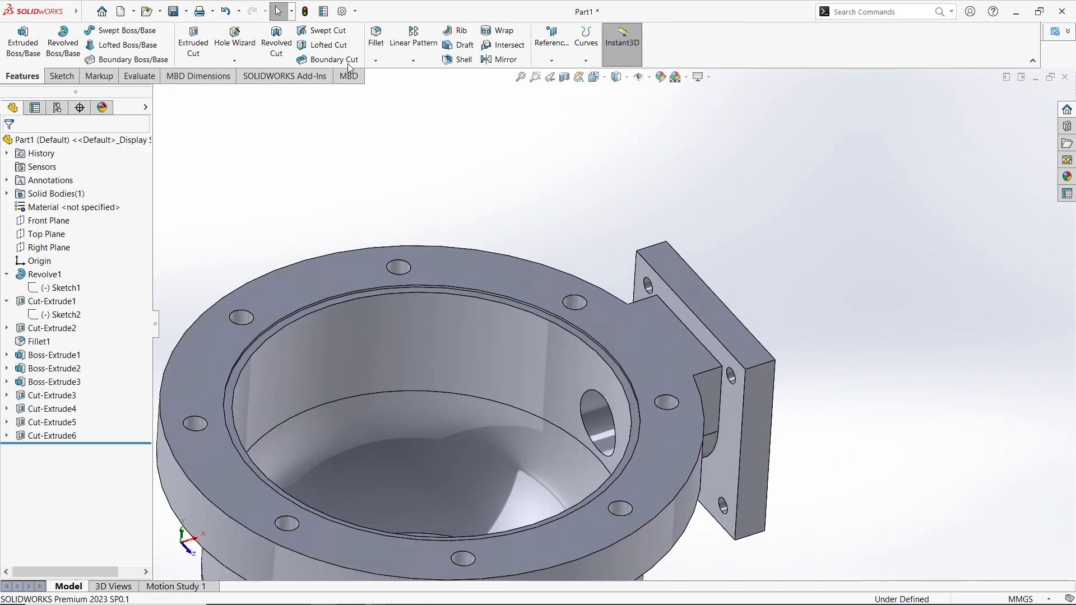
- Fillet the edges where the neck meets the square side flange's inner face with a 2 mm radius
{"action": "left_click", "coordinate": [385, 54]}
{"action": "left_click", "coordinate": [697, 338]}
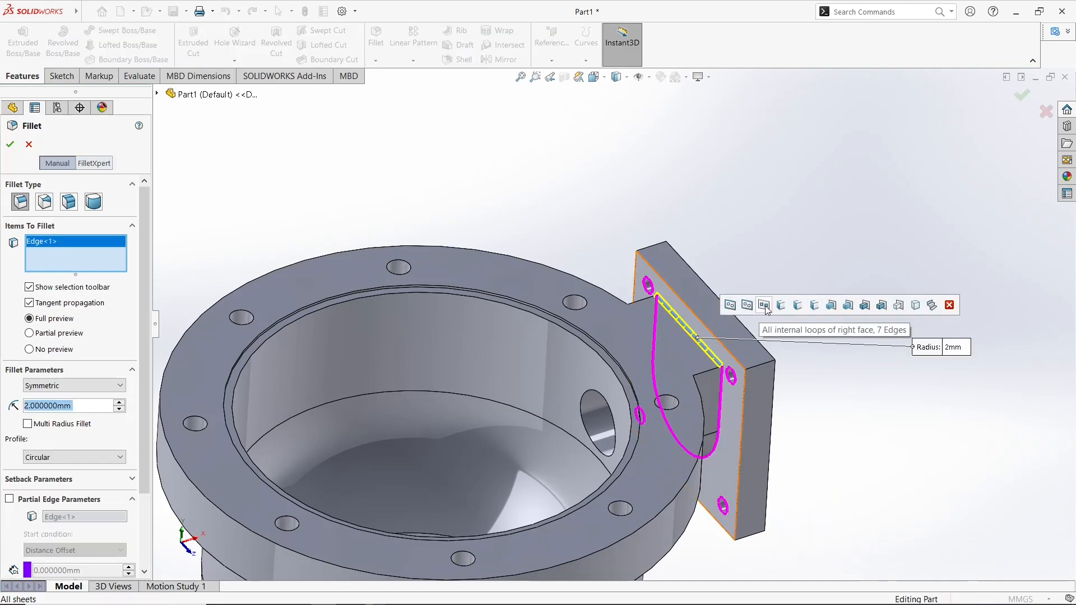
{"action": "left_click", "coordinate": [733, 307]}
{"action": "right_click", "coordinate": [737, 307]}
{"action": "middle_click_drag", "start_coordinate": [742, 309], "coordinate": [834, 204]}
{"action": "scroll", "coordinate": [807, 235], "scroll_direction": "up", "scroll_amount": 3}
{"action": "middle_click_drag", "start_coordinate": [784, 253], "coordinate": [765, 421]}
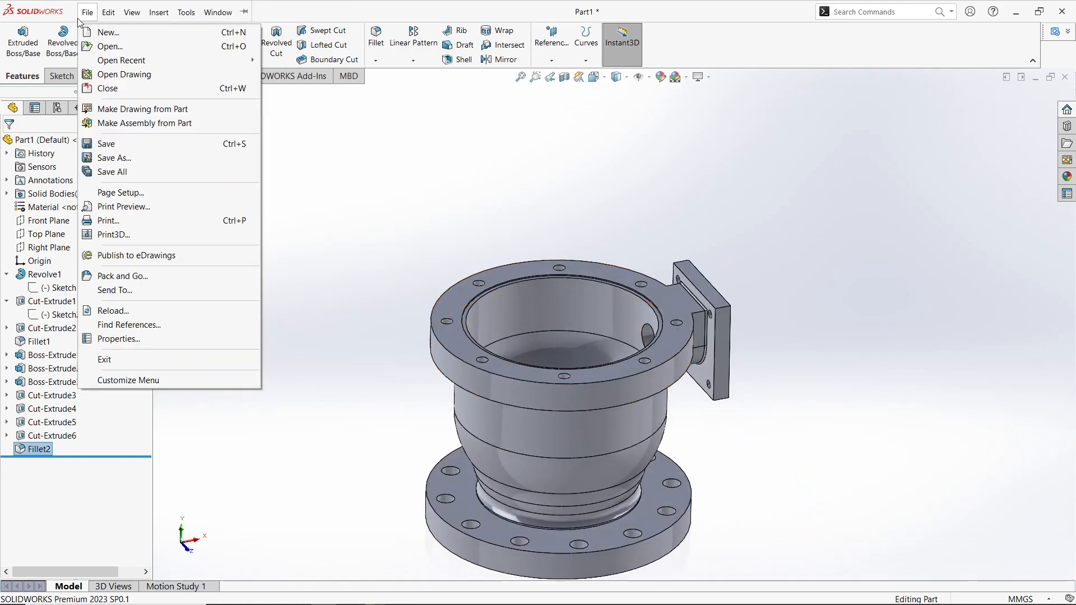
- Begin a reference plane offset 160 mm from the Right Plane, with the offset flipped to the opposite side
{"action": "left_click", "coordinate": [89, 11]}
{"action": "left_click", "coordinate": [106, 140]}
{"action": "left_click", "coordinate": [551, 60]}
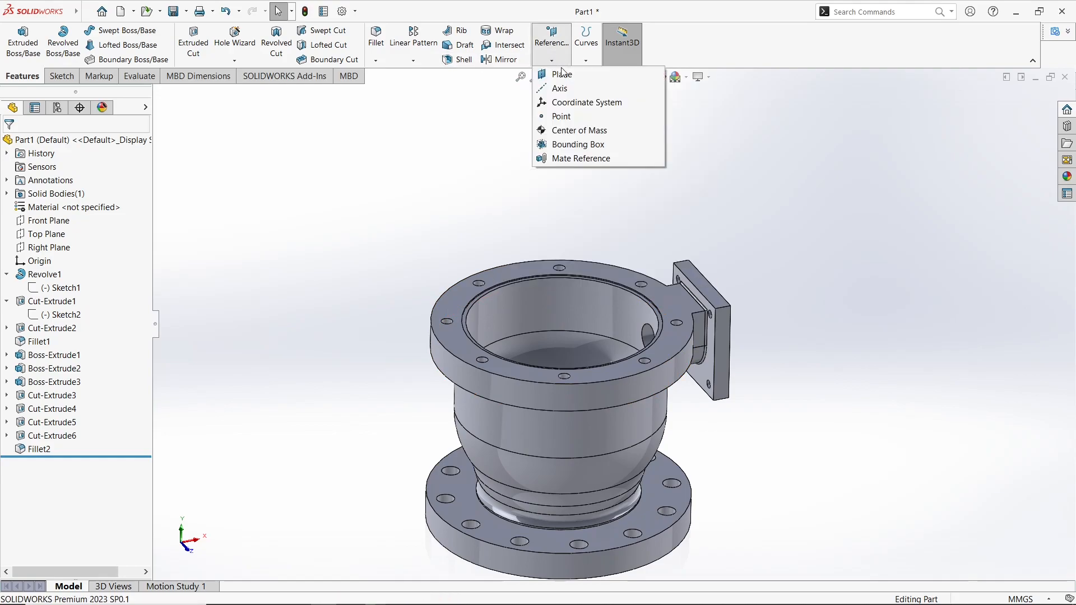
{"action": "left_click", "coordinate": [559, 72]}
{"action": "left_click", "coordinate": [158, 94]}
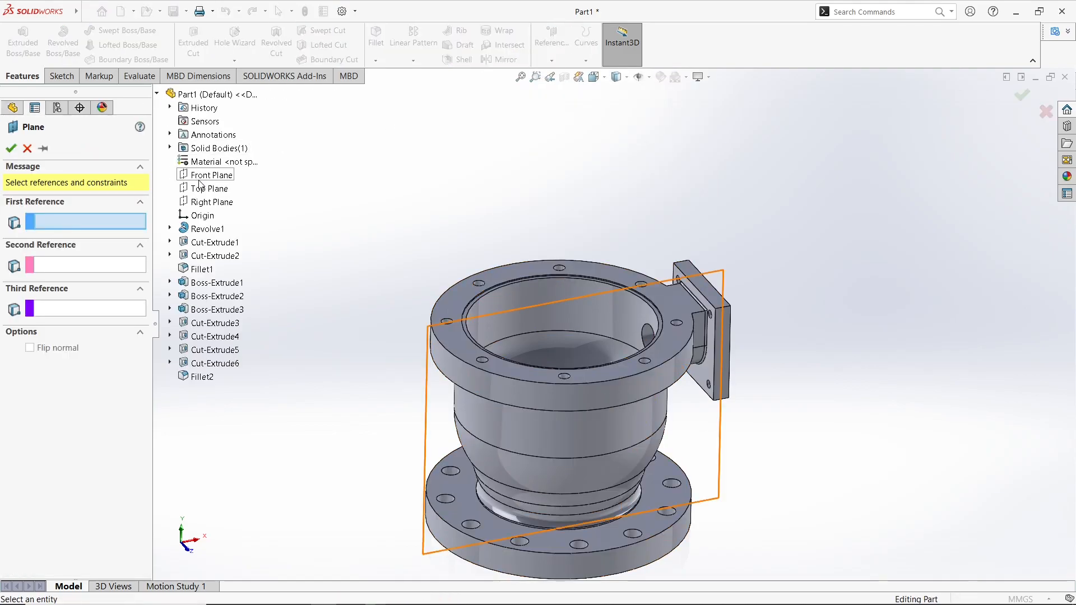
{"action": "left_click", "coordinate": [203, 202]}
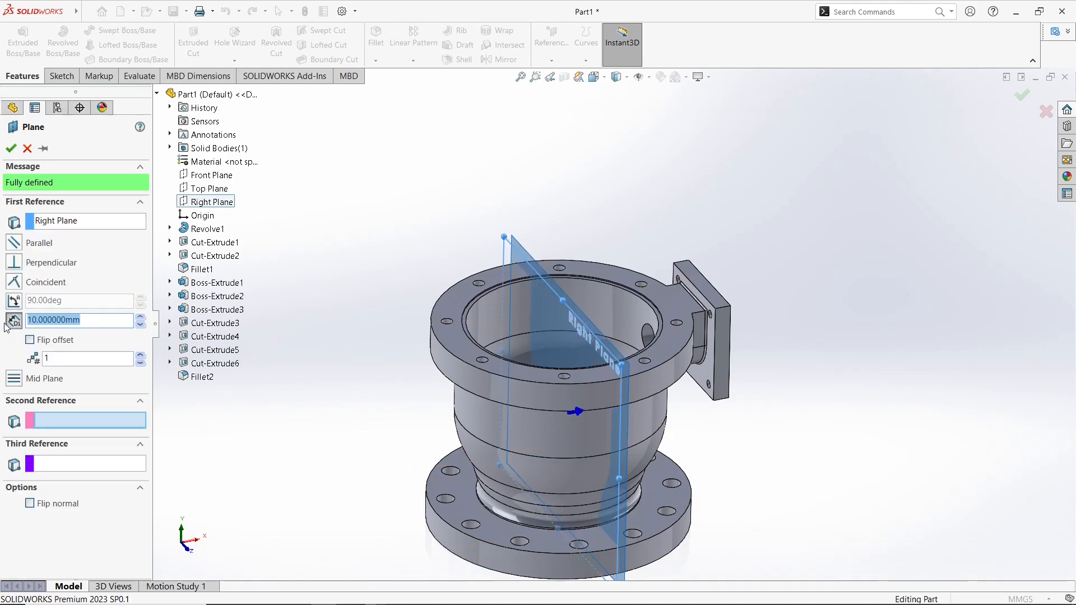
{"action": "left_click", "coordinate": [30, 340]}
{"action": "middle_click_drag", "start_coordinate": [303, 252], "coordinate": [331, 230]}
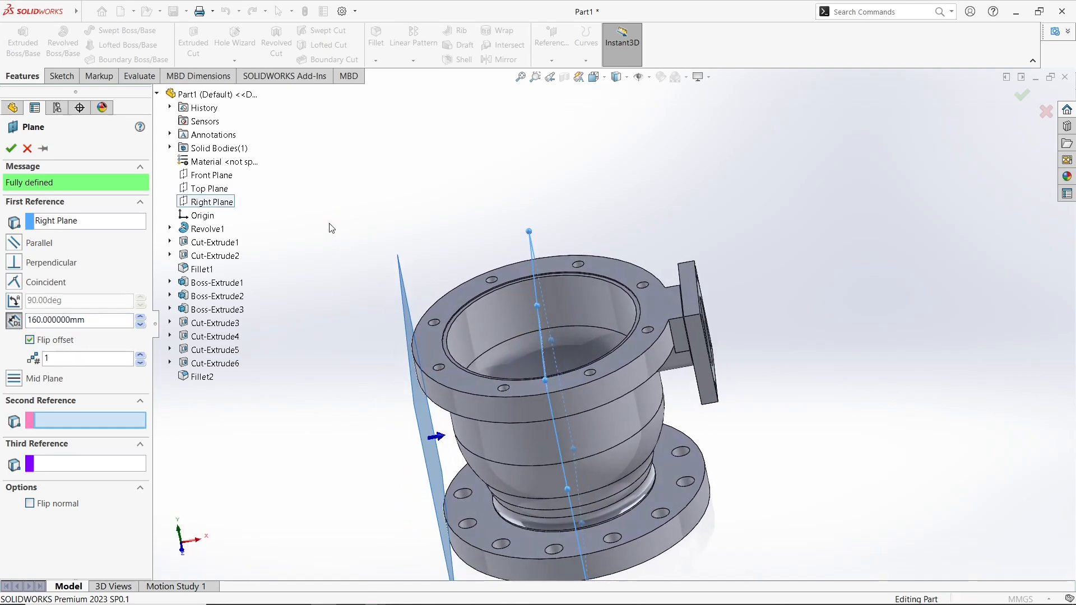
- Set the reference plane's offset from the Right Plane to 162.5 mm and create the plane
{"action": "middle_click_drag", "start_coordinate": [304, 267], "coordinate": [317, 365]}
{"action": "scroll", "coordinate": [397, 378], "scroll_direction": "down", "scroll_amount": 1}
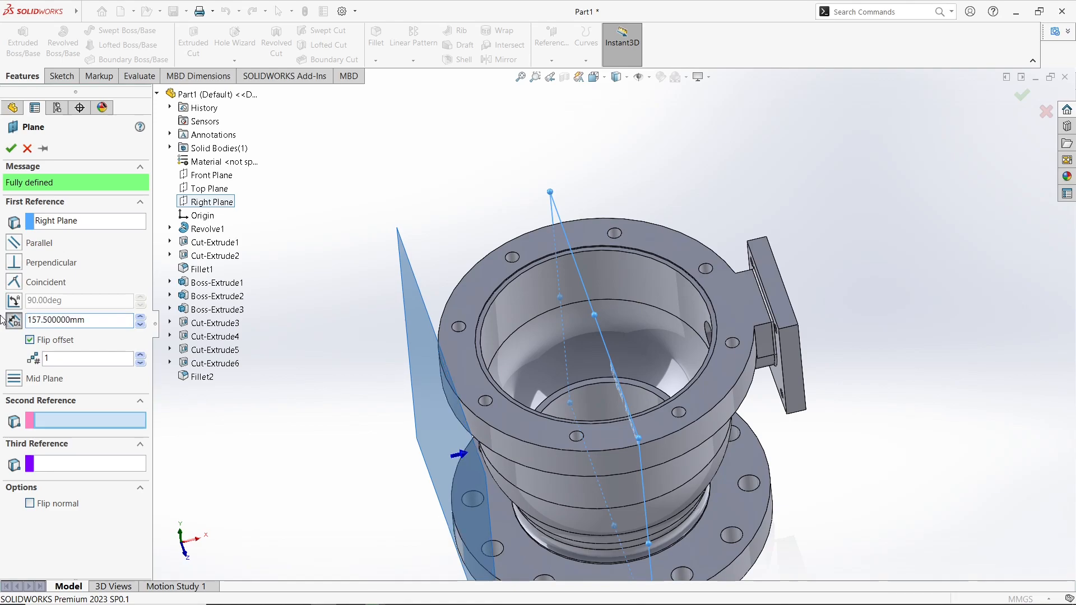
{"action": "type", "text": "5"}
{"action": "key", "text": "Return"}
{"action": "middle_click_drag", "start_coordinate": [324, 411], "coordinate": [307, 353]}
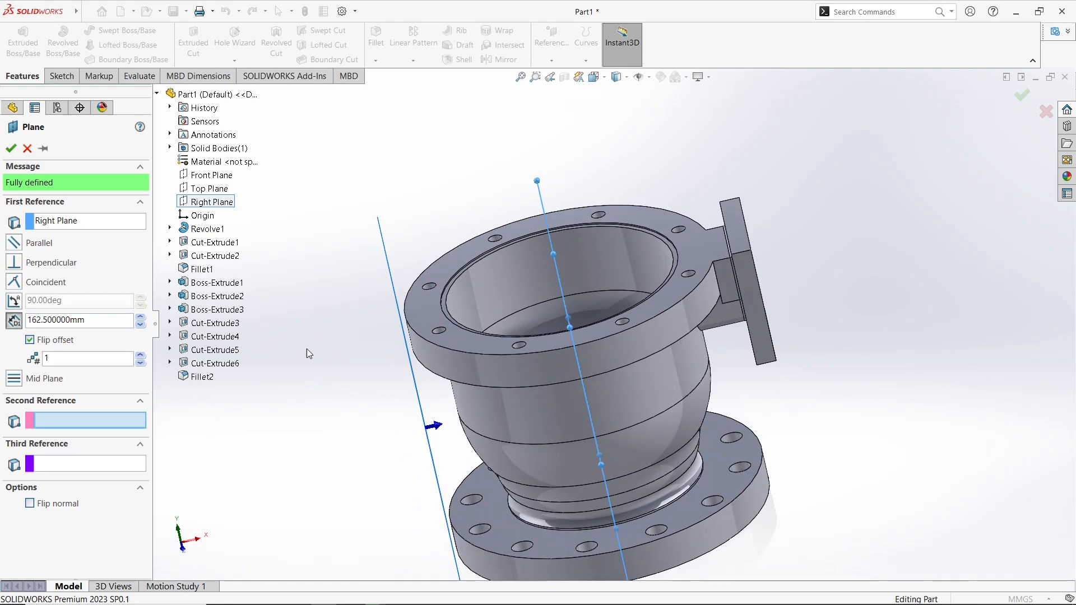
{"action": "left_click", "coordinate": [11, 150]}
- Open a sketch on the new offset plane and draw a circle about 77 mm in diameter near the upper flange's underside, above the origin
{"action": "right_click", "coordinate": [411, 239]}
{"action": "left_click", "coordinate": [436, 221]}
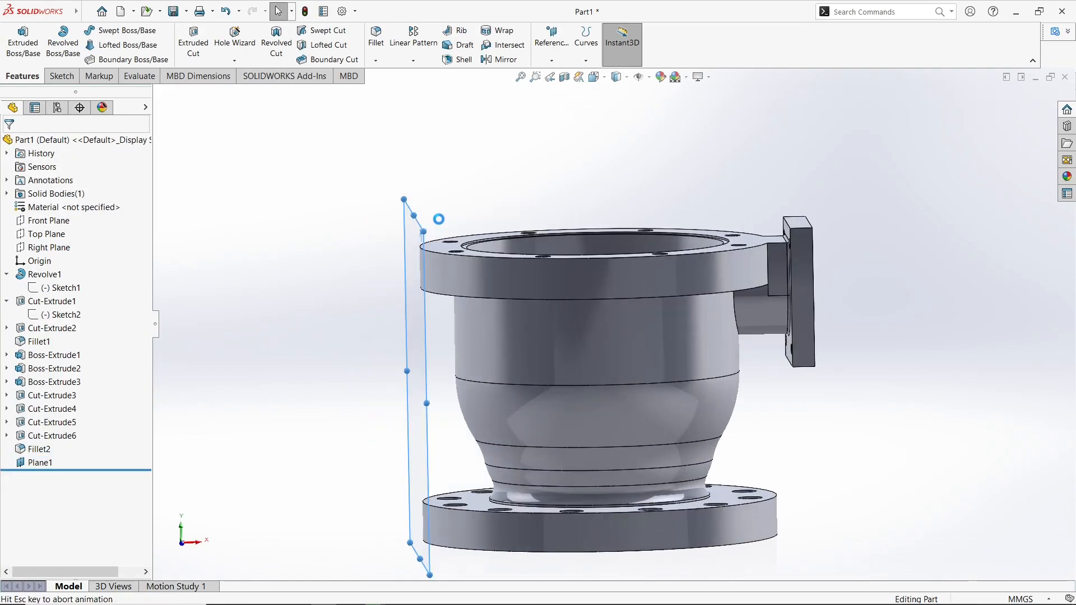
{"action": "middle_click_drag", "start_coordinate": [332, 241], "coordinate": [552, 258]}
{"action": "key", "text": "space"}
{"action": "left_click", "coordinate": [533, 374]}
{"action": "left_click", "coordinate": [127, 31]}
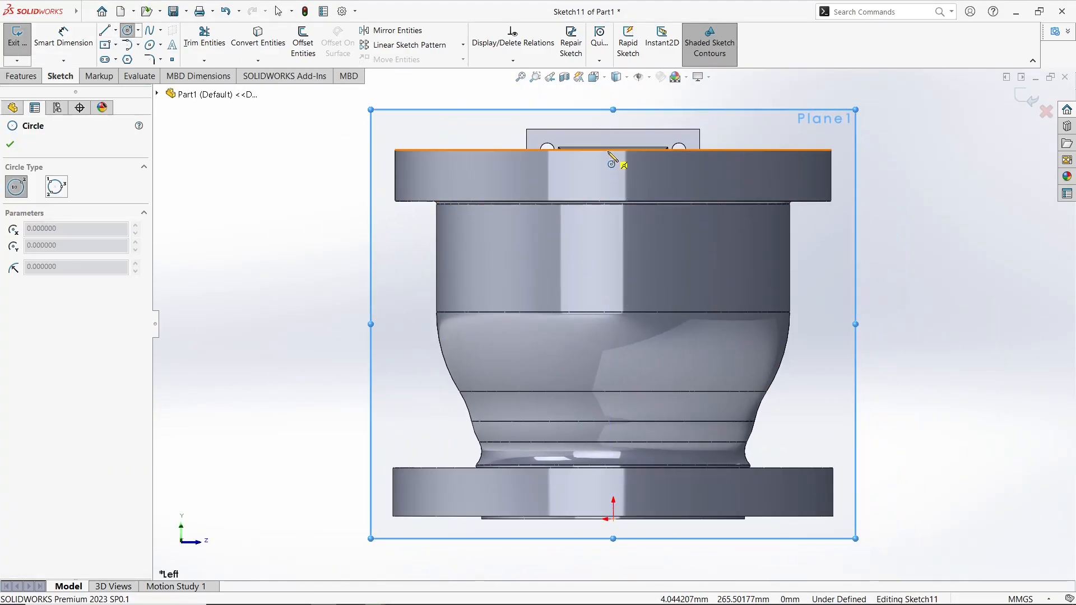
{"action": "left_click_drag", "start_coordinate": [613, 225], "coordinate": [626, 174]}
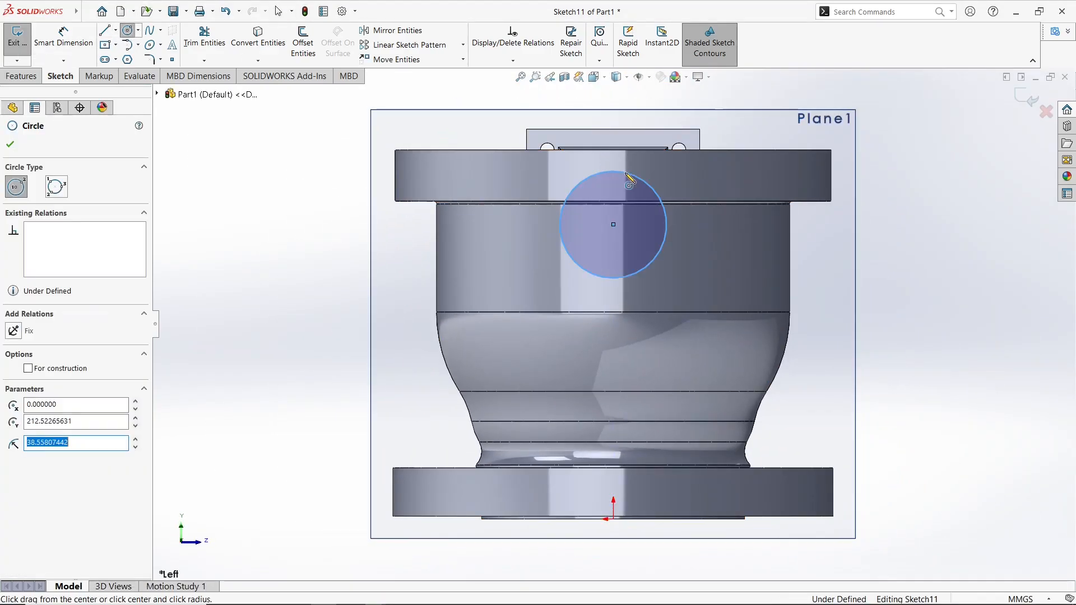
- Dimension the circle's diameter as 70 mm
{"action": "left_click", "coordinate": [36, 51]}
{"action": "left_click", "coordinate": [666, 213]}
{"action": "left_click", "coordinate": [918, 271]}
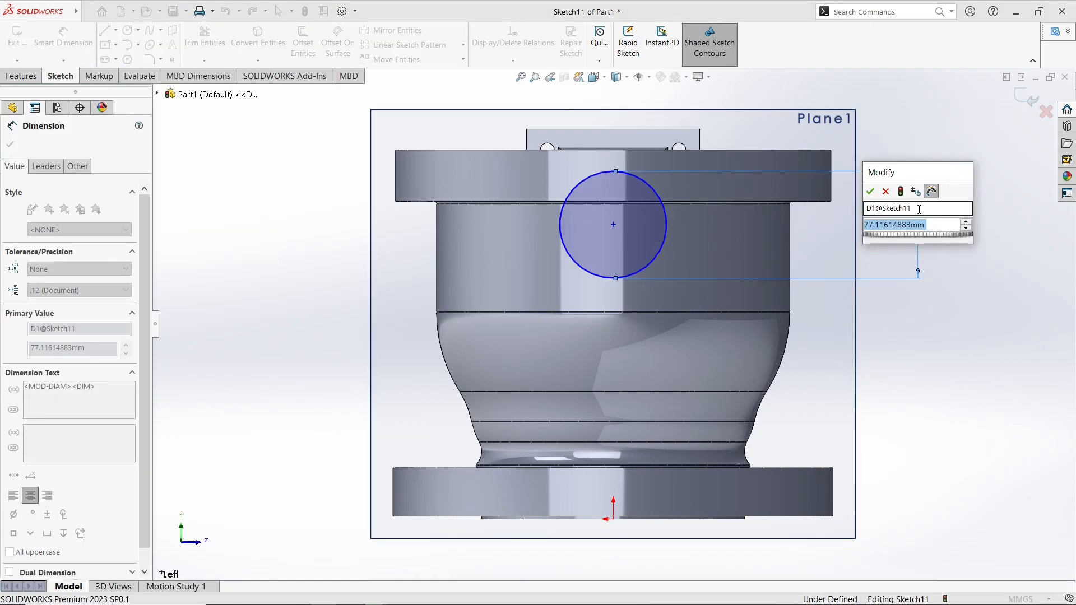
{"action": "key", "text": "Return"}
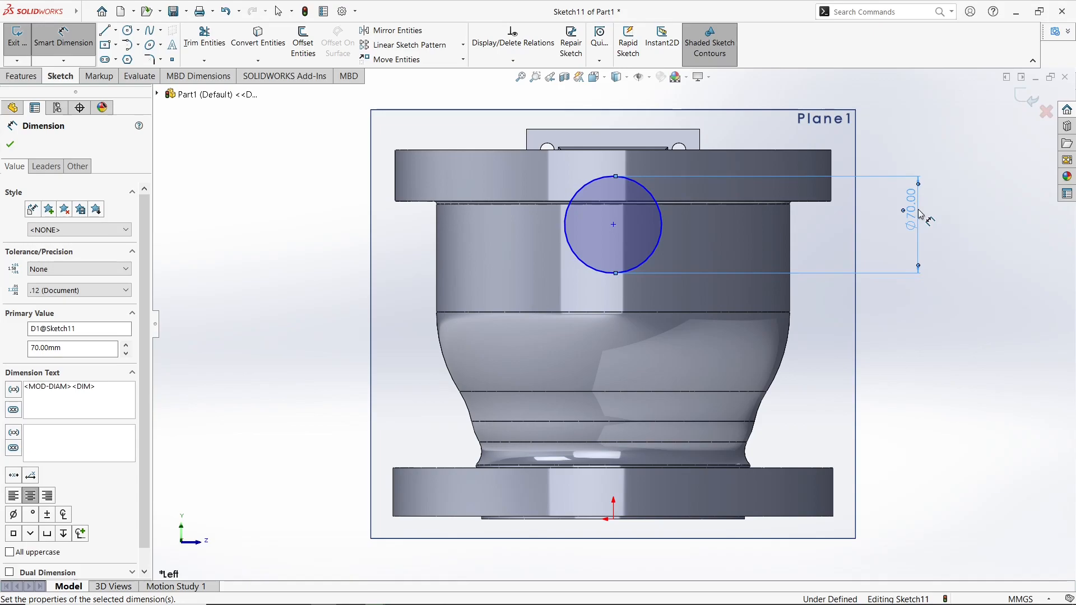
- Dimension the circle's center 55 mm below the upper flange's top edge
{"action": "left_click", "coordinate": [622, 150]}
{"action": "left_click", "coordinate": [976, 178]}
{"action": "type", "text": "50"}
{"action": "key", "text": "Return"}
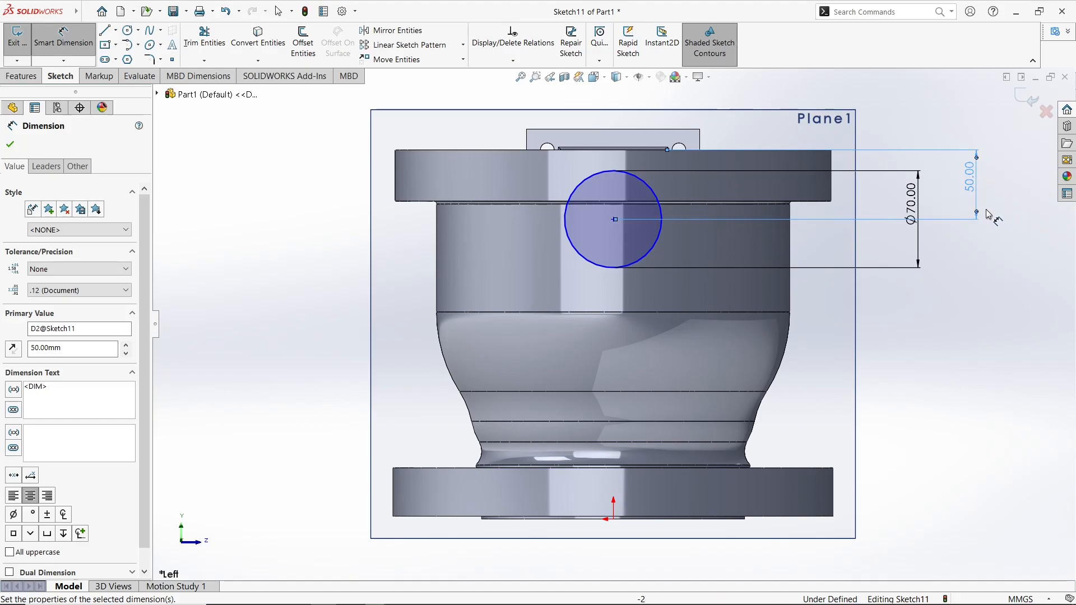
{"action": "double_click", "coordinate": [969, 182]}
{"action": "type", "text": "60"}
{"action": "key", "text": "Return"}
{"action": "double_click", "coordinate": [969, 186]}
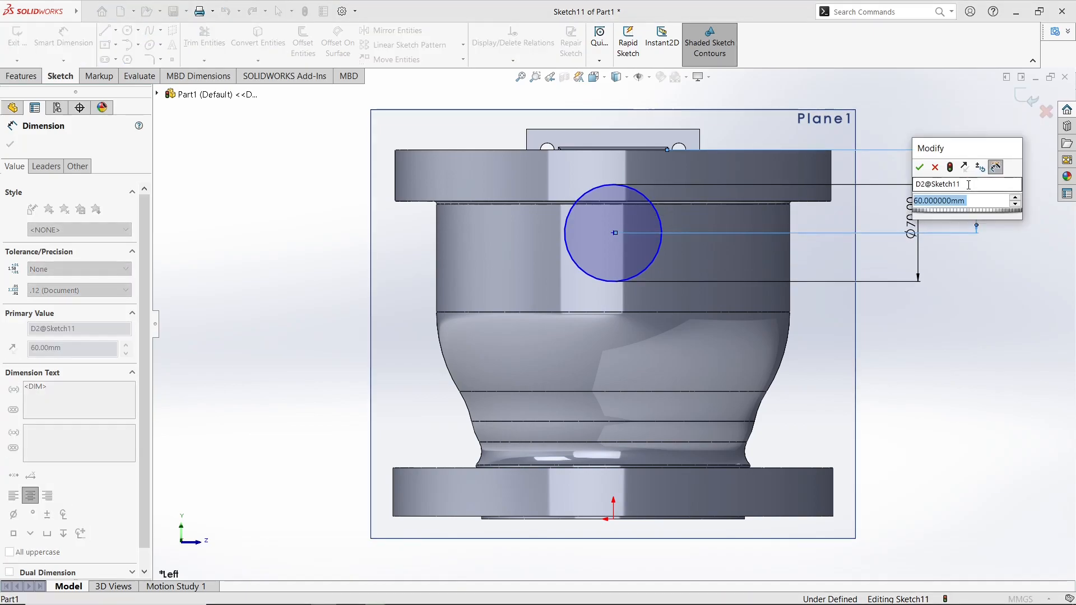
{"action": "type", "text": "55"}
{"action": "key", "text": "Return"}
- Constrain the circle's center to be vertically aligned with the origin
{"action": "left_click", "coordinate": [613, 225]}
{"action": "left_click", "coordinate": [613, 519], "text": "ctrl"}
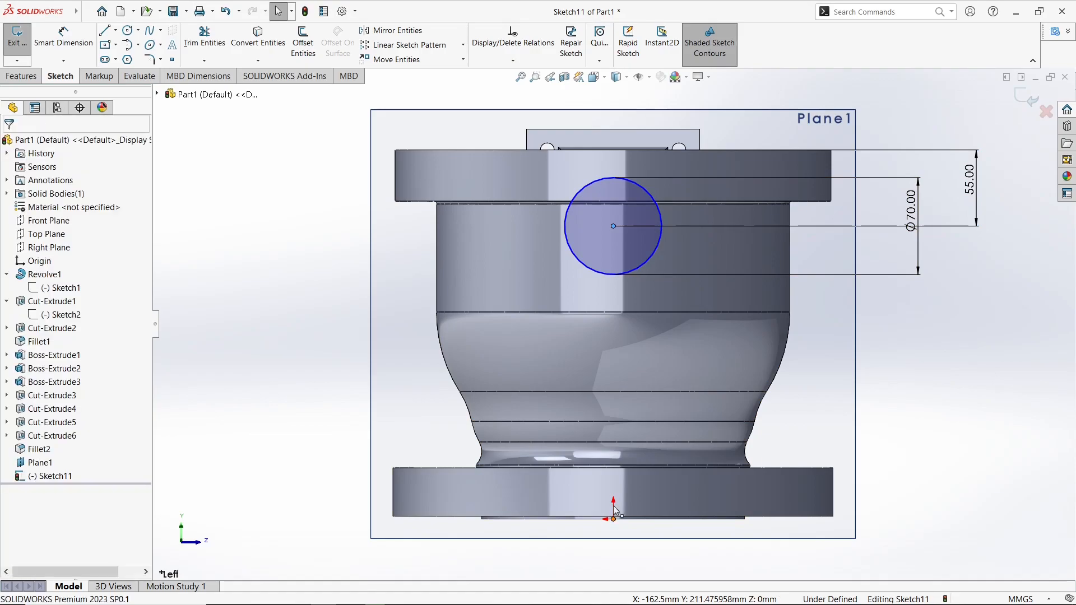
{"action": "left_click", "coordinate": [660, 468]}
- Extrude the 70 mm circle from the offset plane with the Up To Next end condition, merging it with the body
{"action": "key", "text": "ctrl+7"}
{"action": "left_click", "coordinate": [21, 76]}
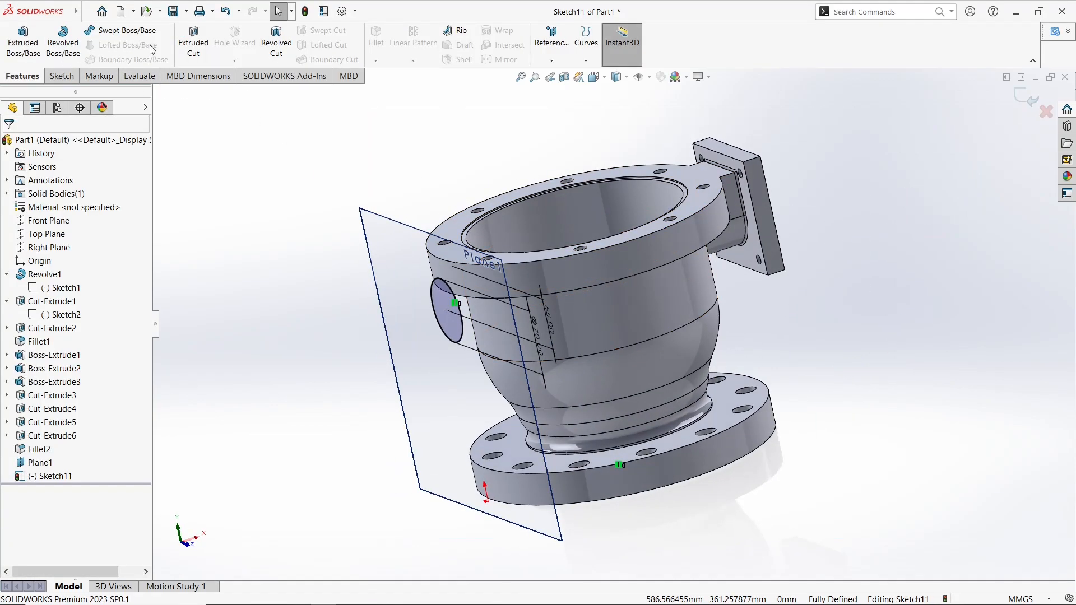
{"action": "left_click", "coordinate": [28, 144]}
{"action": "left_click", "coordinate": [23, 41]}
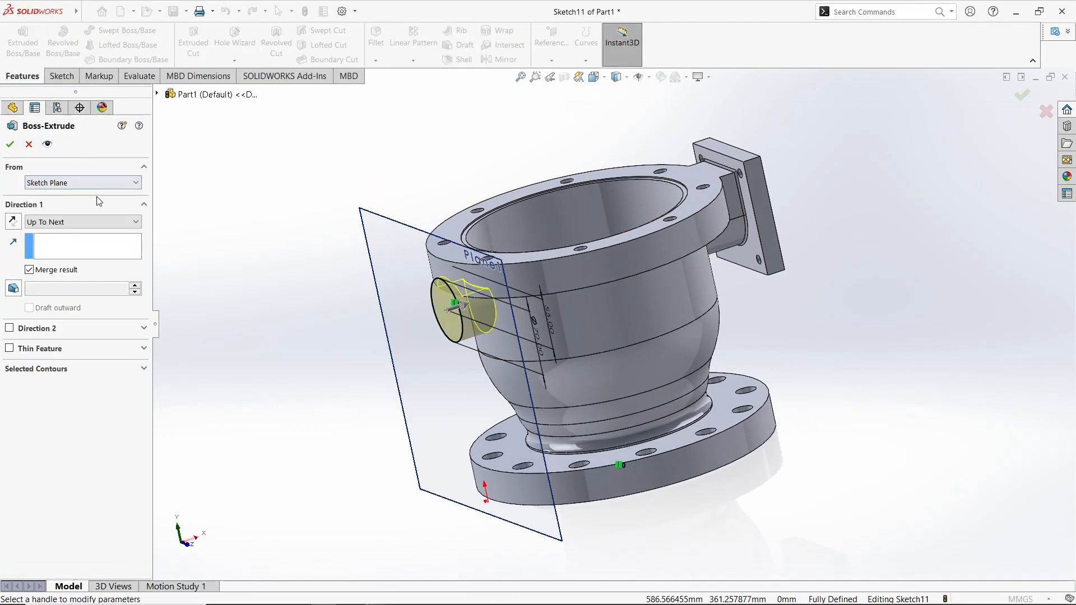
{"action": "scroll", "coordinate": [193, 231], "scroll_direction": "down", "scroll_amount": 2}
{"action": "middle_click_drag", "start_coordinate": [279, 259], "coordinate": [329, 261]}
{"action": "left_click", "coordinate": [130, 223]}
{"action": "left_click", "coordinate": [70, 252]}
{"action": "left_click", "coordinate": [13, 145]}
- Fillet the edge of the round side boss with a 2 mm radius
{"action": "middle_click_drag", "start_coordinate": [367, 299], "coordinate": [568, 311]}
{"action": "scroll", "coordinate": [565, 311], "scroll_direction": "down", "scroll_amount": 2}
{"action": "scroll", "coordinate": [561, 311], "scroll_direction": "up", "scroll_amount": 1}
{"action": "middle_click_drag", "start_coordinate": [311, 307], "coordinate": [347, 309]}
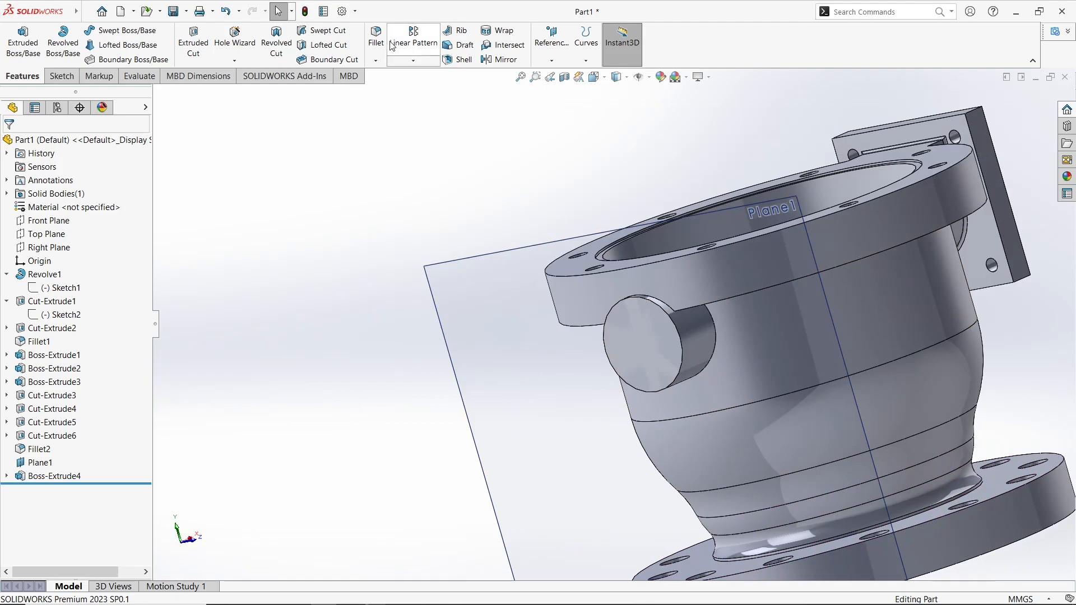
{"action": "left_click", "coordinate": [675, 320]}
{"action": "left_click", "coordinate": [9, 145]}
- Fillet the circular edge where the revolved body meets the lower flange's upper face with a 2 mm radius
{"action": "middle_click_drag", "start_coordinate": [312, 223], "coordinate": [650, 529]}
{"action": "scroll", "coordinate": [721, 439], "scroll_direction": "down", "scroll_amount": 5}
{"action": "scroll", "coordinate": [722, 439], "scroll_direction": "up", "scroll_amount": 3}
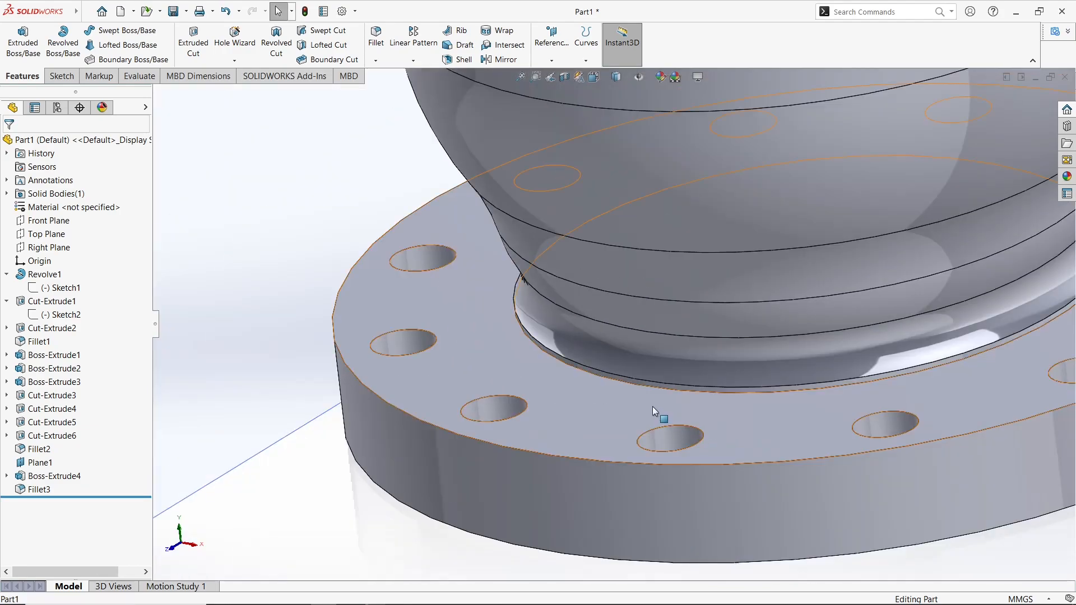
{"action": "middle_click_drag", "start_coordinate": [652, 406], "coordinate": [675, 365]}
{"action": "left_click", "coordinate": [375, 40]}
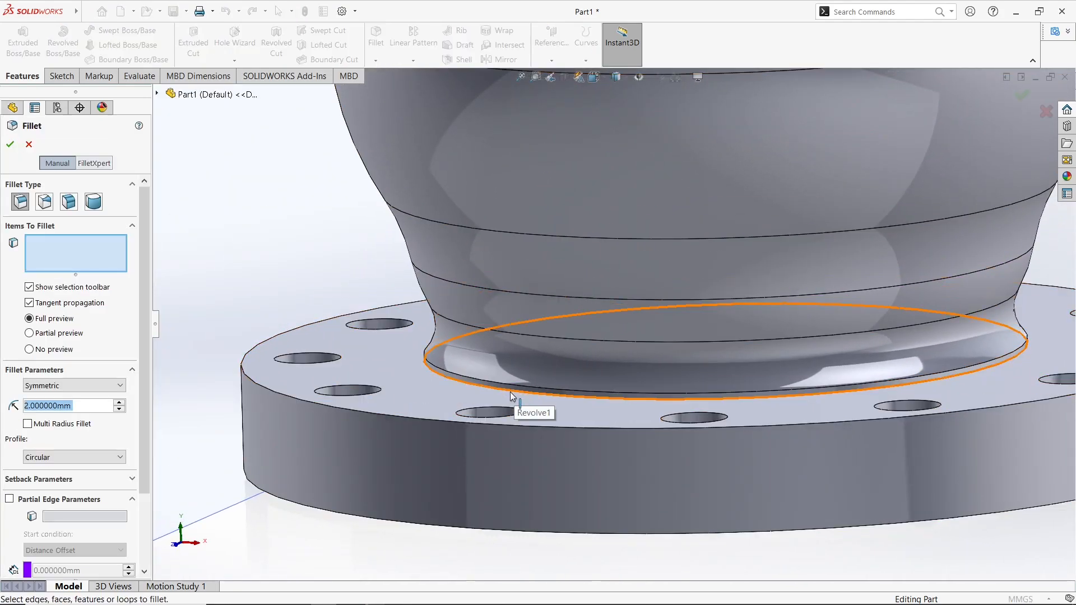
{"action": "left_click", "coordinate": [510, 391]}
{"action": "left_click", "coordinate": [10, 144]}
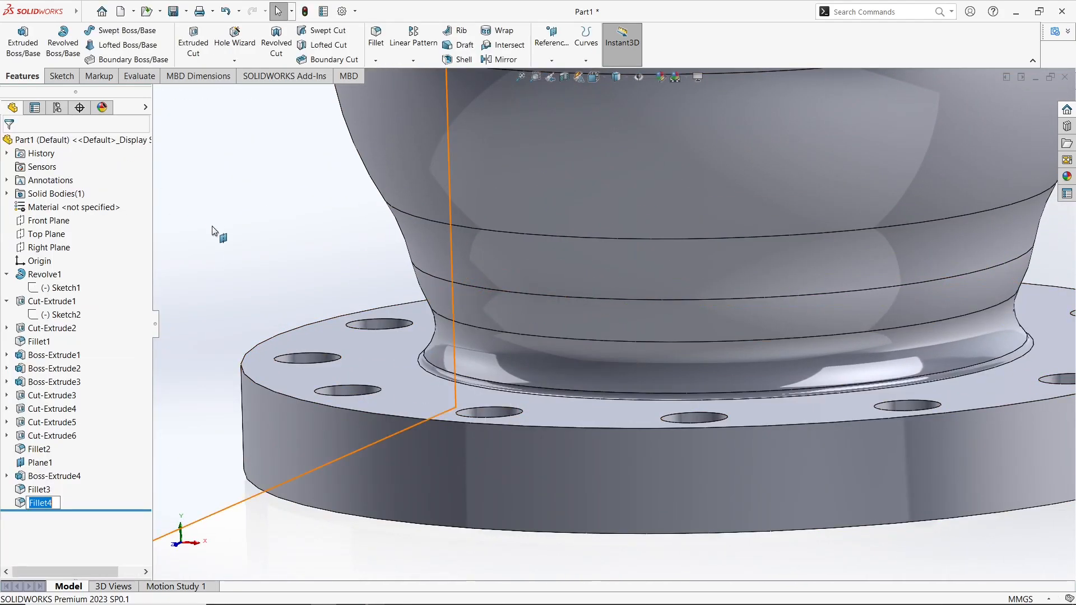
{"action": "left_click", "coordinate": [212, 225]}
- Hide the offset reference plane and set the part to the isometric view
{"action": "scroll", "coordinate": [305, 268], "scroll_direction": "up", "scroll_amount": 6}
{"action": "middle_click_drag", "start_coordinate": [306, 267], "coordinate": [252, 252]}
{"action": "scroll", "coordinate": [775, 255], "scroll_direction": "up", "scroll_amount": 2}
{"action": "left_click", "coordinate": [774, 254]}
{"action": "middle_click_drag", "start_coordinate": [318, 160], "coordinate": [342, 185]}
{"action": "right_click", "coordinate": [451, 233]}
{"action": "left_click", "coordinate": [495, 226]}
{"action": "key", "text": "space"}
{"action": "left_click", "coordinate": [120, 47]}
- Open the part's material library and choose Alloy Steel from the Steel category
{"action": "double_click", "coordinate": [71, 207]}
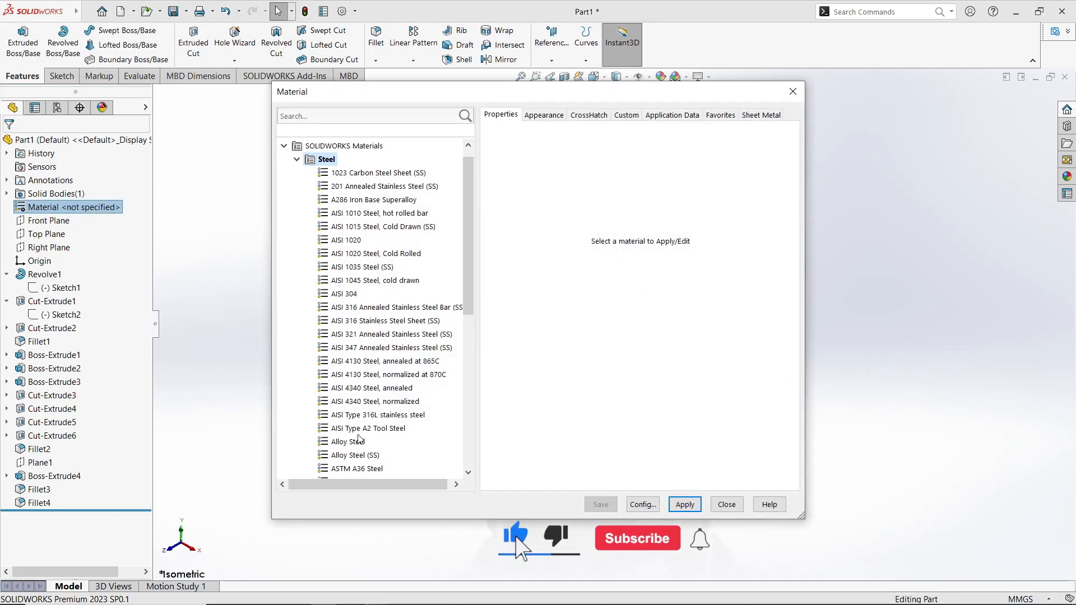
{"action": "left_click", "coordinate": [358, 440]}
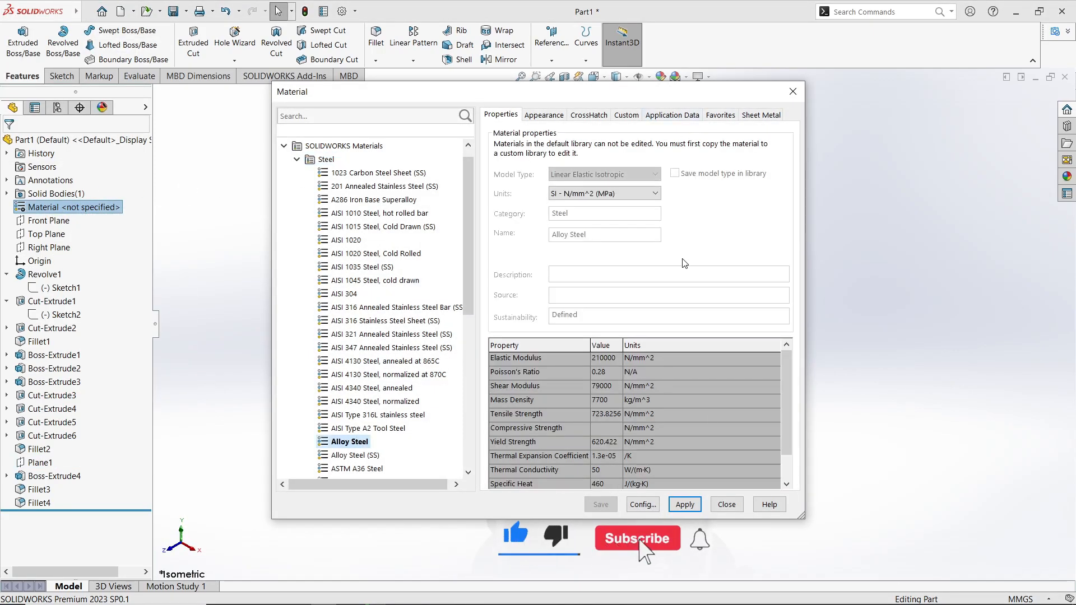